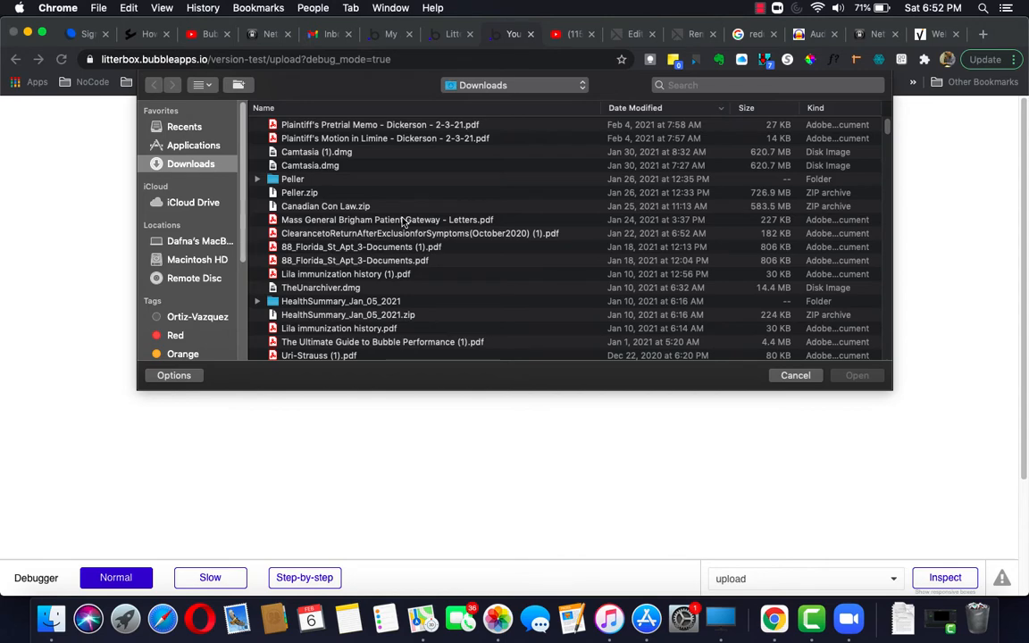
Choose Mass General Brigham Patient Gateway - Letters.pdf and test the upload with the confidence slider at 45 and again at 79.
double_click(397, 220)
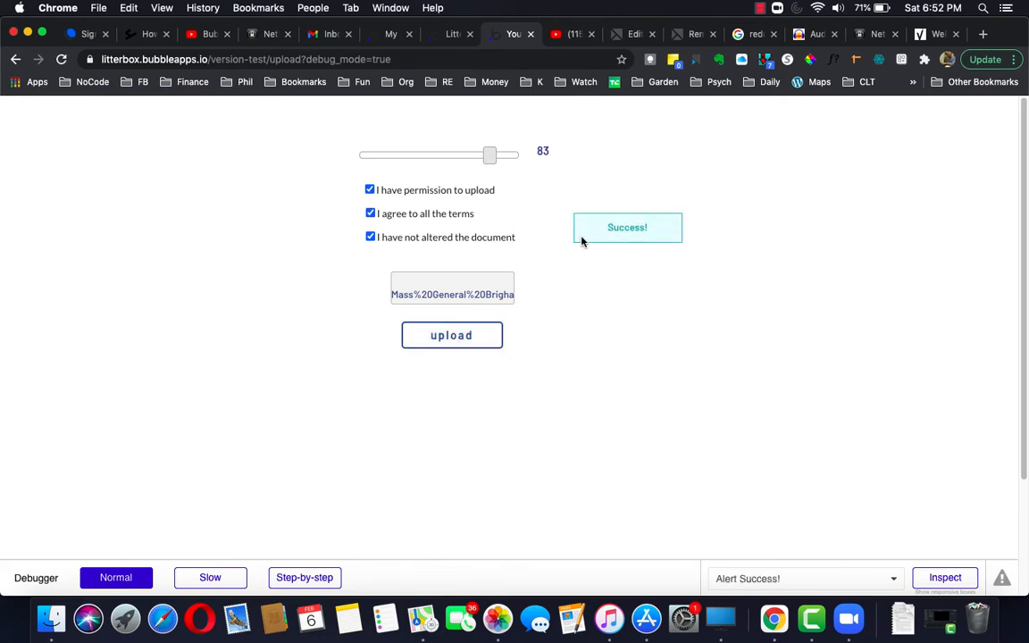
drag(490, 157, 430, 154)
click(454, 343)
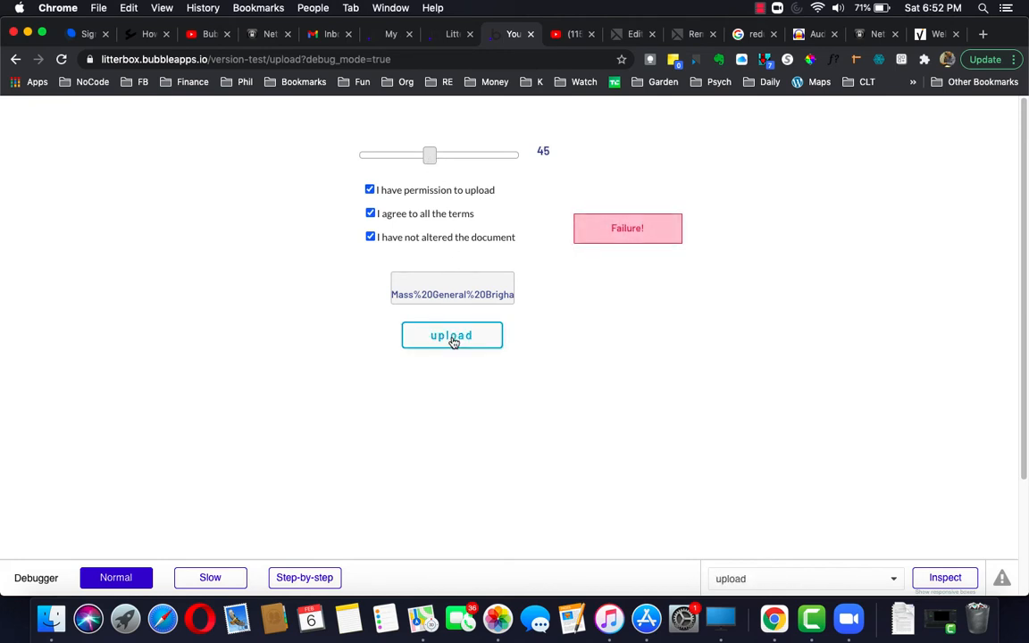
drag(431, 164, 486, 158)
click(468, 345)
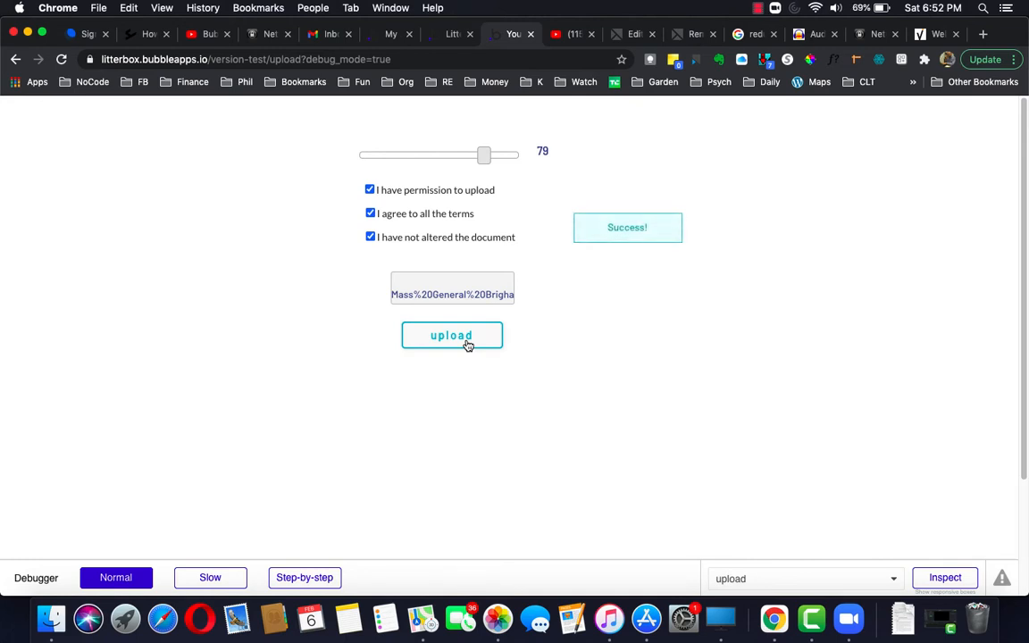
Test the upload with "I have permission to upload" unchecked, and again with it checked.
click(370, 190)
click(430, 338)
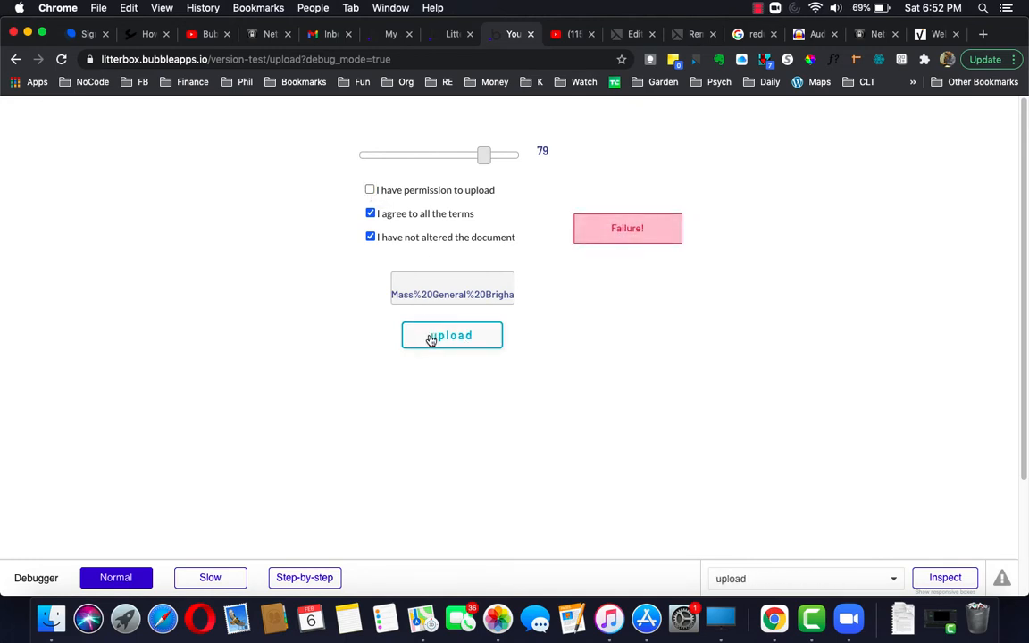
click(370, 189)
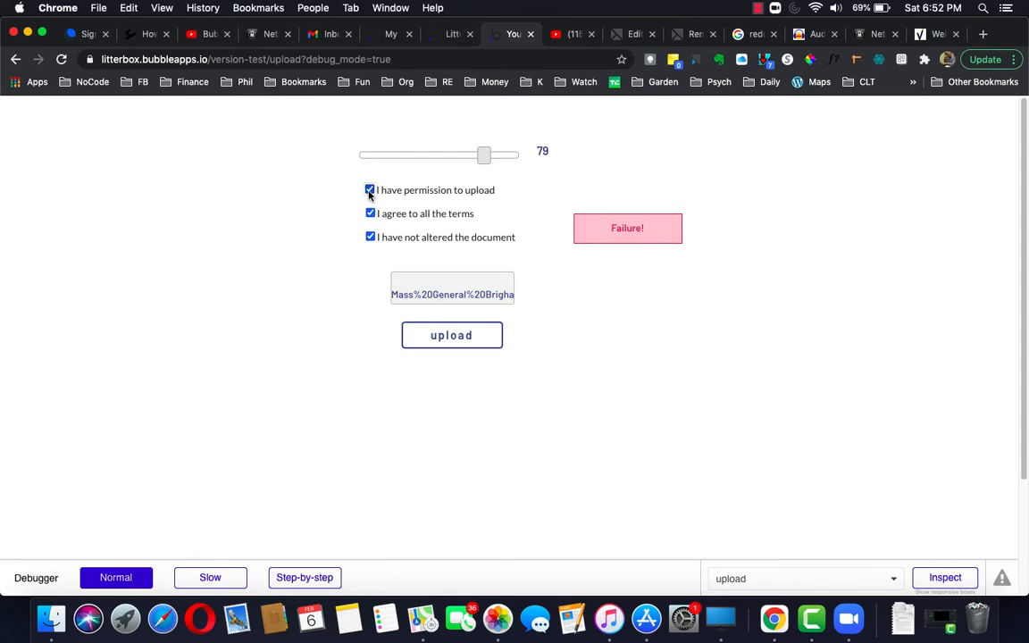
click(431, 340)
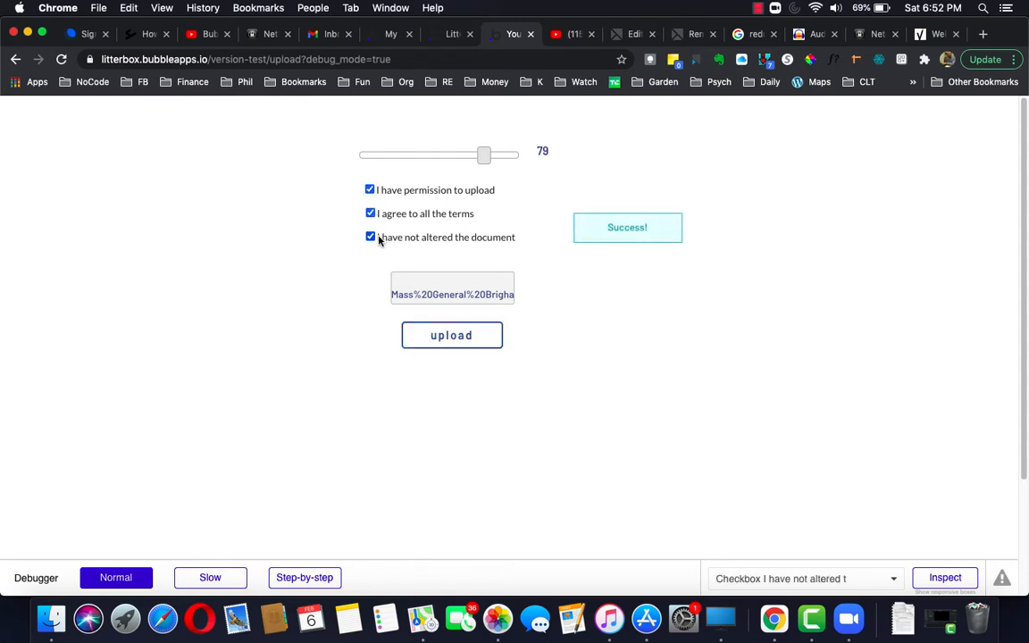
Test the upload with "I have not altered the document" unchecked, and again with it checked.
click(370, 237)
click(426, 340)
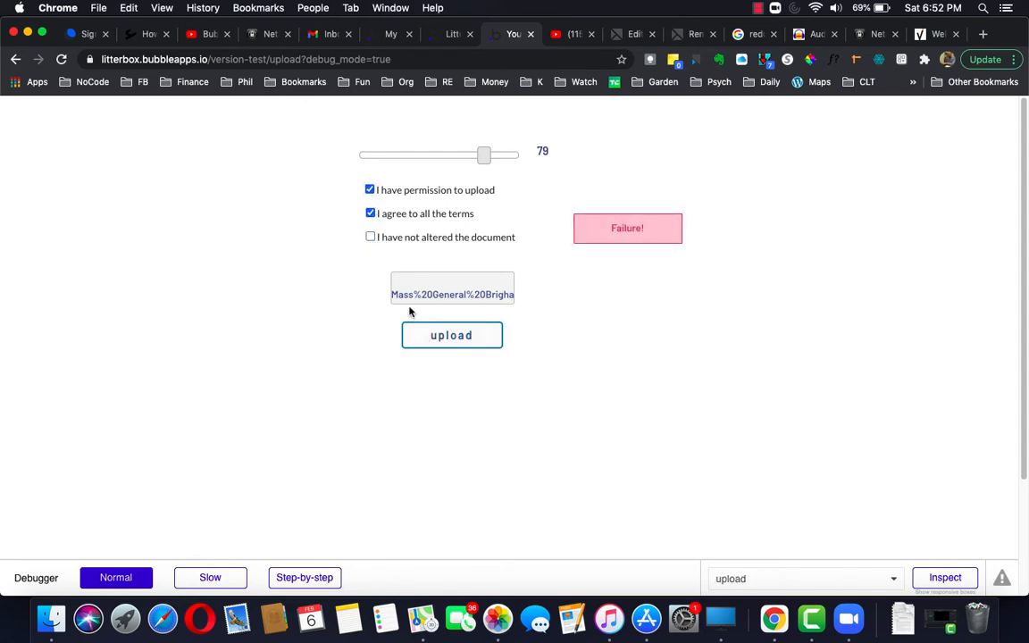
click(370, 237)
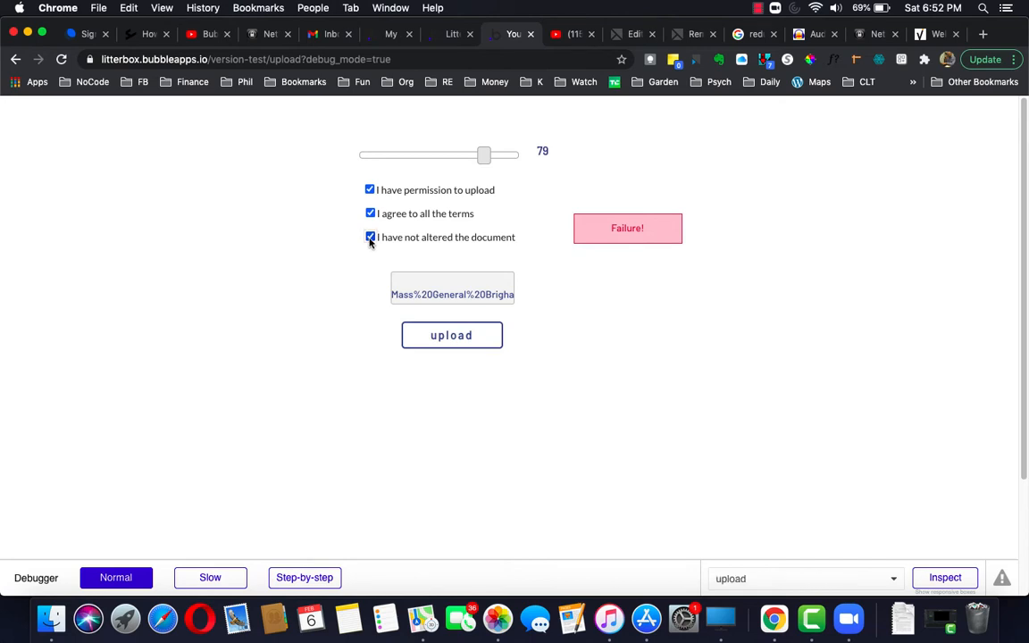
click(436, 342)
Replace the chosen file with longplayer.pls from Downloads and test the upload with this non-PDF file.
click(439, 300)
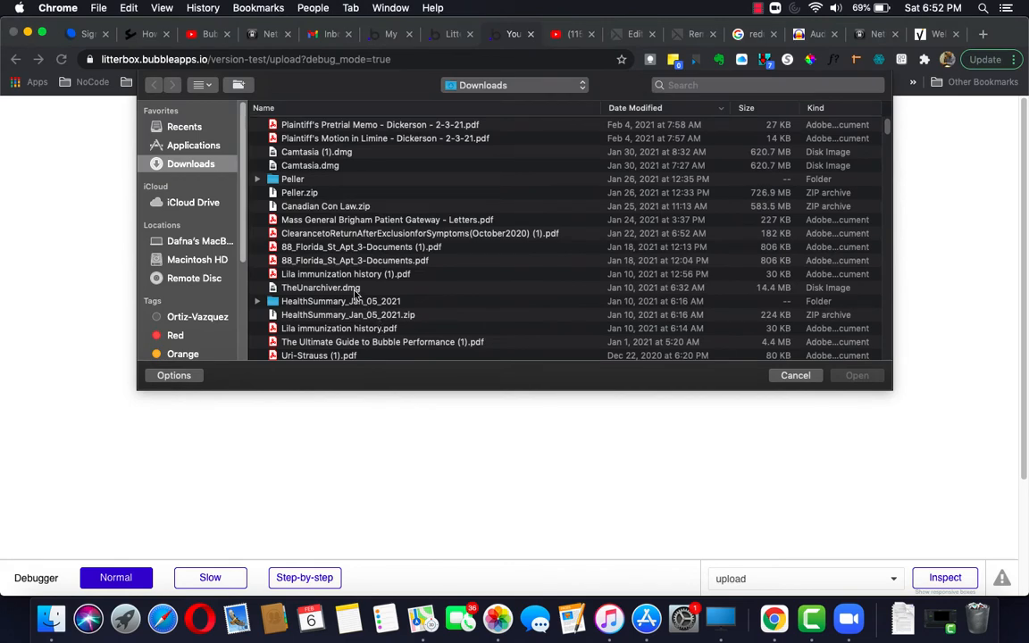
scroll(353, 350, down, 5)
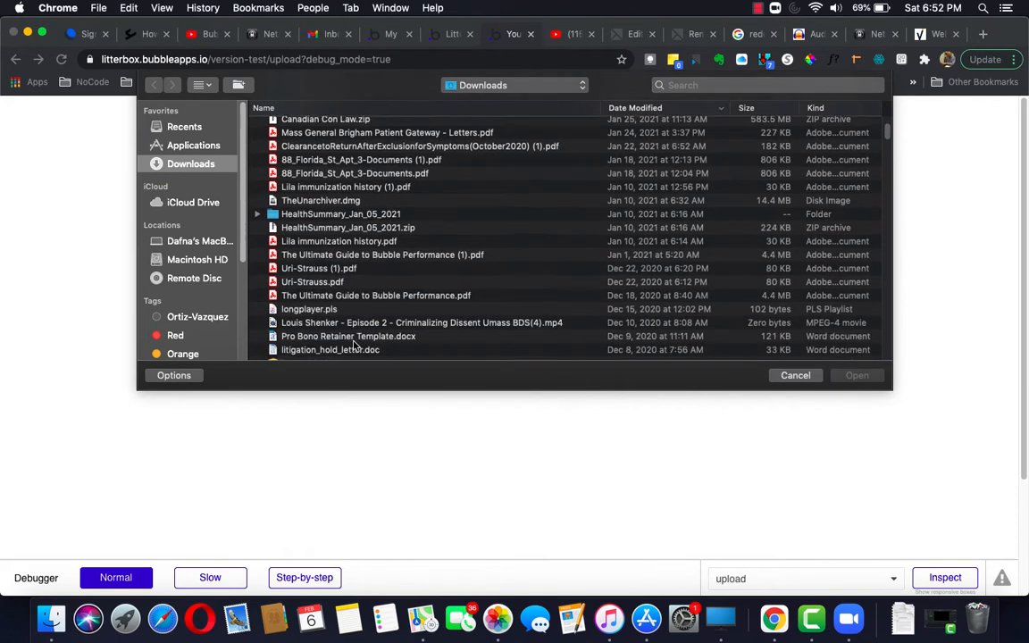
double_click(331, 285)
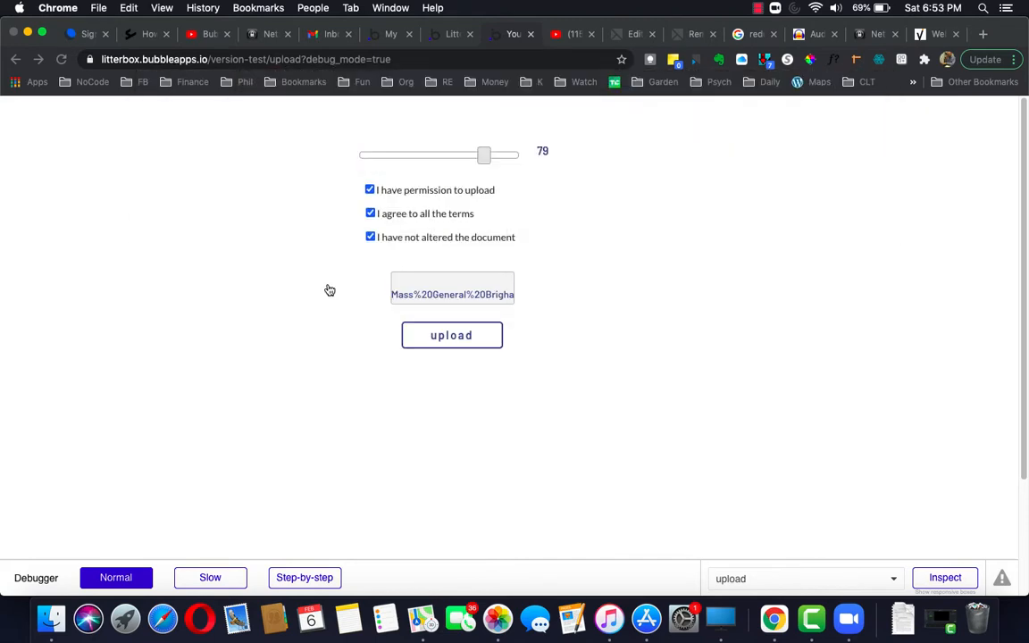
click(453, 343)
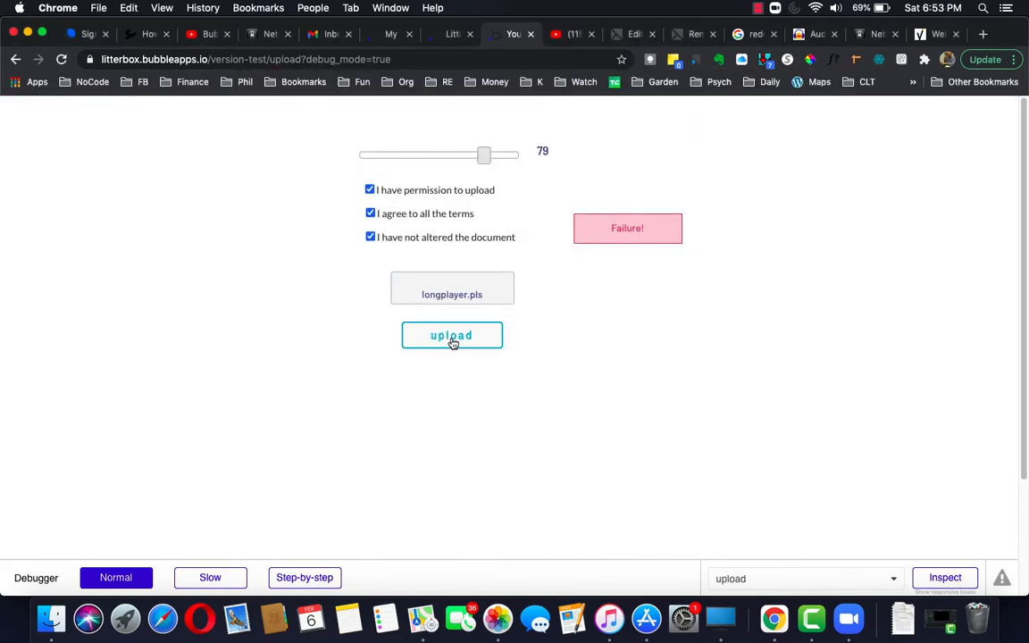
Replace the chosen file with one of the apartment documents PDFs from Downloads and test the upload again.
click(440, 300)
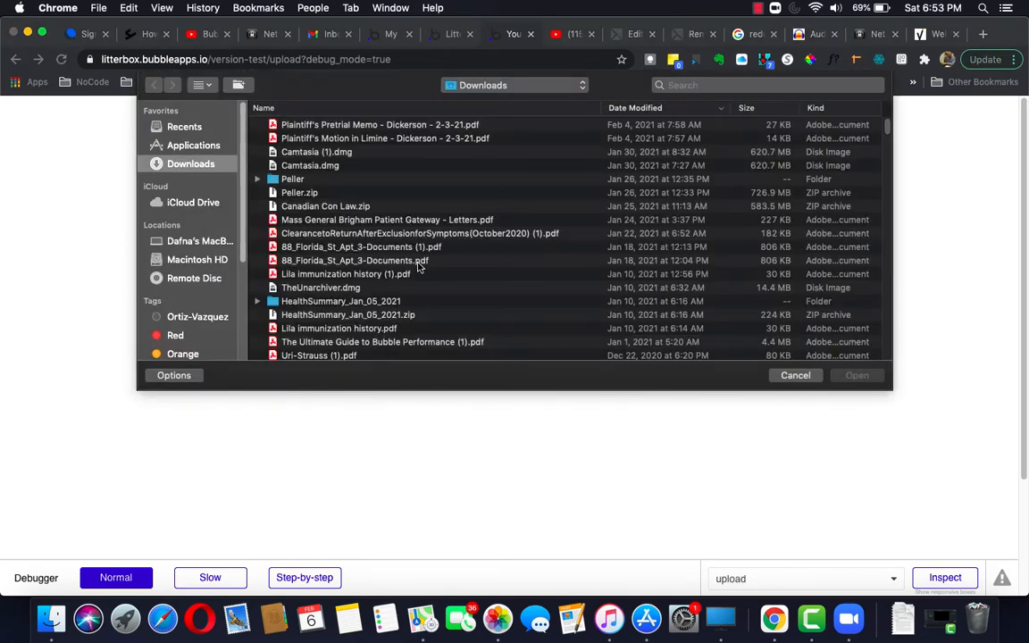
key(Escape)
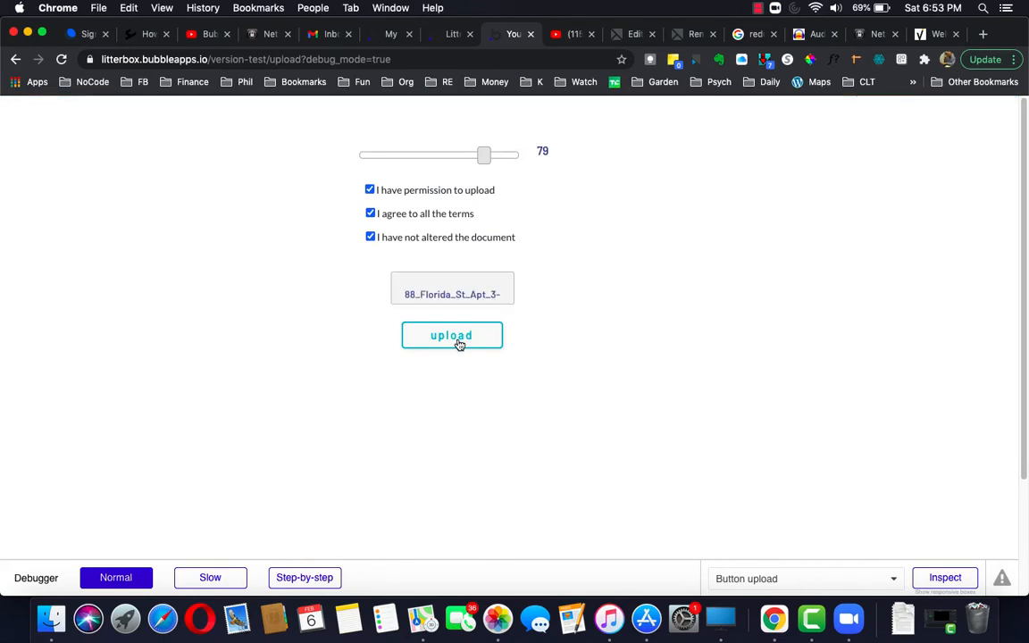
click(458, 343)
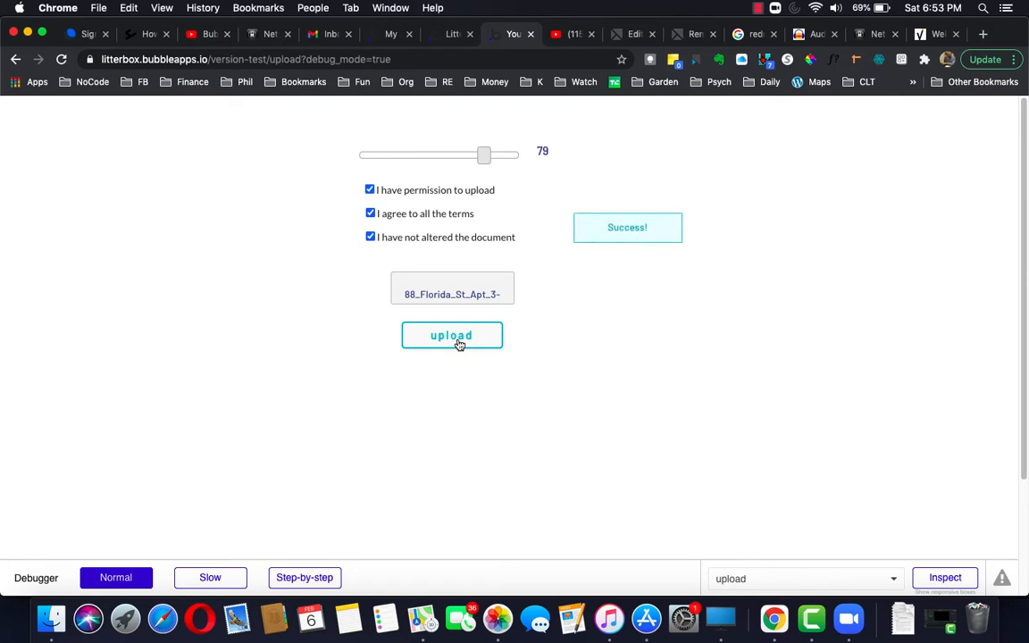
Switch to the Bubble editor and create a new blank page named tutorial.
click(453, 36)
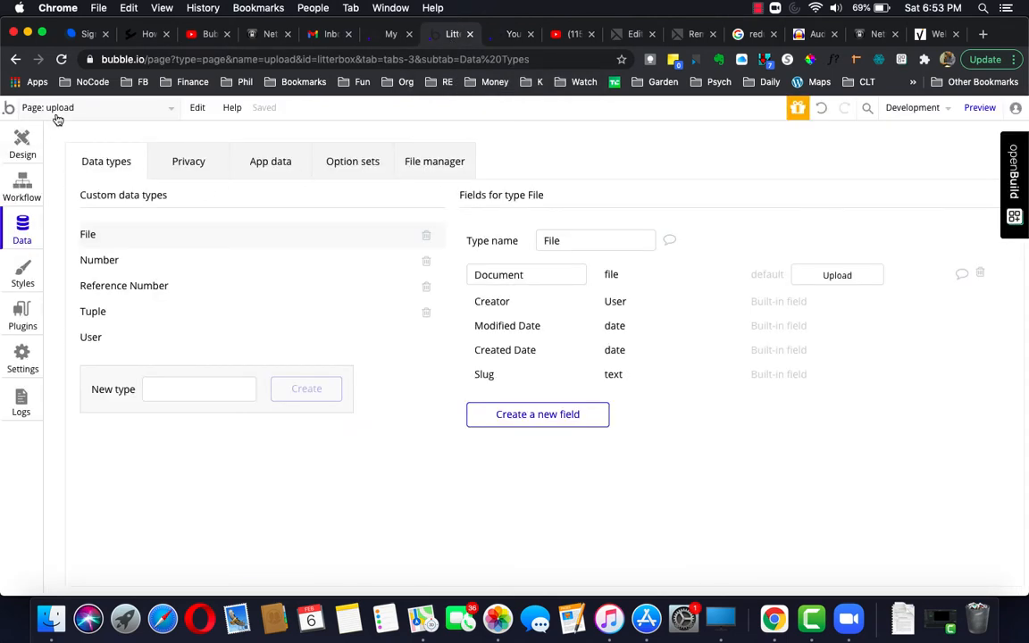
click(25, 139)
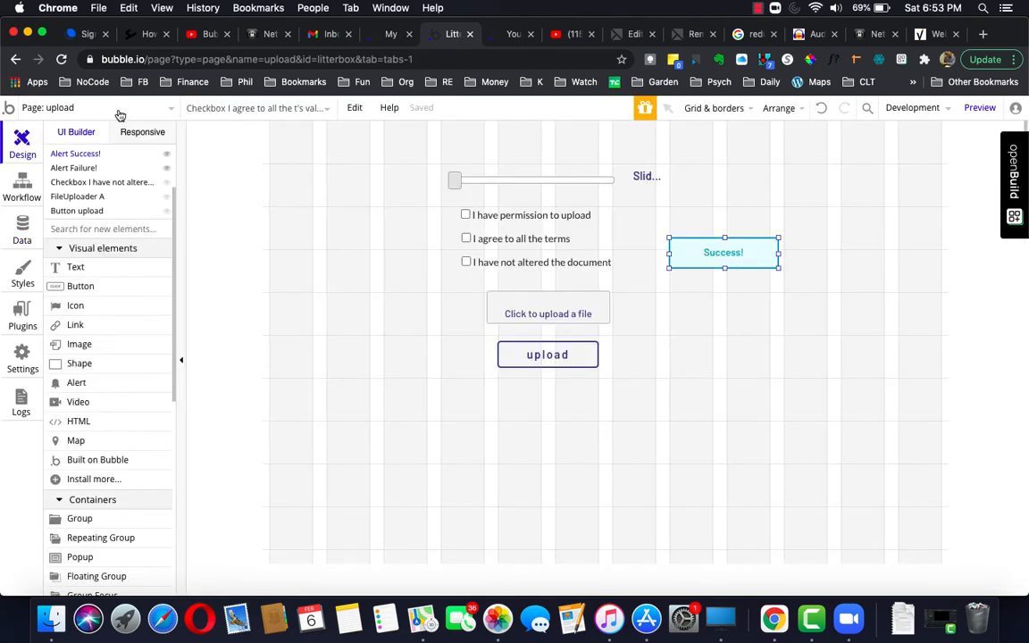
click(120, 112)
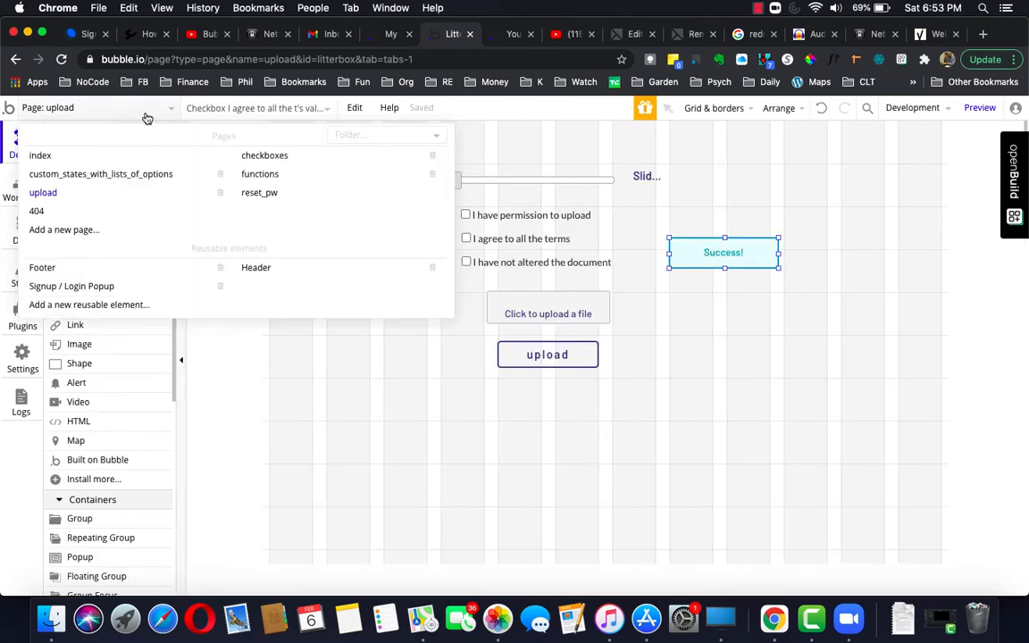
click(78, 231)
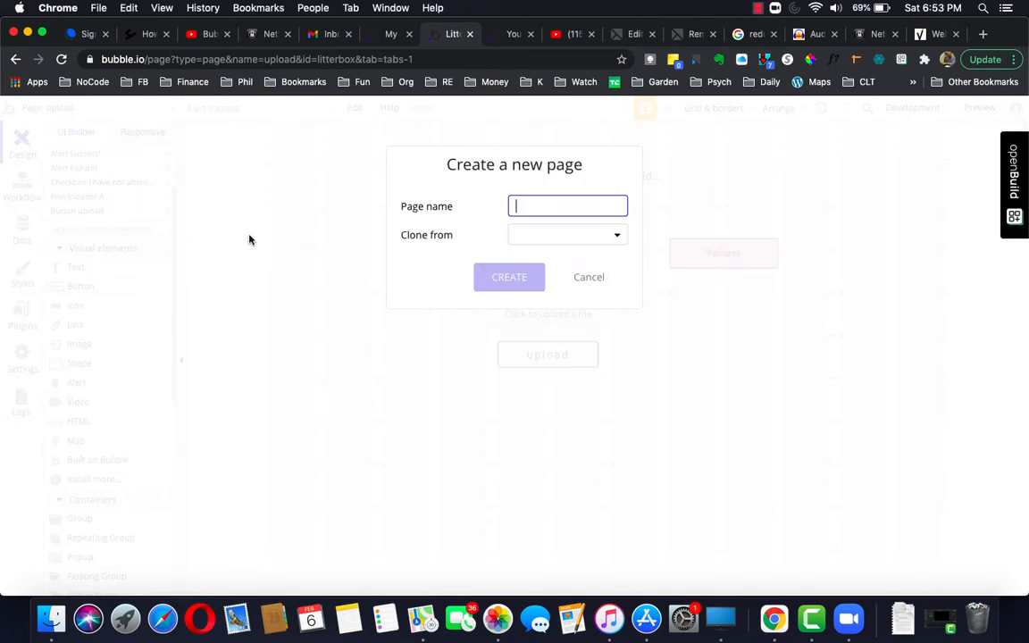
text(tutorial)
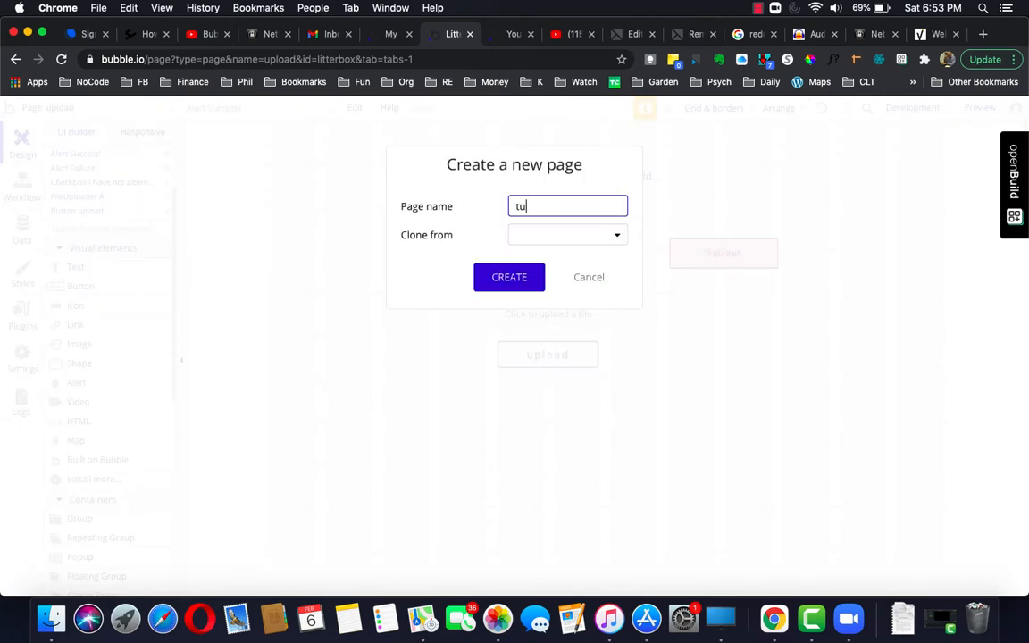
click(505, 279)
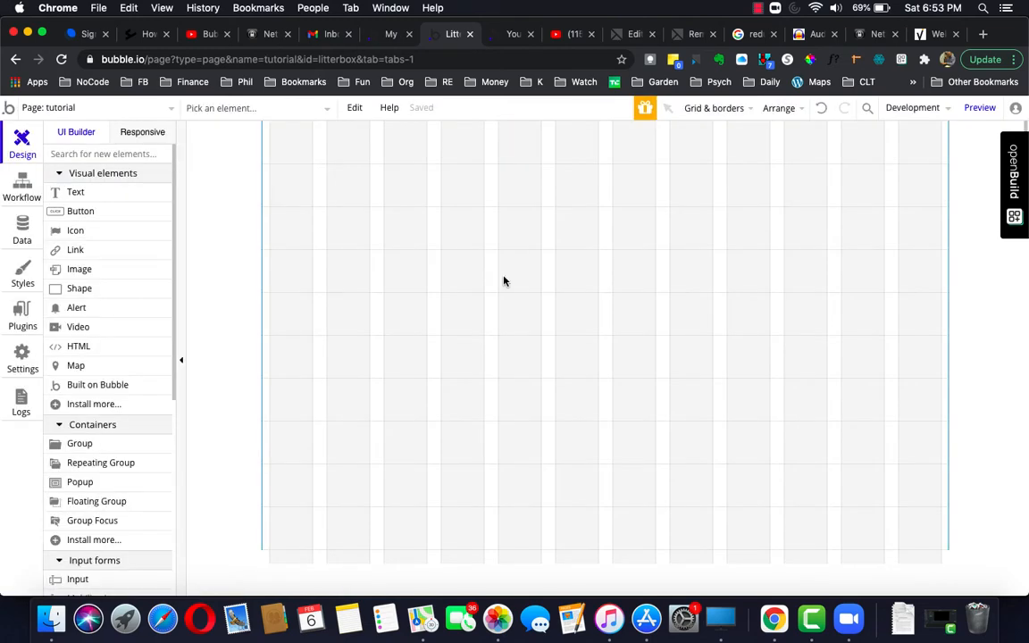
Add a "Page is loaded" event to the tutorial page's workflows.
click(25, 191)
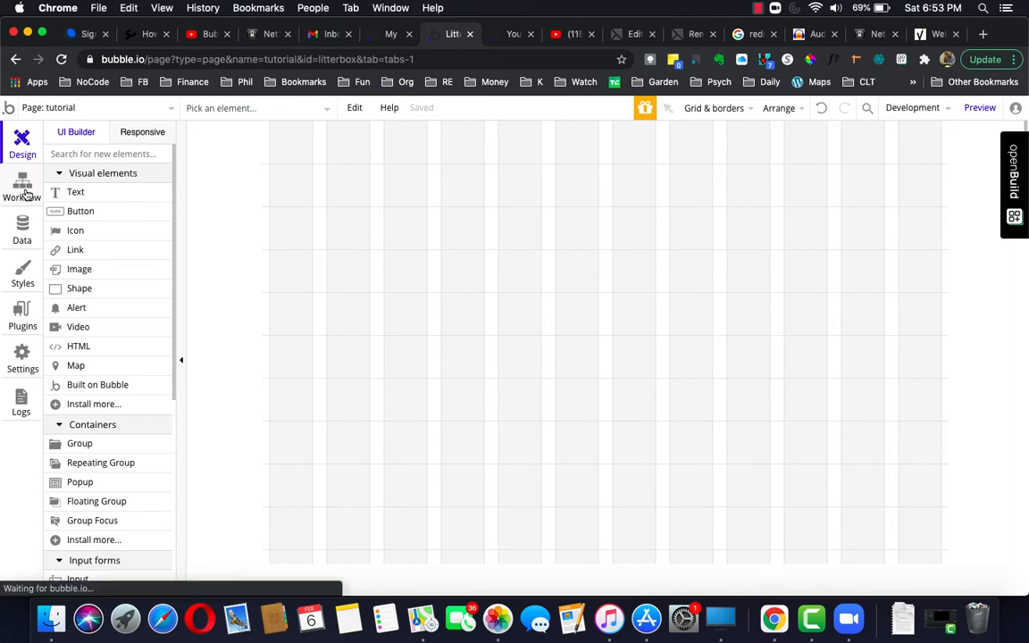
click(138, 201)
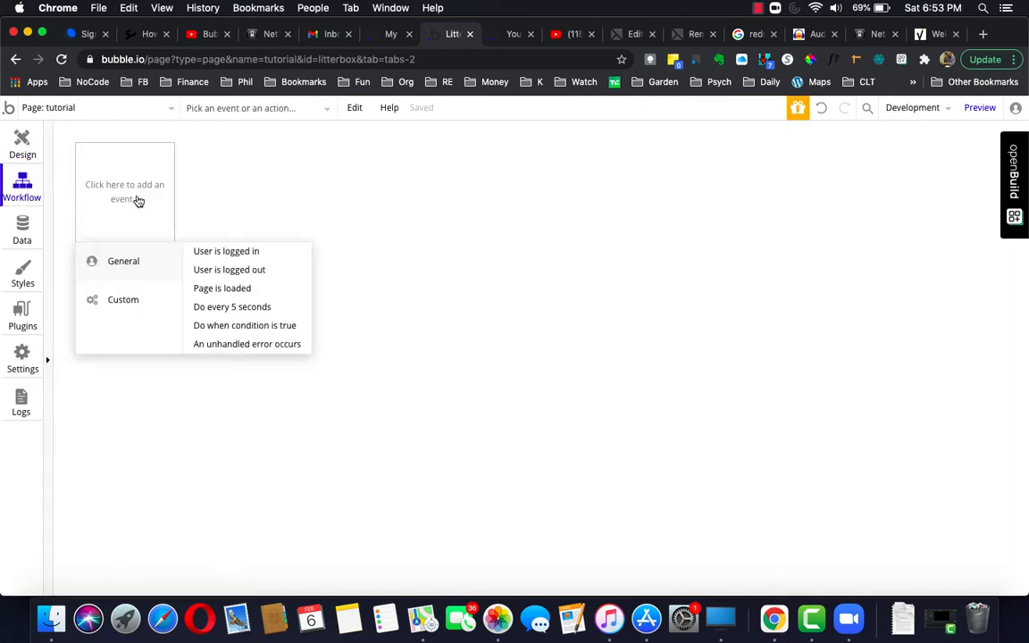
click(206, 289)
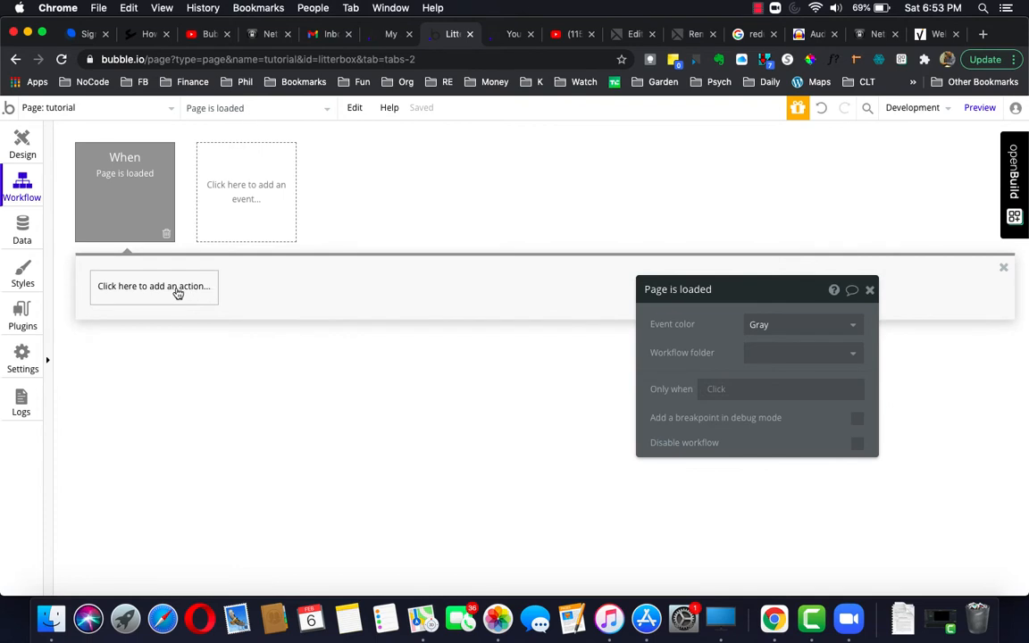
Add a Set state action to the page-load workflow, targeting the tutorial page element.
click(177, 290)
mouse_move(159, 483)
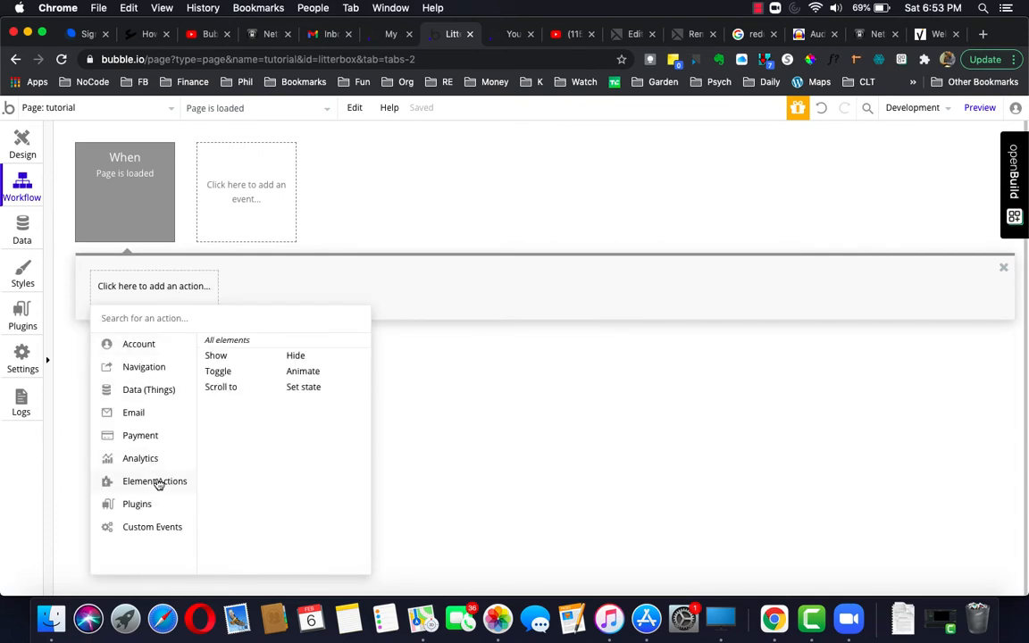
click(308, 390)
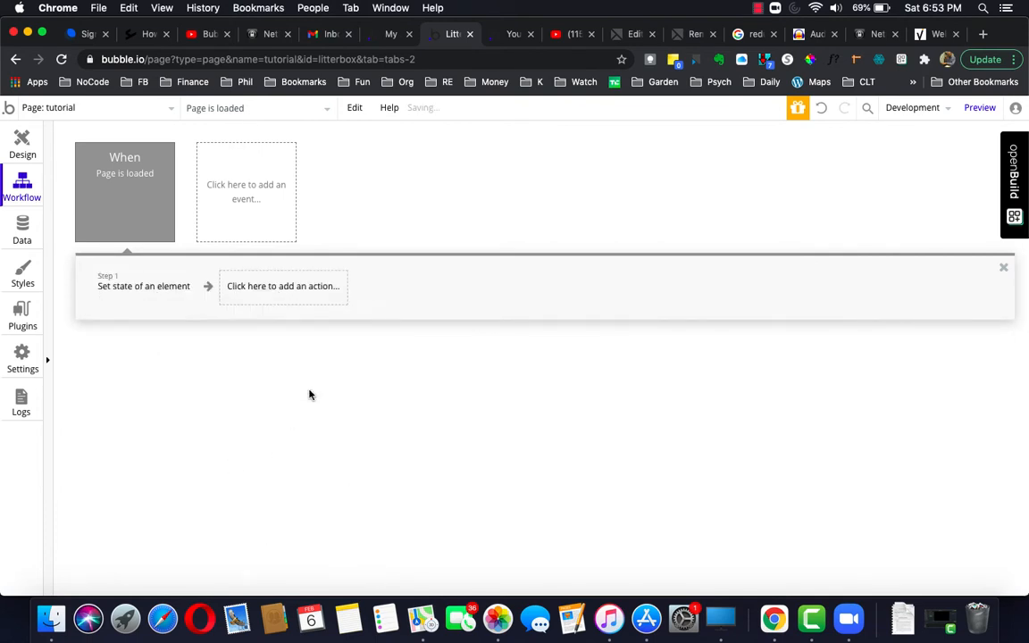
click(790, 325)
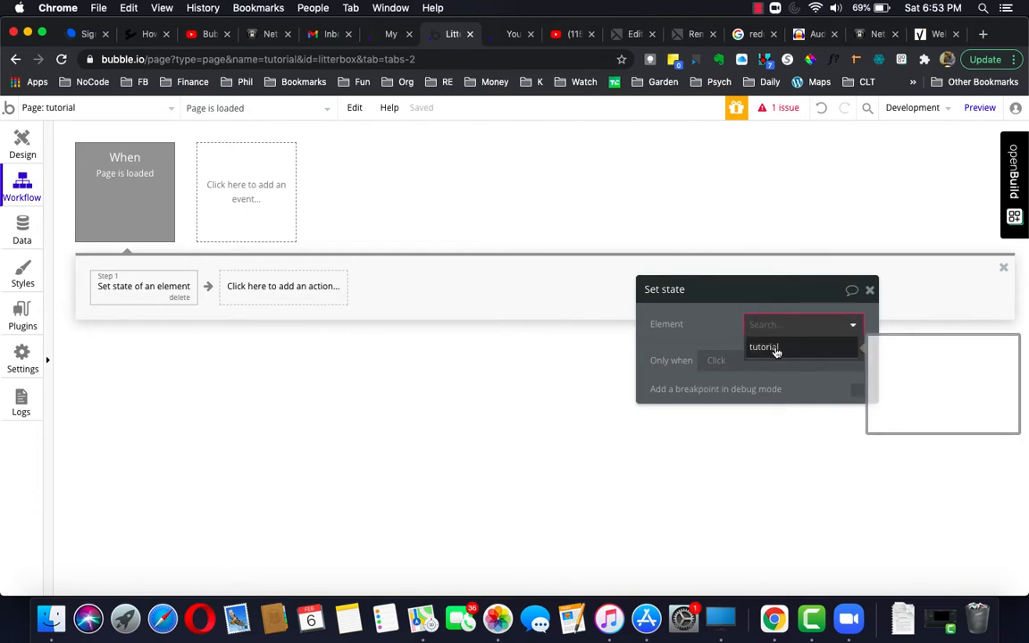
click(776, 348)
Create a yes / no custom state named "Is confidence level high enough?" and set its value to "no".
click(776, 356)
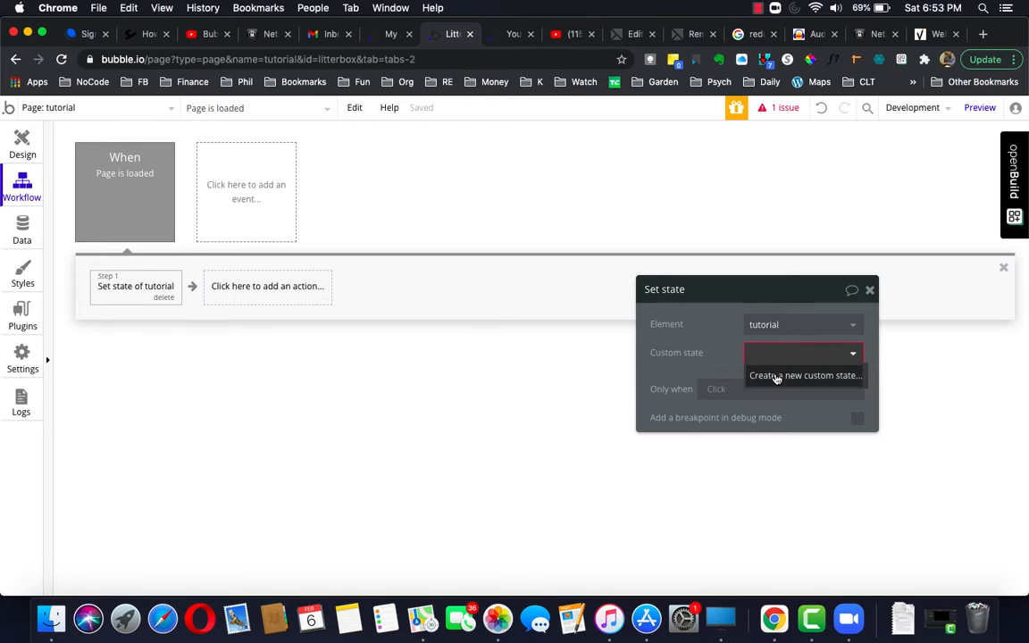
click(776, 376)
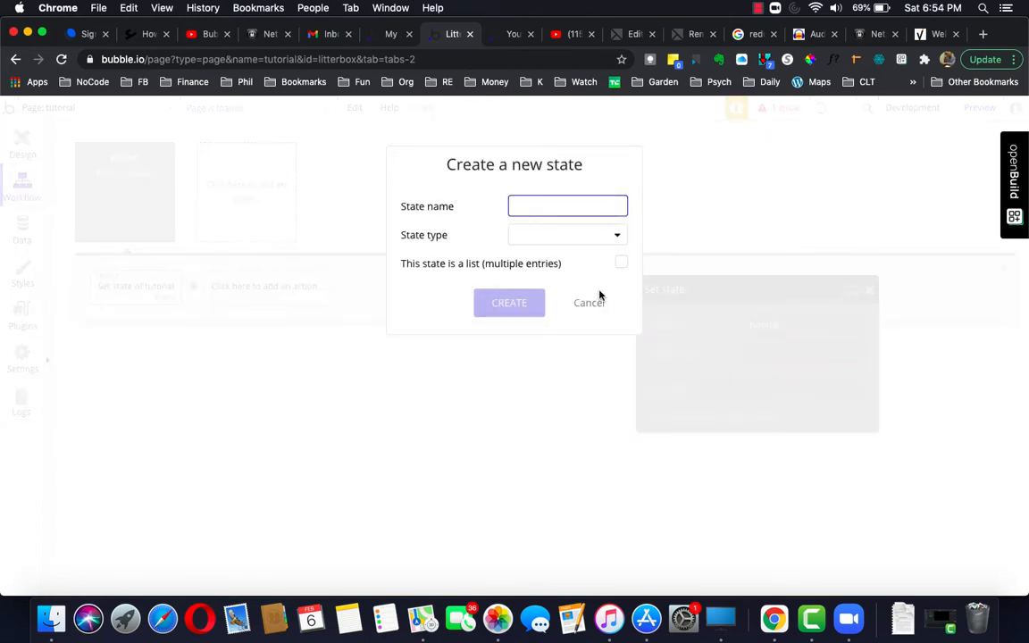
text(ls)
text(confidence level high enough)
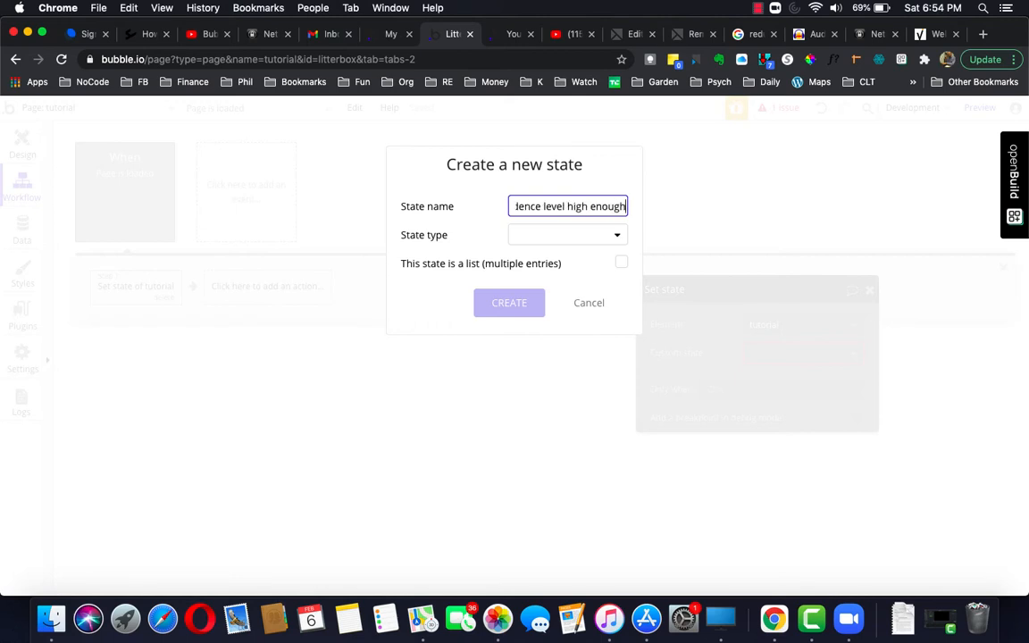
text(?)
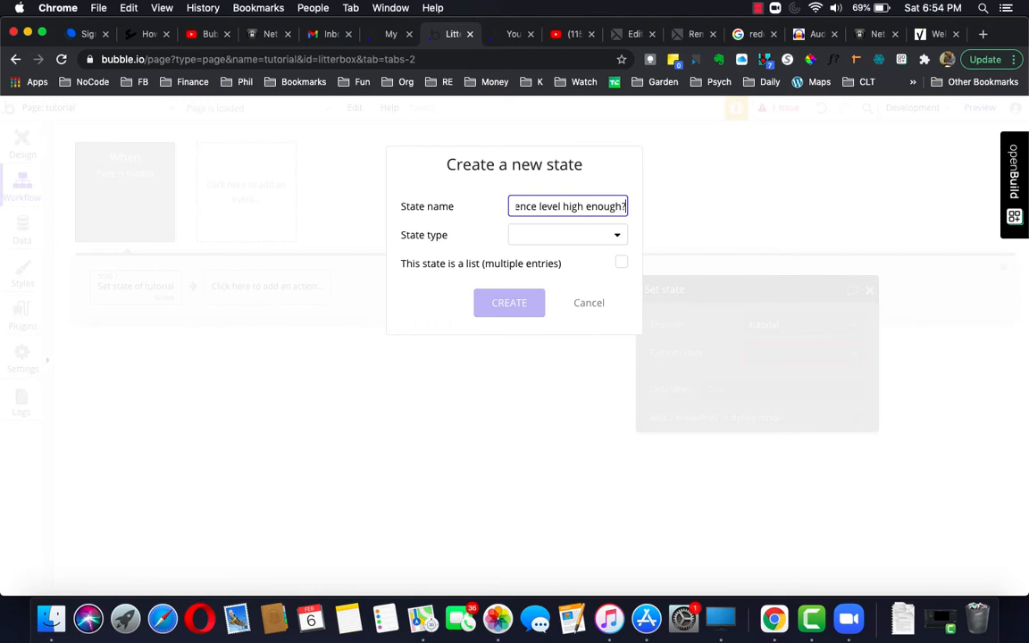
click(610, 238)
click(539, 388)
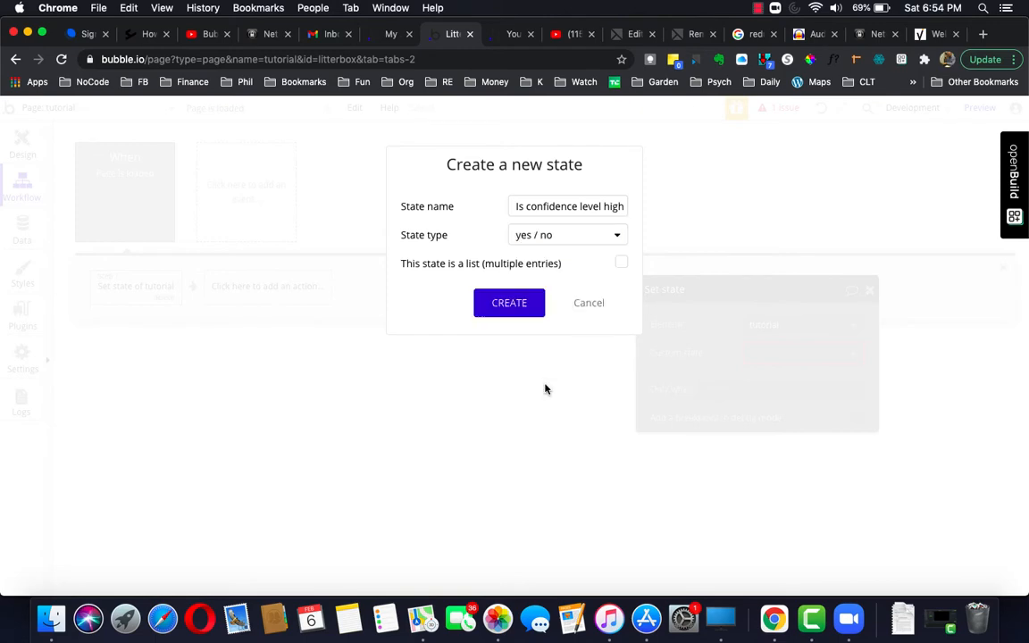
click(519, 303)
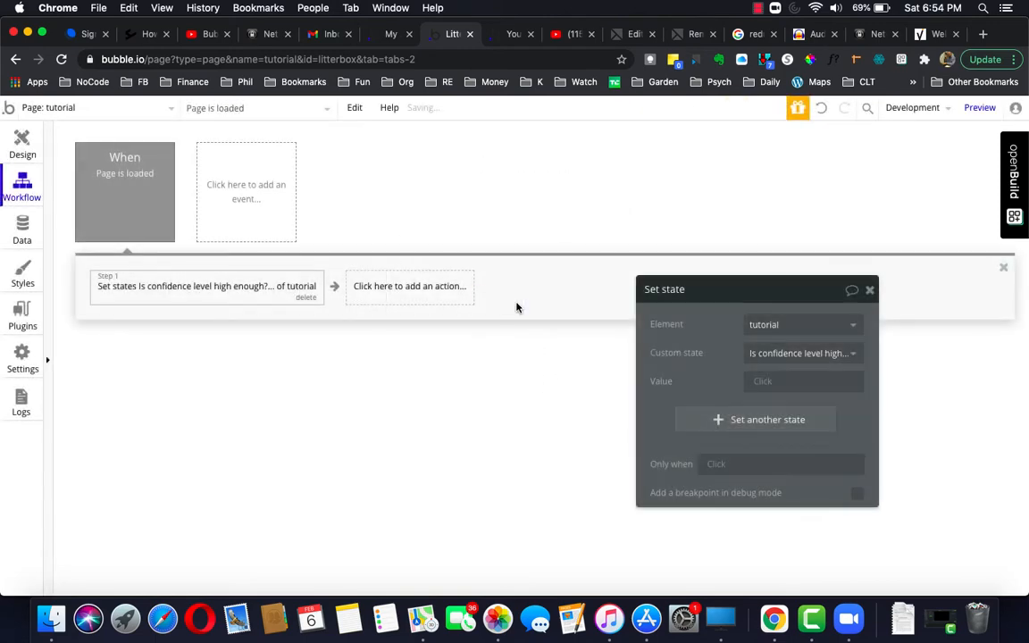
click(755, 380)
click(765, 443)
Add another state to the Set state action: create a yes / no state named "Are all checkboxes checked?" and set it to "no".
click(758, 420)
click(764, 415)
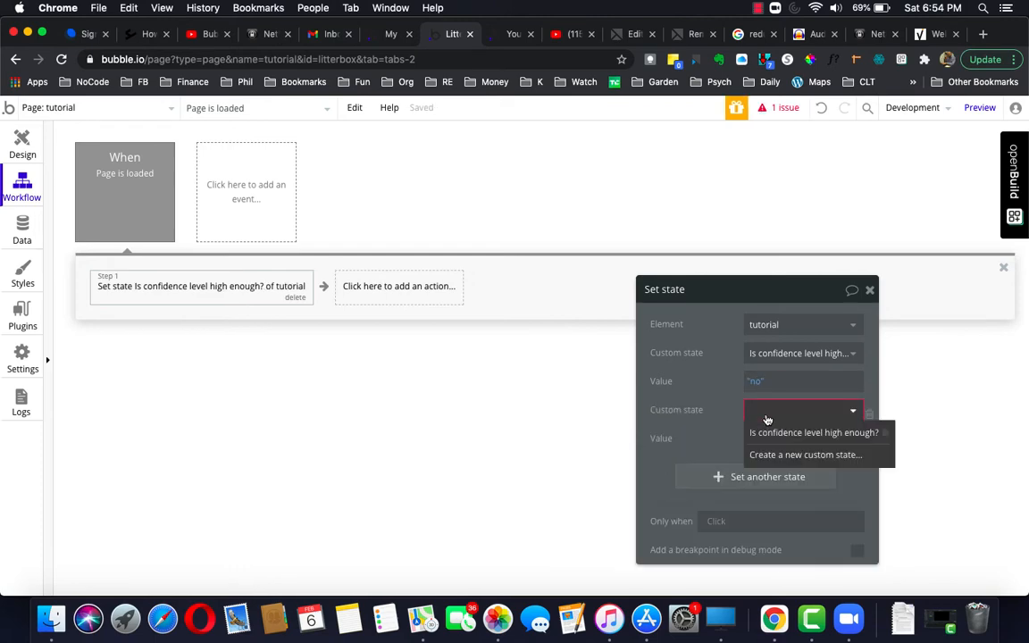
click(777, 456)
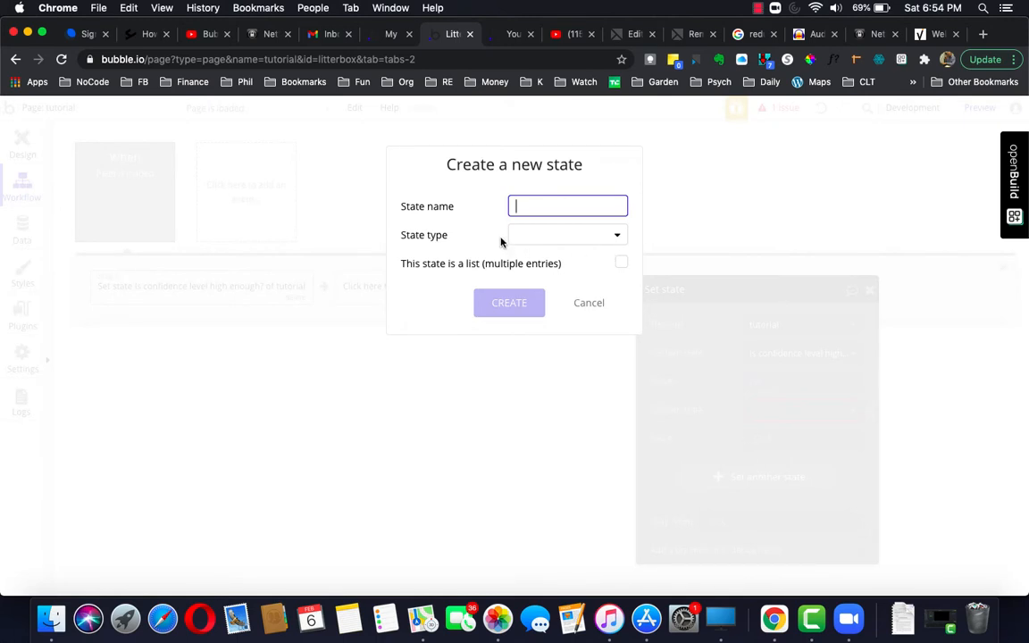
text(Are all check)
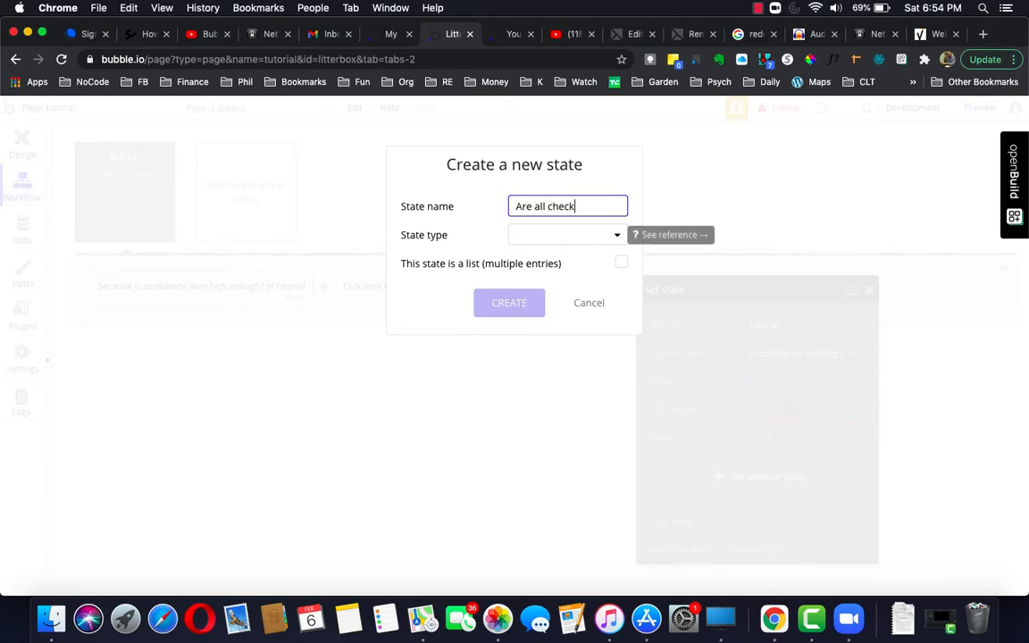
text(boxes checked?)
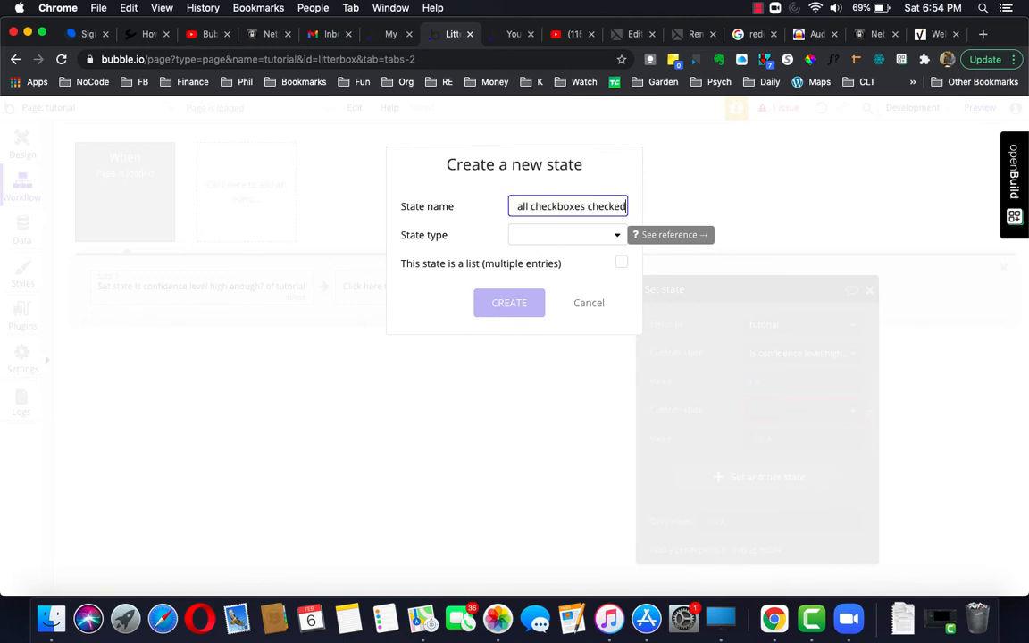
click(523, 236)
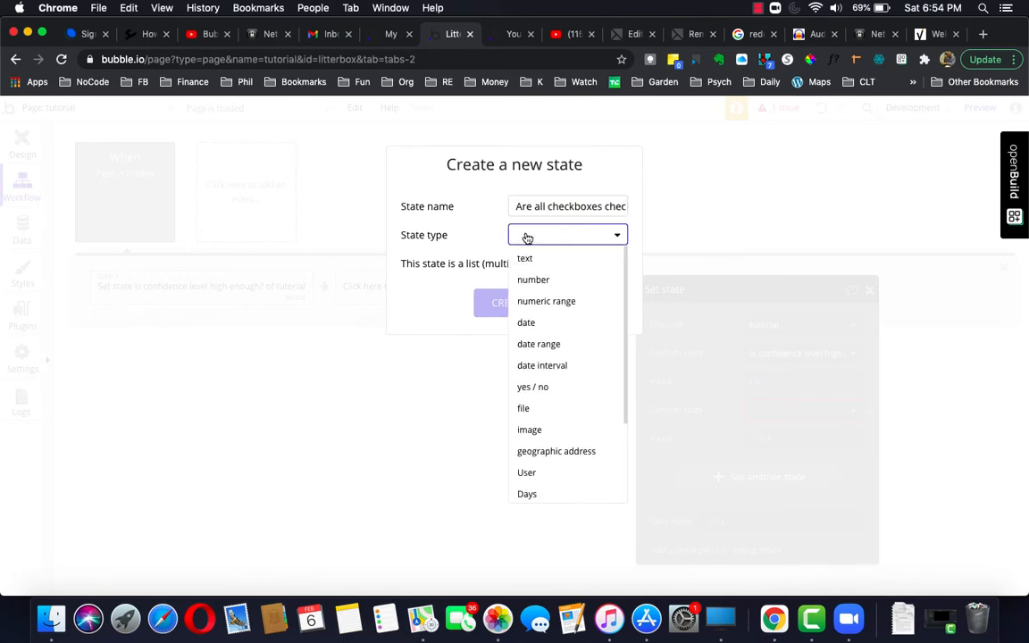
click(535, 387)
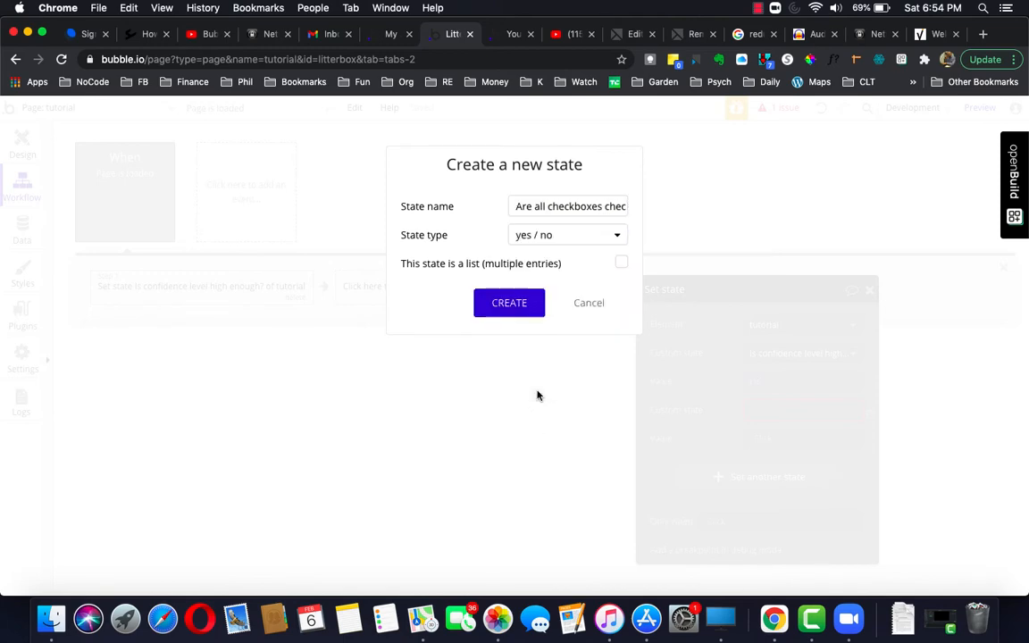
click(511, 304)
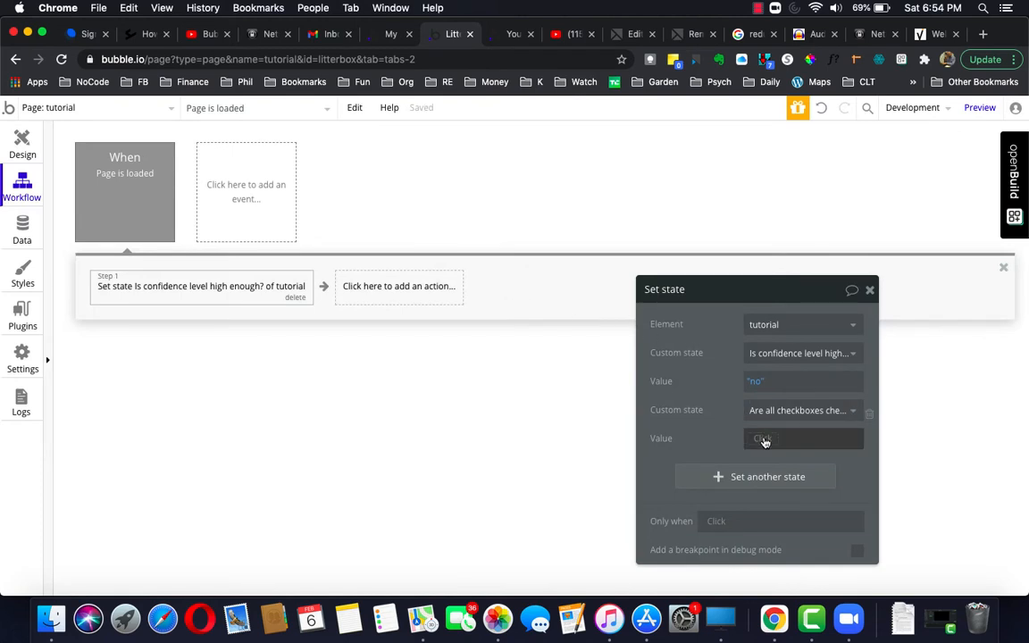
click(760, 438)
click(764, 500)
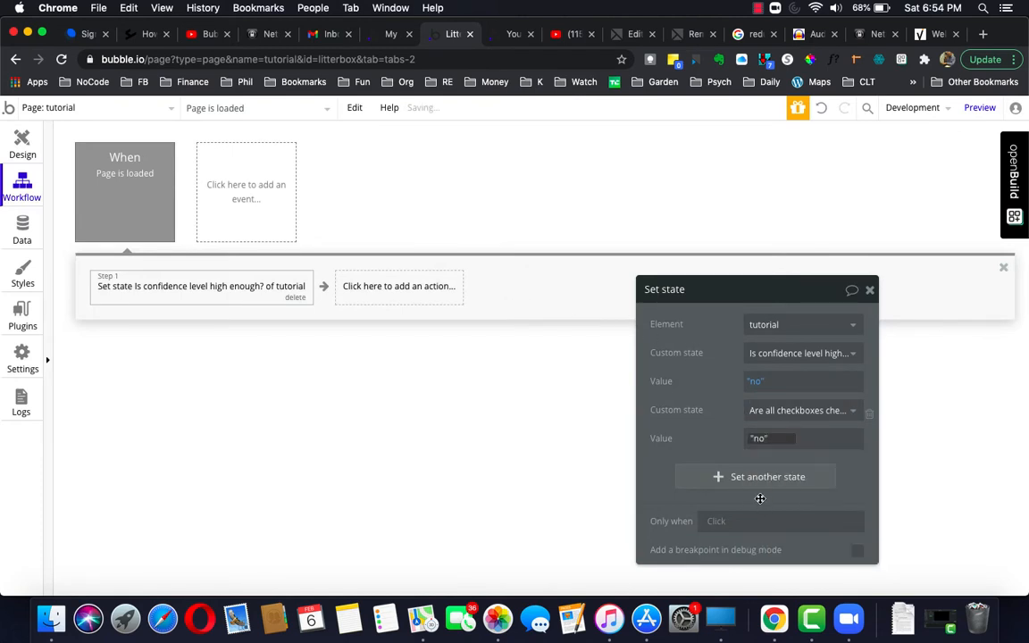
Add a third state to the action by creating a yes / no custom state named "Is file appropriate format?".
click(752, 478)
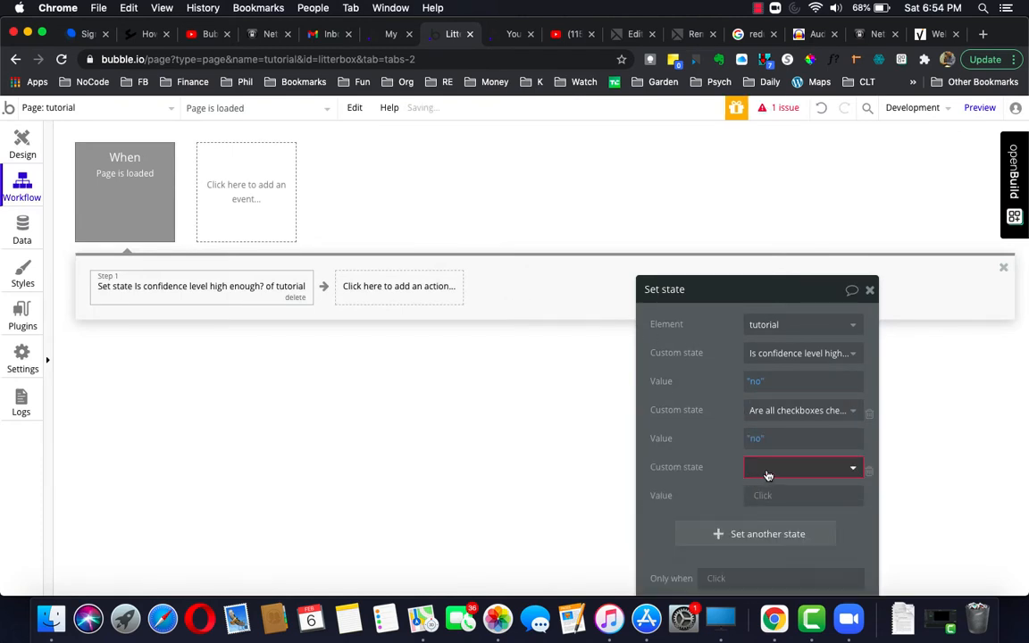
click(767, 475)
click(777, 530)
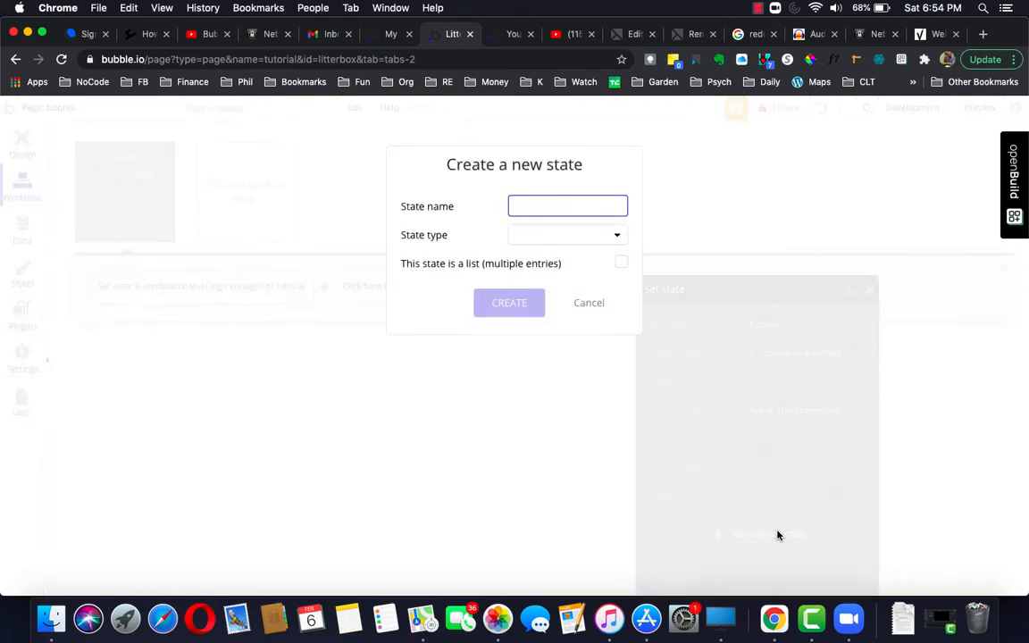
text(IS file appropriate for)
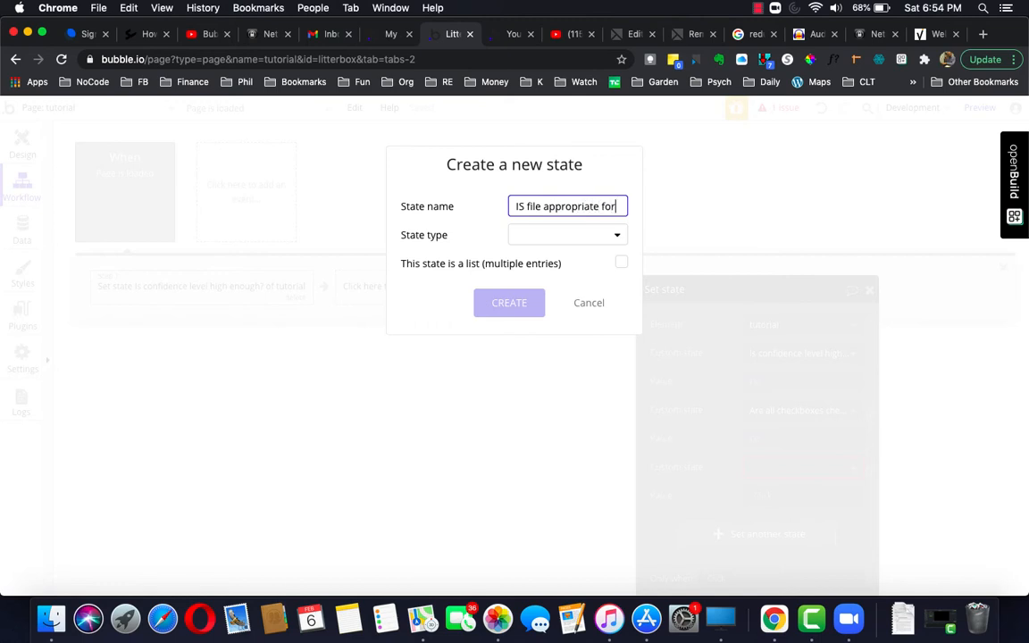
text(mat?)
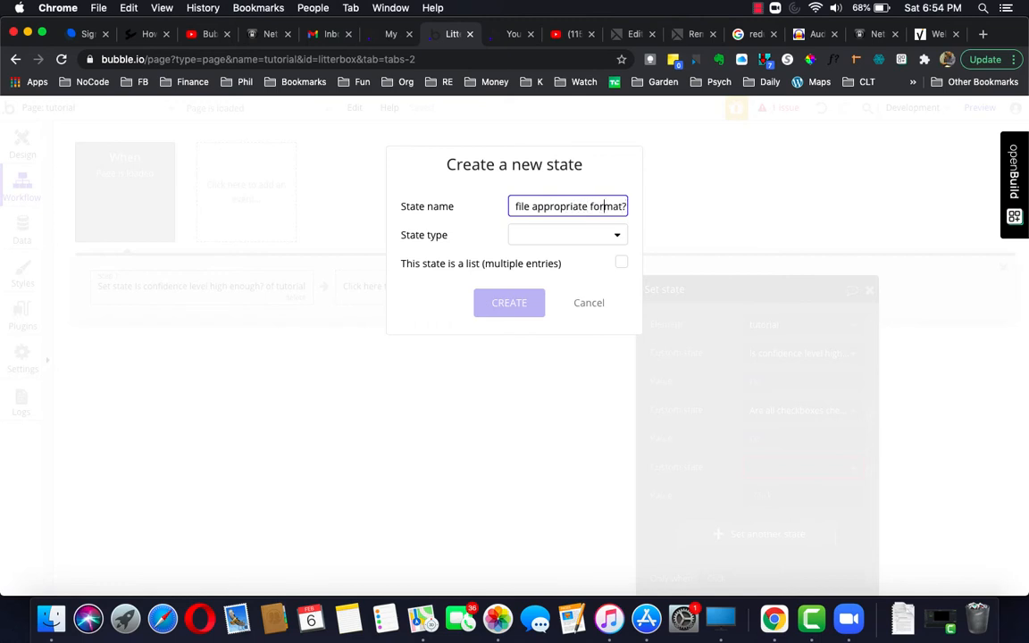
key(Left)
key(Left)
key(Left)
key(Left)
key(Left)
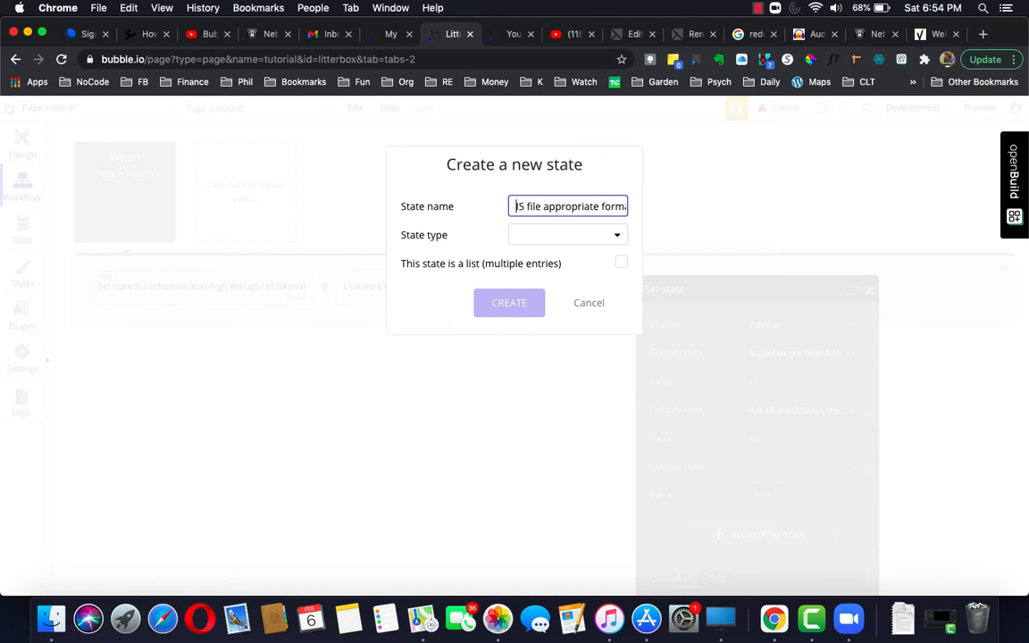
key(BackSpace)
text(s)
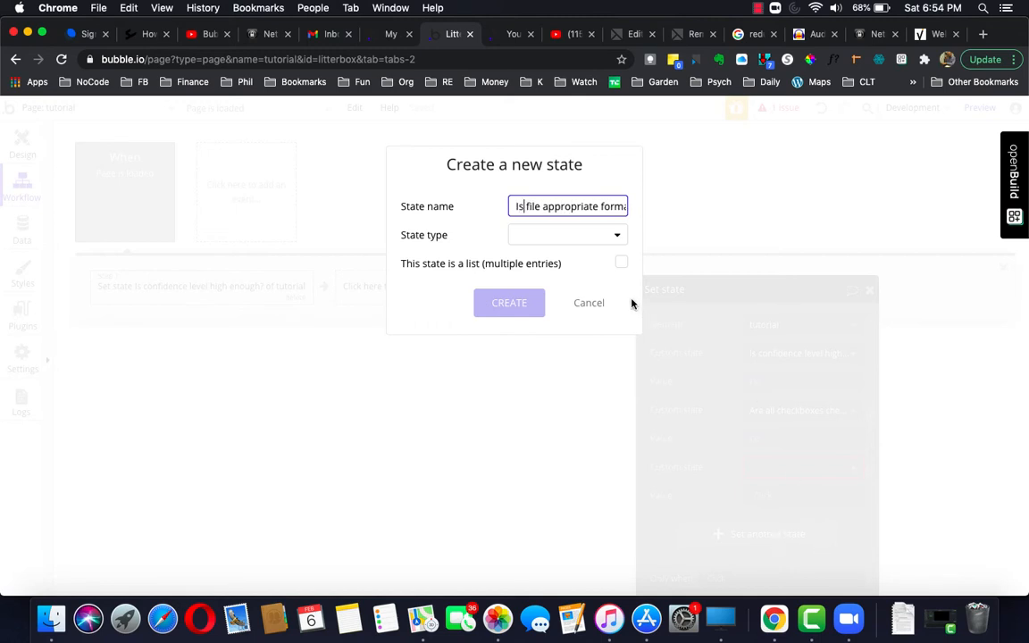
click(596, 237)
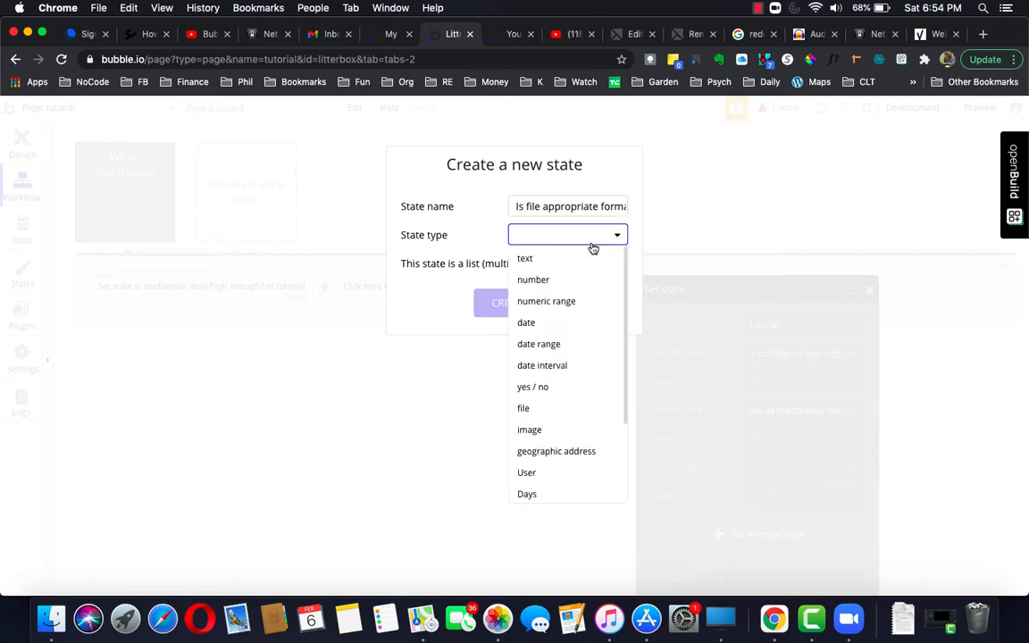
click(539, 390)
click(535, 310)
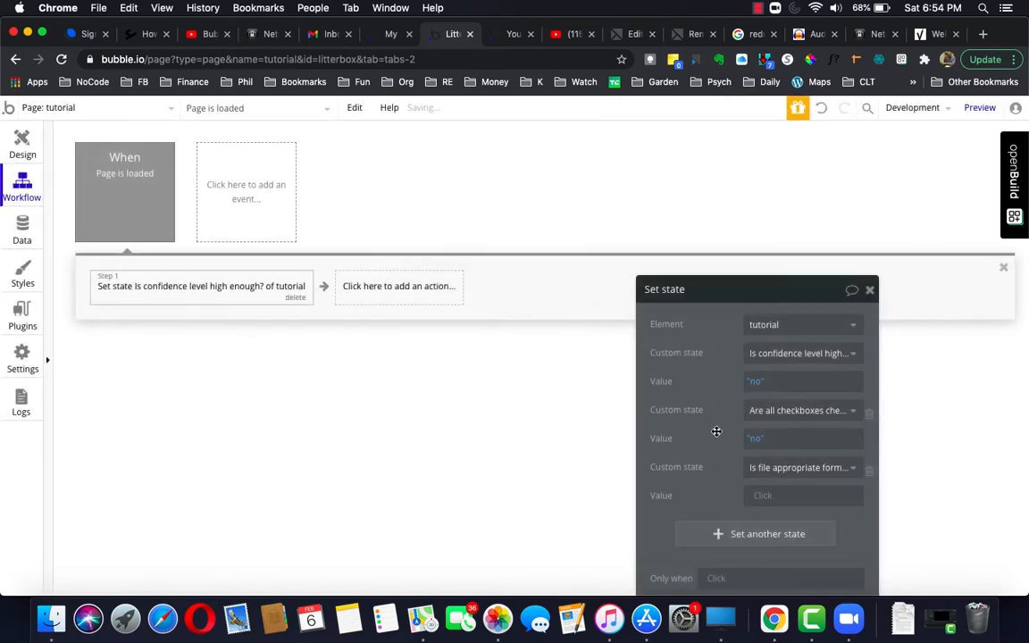
Set the "Is file appropriate format?" state's value to "no" and close the action's settings.
click(760, 498)
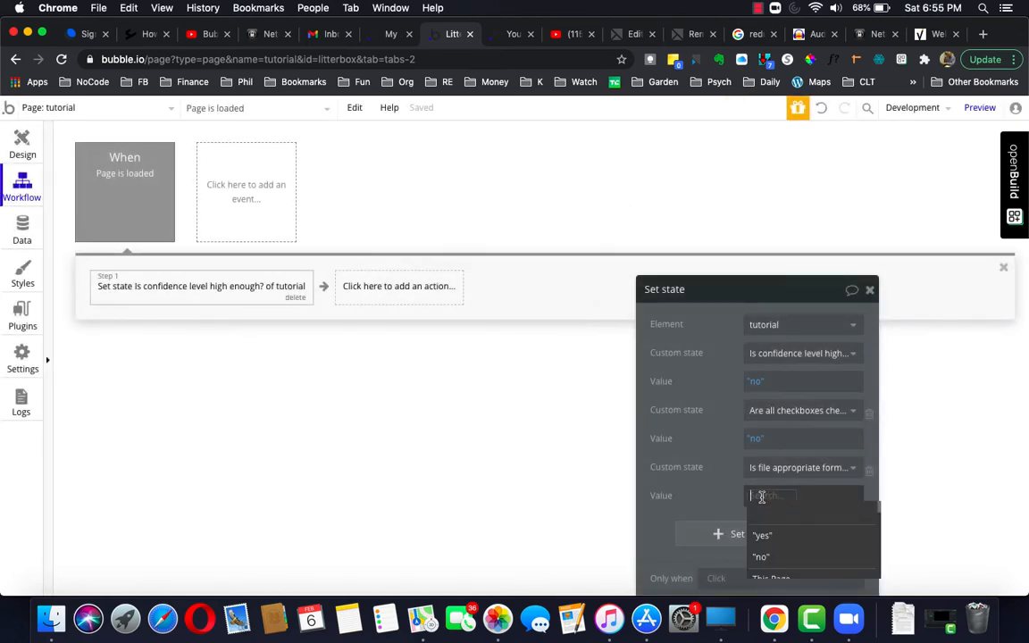
click(762, 553)
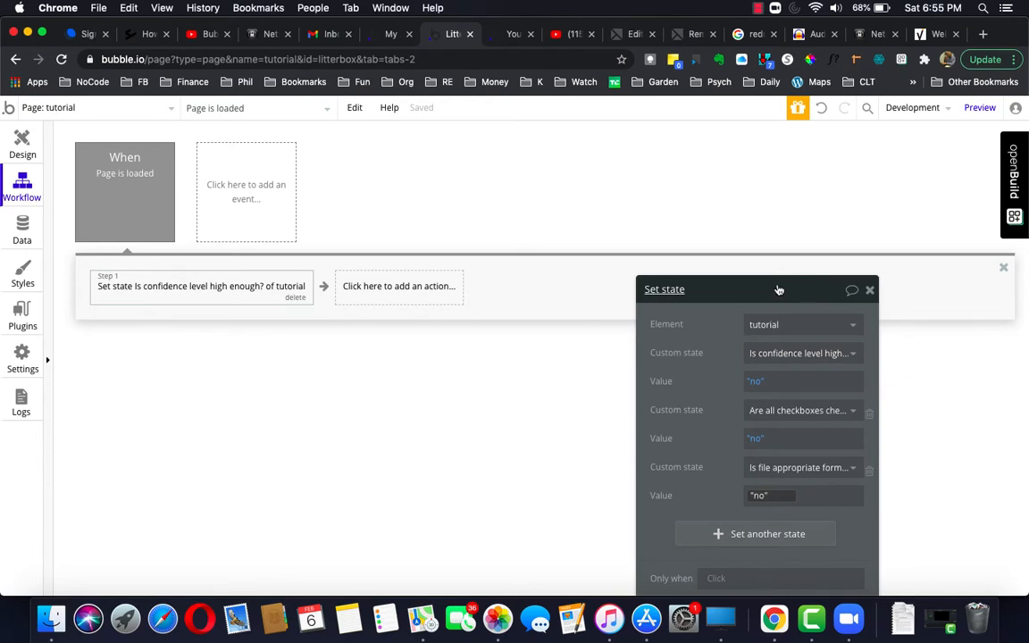
drag(781, 290, 769, 170)
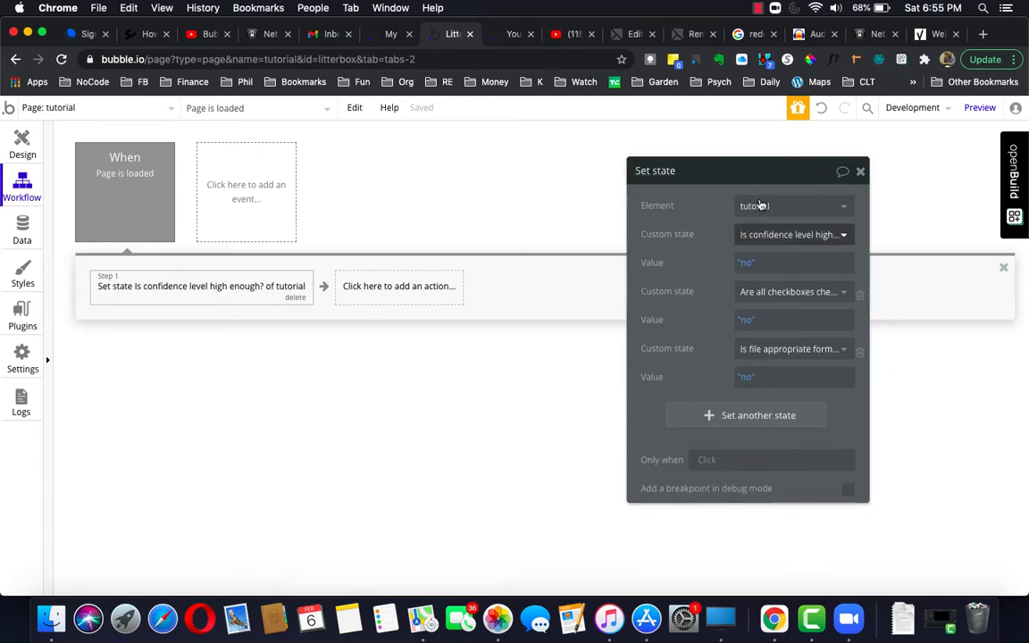
click(860, 171)
Switch to the page design and draw a horizontal Slider Input near the upper middle of the tutorial page.
click(22, 147)
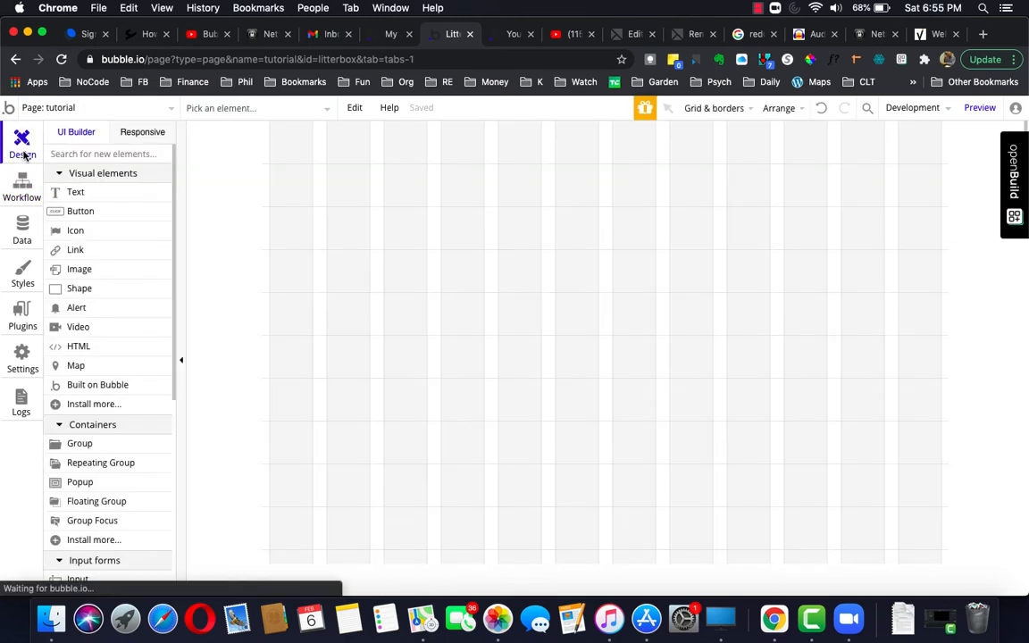
scroll(89, 354, down, 3)
scroll(89, 353, down, 4)
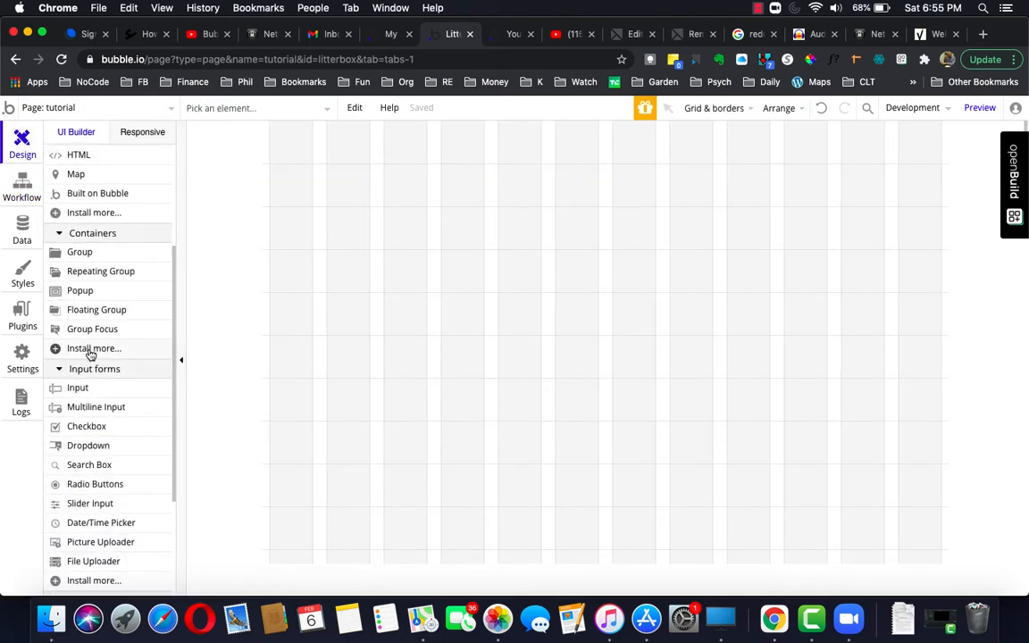
click(93, 498)
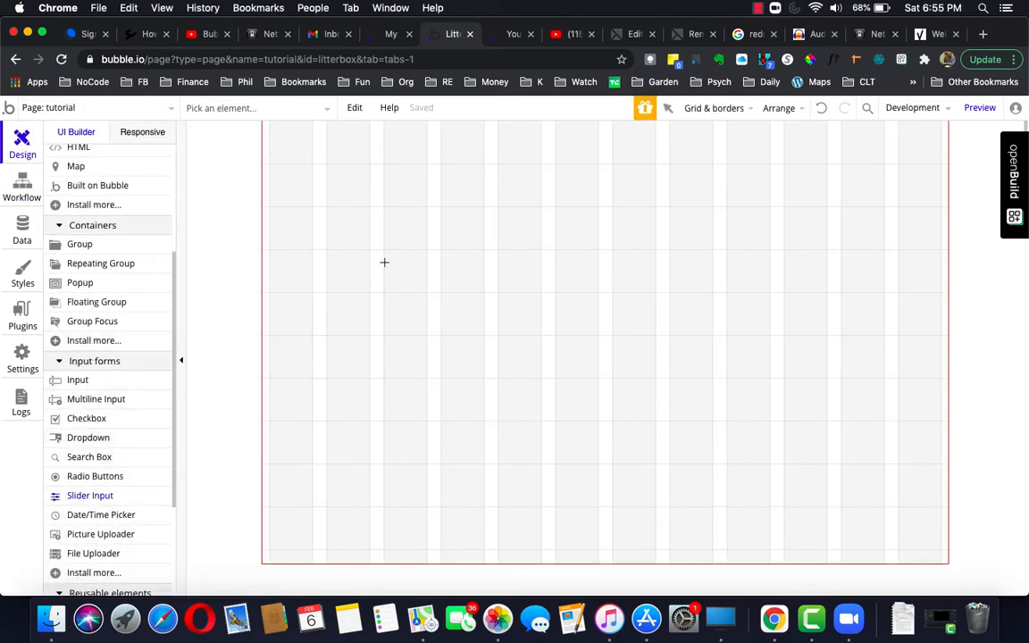
drag(524, 146, 686, 165)
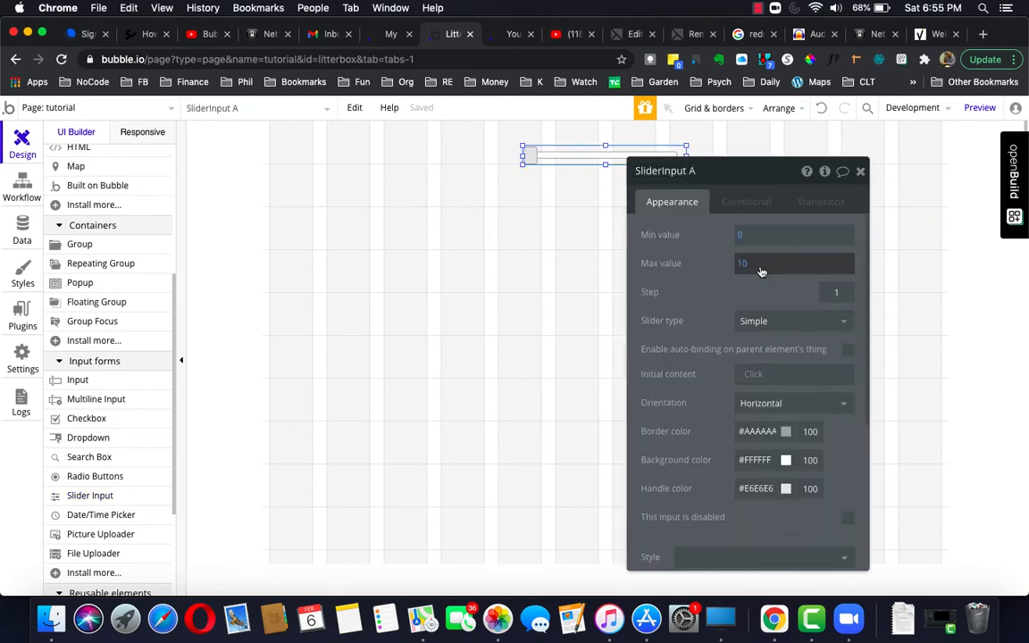
Set the slider input's maximum value to 100 and close its properties.
click(742, 265)
text(100)
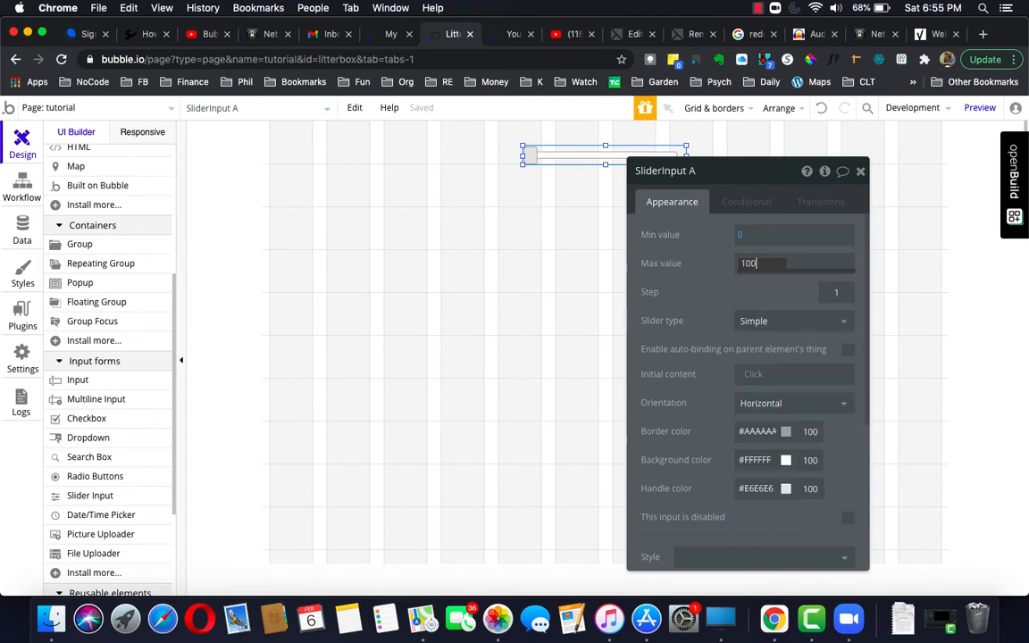
click(810, 258)
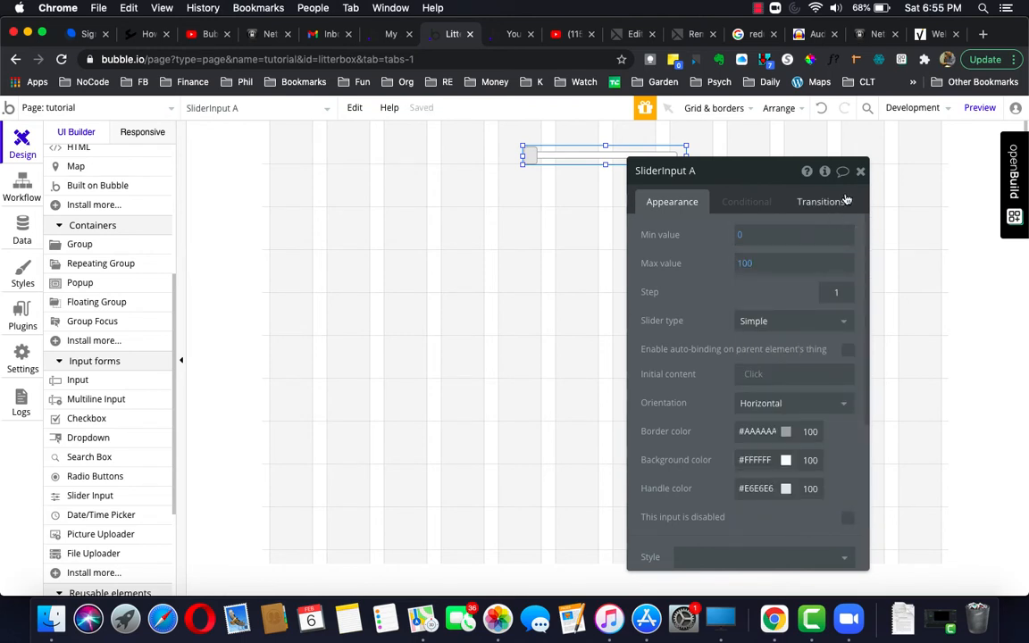
click(861, 172)
Preview the tutorial page, test the slider by moving its handle to about the middle, and return to the editor.
click(980, 107)
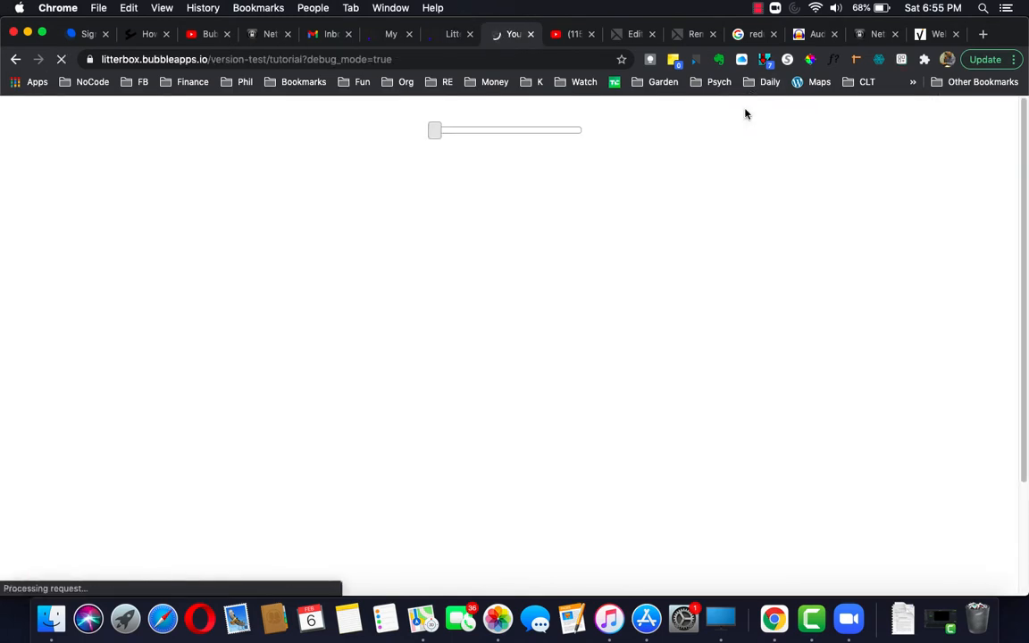
drag(436, 134, 503, 134)
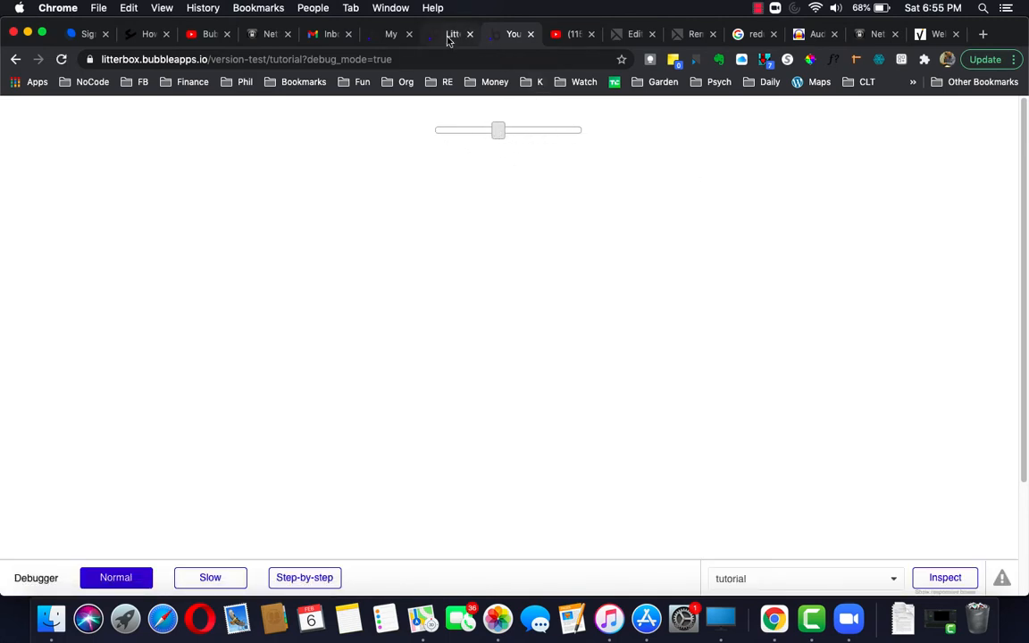
click(448, 38)
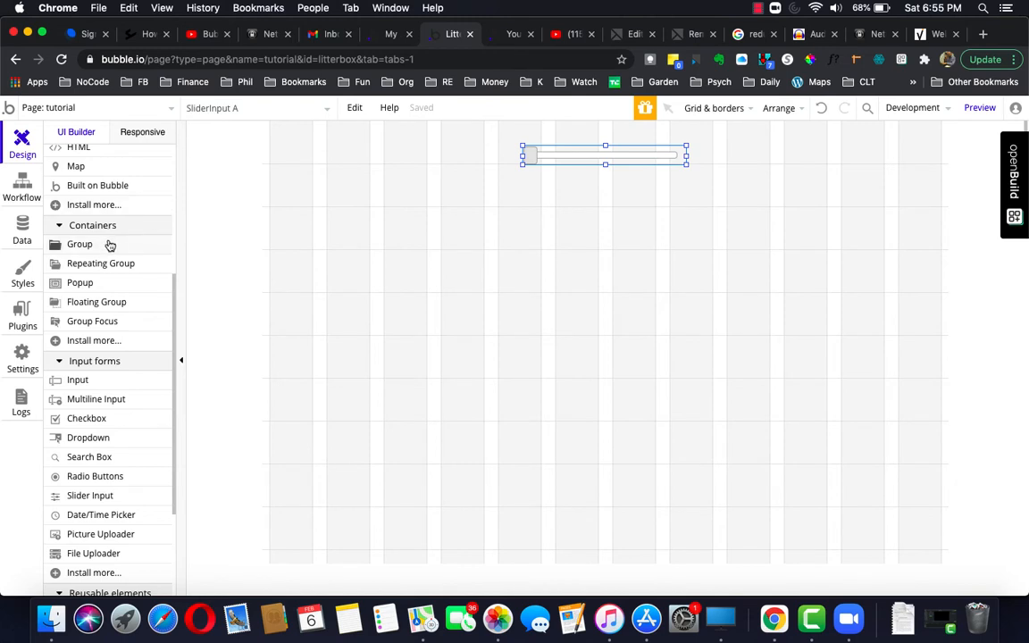
Draw a Text element about 44 by 28 px just to the right of the slider.
scroll(105, 250, up, 3)
scroll(106, 253, up, 3)
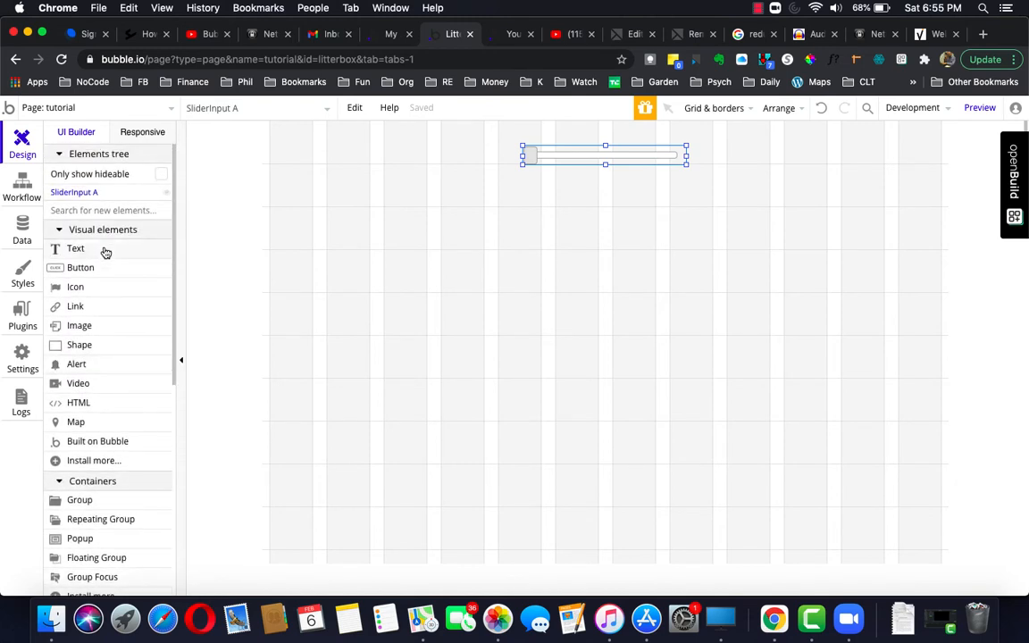
key(Escape)
click(104, 251)
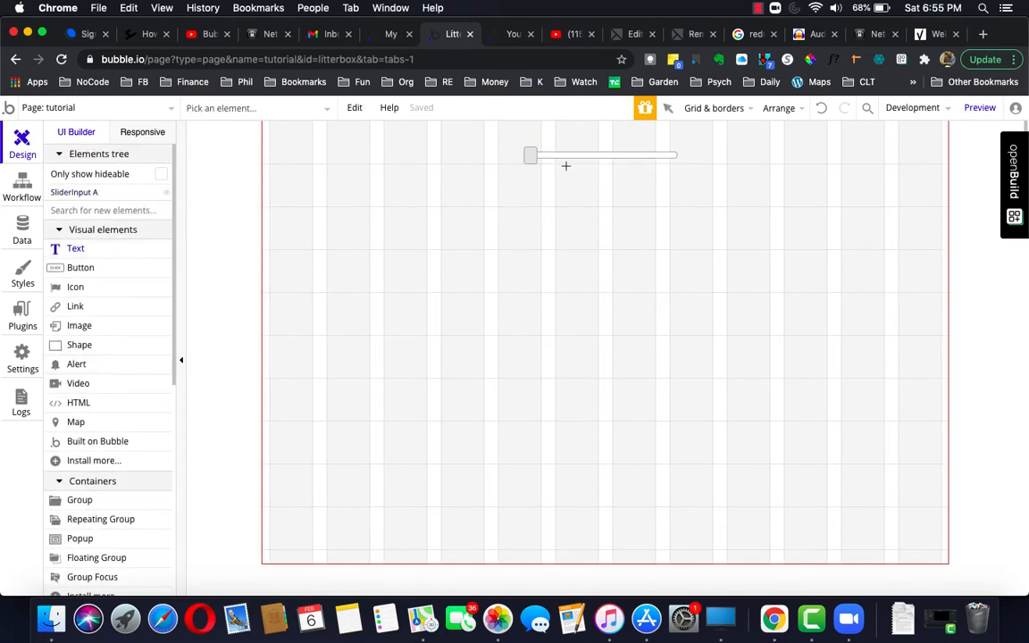
click(712, 150)
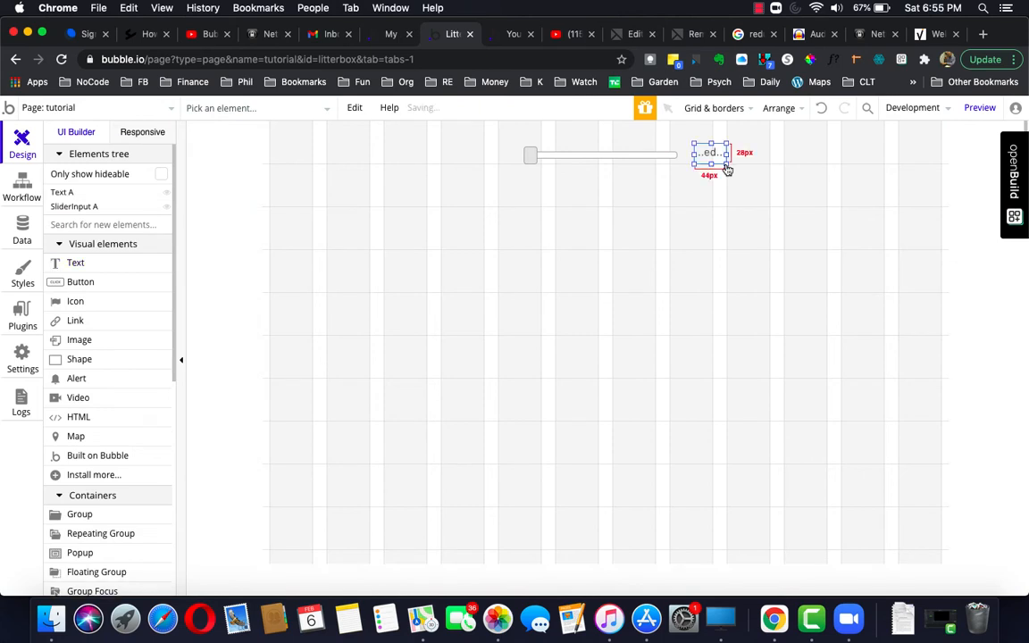
Set the text element's content to the dynamic expression SliderInput A's value.
click(897, 235)
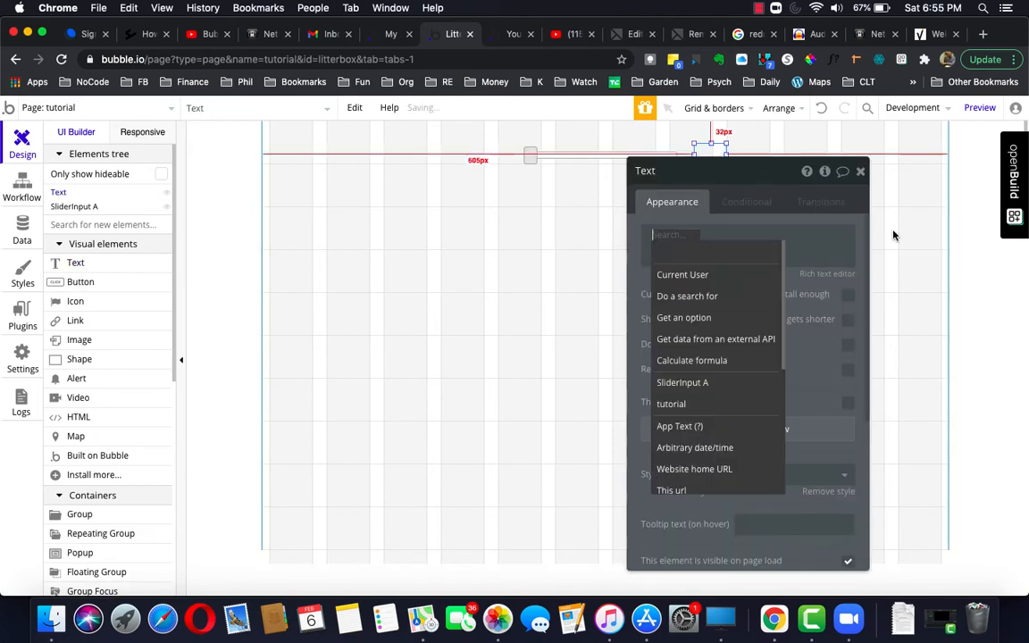
click(693, 384)
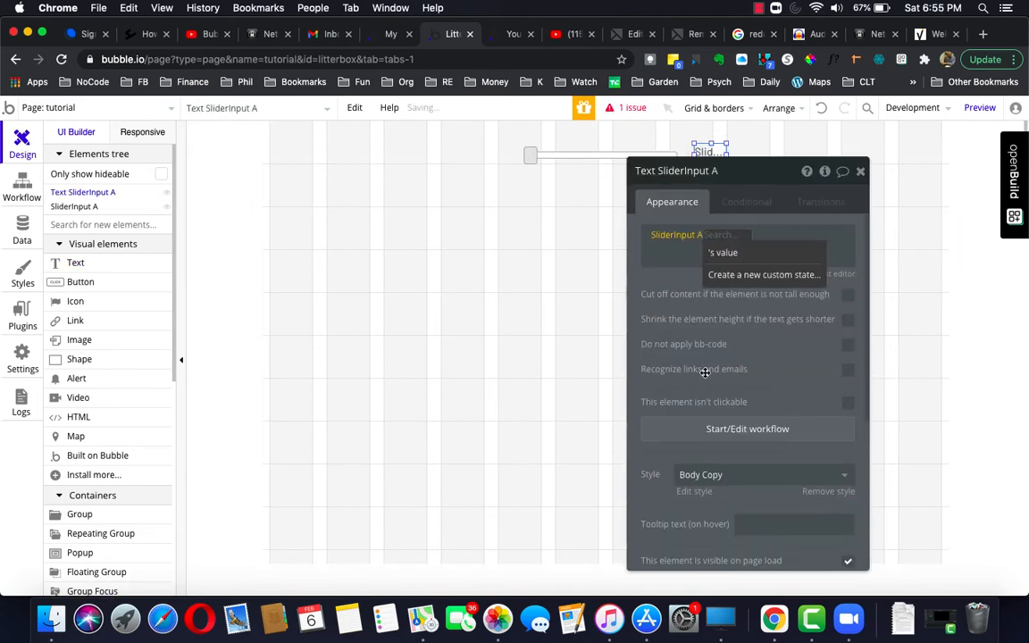
click(724, 253)
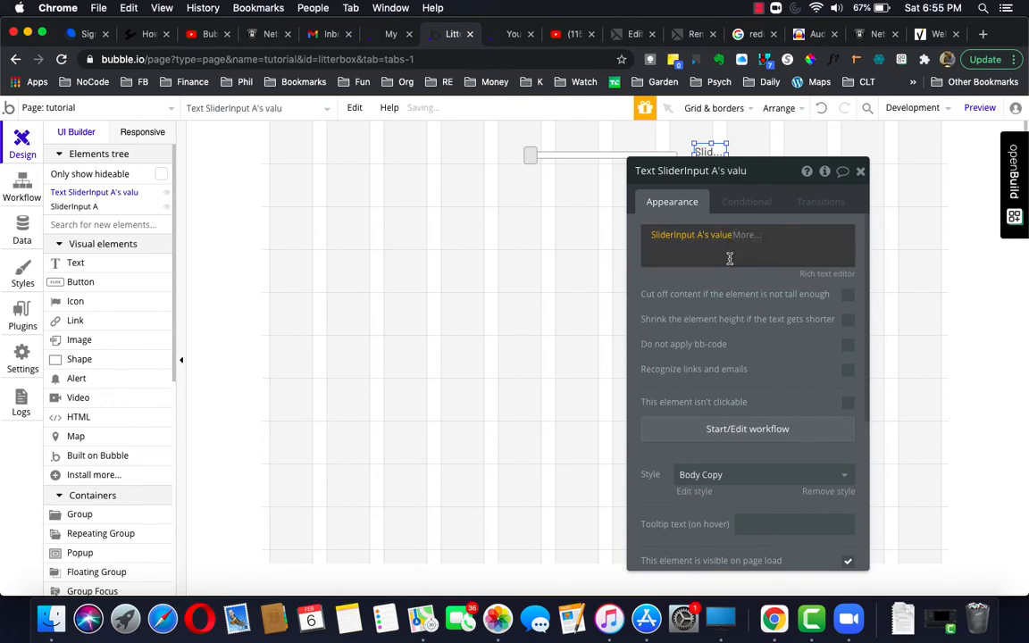
Apply the Small Title style to the slider value text and close its properties.
click(782, 476)
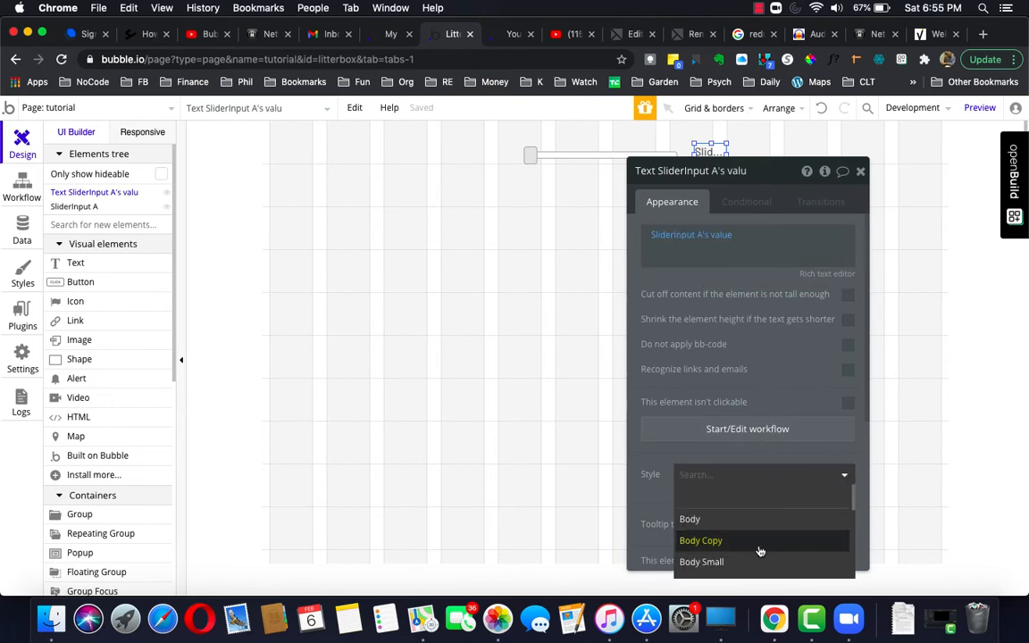
scroll(760, 552, down, 10)
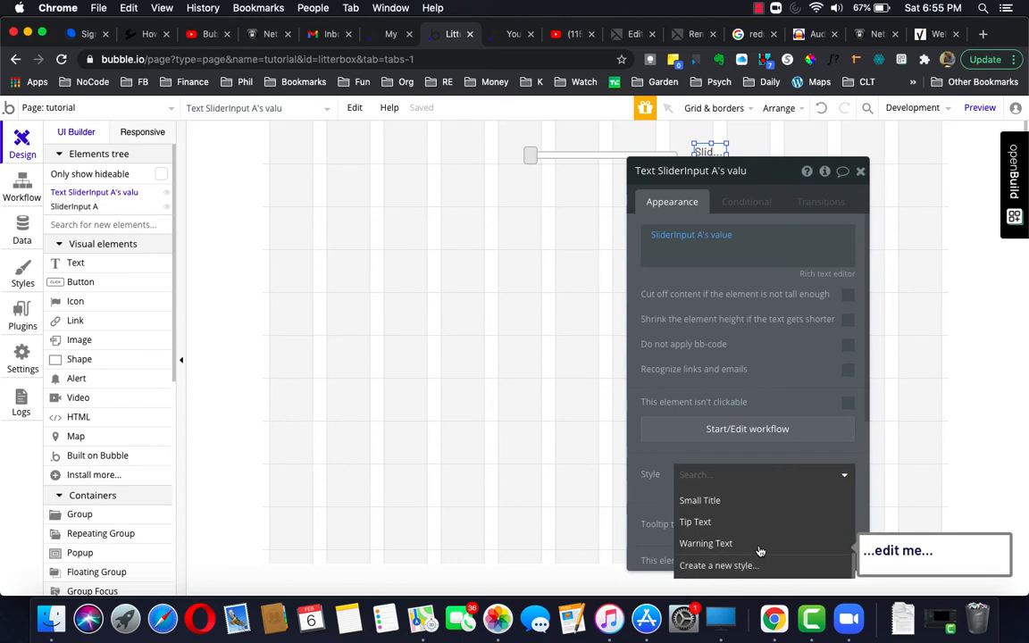
click(714, 500)
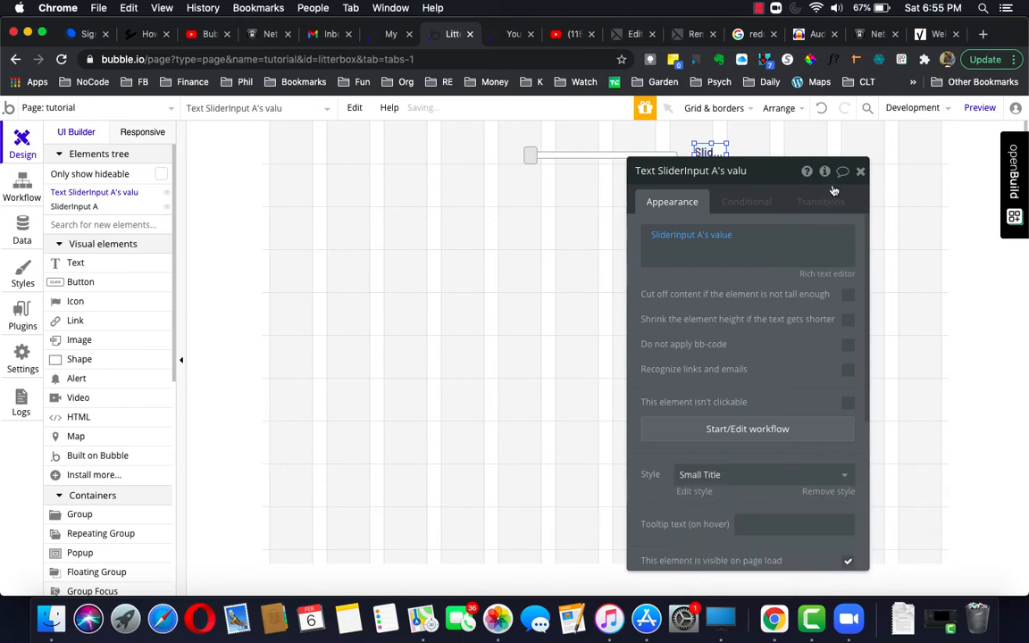
click(860, 170)
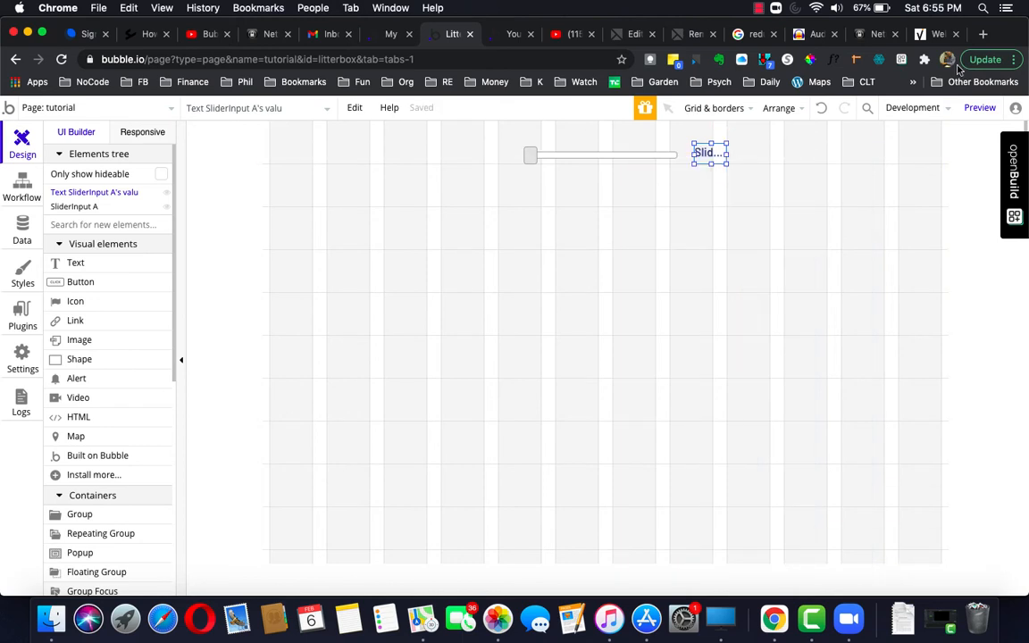
Preview the tutorial page, test the value display by moving the slider to about 42, and return to the editor.
click(983, 108)
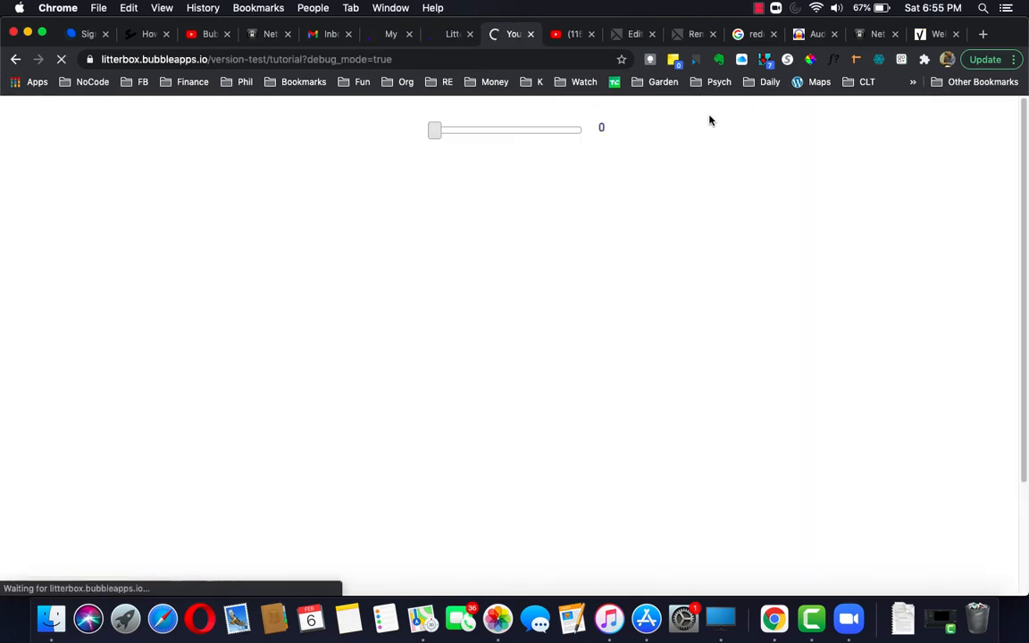
drag(436, 136, 500, 136)
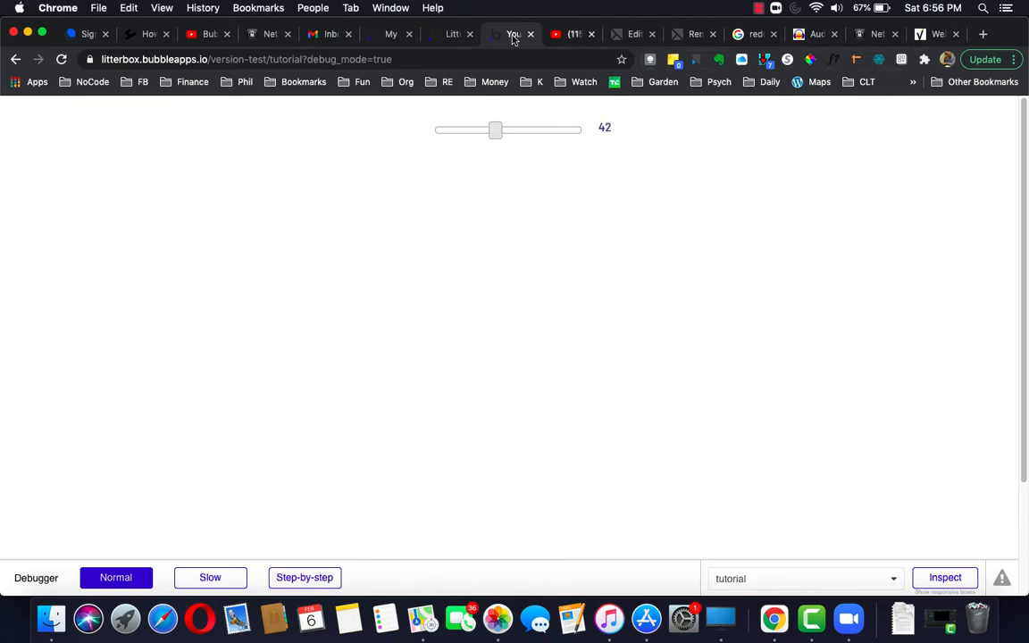
click(452, 34)
Draw a Checkbox element about 207 by 28 px just below the slider, aligned with its left end.
scroll(88, 391, down, 8)
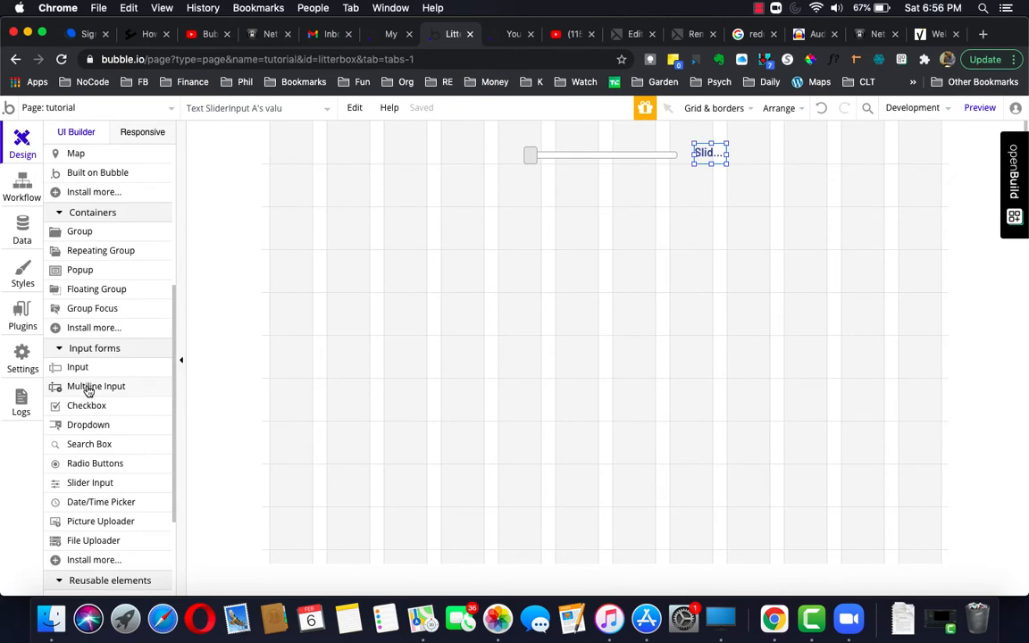
scroll(88, 390, down, 2)
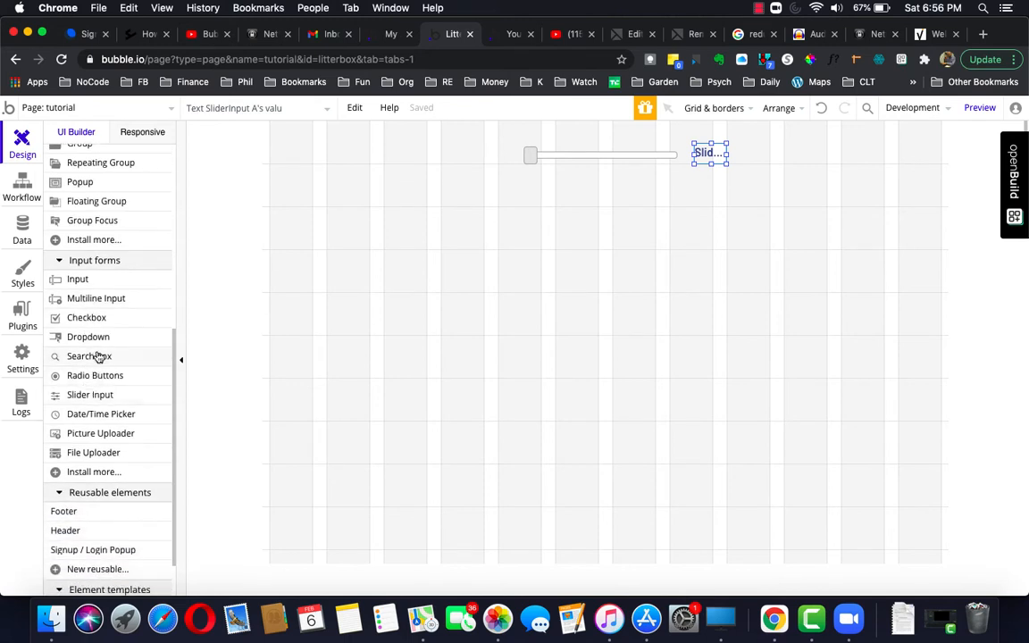
click(76, 318)
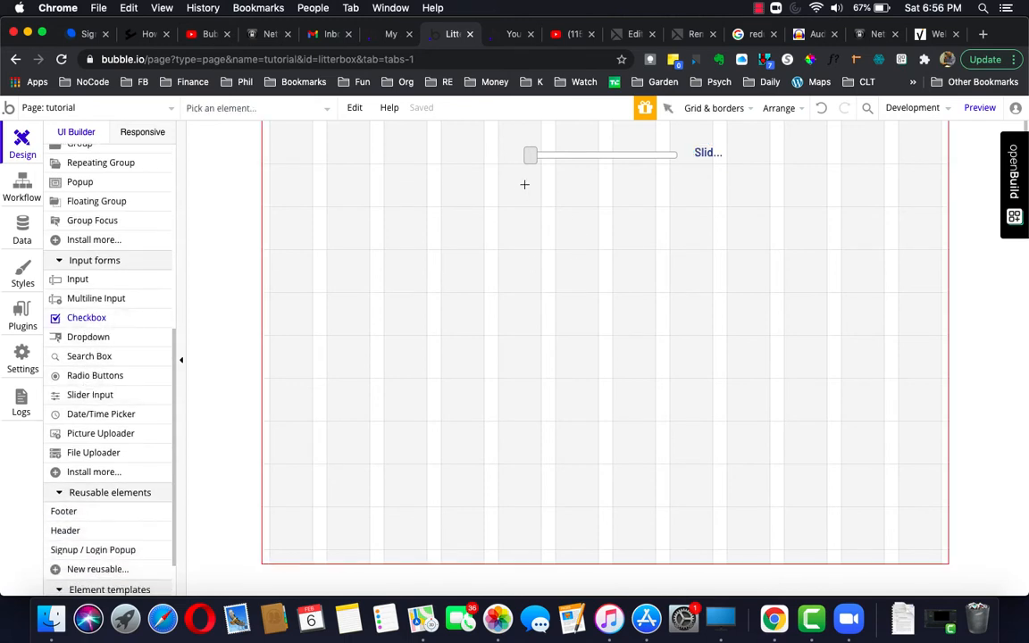
drag(524, 184, 652, 206)
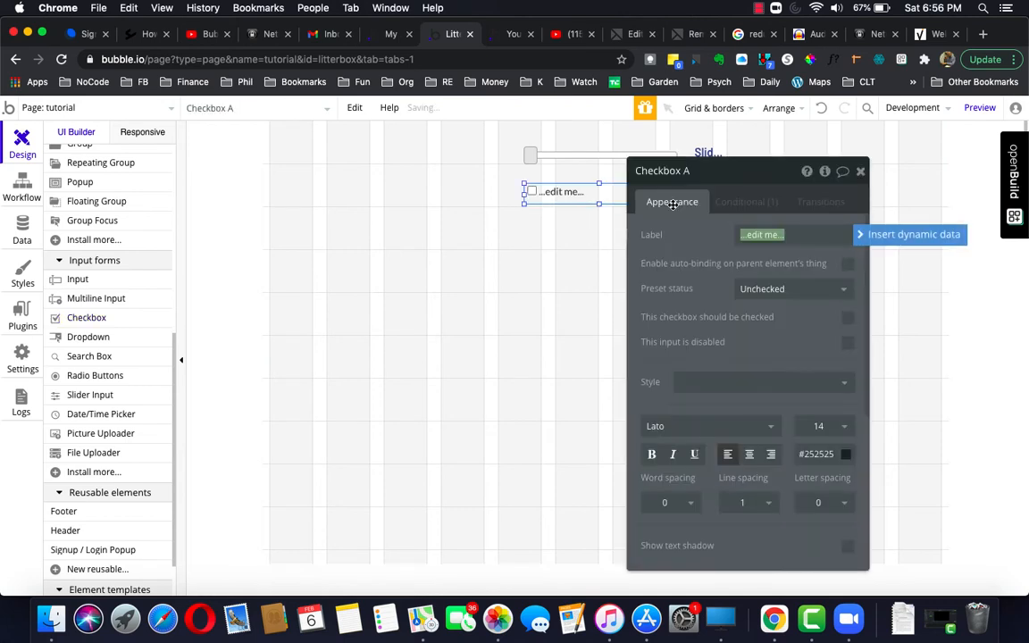
Label the checkbox "Do you have permission to upload?" and enlarge it to about 42 px tall and wide enough for a single-line label.
text(Do you)
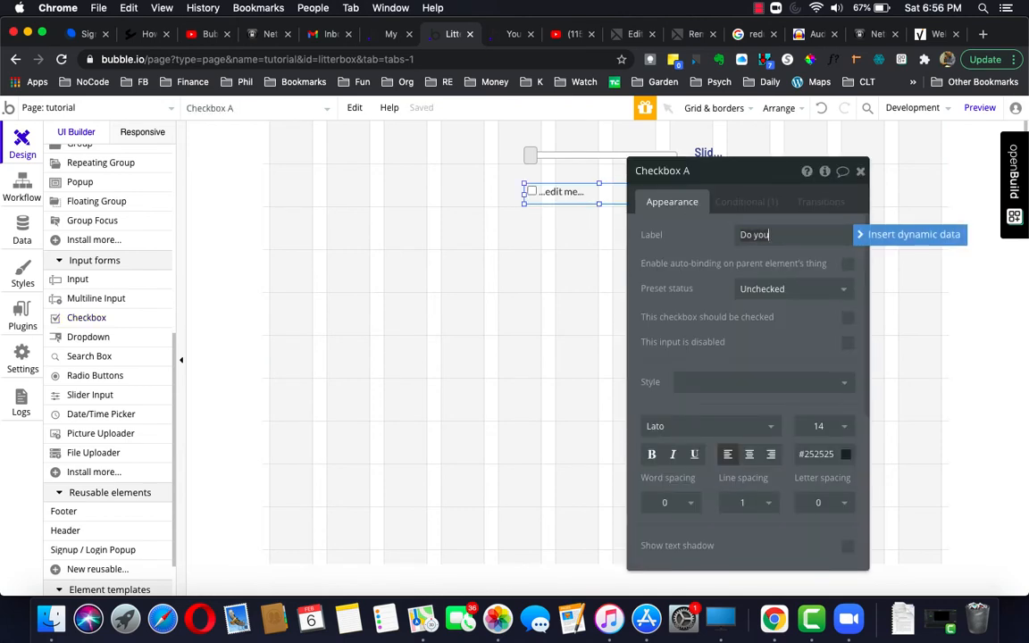
text( have permission to)
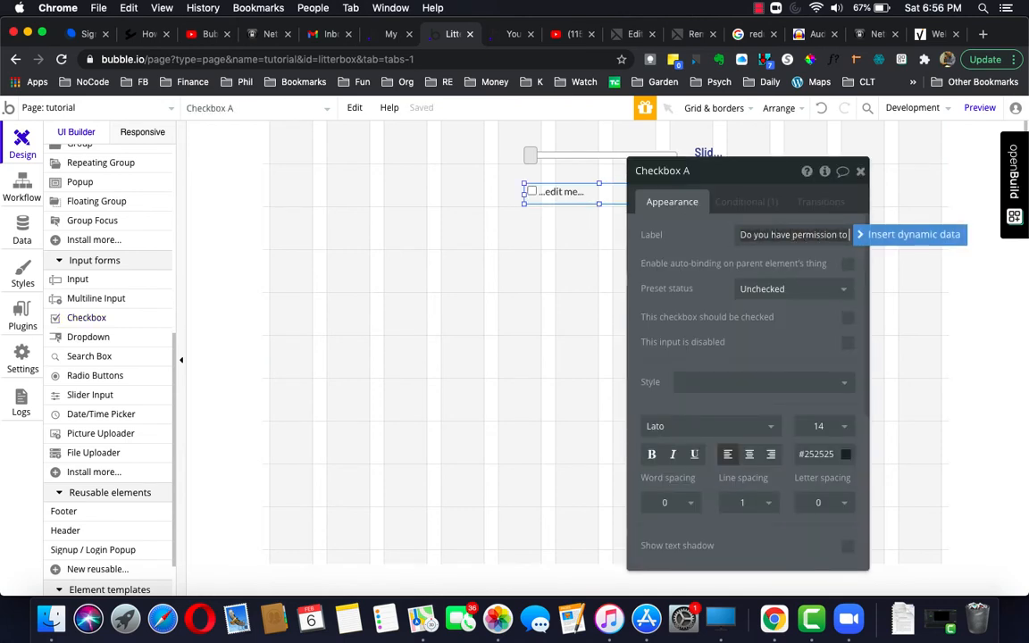
text( upload)
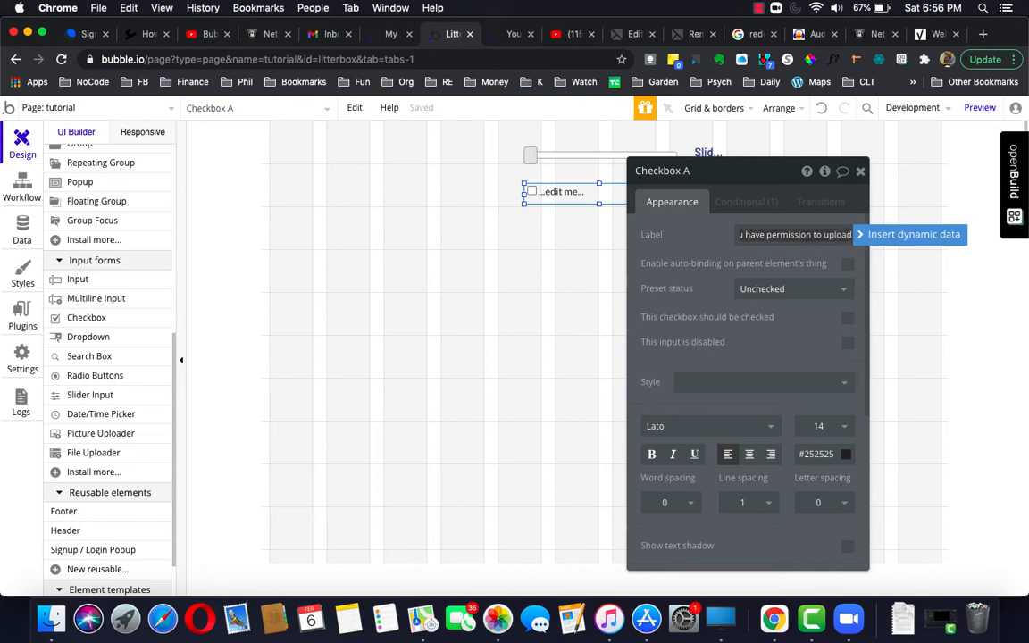
text(?)
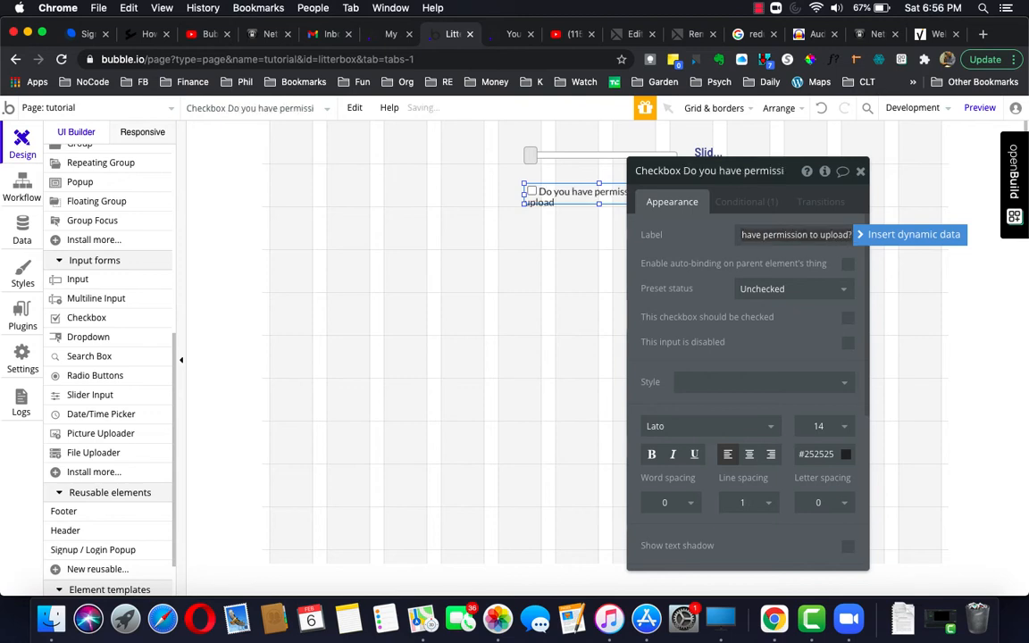
click(860, 171)
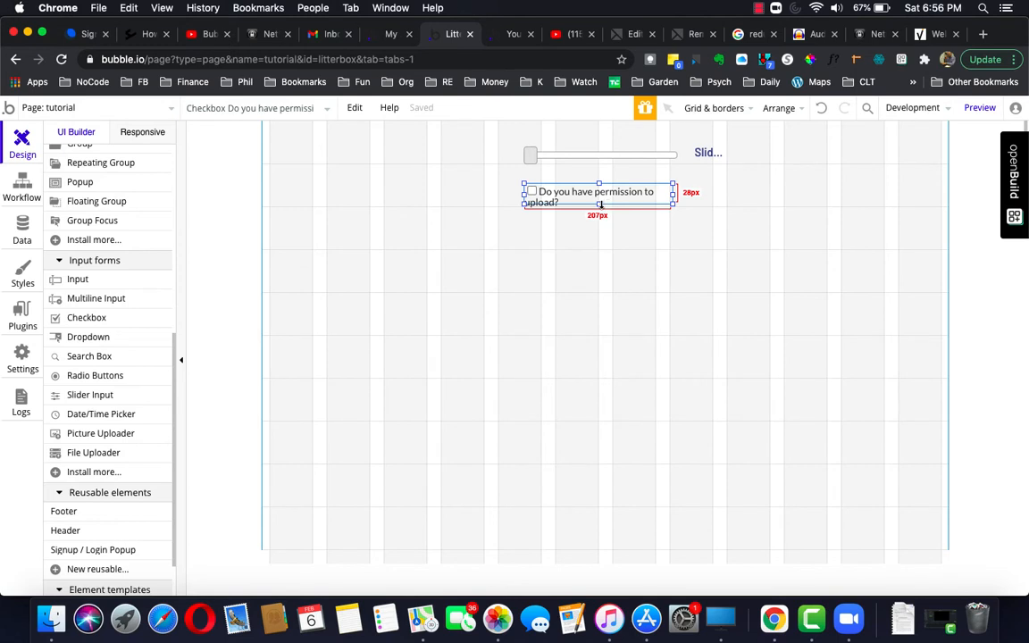
drag(600, 204, 599, 216)
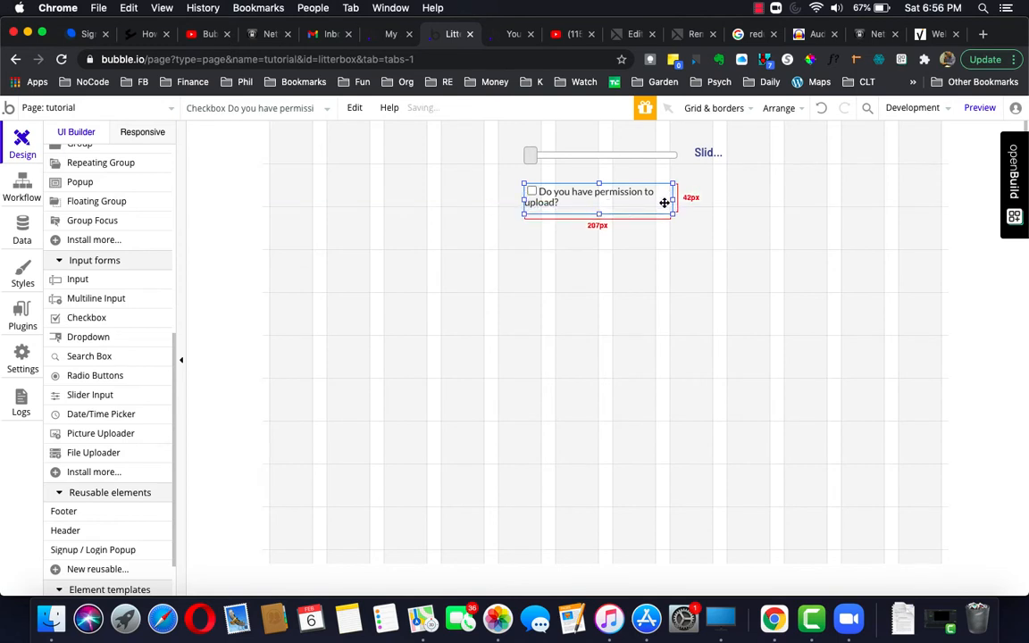
drag(673, 200, 717, 200)
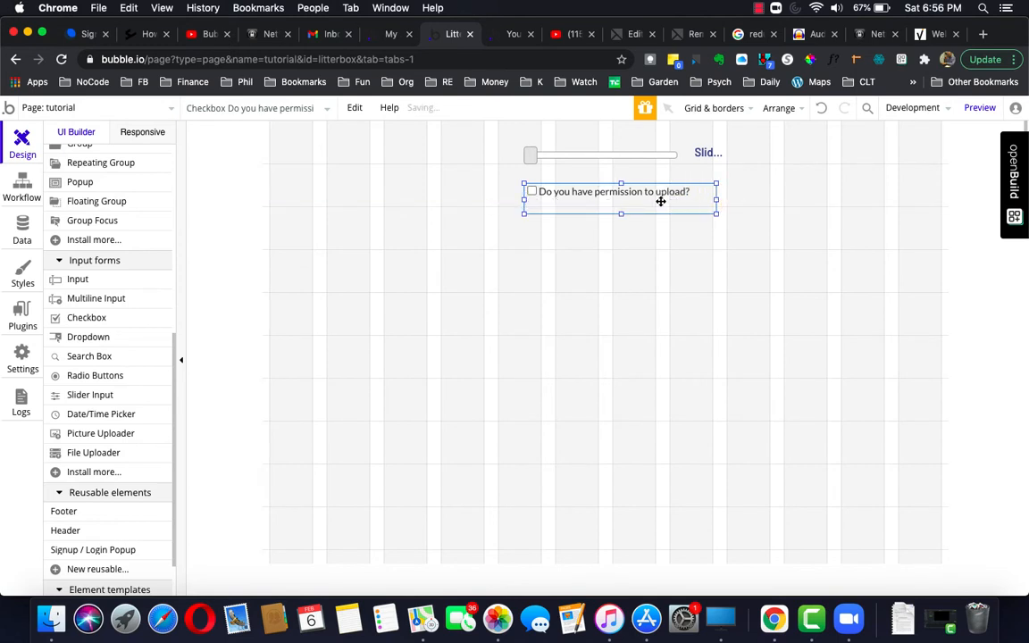
Paste a copy of the checkbox directly below the first and label it "Do you agree to the terms of service?".
key(super+v)
drag(645, 203, 638, 219)
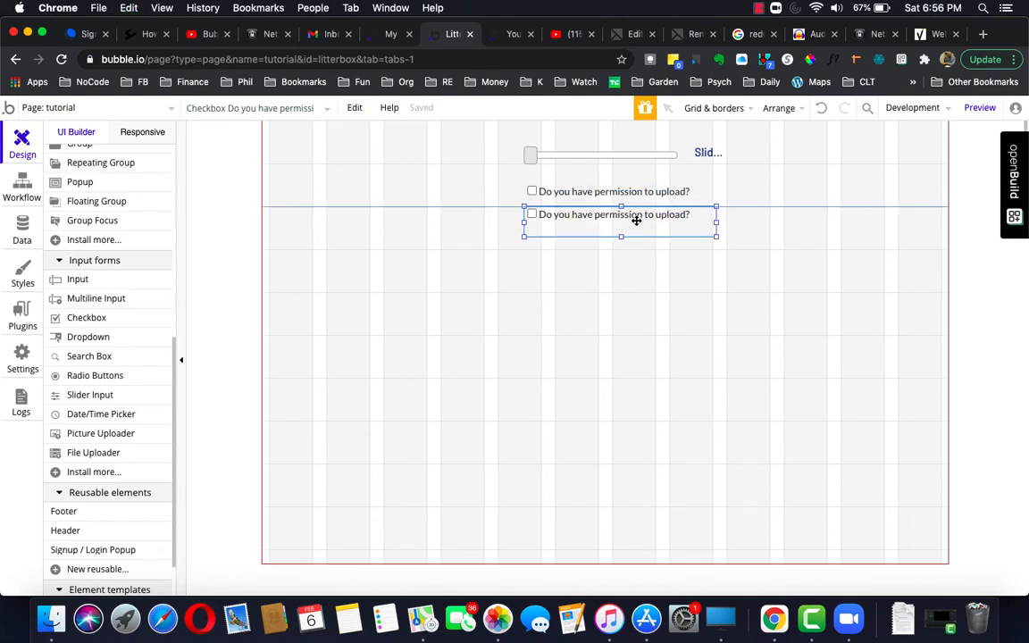
double_click(637, 220)
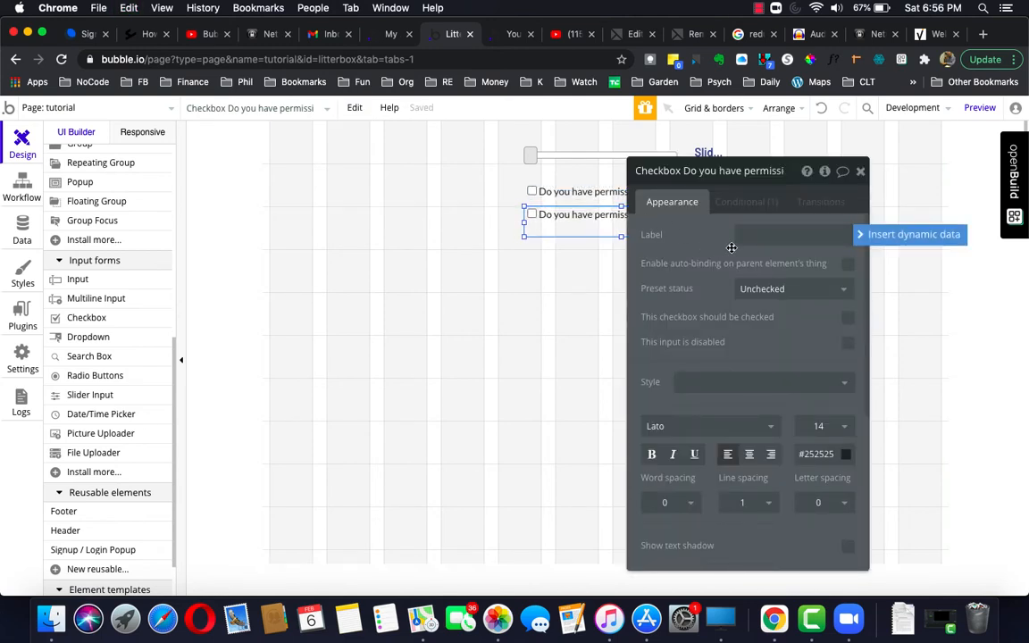
triple_click(795, 243)
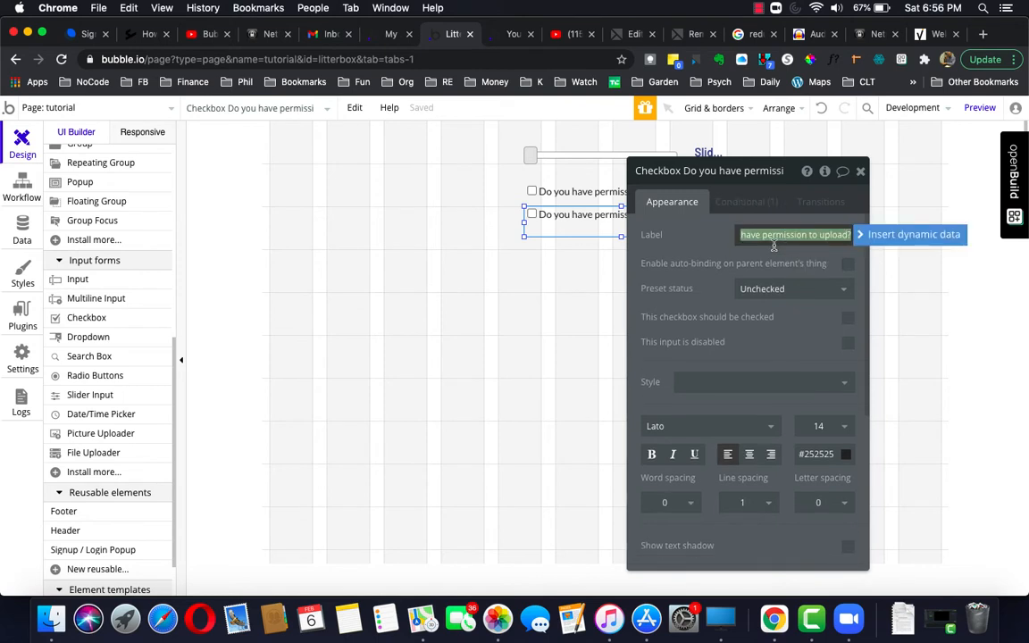
key(BackSpace)
text(Do you agree to the te)
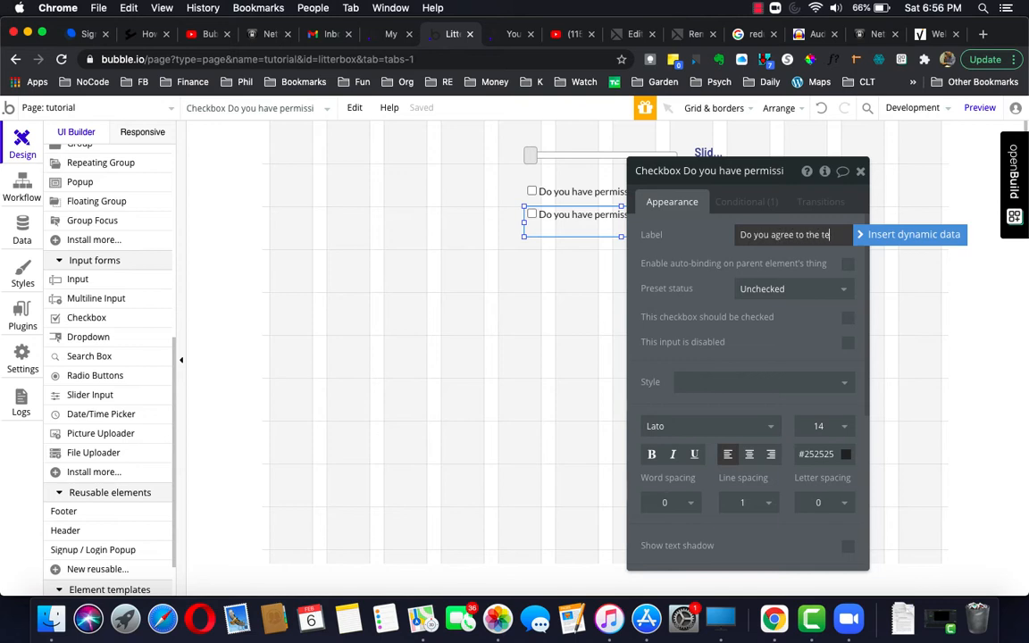
text(rms of service?)
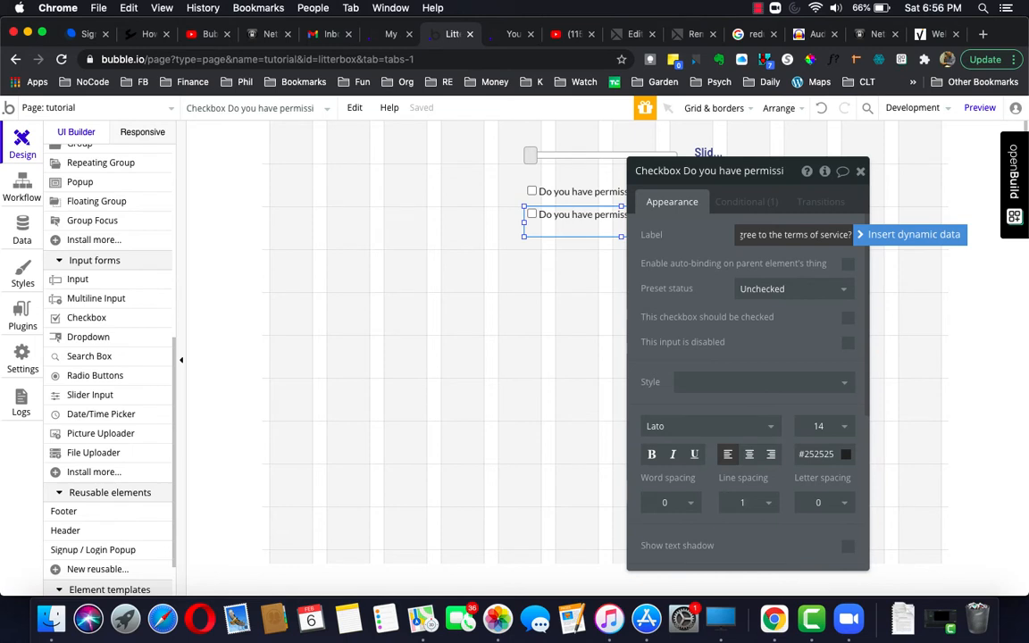
click(860, 170)
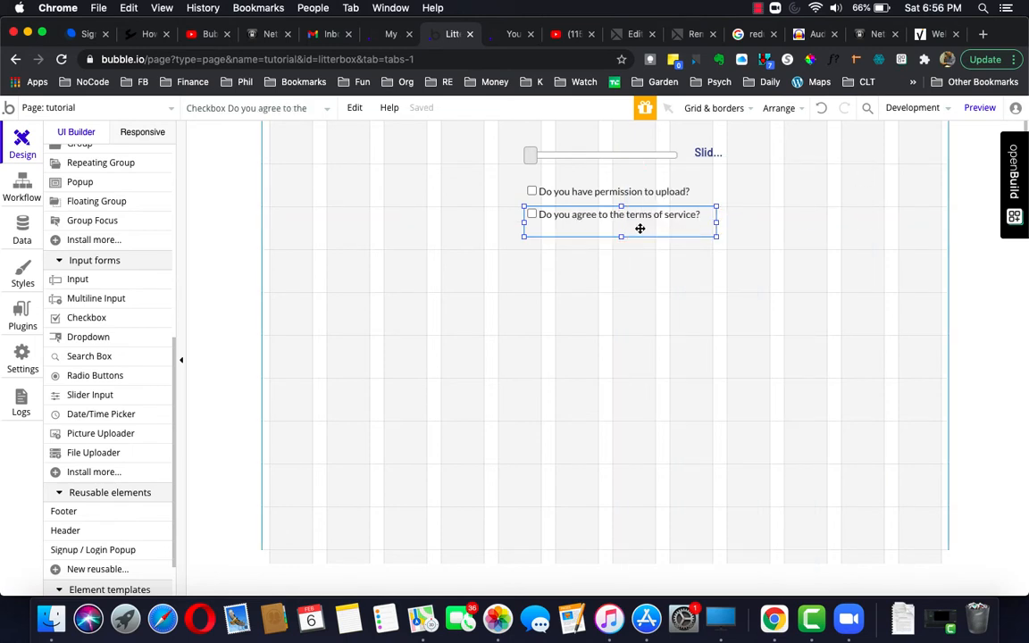
Paste a third checkbox below the terms of service one and label it "I have not altered the document".
key(super+v)
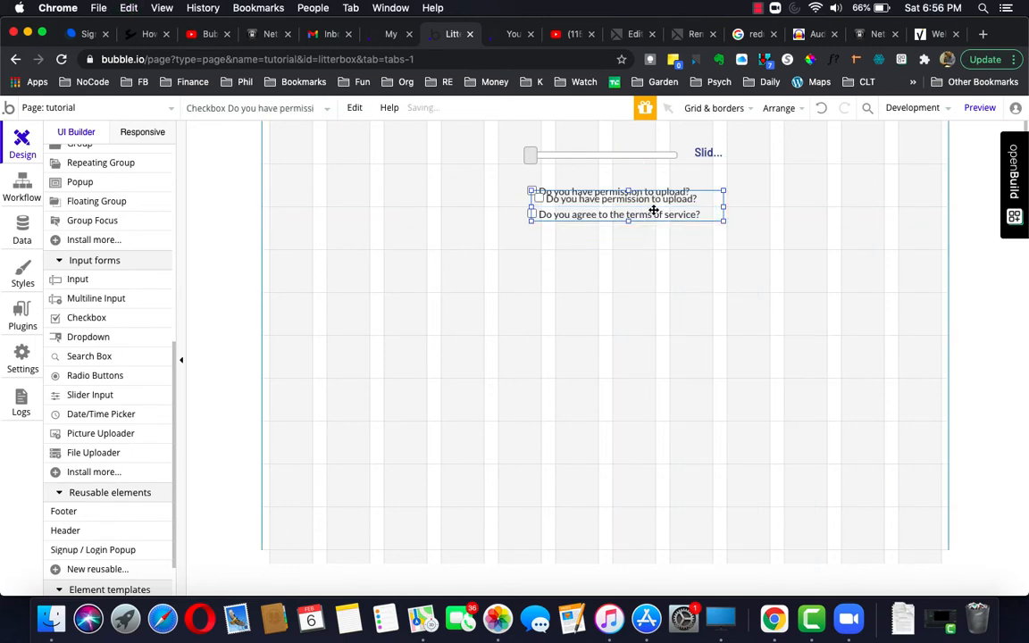
click(652, 251)
drag(651, 250, 648, 246)
double_click(648, 246)
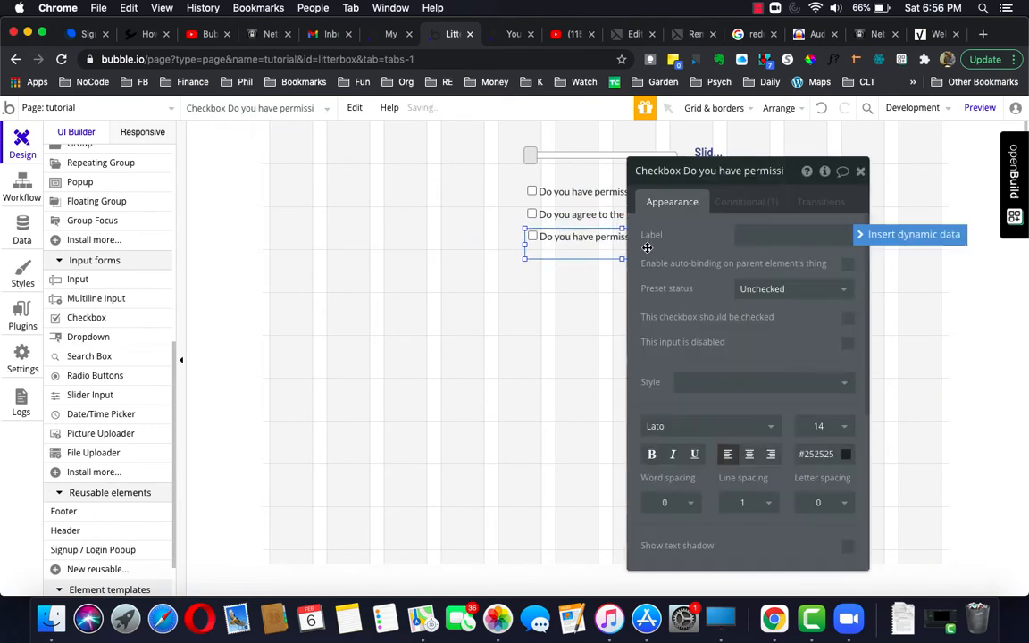
click(775, 239)
click(782, 247)
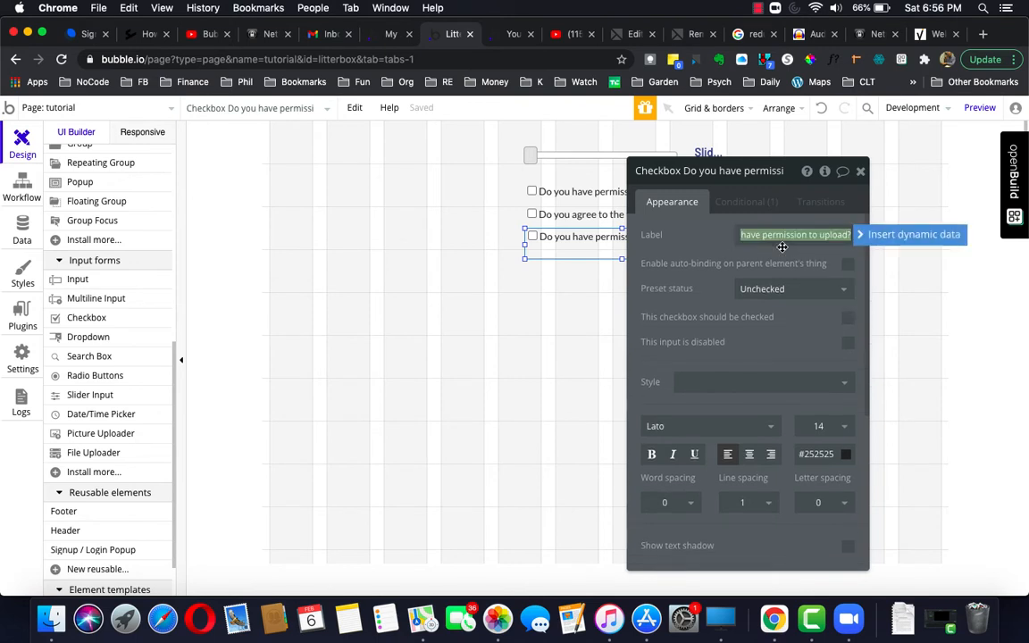
text(I have not altered)
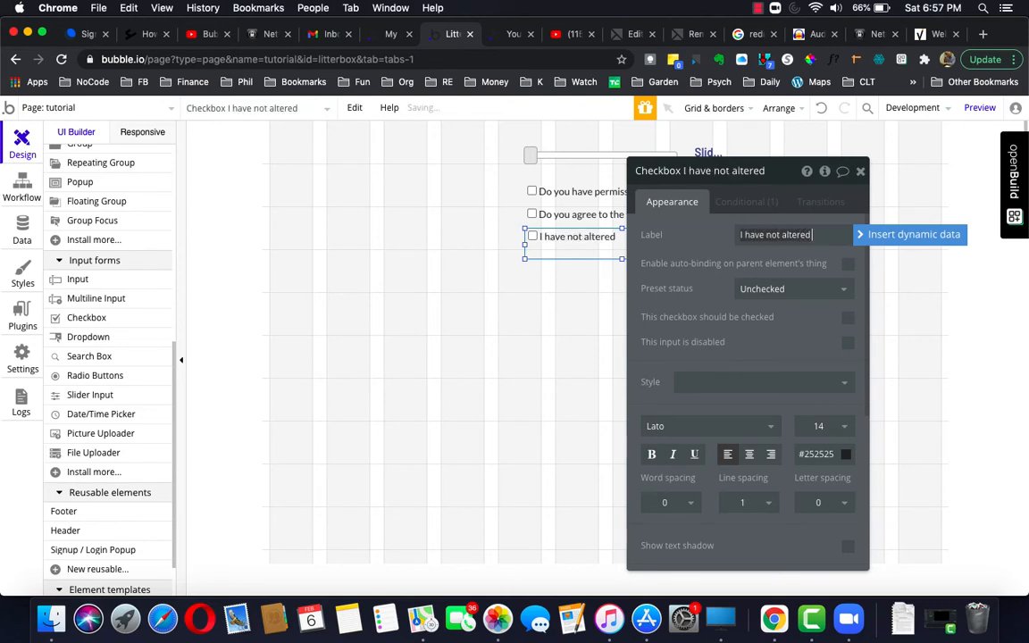
text( the document)
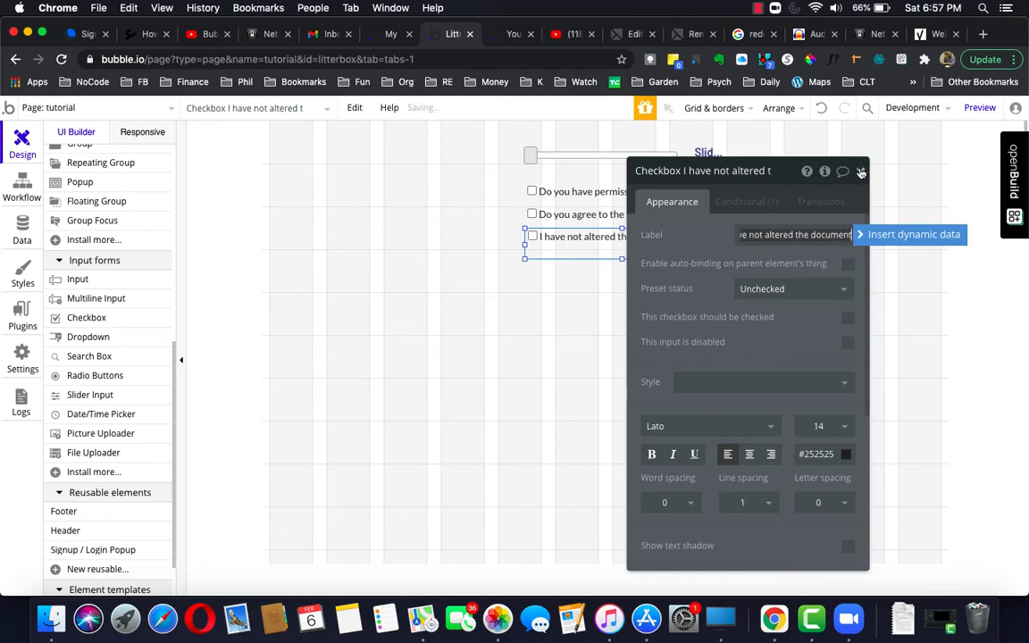
click(861, 171)
Reword the second checkbox's label as the statement "I agree to the terms of service".
double_click(666, 218)
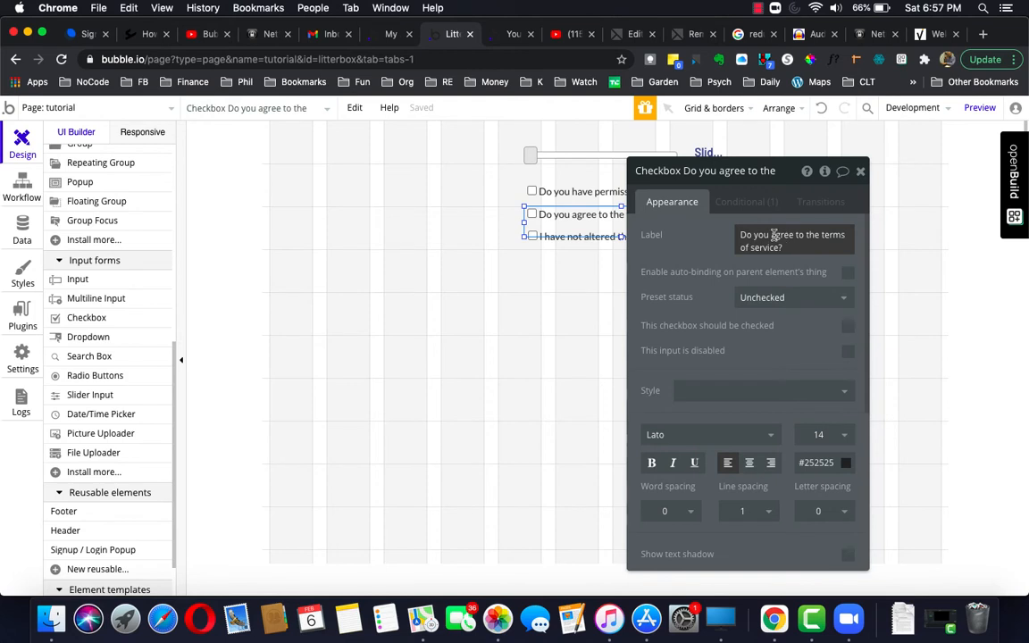
click(774, 235)
click(751, 235)
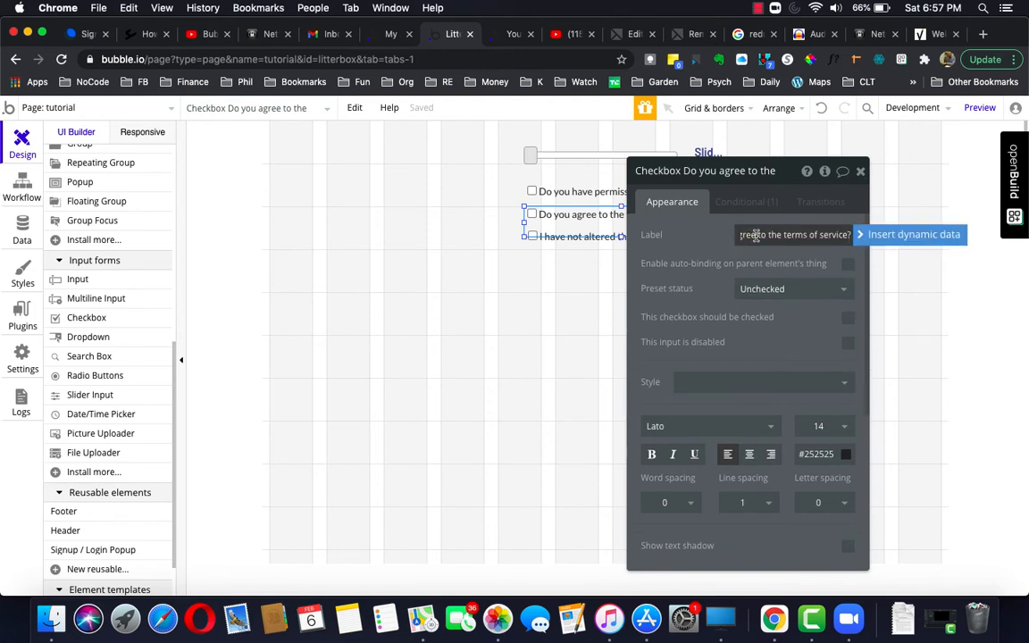
key(Left)
key(Left)
key(Left)
key(Left)
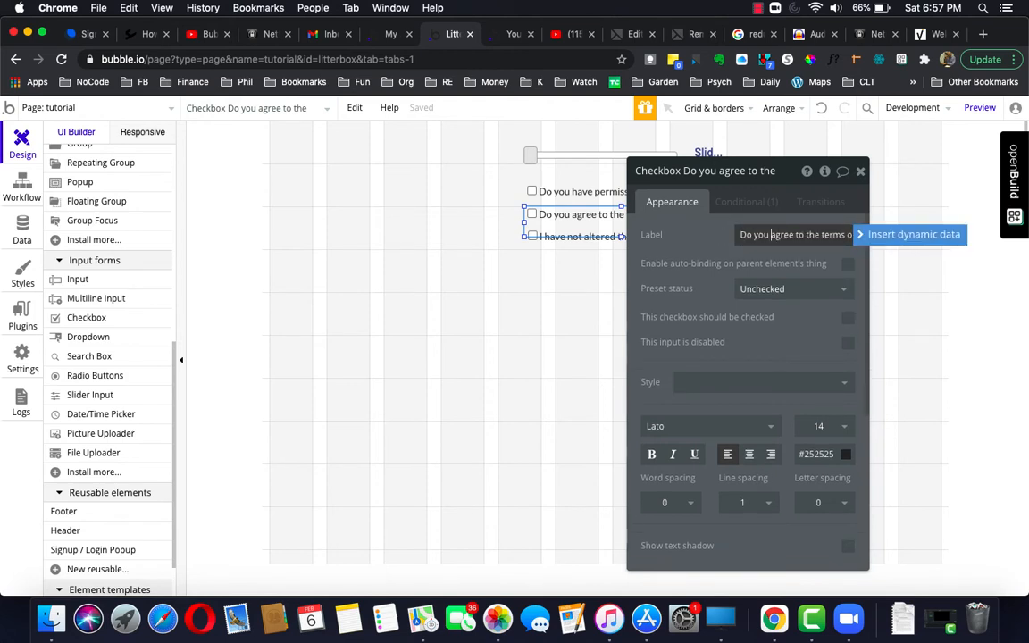
key(BackSpace)
key(BackSpace)
key(BackSpace)
key(BackSpace)
key(BackSpace)
key(BackSpace)
key(BackSpace)
text(I)
drag(830, 234, 902, 238)
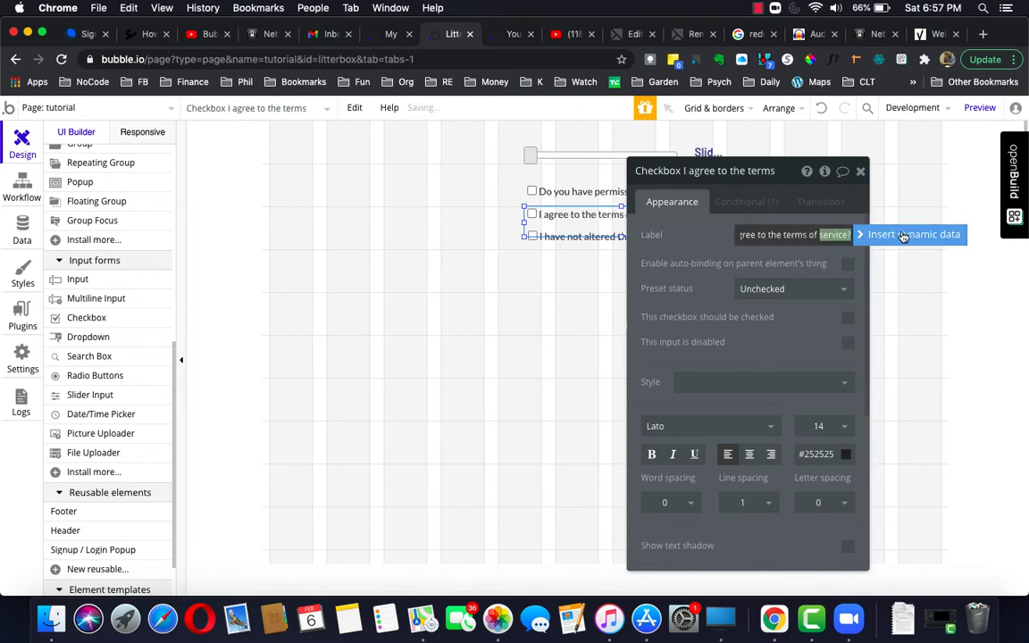
key(Right)
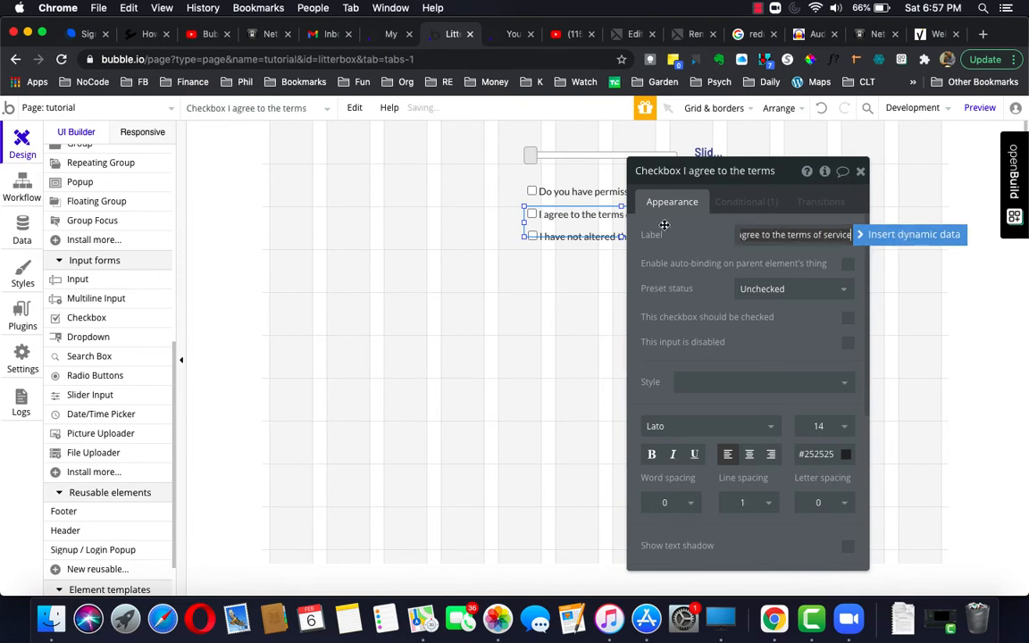
Reword the first checkbox's label as the statement "I have permission to upload".
click(583, 194)
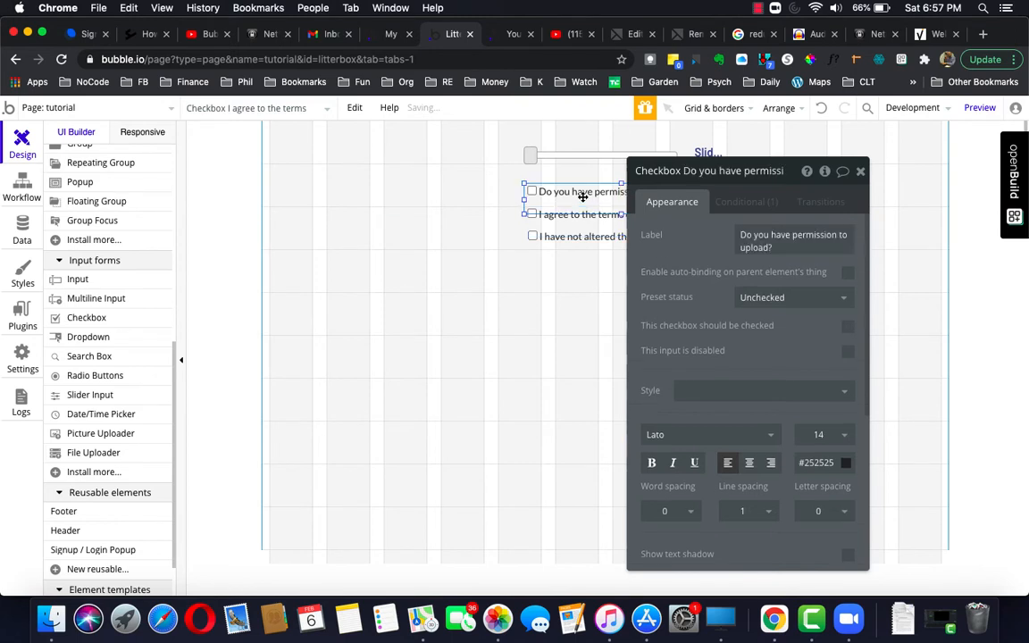
click(753, 239)
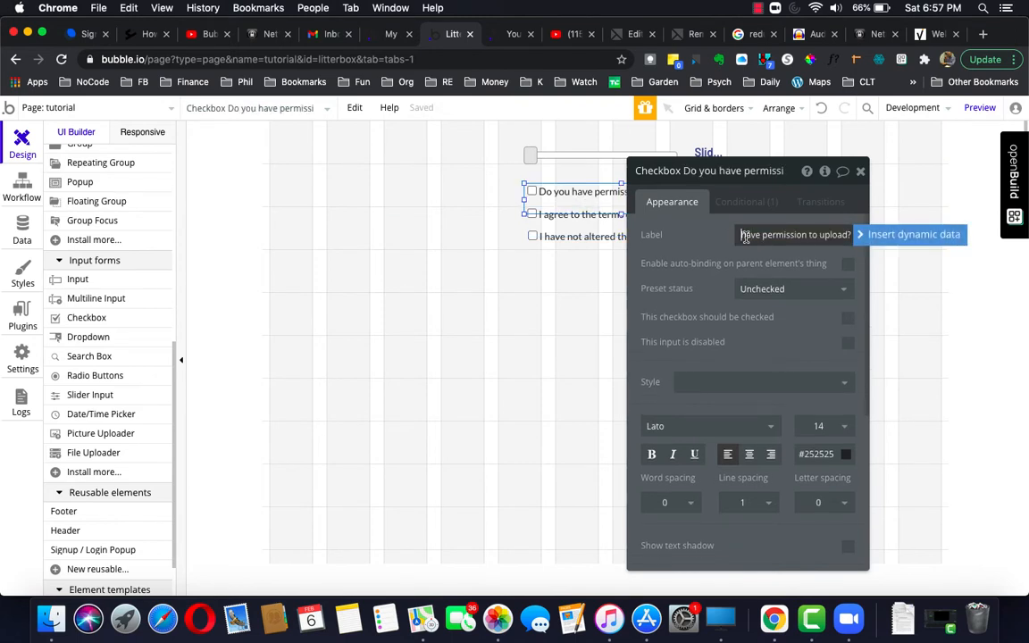
key(Left)
key(BackSpace)
key(BackSpace)
key(BackSpace)
key(BackSpace)
key(BackSpace)
key(BackSpace)
key(BackSpace)
text(I)
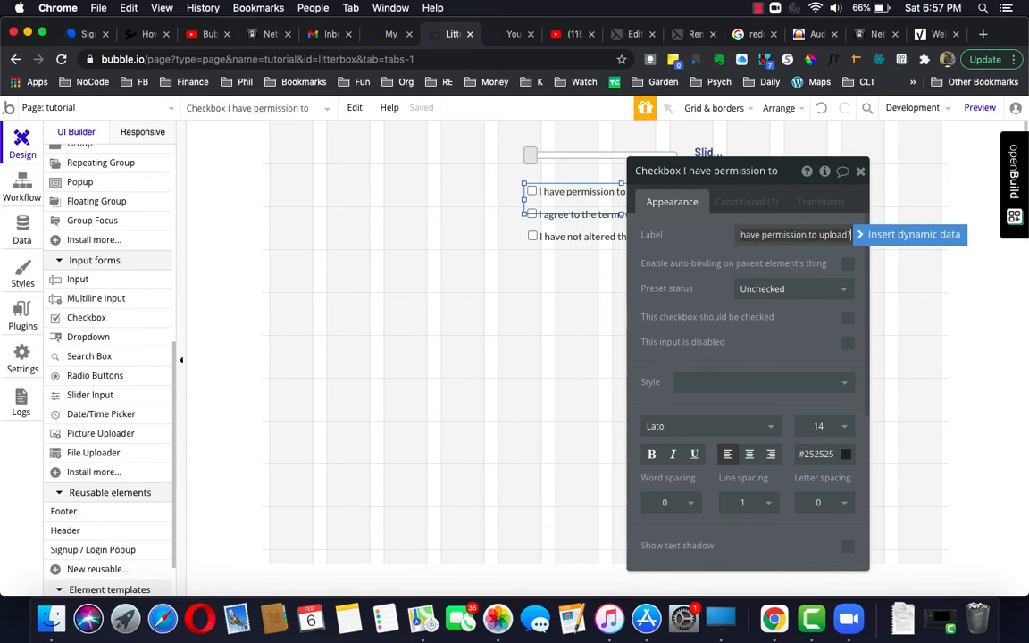
click(861, 171)
click(663, 273)
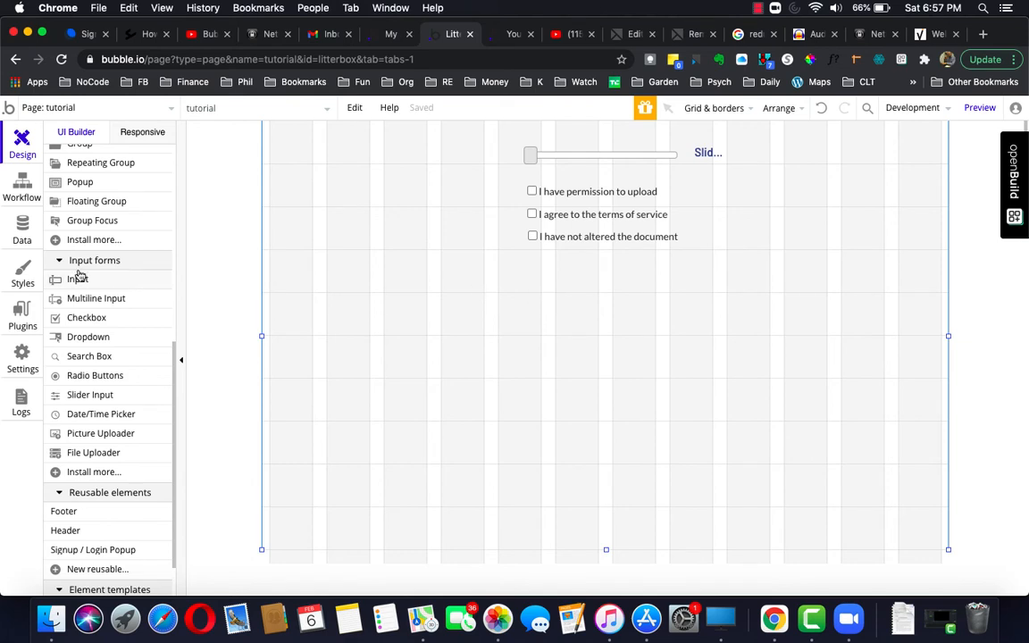
Place a file uploader about 178 px wide below the three checkboxes and make it taller so its placeholder text fits.
scroll(92, 373, down, 2)
scroll(92, 373, down, 1)
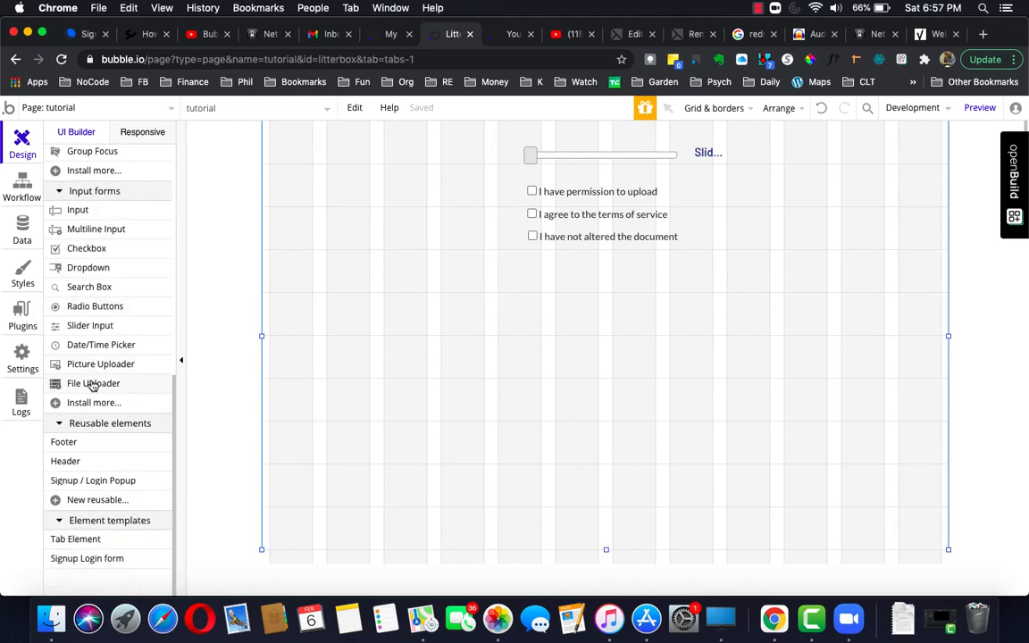
click(90, 384)
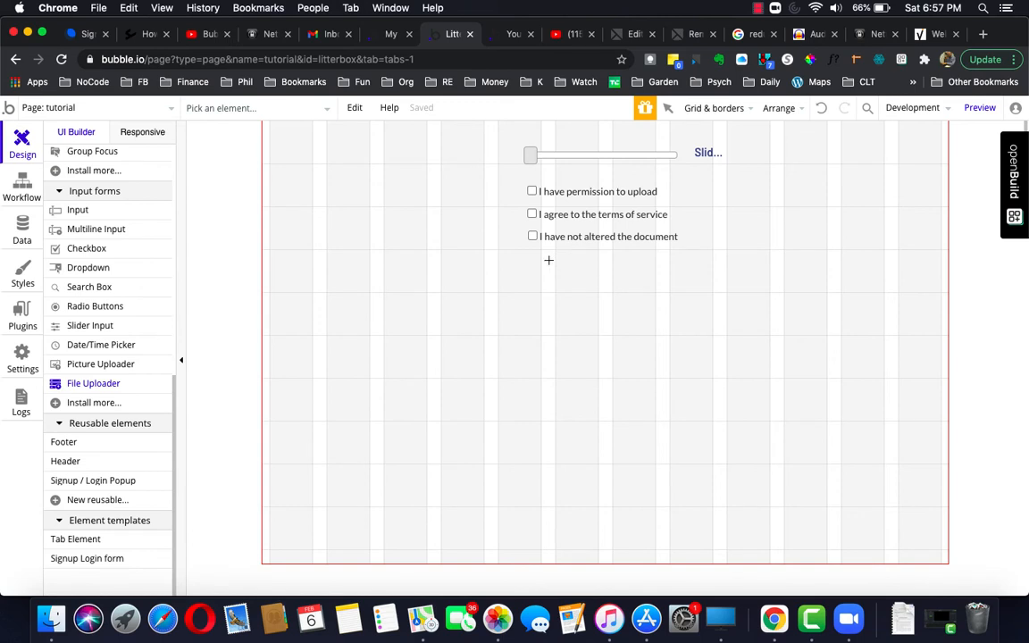
drag(545, 265, 673, 281)
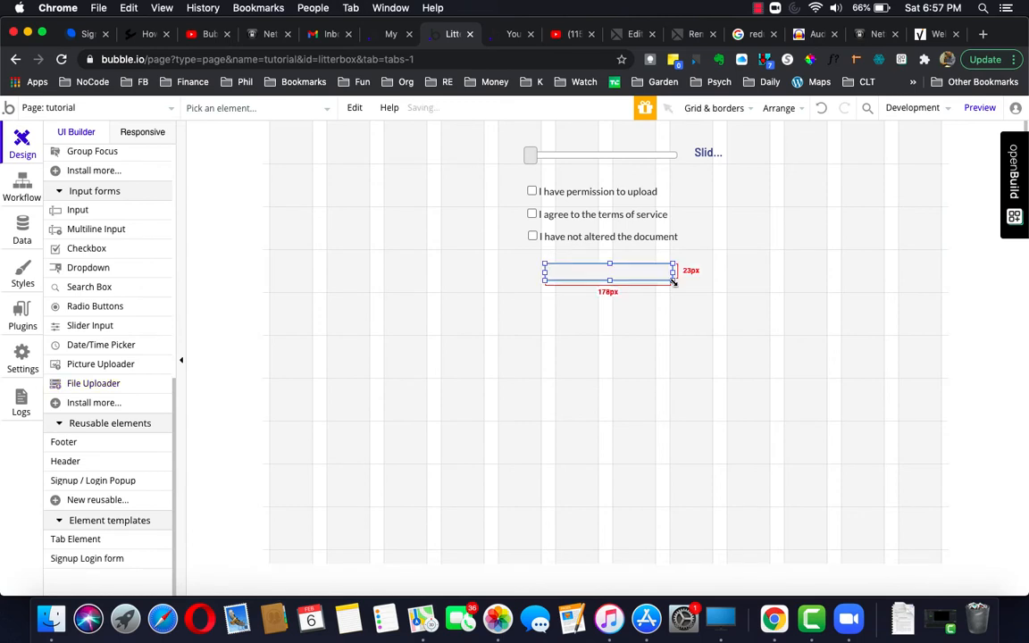
click(862, 171)
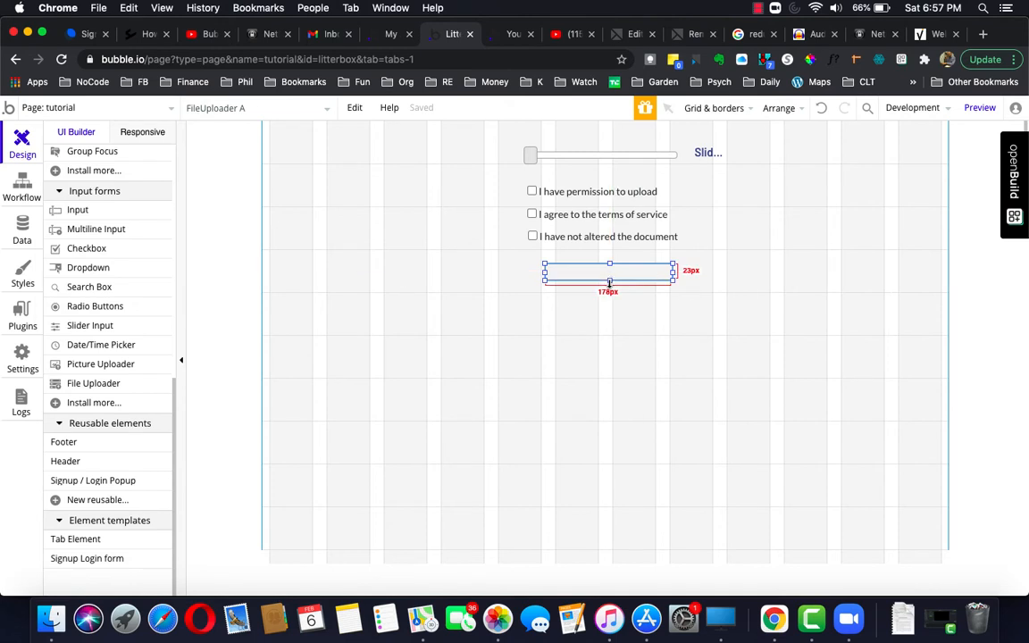
drag(609, 282, 610, 306)
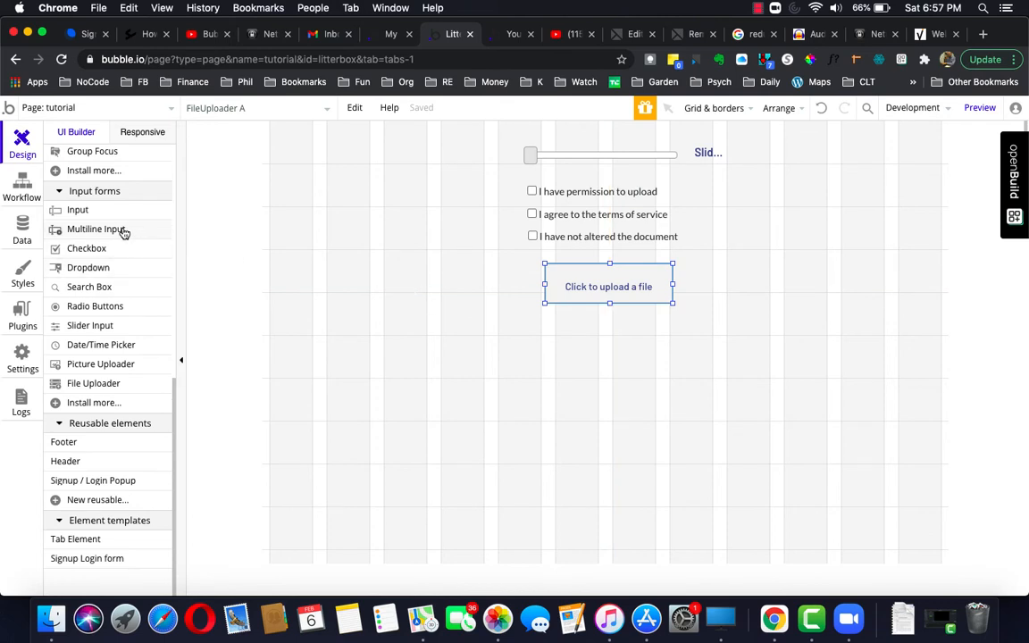
Place a button about 155 by 44 px below the file uploader.
scroll(76, 234, up, 3)
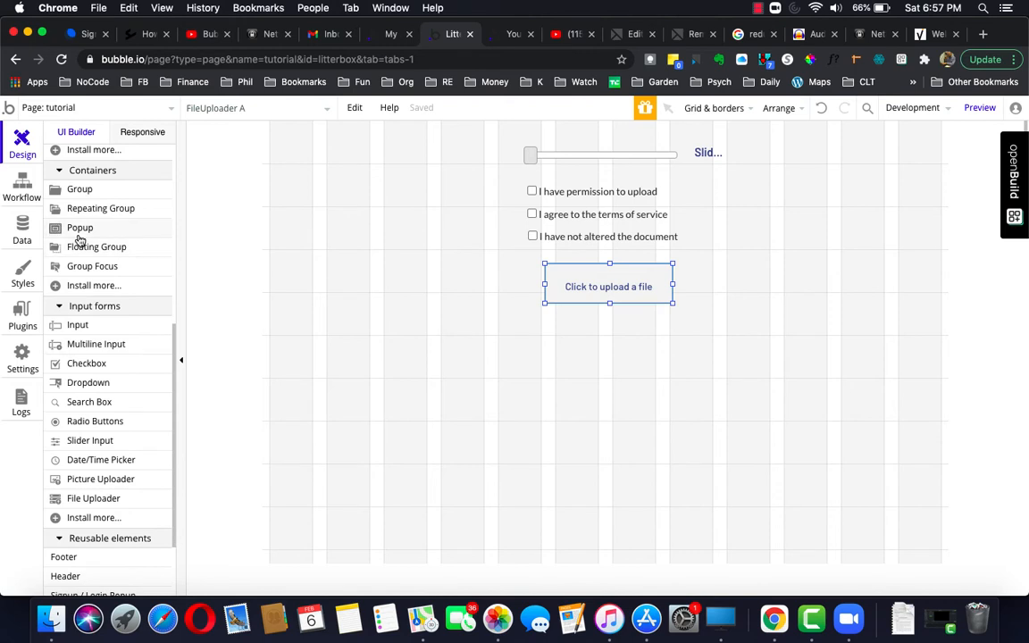
scroll(98, 348, up, 4)
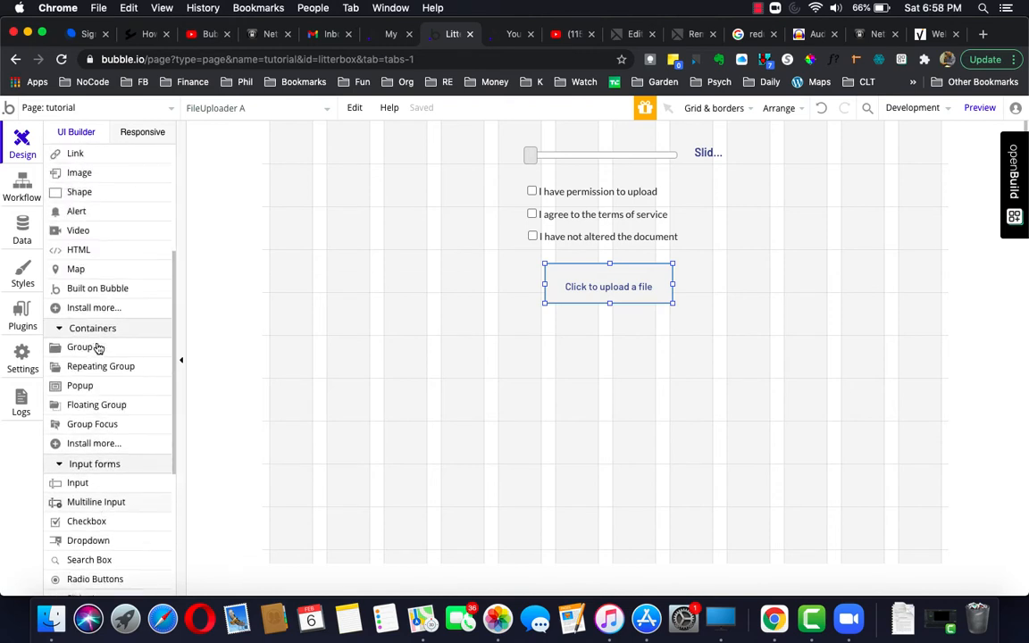
scroll(96, 295, up, 3)
click(90, 225)
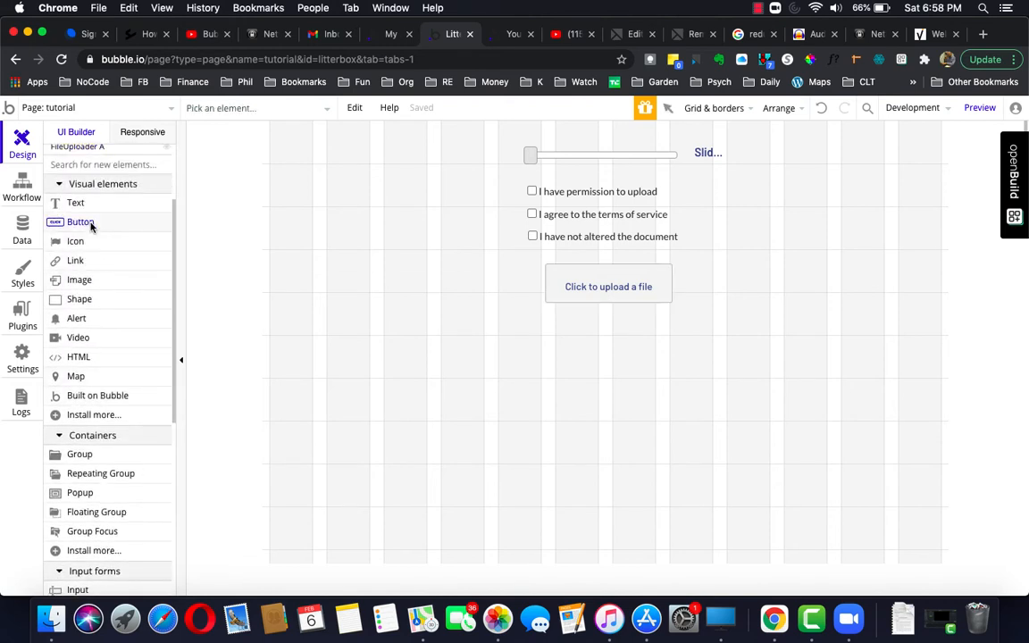
mouse_move(554, 322)
mouse_down()
mouse_move(620, 351)
mouse_move(665, 354)
mouse_up()
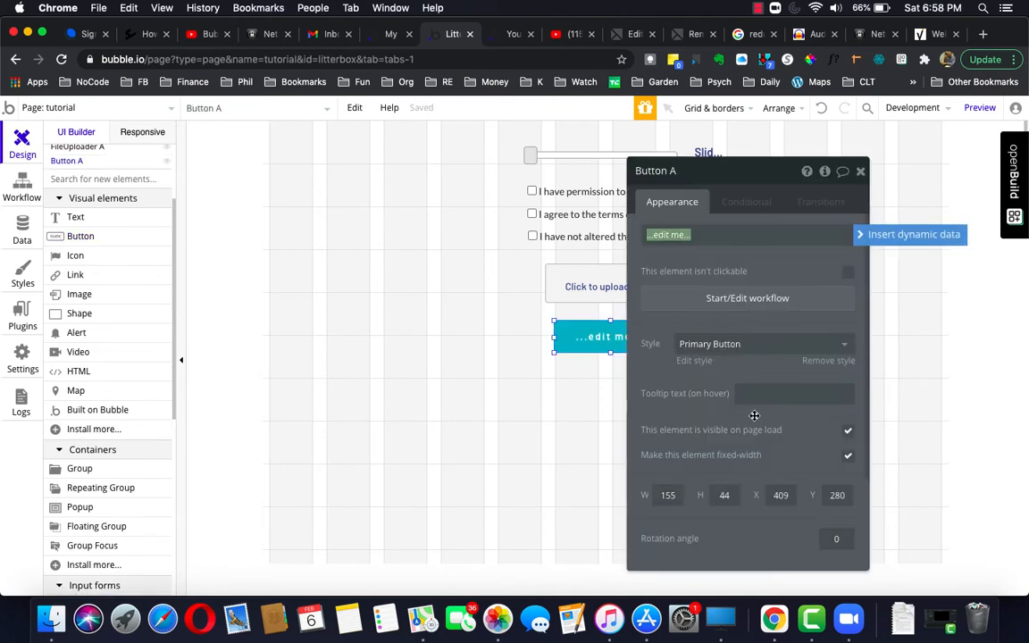
Apply the Outline Button style to the new button and label it "Upload".
scroll(769, 461, down, 1)
click(694, 336)
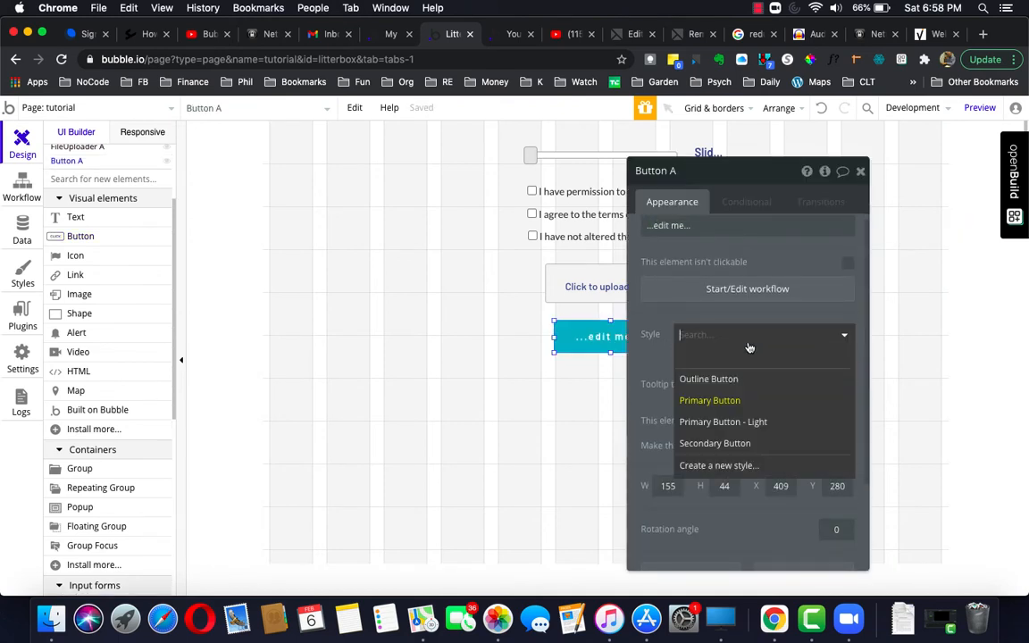
click(708, 379)
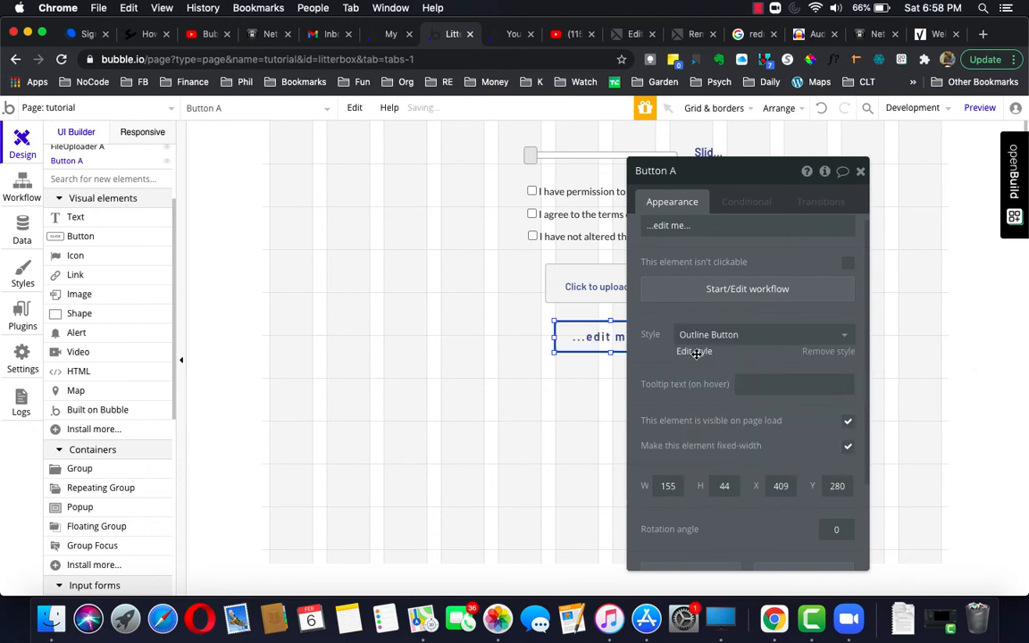
scroll(677, 239, up, 1)
triple_click(678, 236)
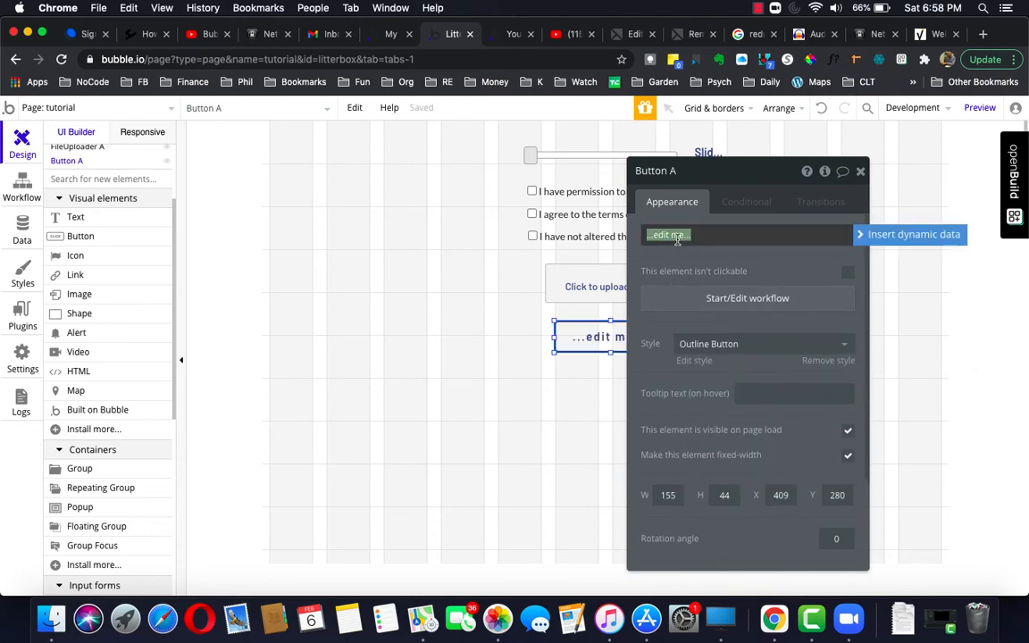
text(Upload)
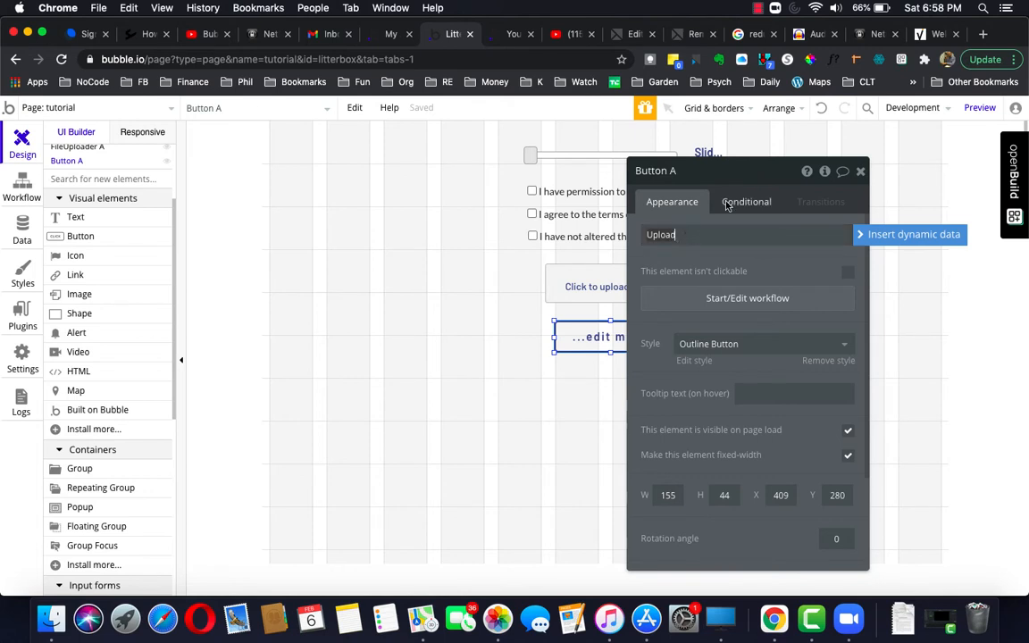
click(861, 171)
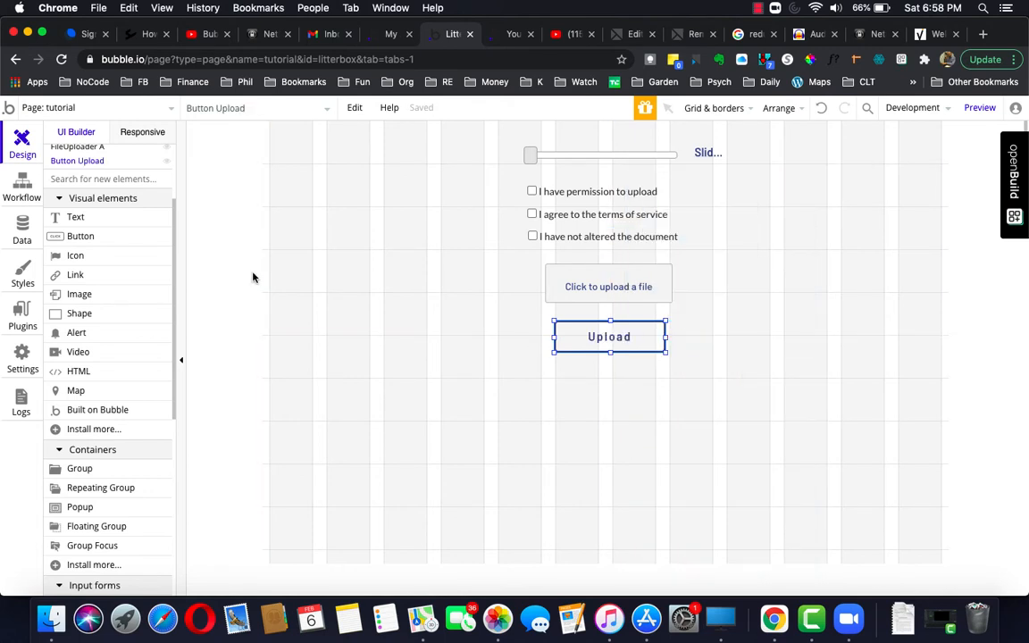
Place an alert about 156 by 29 px to the right of the checkboxes with the text "Success!".
click(100, 336)
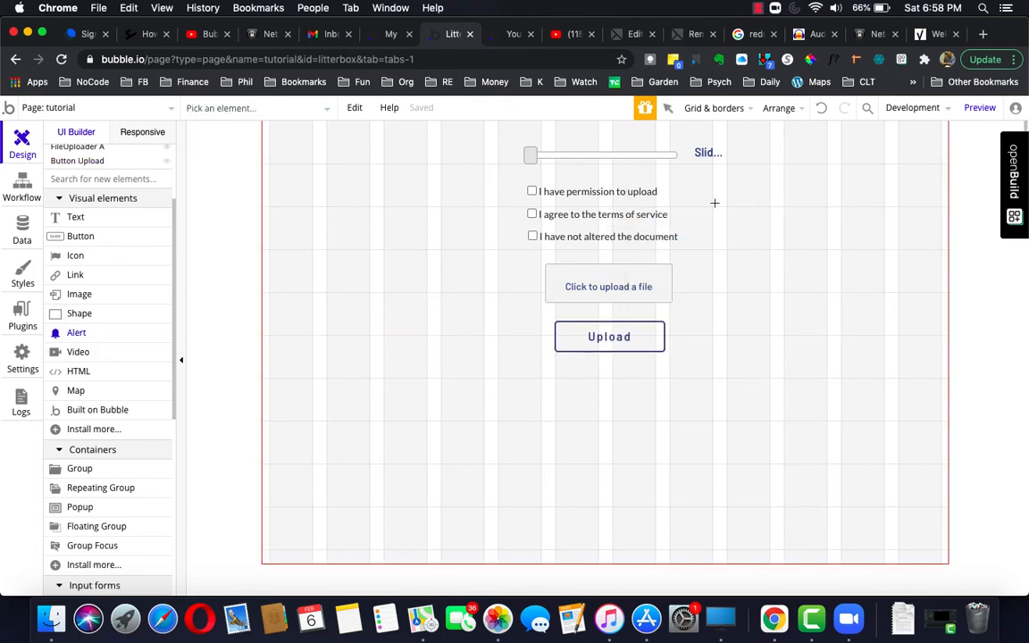
drag(744, 211, 857, 230)
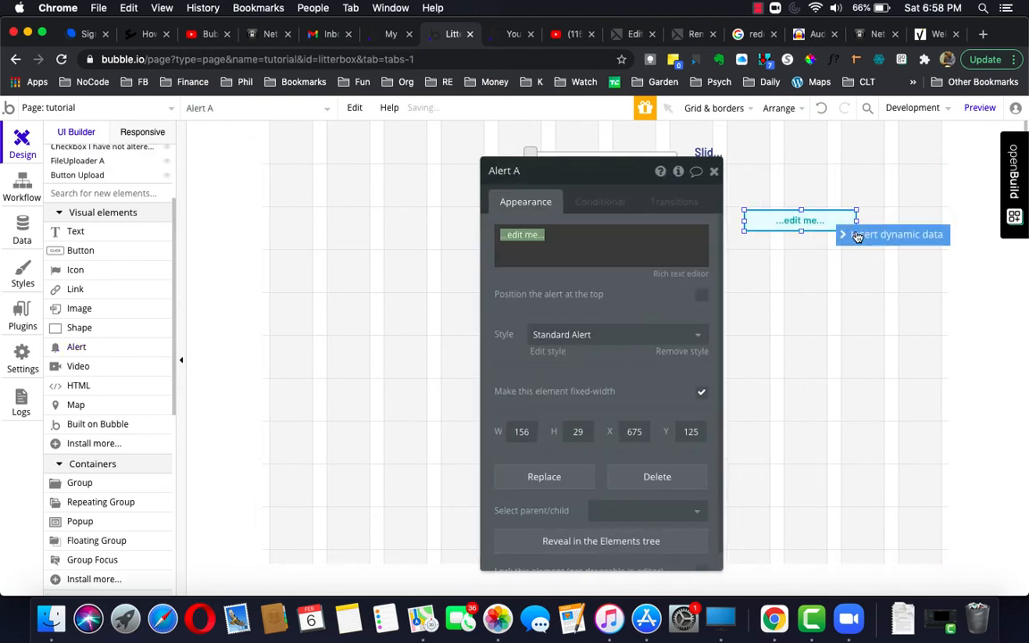
text(Success)
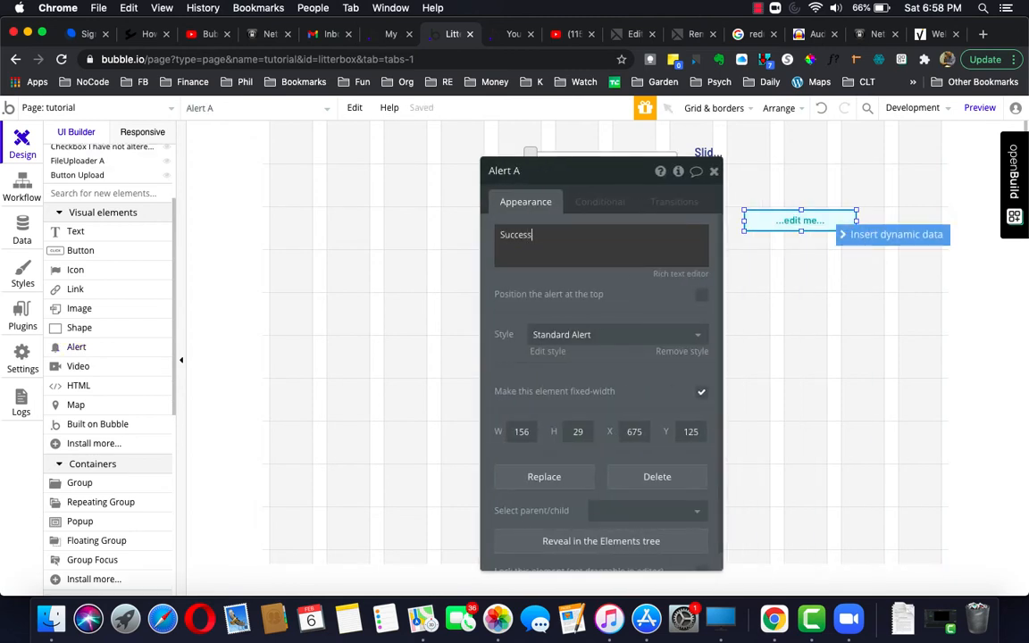
text(!)
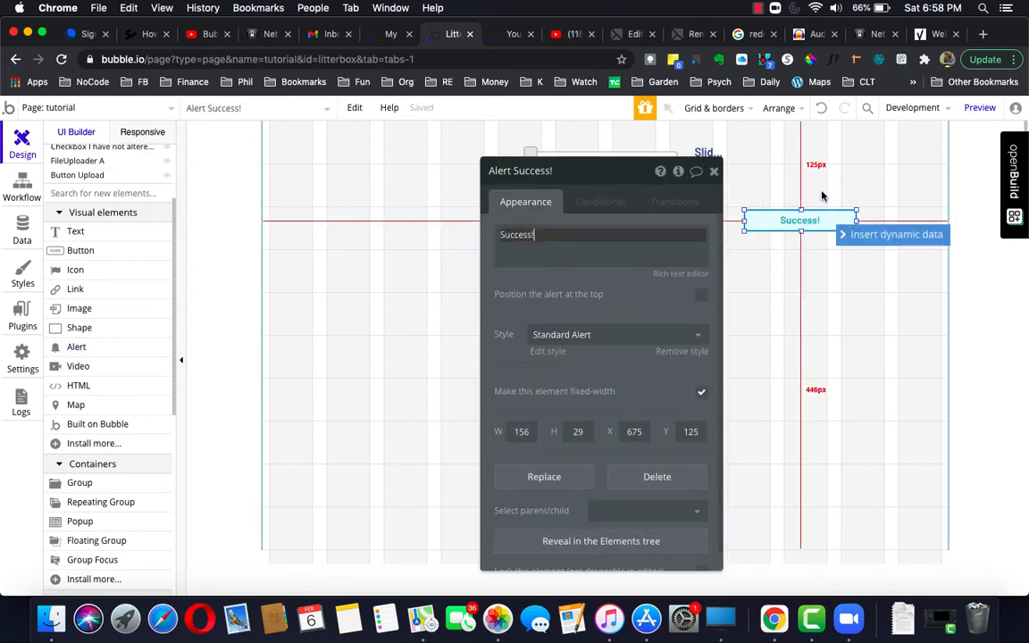
Paste a copy of the "Success!" alert and position it almost directly over the original.
click(810, 219)
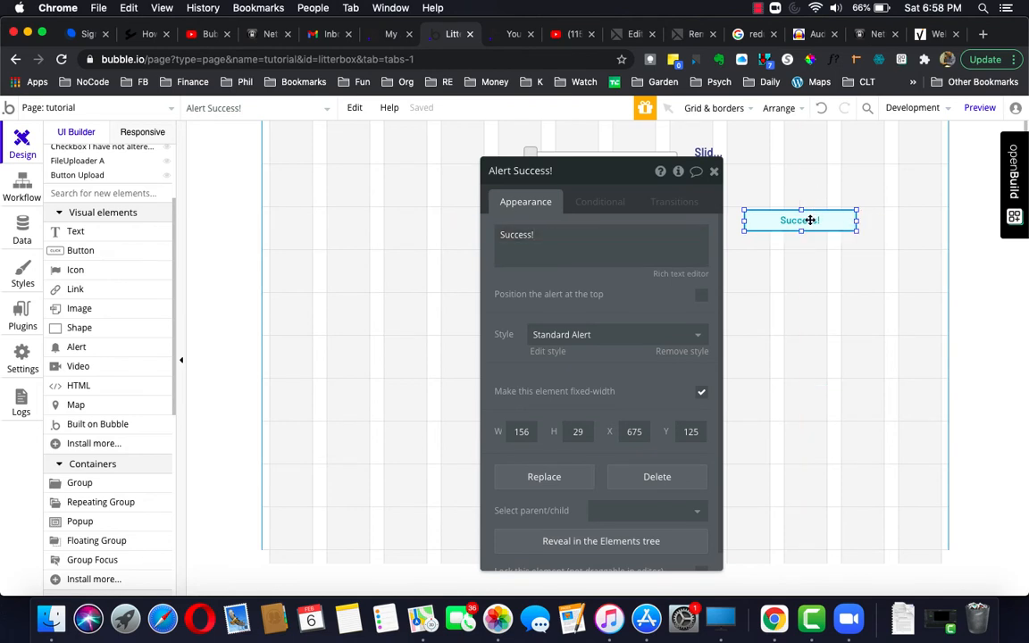
click(714, 171)
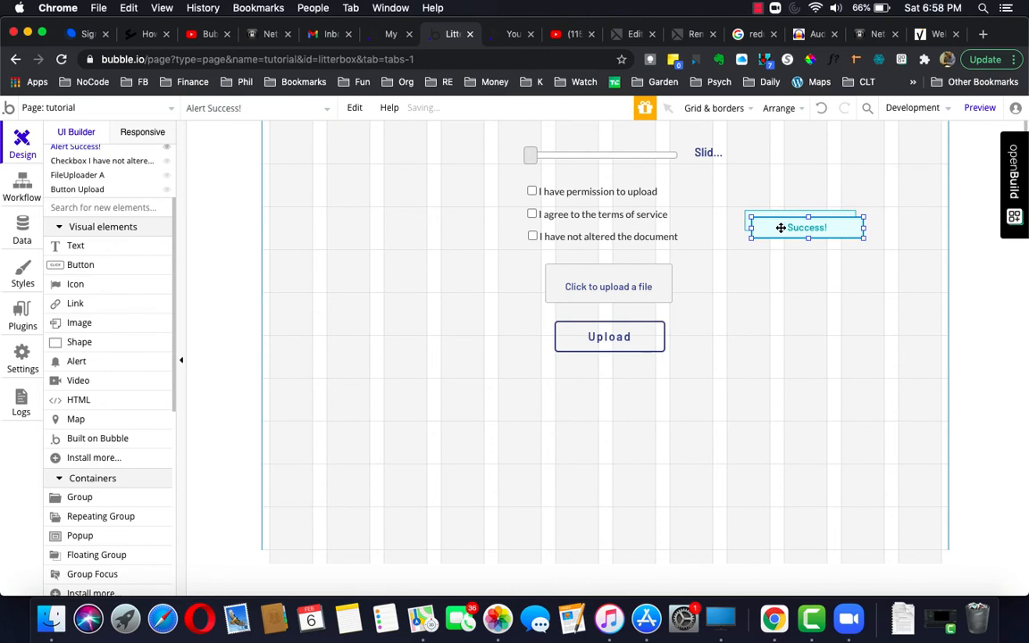
drag(776, 221, 774, 224)
Give the copied alert the Warning Alert style and change its text to "Failure!".
double_click(774, 224)
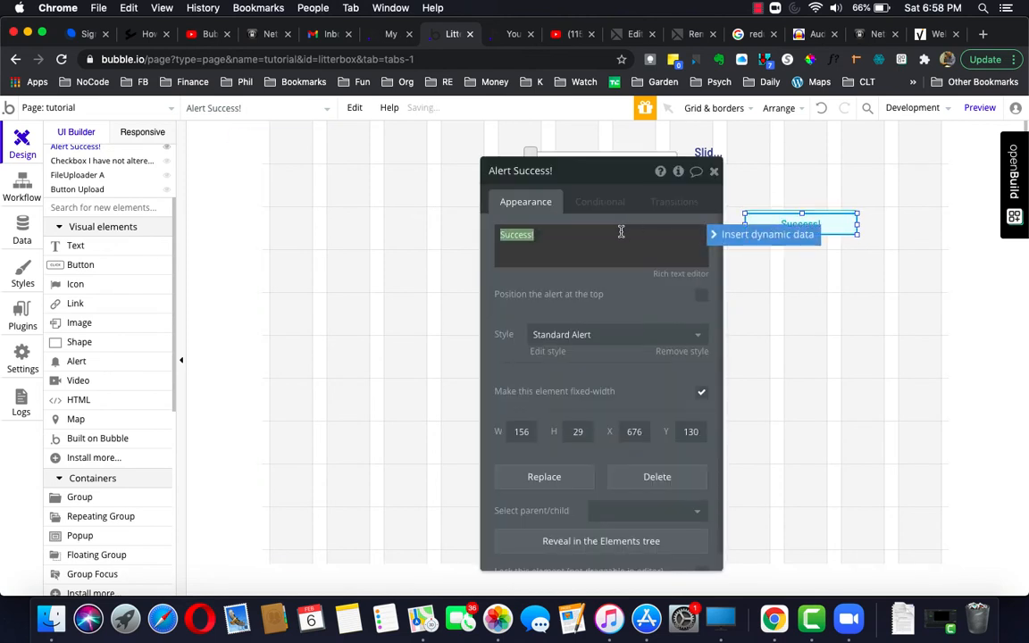
scroll(589, 386, down, 1)
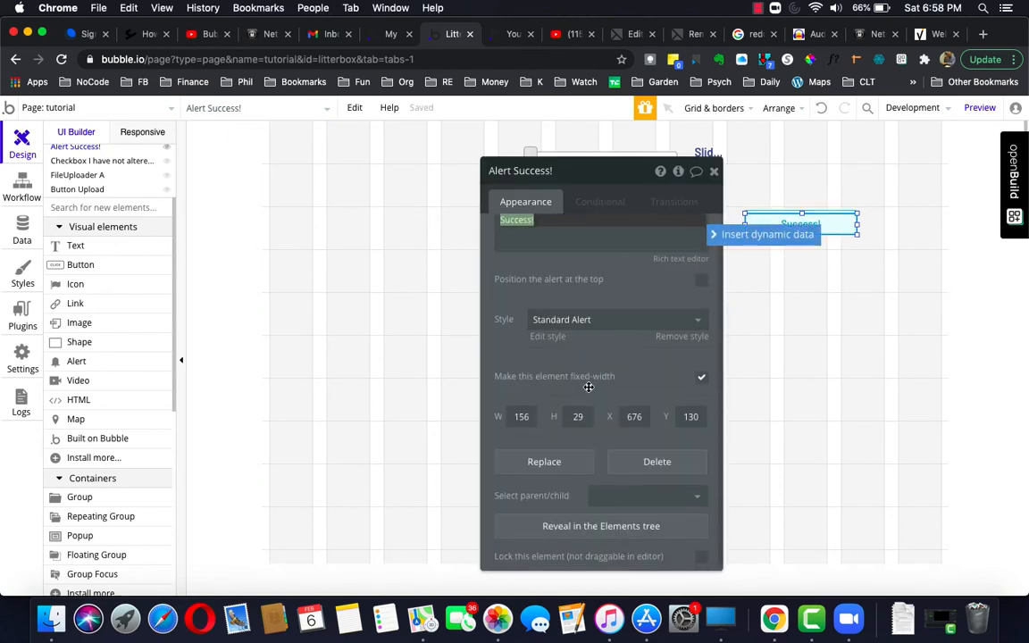
click(581, 319)
click(568, 393)
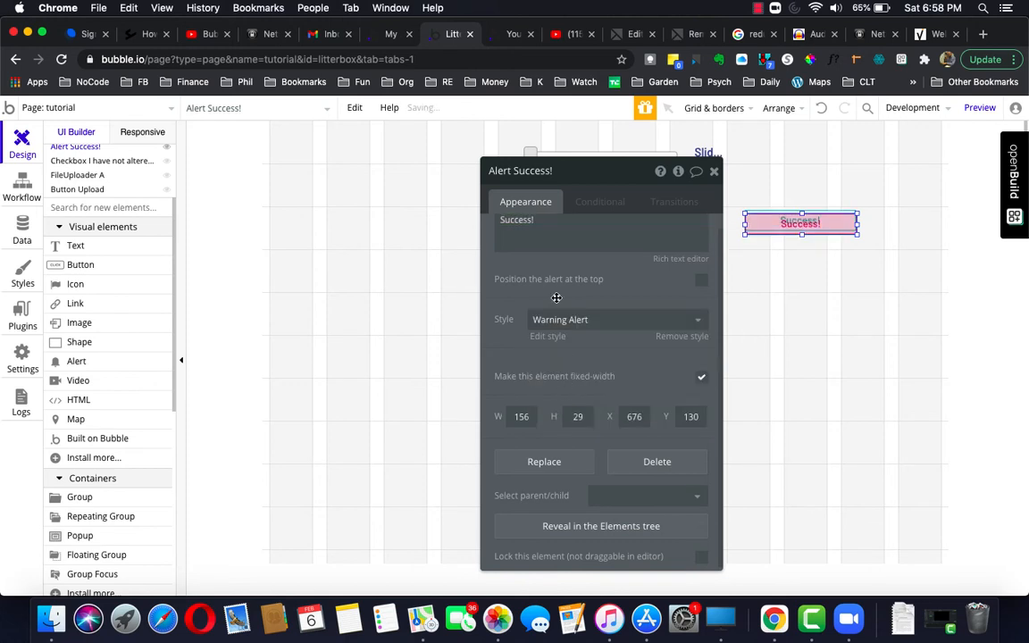
scroll(554, 293, up, 1)
double_click(540, 236)
text(Failure!)
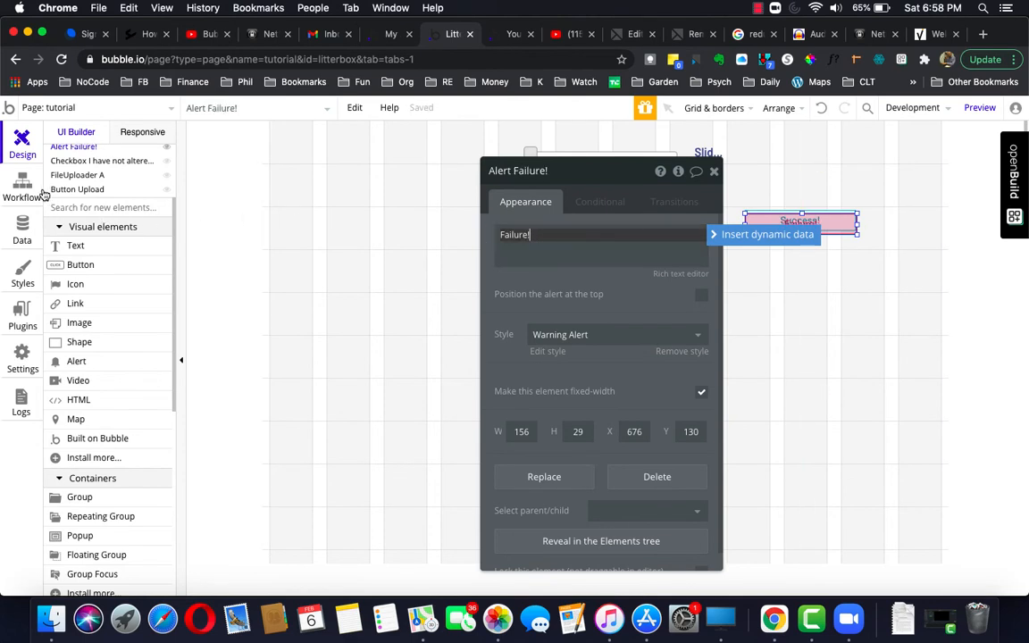
Add a workflow event that runs when the value of SliderInput A is changed.
click(25, 189)
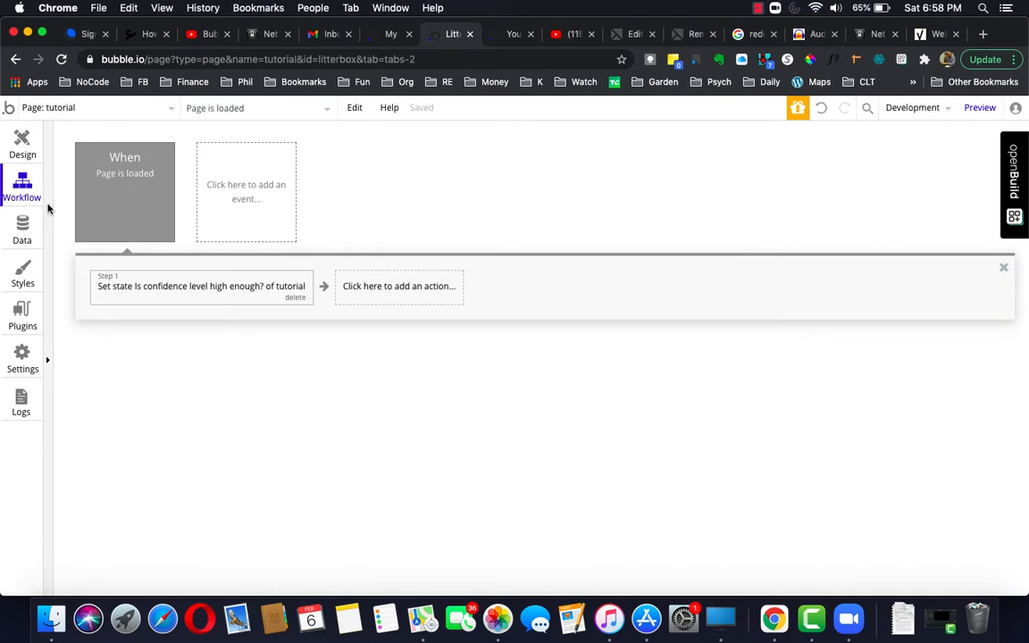
click(256, 194)
mouse_move(241, 300)
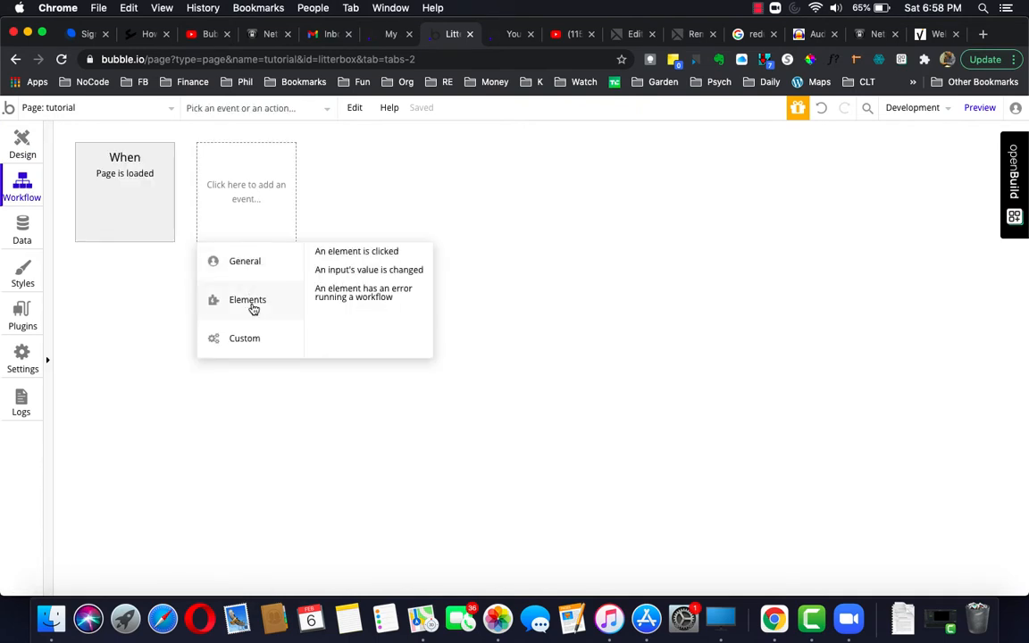
click(336, 277)
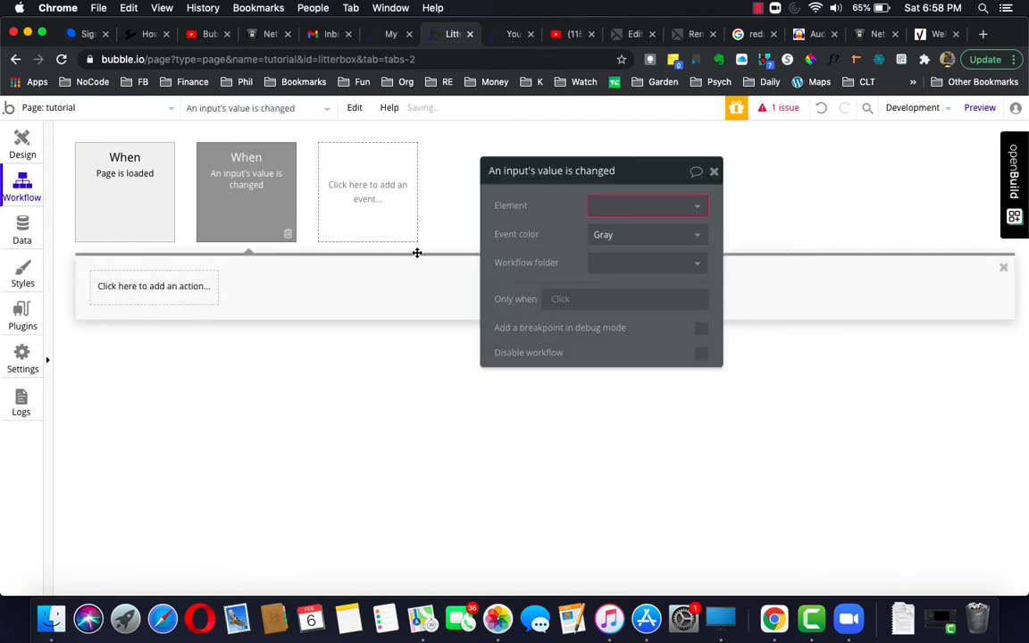
click(610, 204)
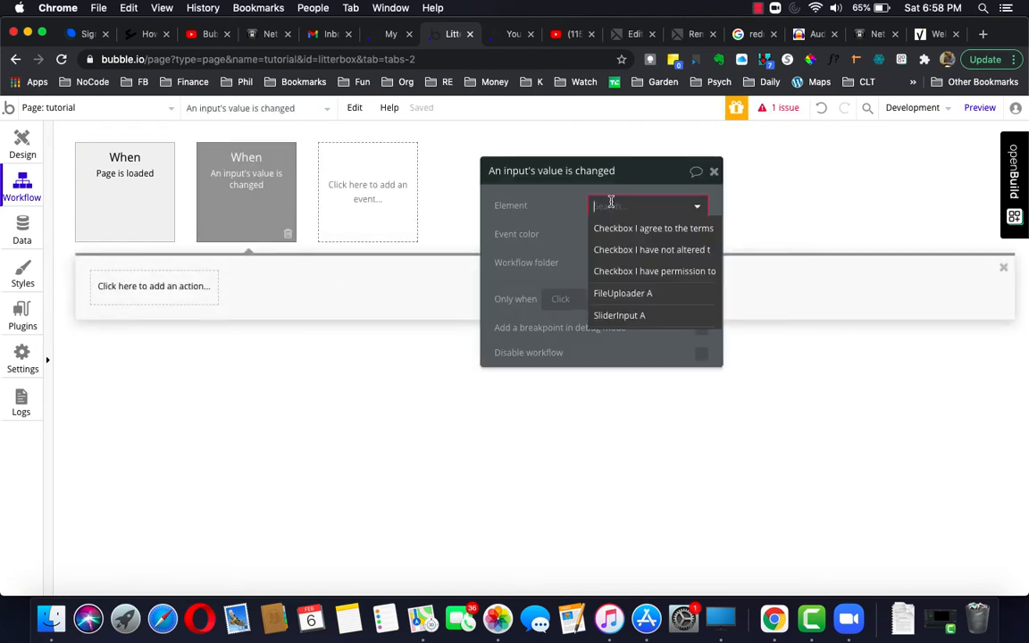
click(622, 316)
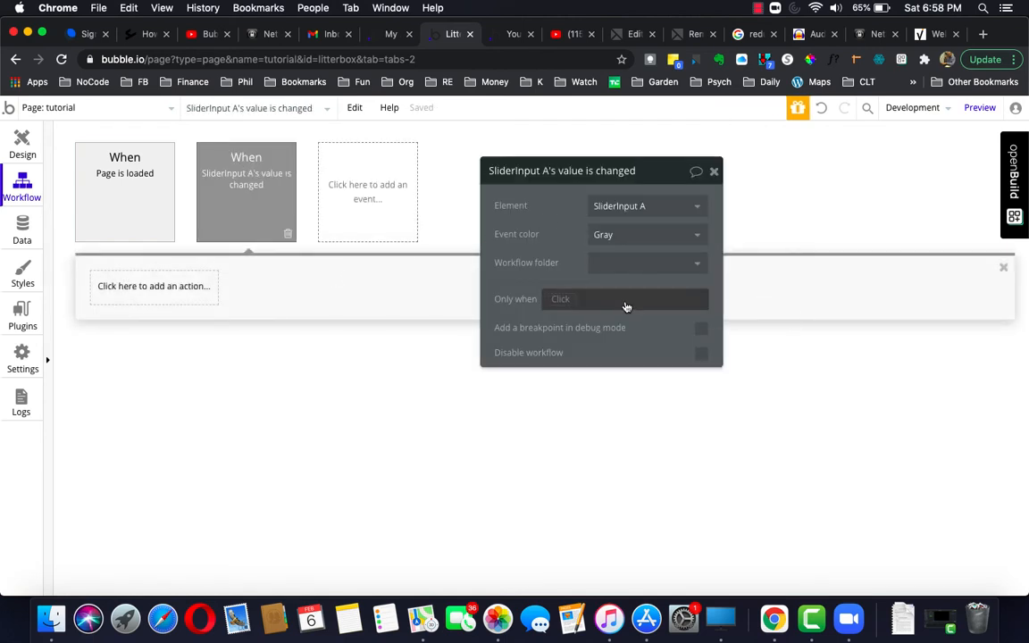
Add a Set state action to the slider's event that sets tutorial's "Is confidence level high enough?" state to "yes".
click(148, 288)
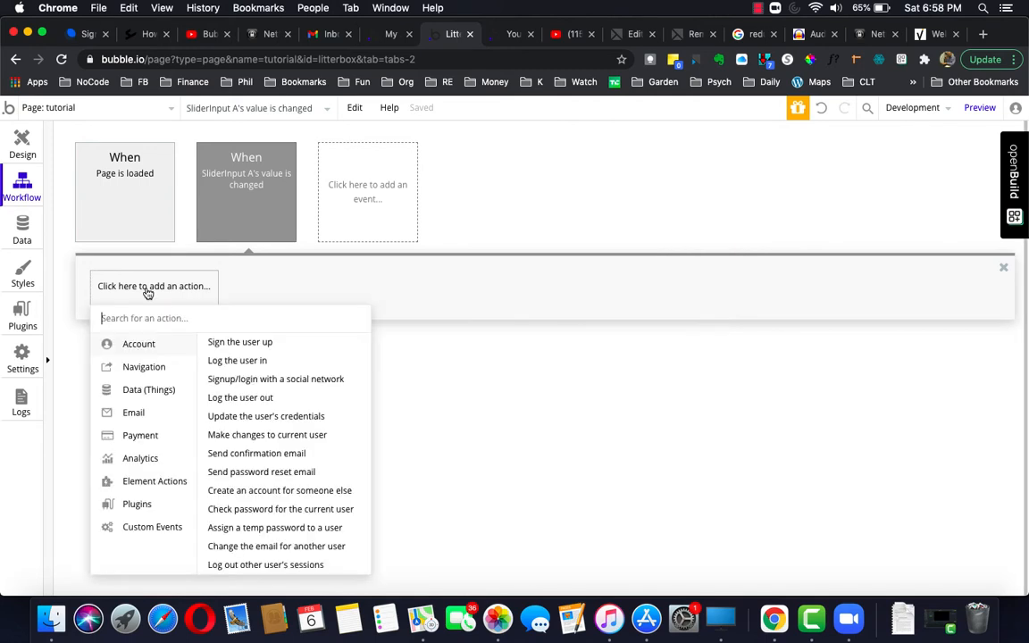
mouse_move(159, 485)
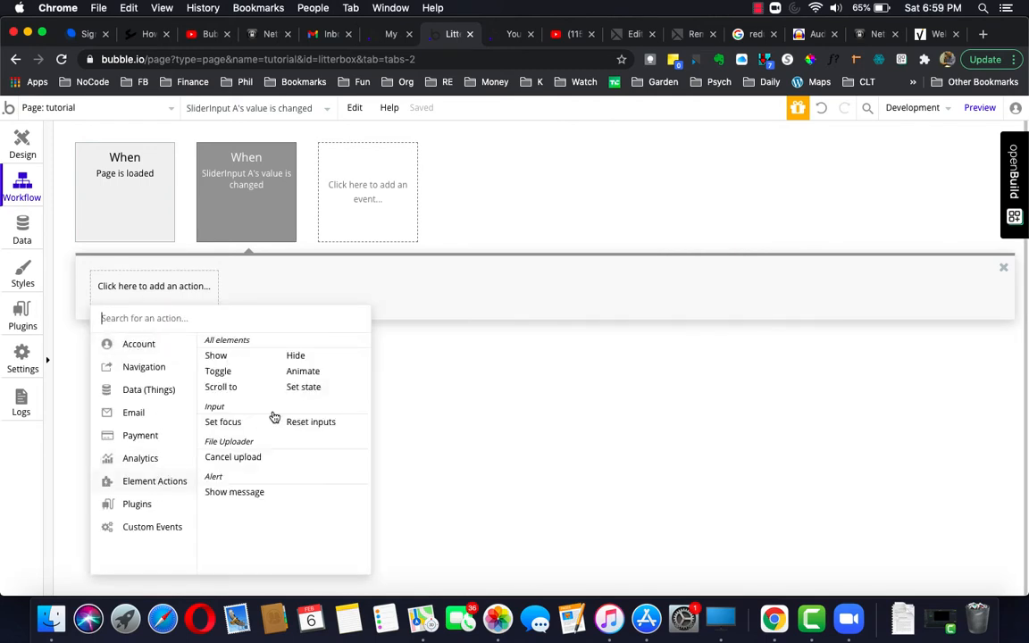
click(304, 388)
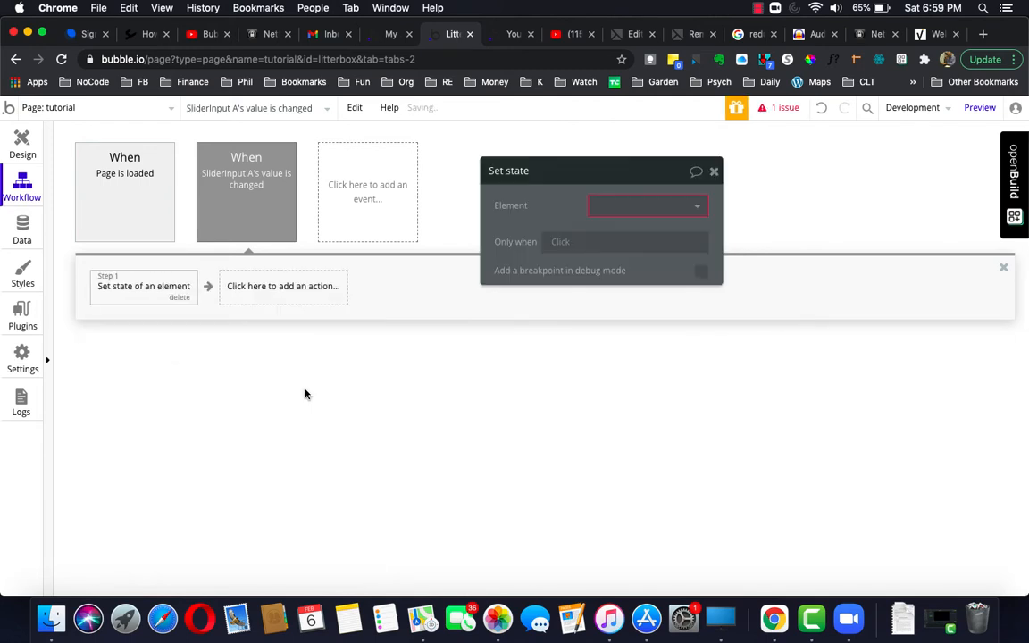
click(615, 206)
click(615, 228)
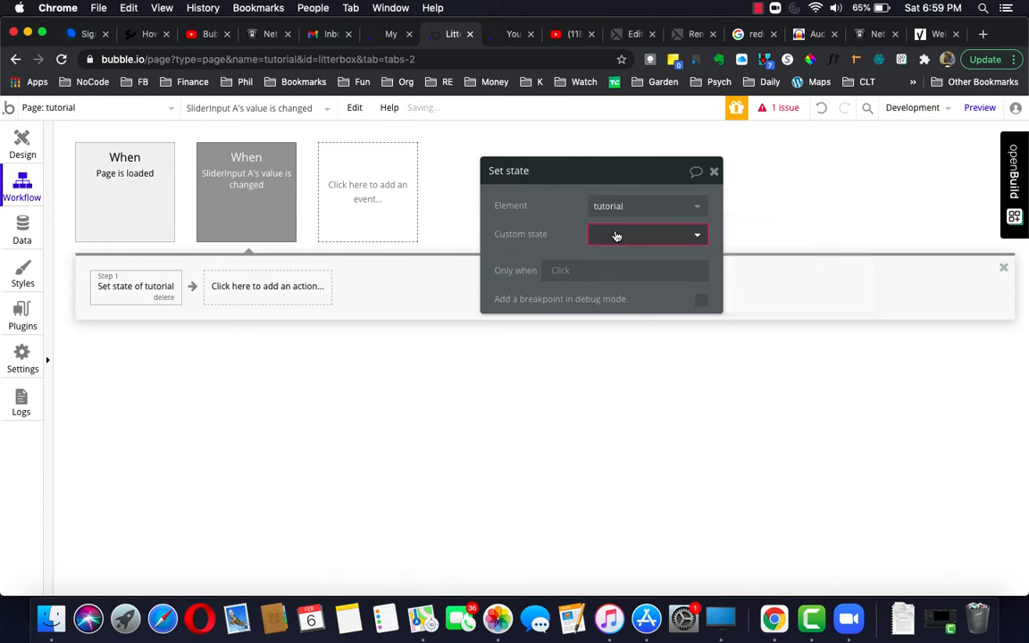
click(619, 235)
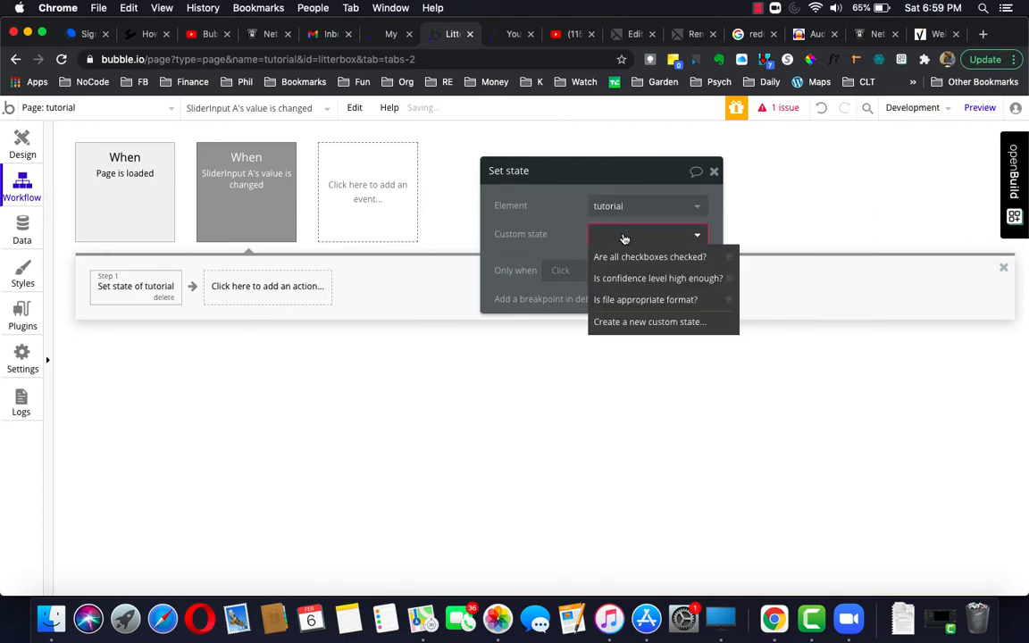
click(631, 280)
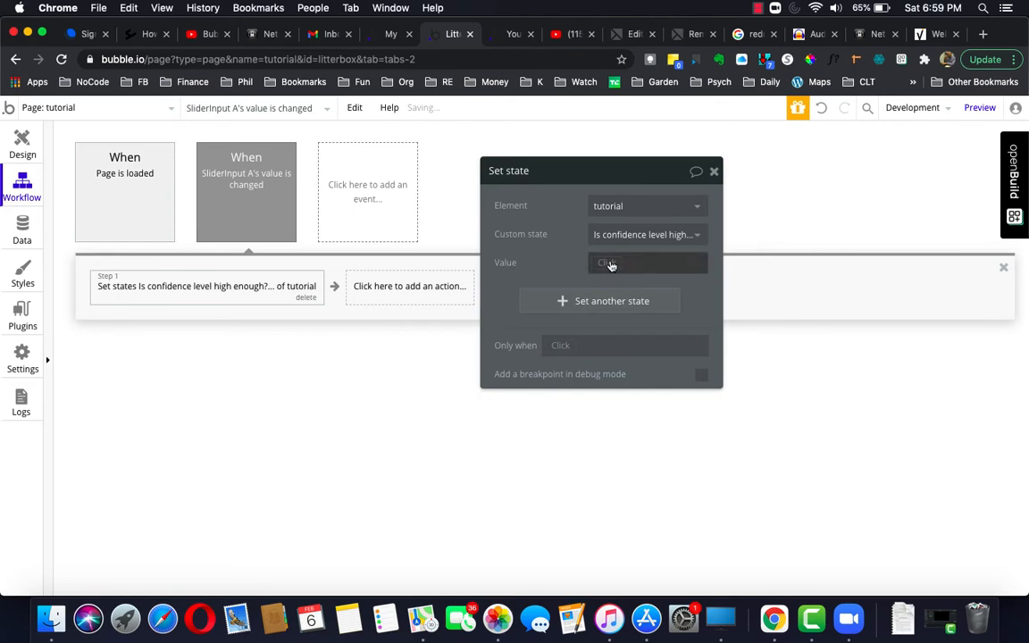
click(611, 262)
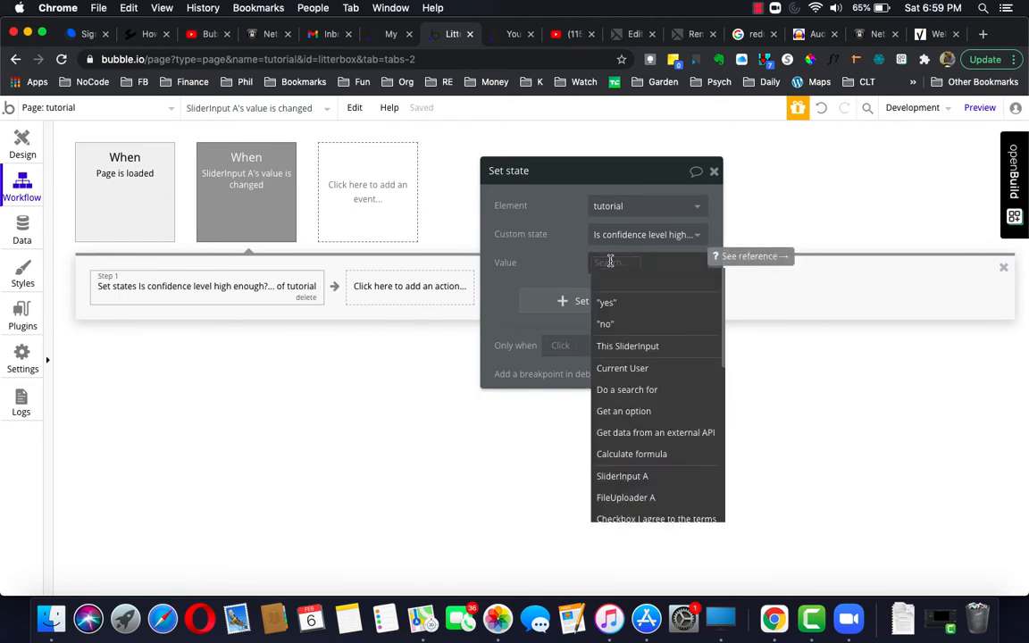
click(608, 302)
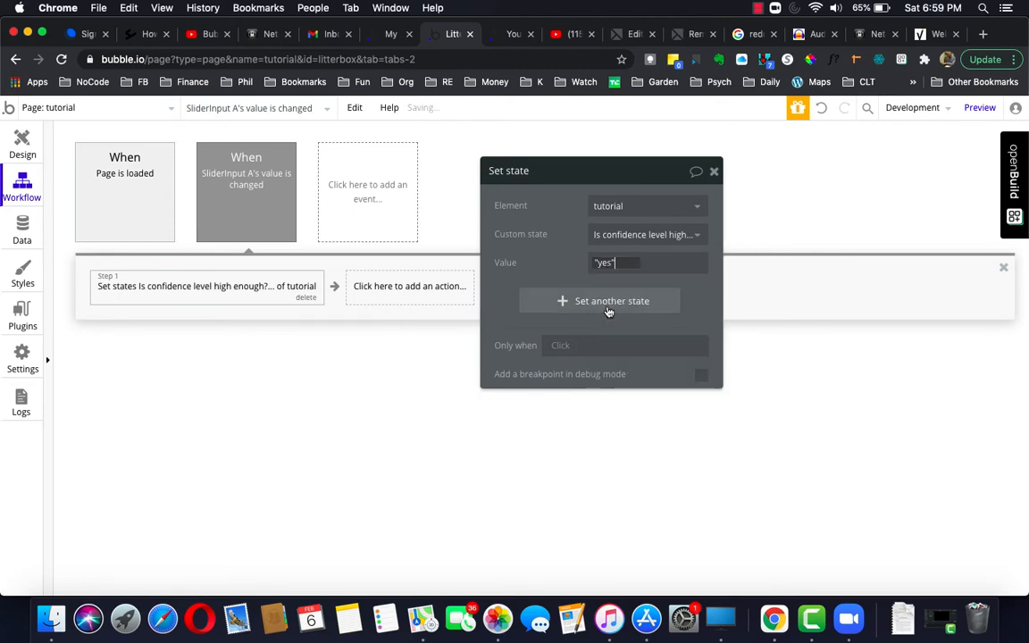
Restrict the "yes" state action to run only when This SliderInput's value ≥ 70.
click(561, 347)
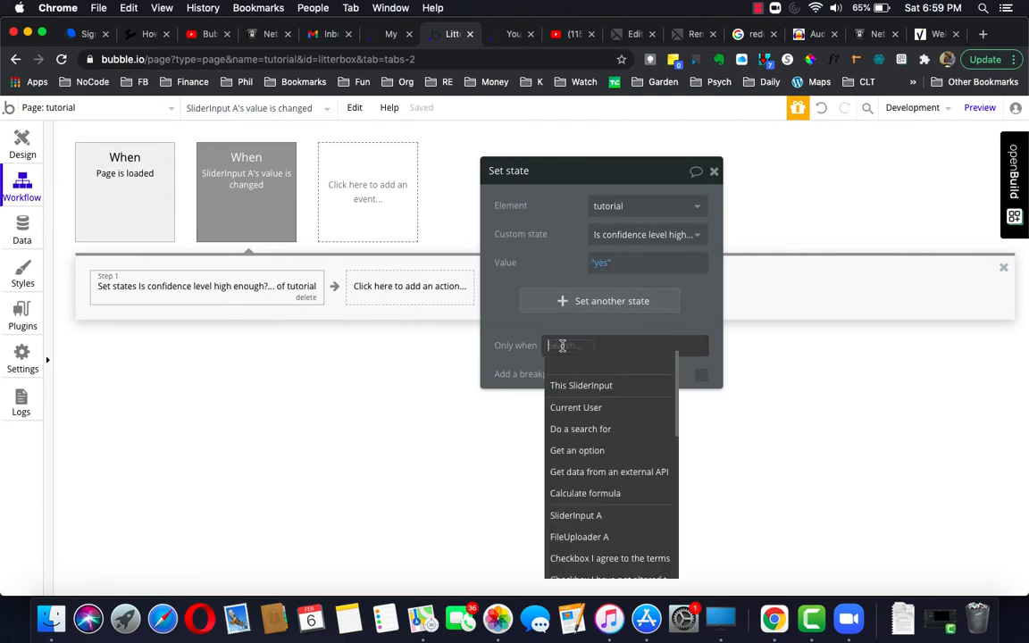
click(590, 386)
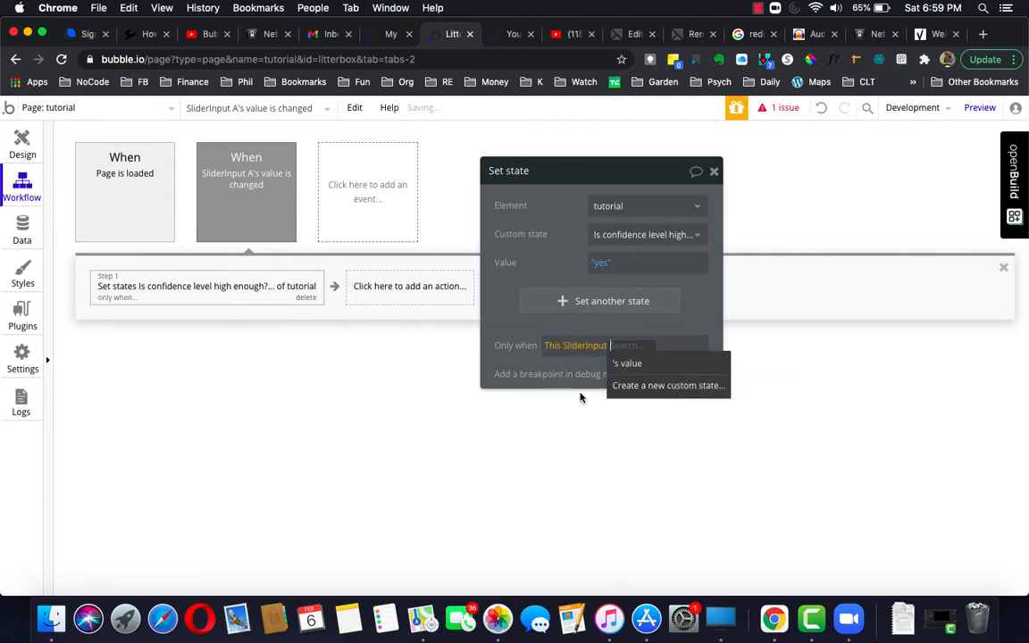
click(633, 365)
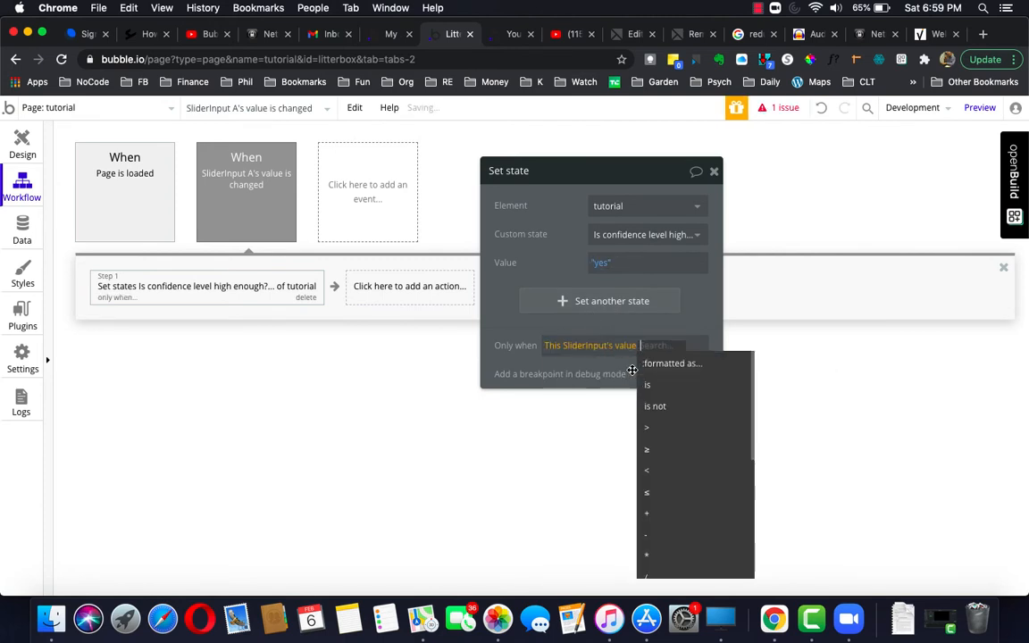
click(649, 451)
text(70)
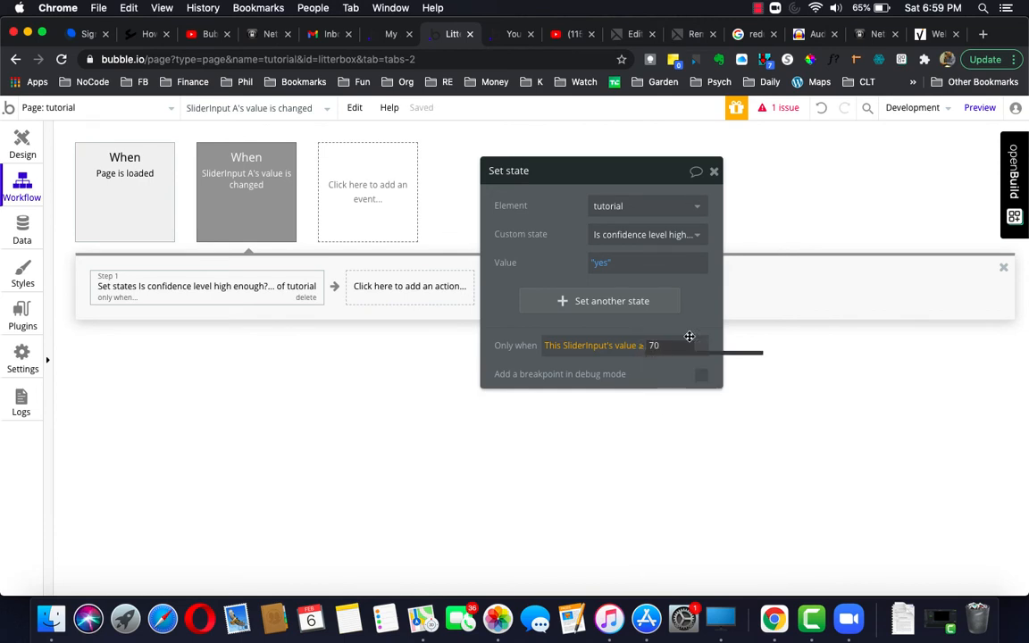
click(700, 319)
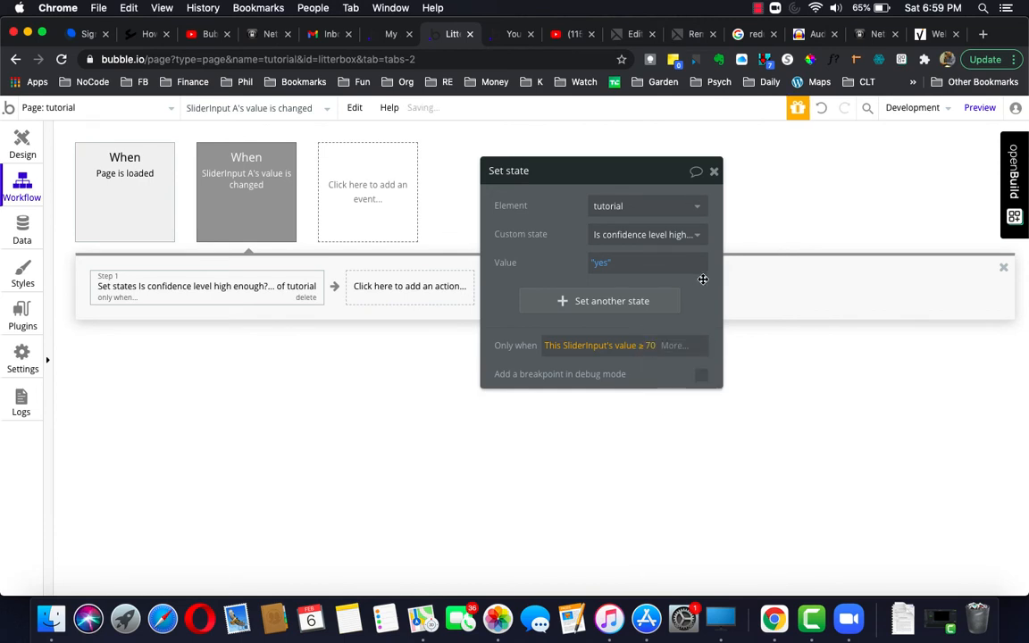
click(714, 173)
Add a second Set state action that sets tutorial's "Is confidence level high enough?" state to "no".
click(434, 287)
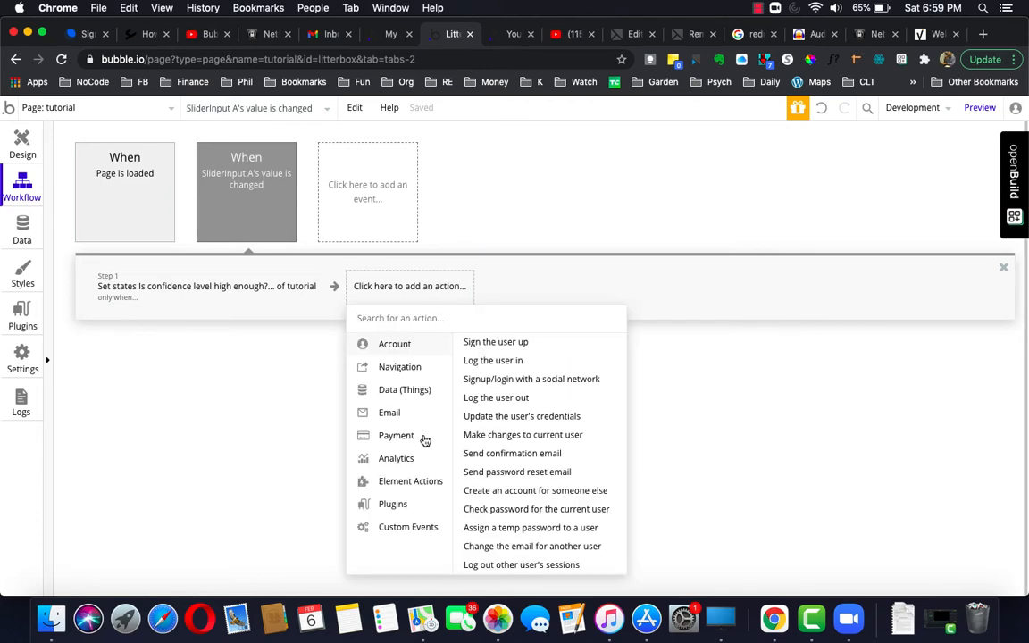
mouse_move(425, 483)
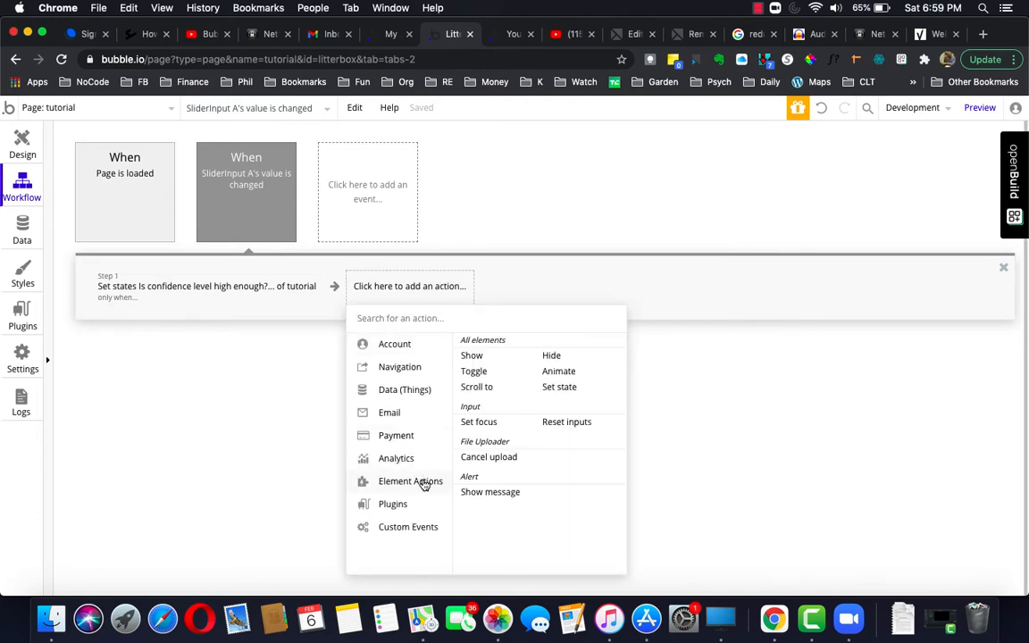
click(559, 387)
click(604, 204)
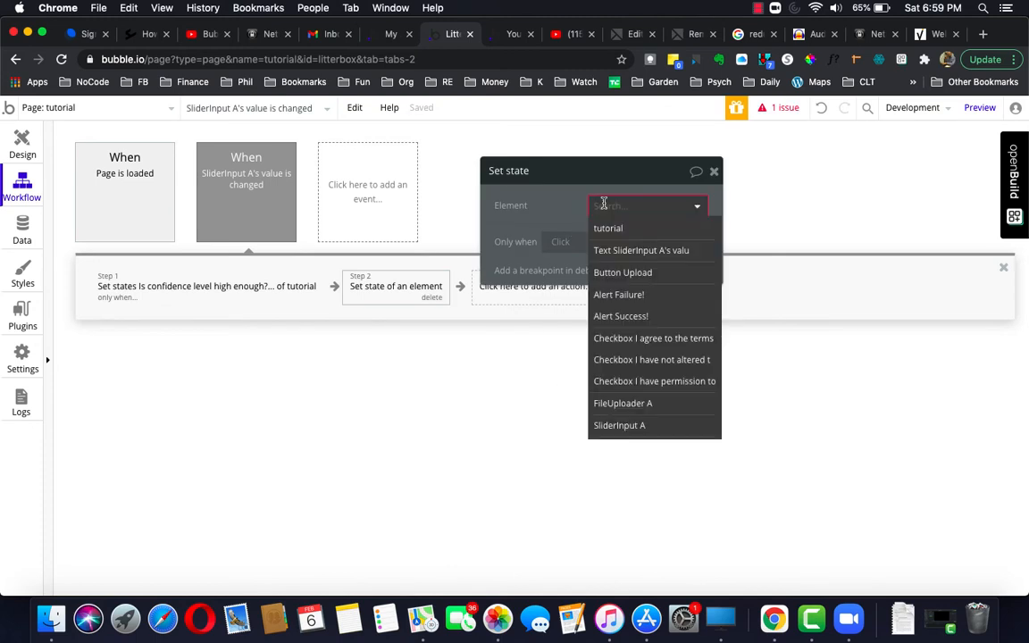
click(608, 227)
click(614, 236)
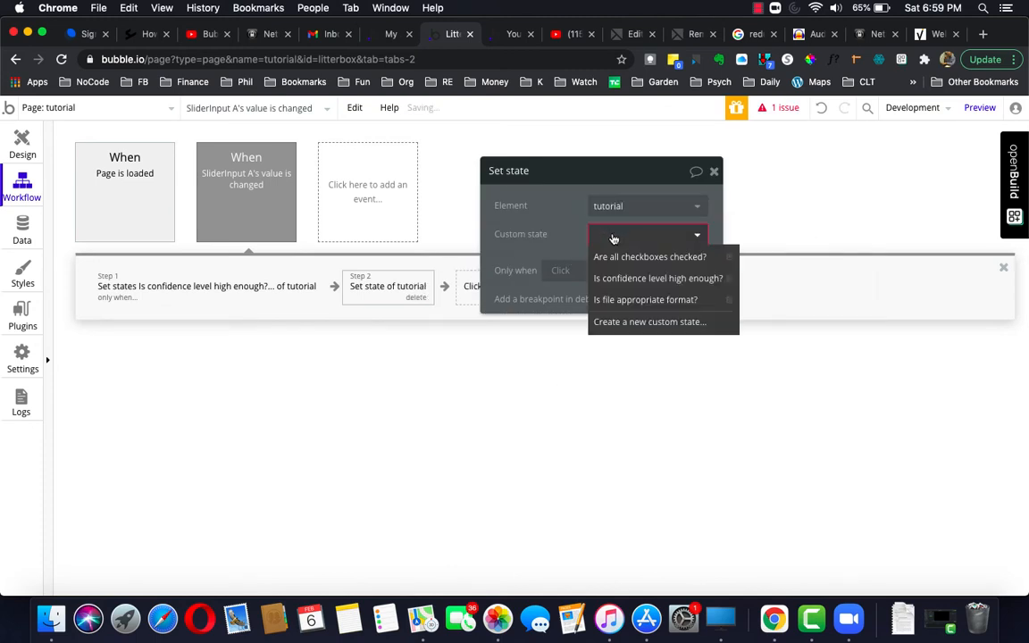
click(608, 278)
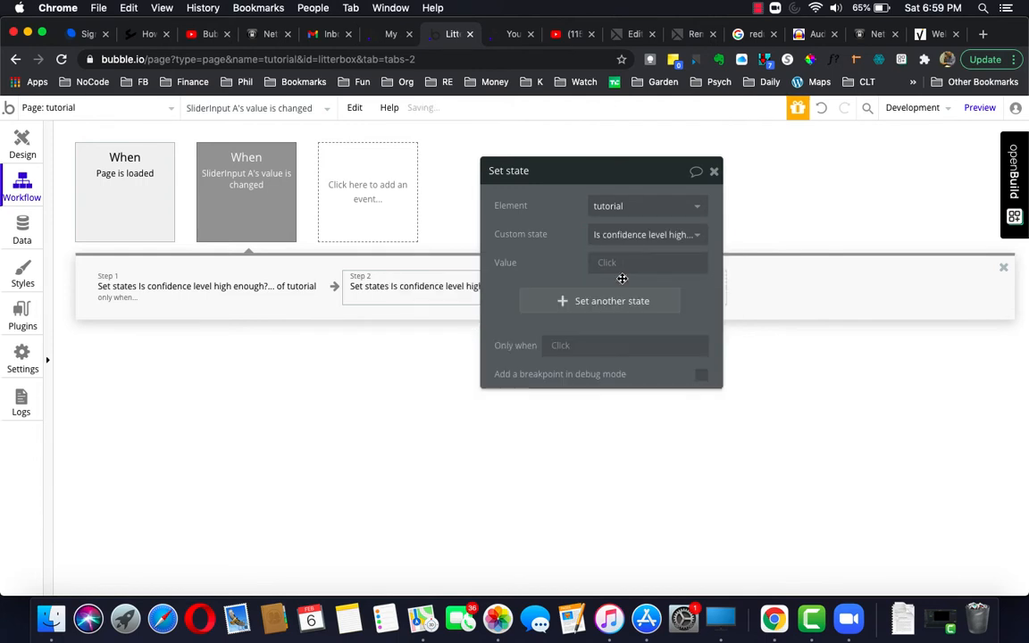
click(611, 268)
click(608, 324)
Restrict the "no" state action to run only when This SliderInput's value < 70.
click(570, 347)
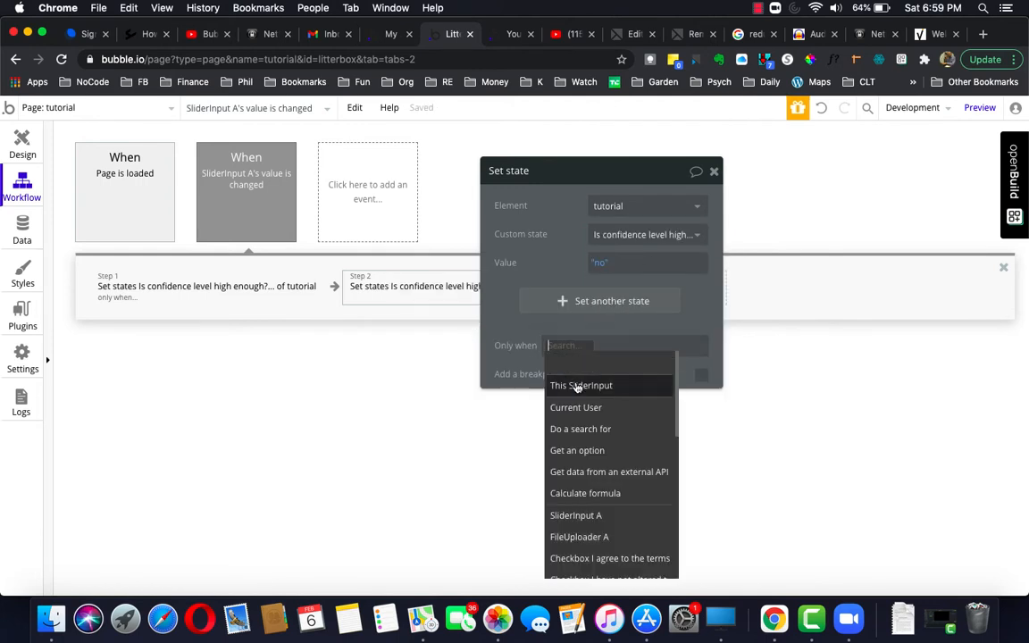
click(582, 385)
click(626, 363)
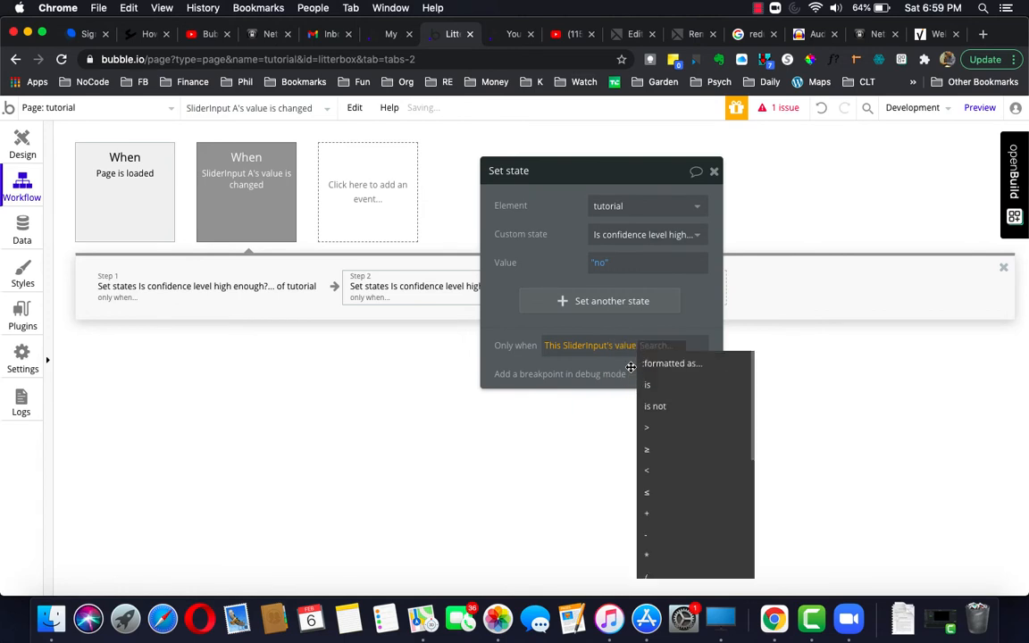
click(649, 470)
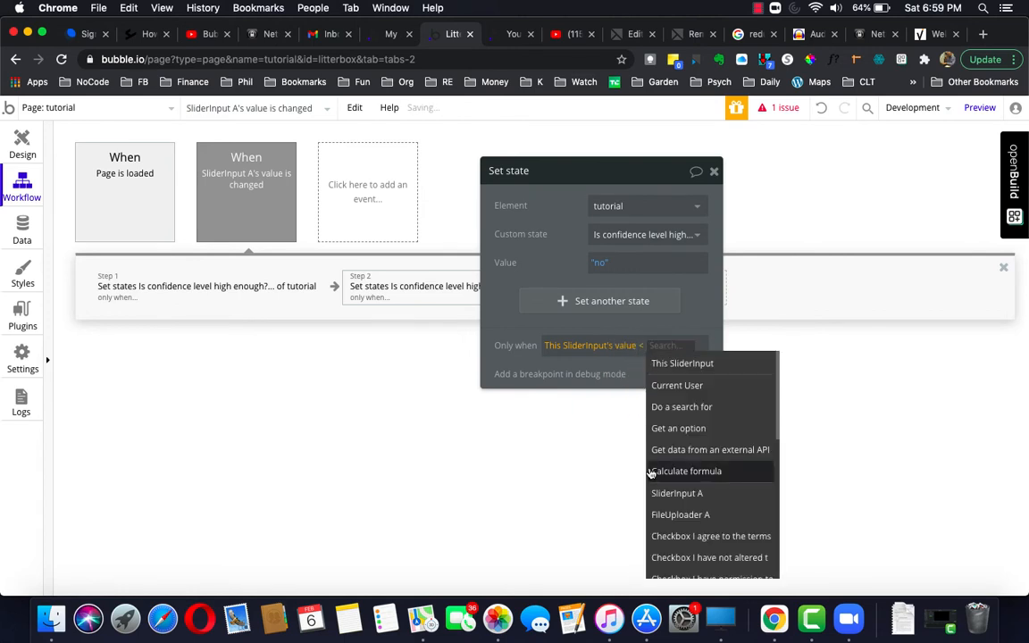
text(70)
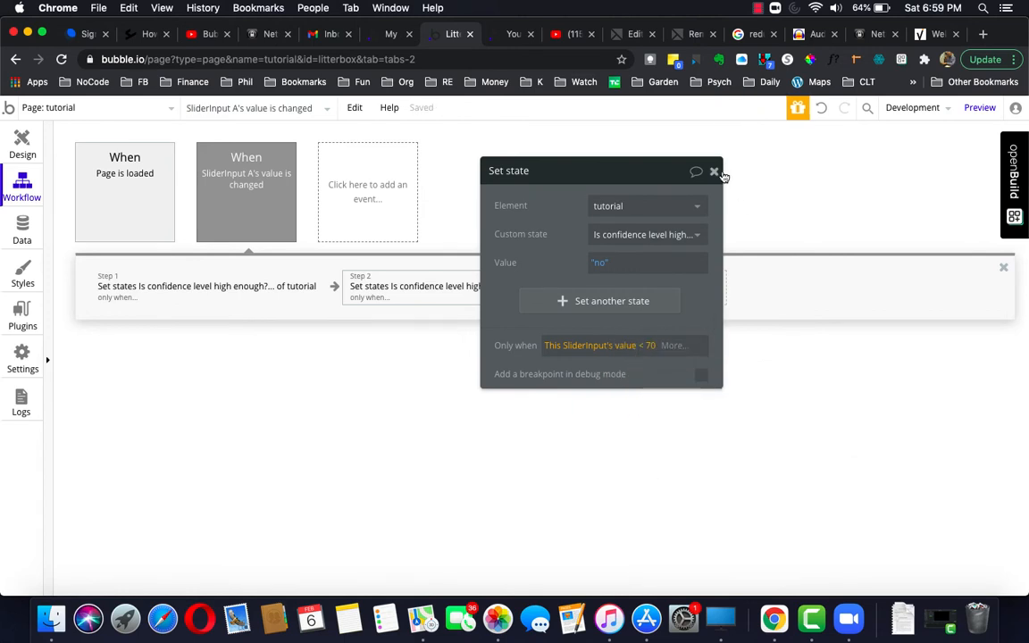
click(714, 172)
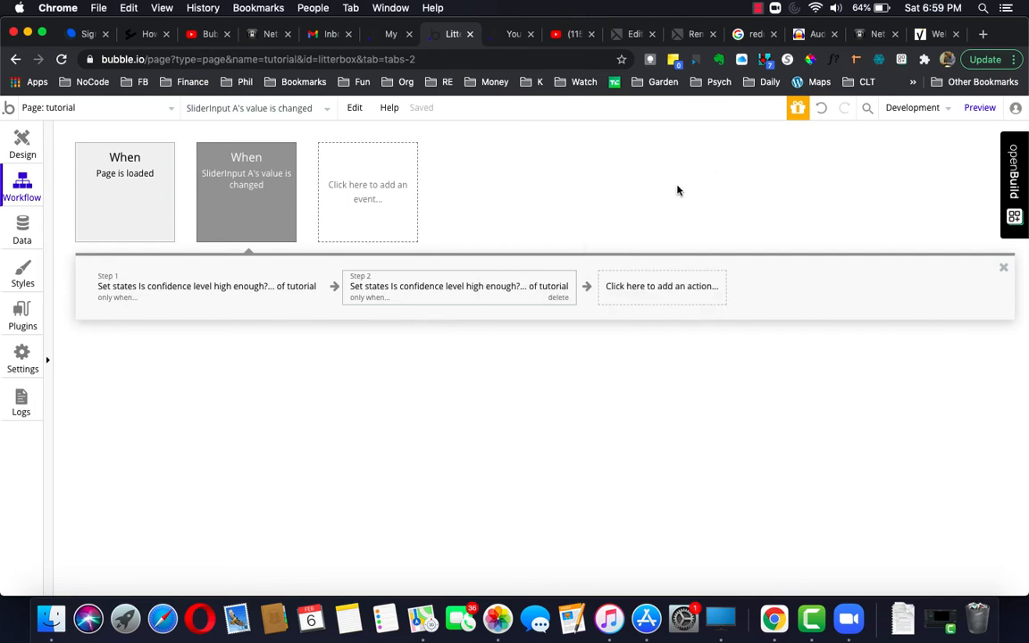
Add a workflow event that runs when the value of the "I agree to the terms" checkbox is changed.
click(369, 199)
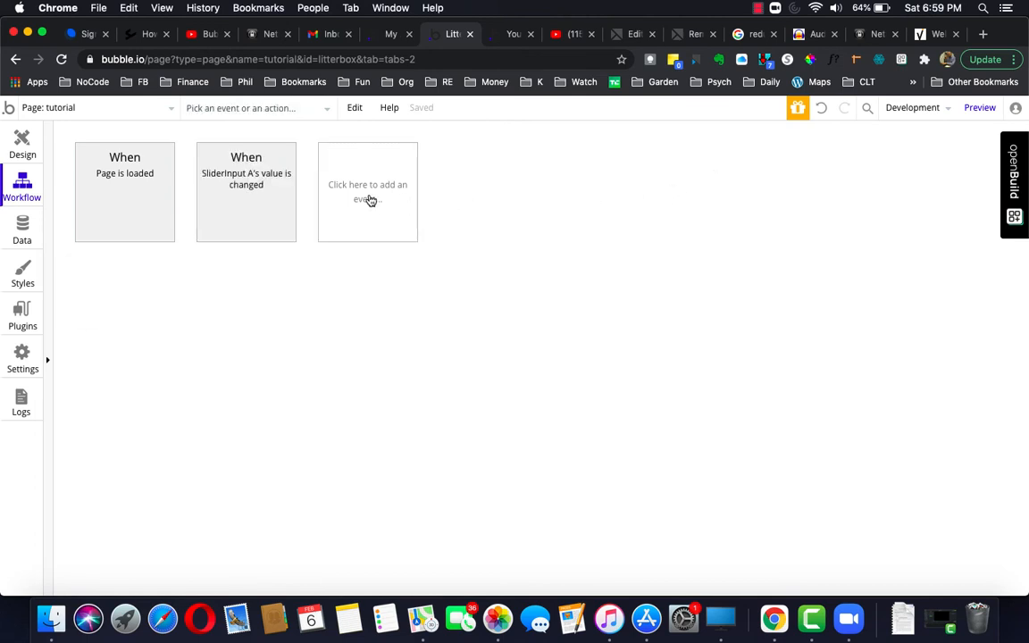
mouse_move(381, 294)
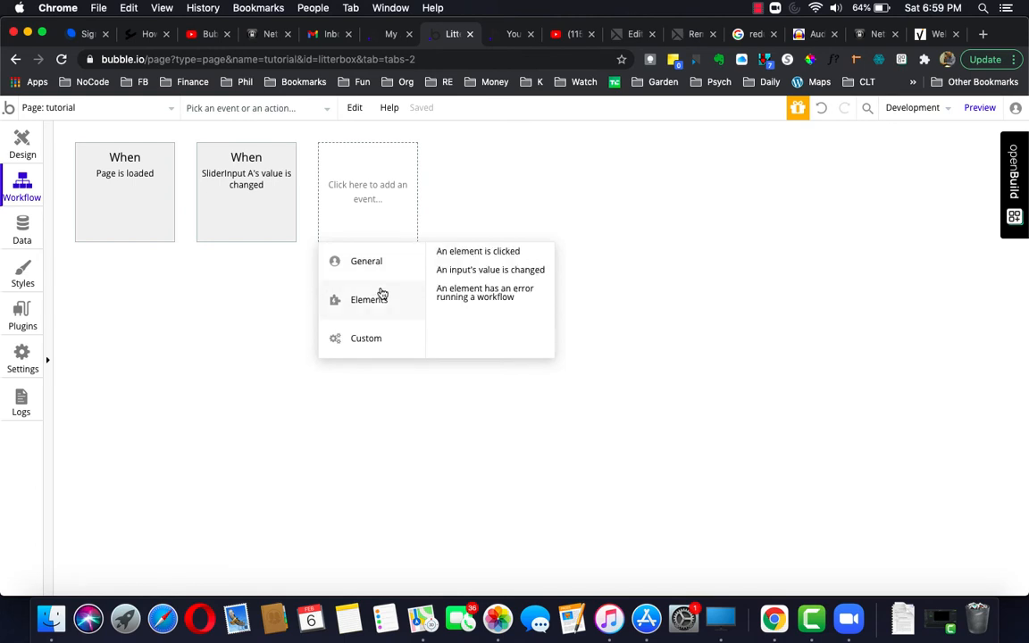
click(460, 273)
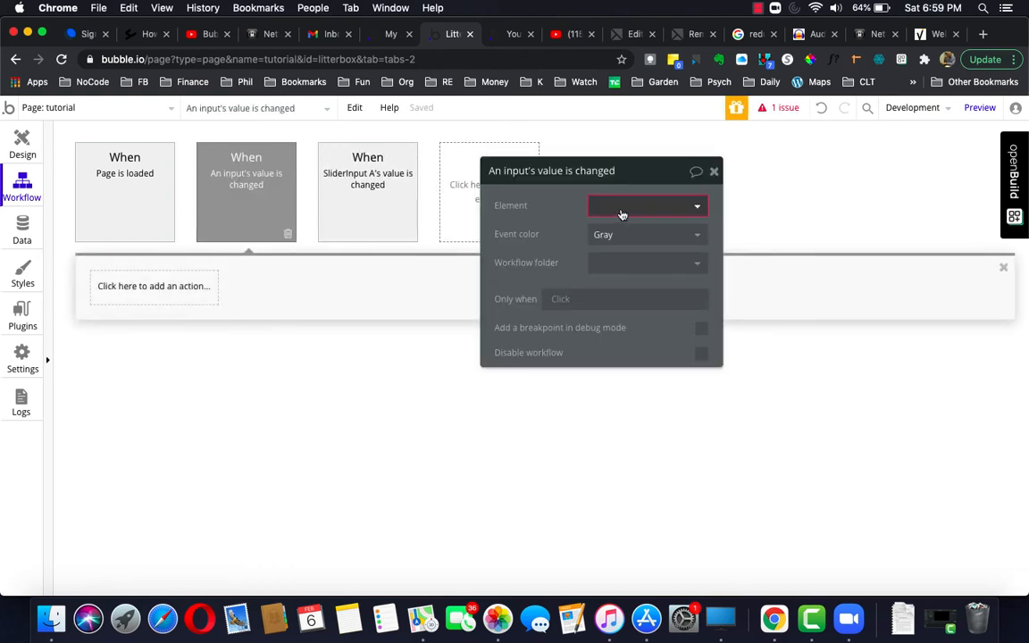
click(623, 210)
click(623, 229)
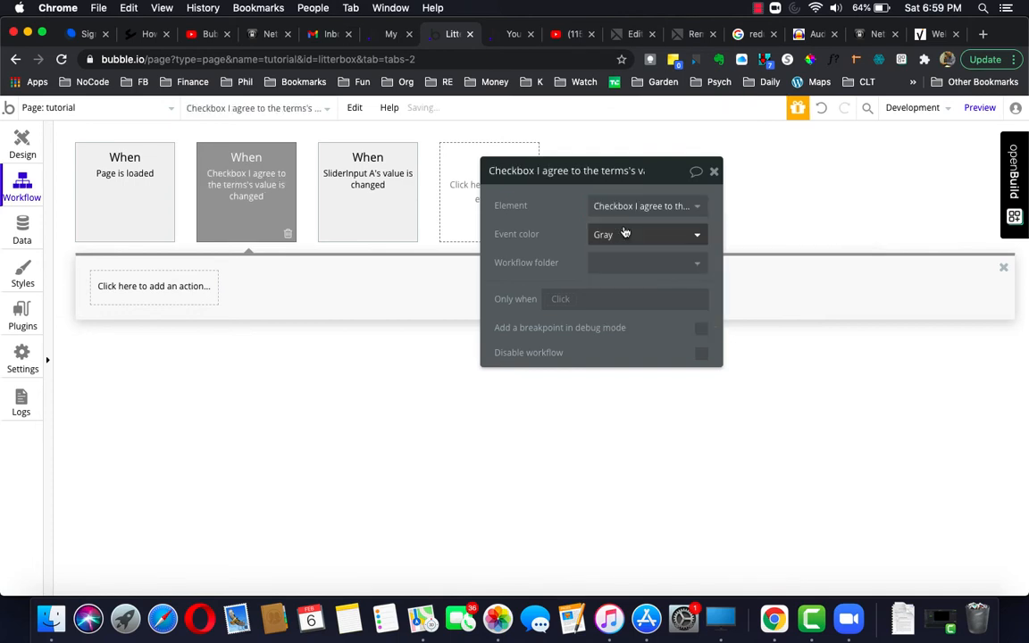
Add a Set state action to the checkbox event that sets tutorial's "Are all checkboxes checked?" state to "yes".
click(162, 300)
mouse_move(152, 483)
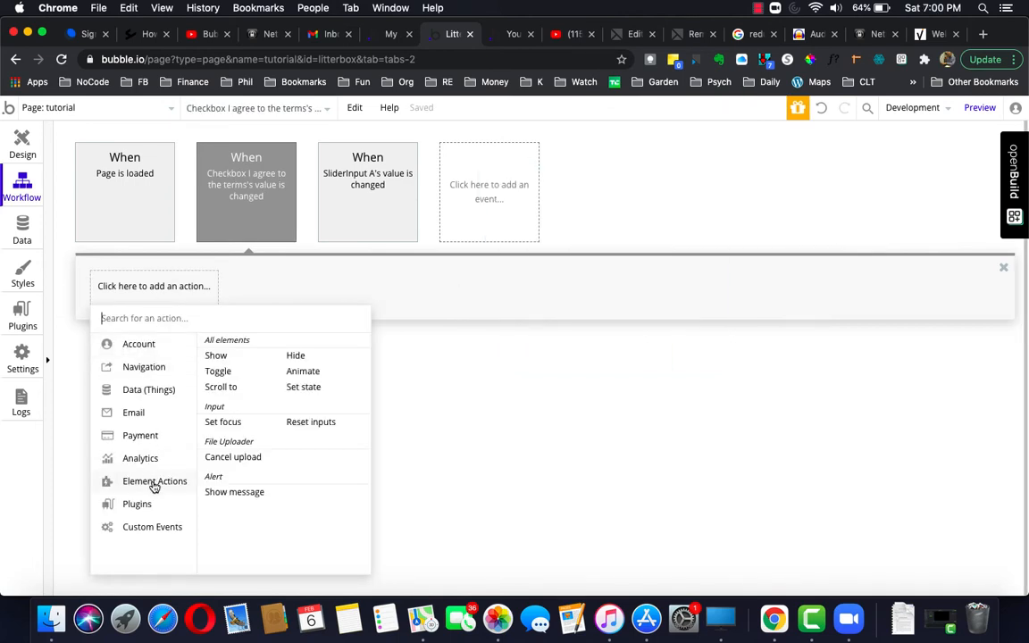
click(308, 388)
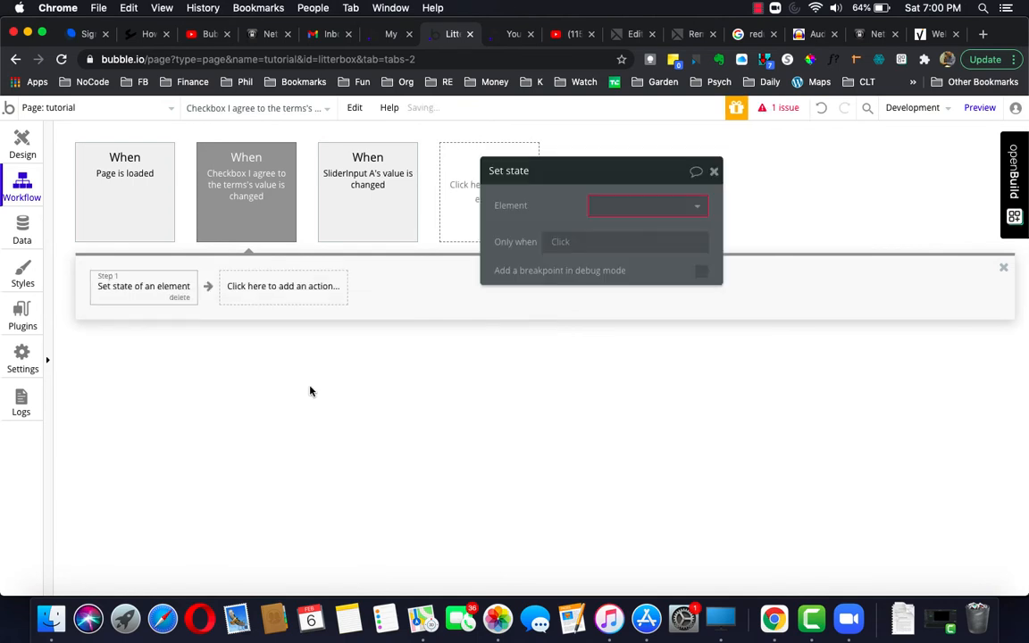
click(620, 203)
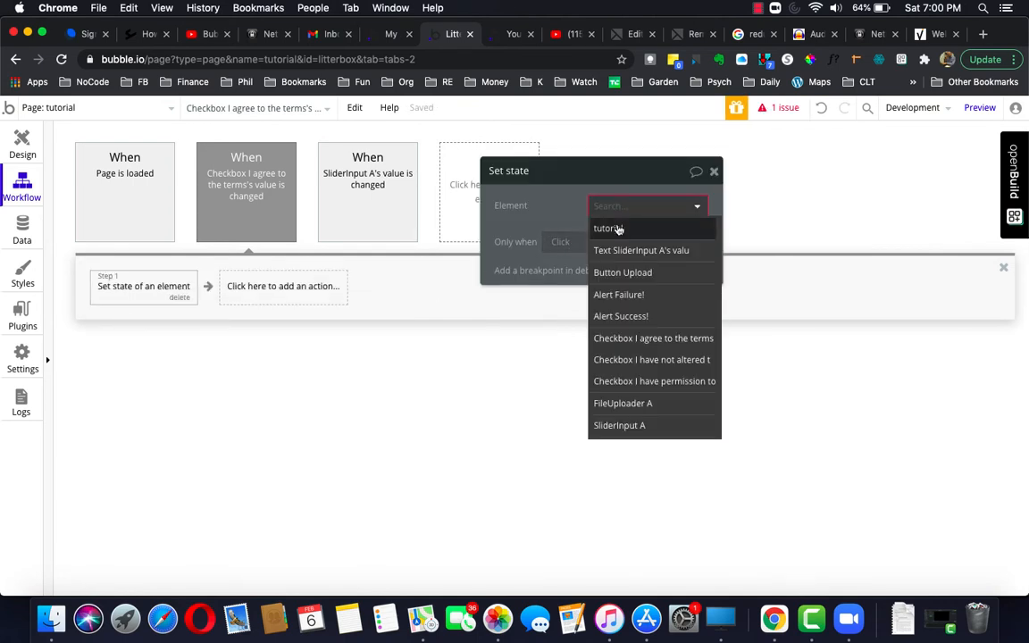
click(619, 229)
click(622, 237)
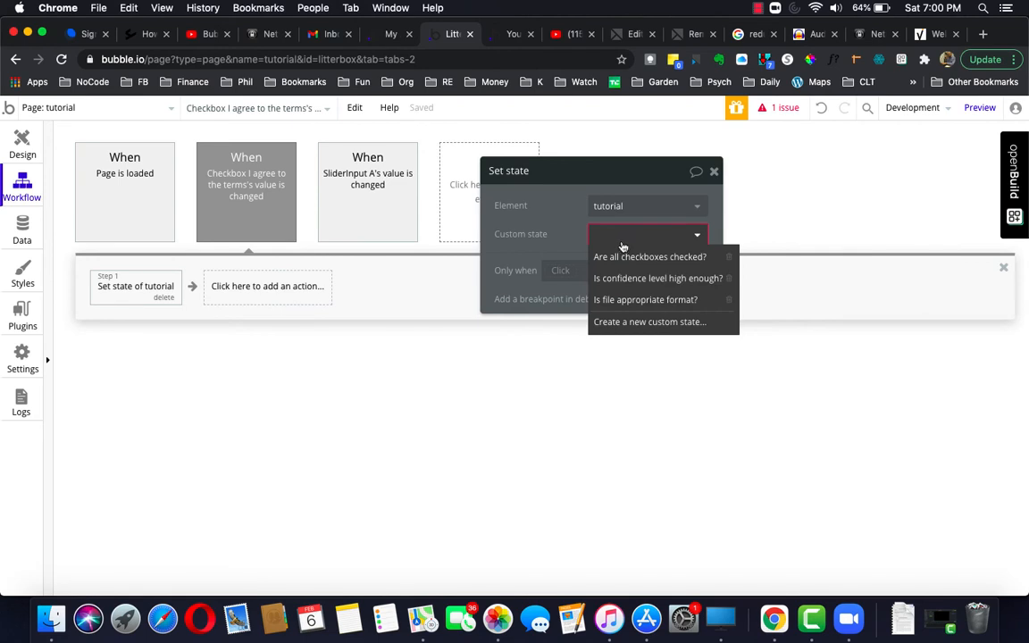
click(623, 257)
click(611, 266)
text(yes)
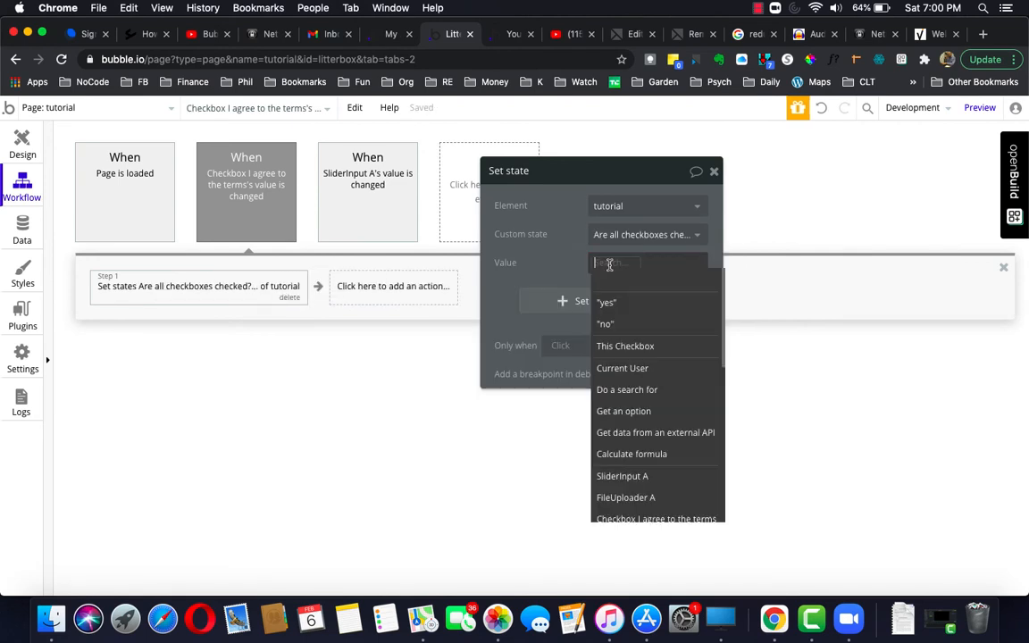
click(604, 301)
Restrict the "yes" state action to run only when the agree-to-terms, have-not-altered and have-permission checkboxes are all checked, joined with "and".
click(572, 346)
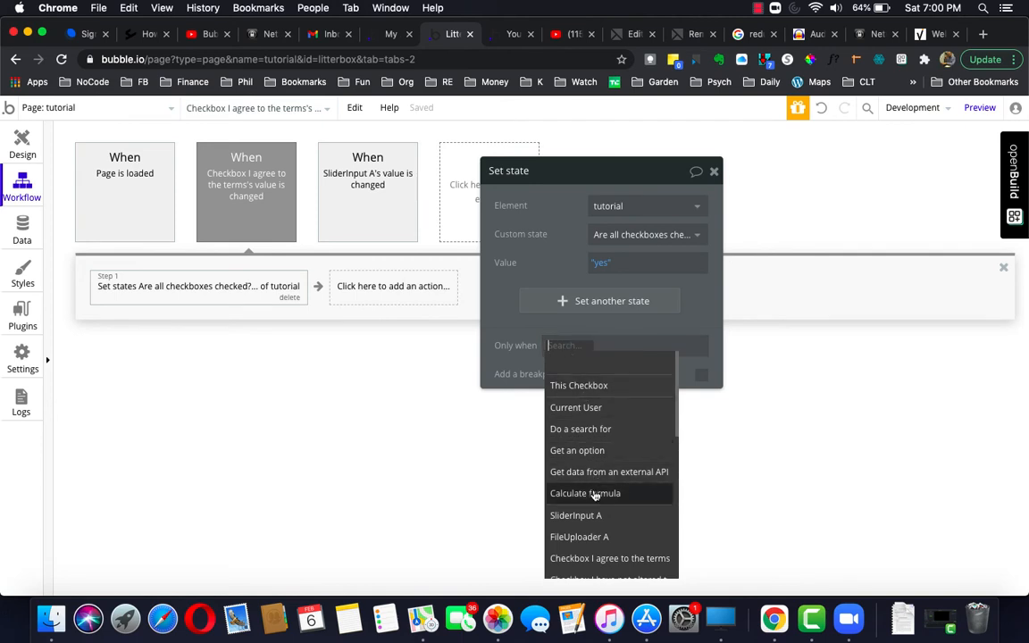
scroll(594, 492, down, 3)
click(590, 440)
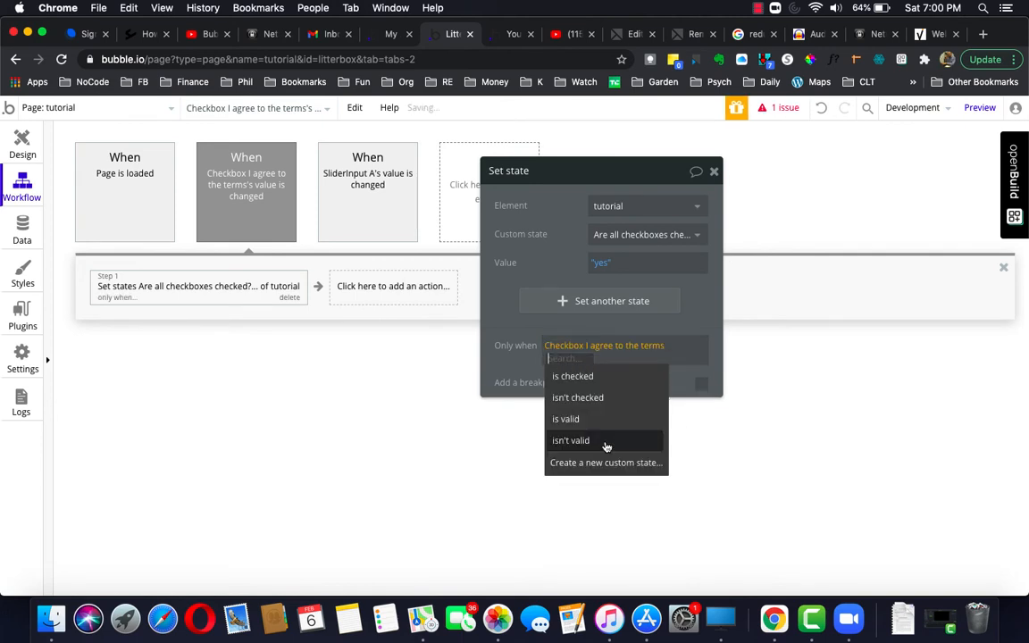
click(586, 379)
click(593, 359)
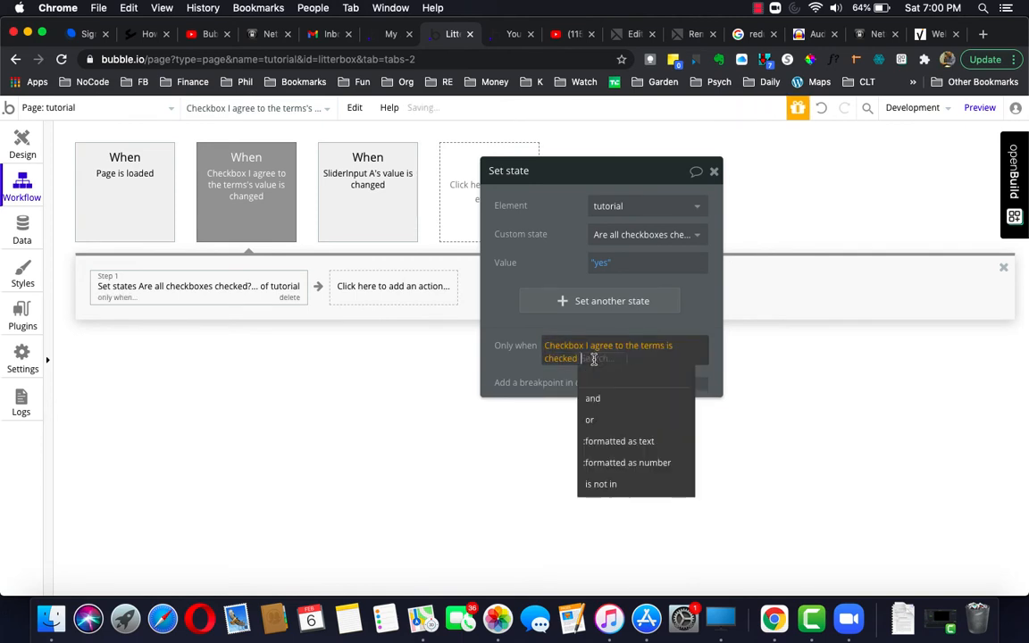
click(592, 397)
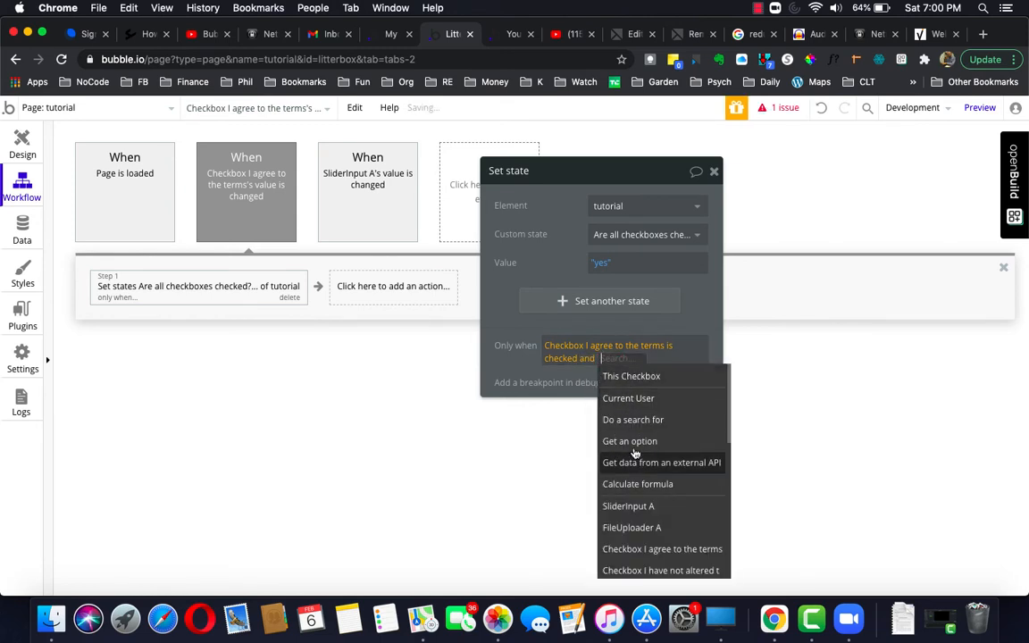
click(651, 568)
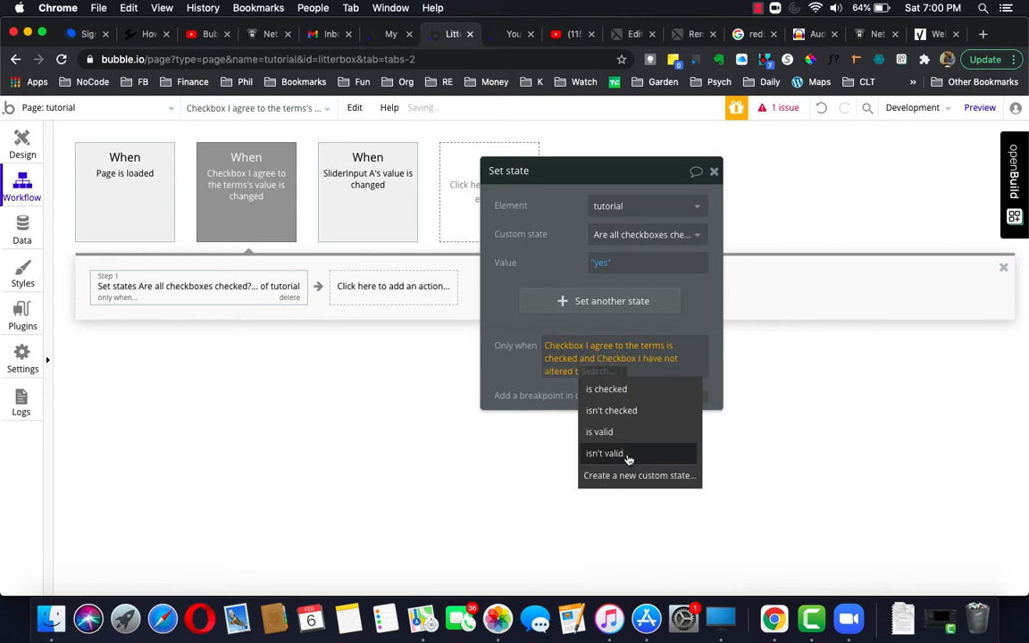
click(616, 390)
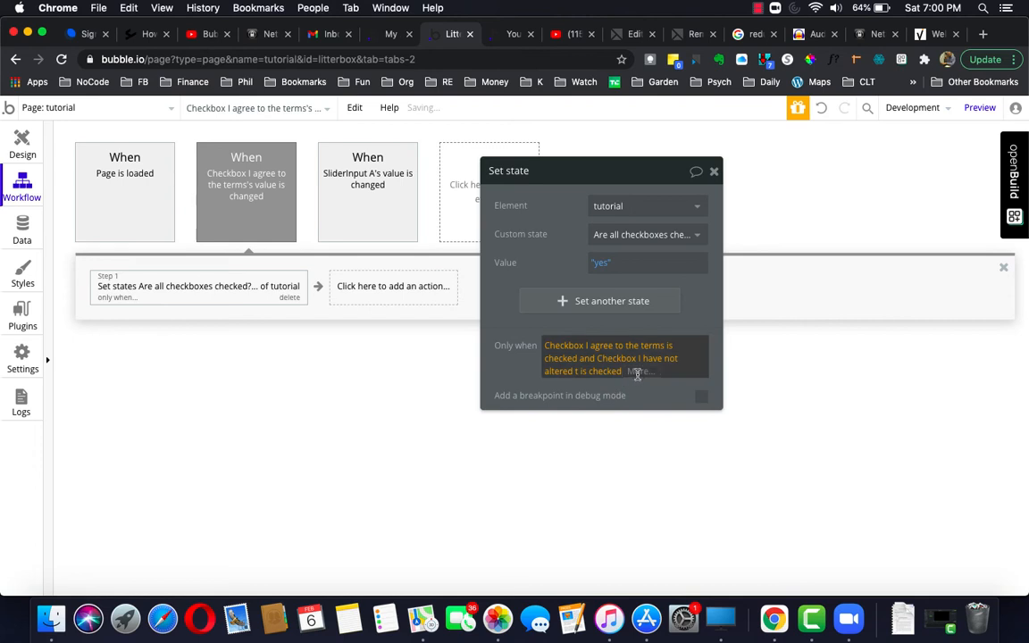
click(636, 412)
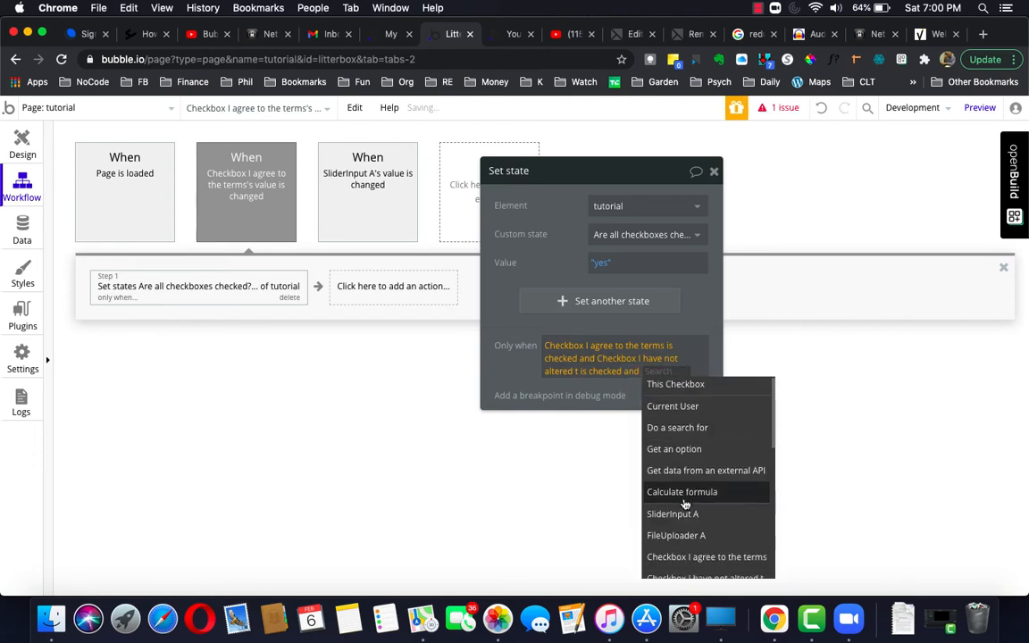
scroll(679, 500, down, 3)
click(683, 533)
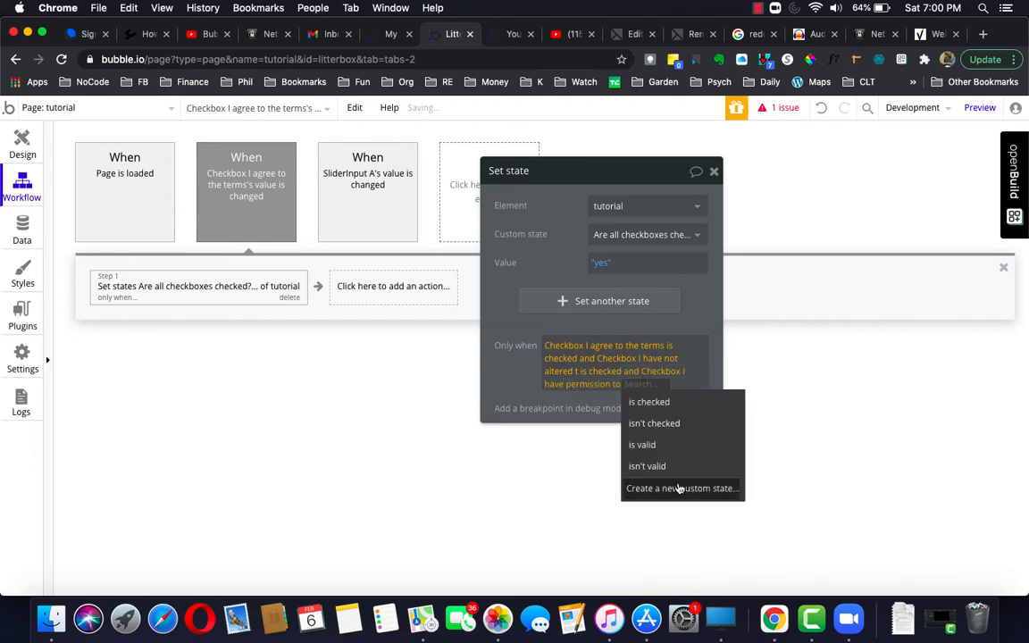
click(655, 409)
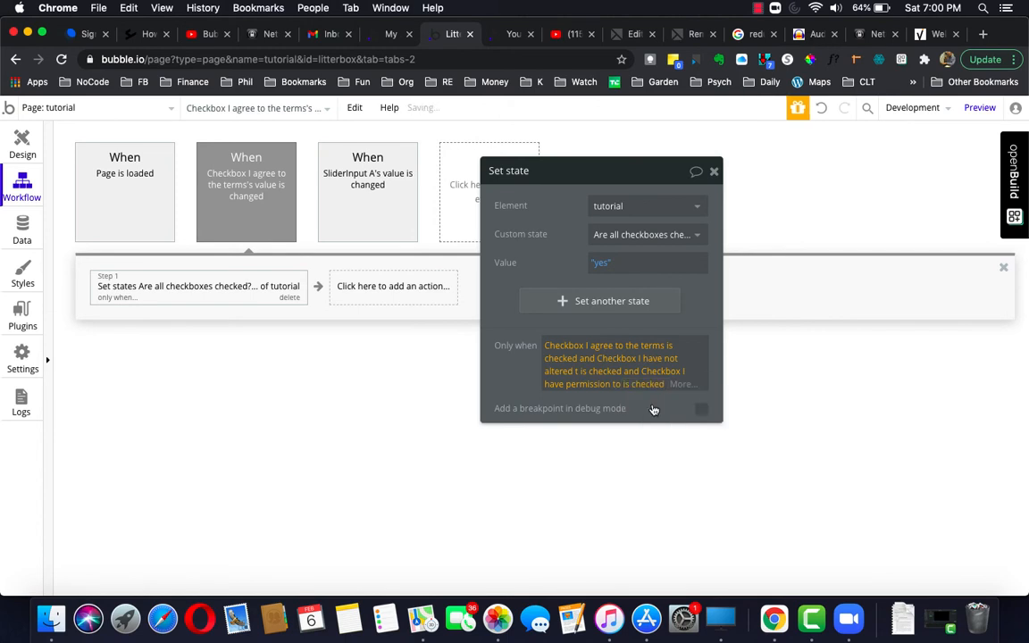
Add a second Set state action to the checkbox event that sets tutorial's "Are all checkboxes checked?" state to "no".
click(358, 300)
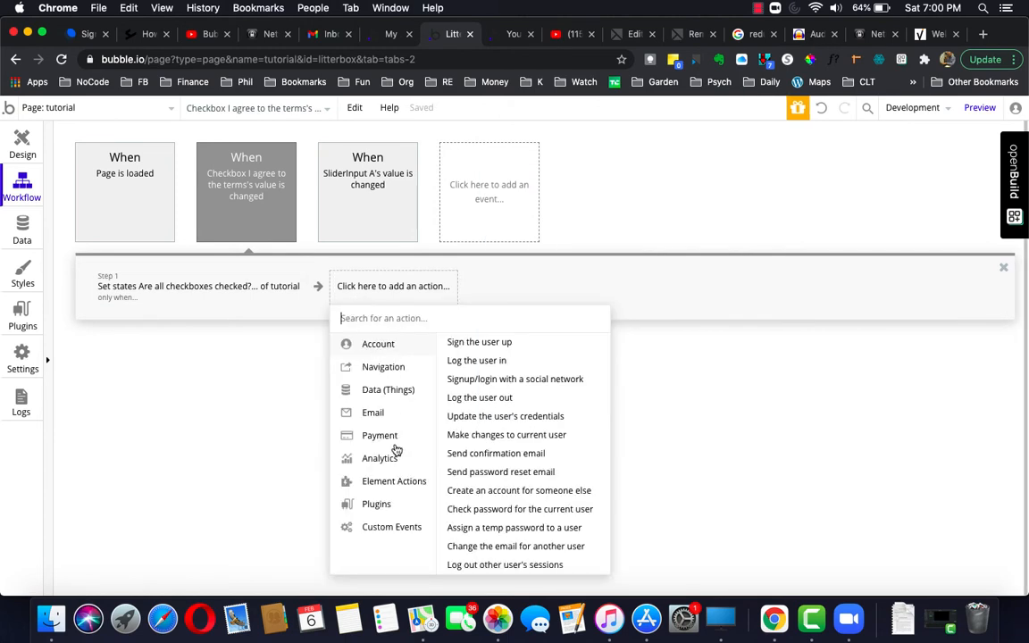
click(393, 480)
click(533, 394)
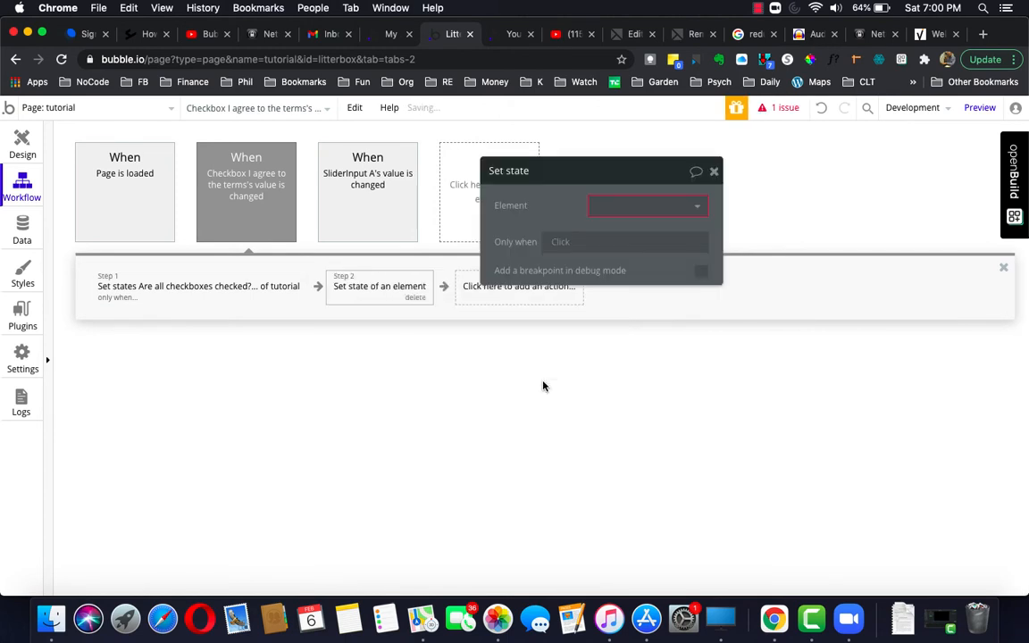
click(620, 205)
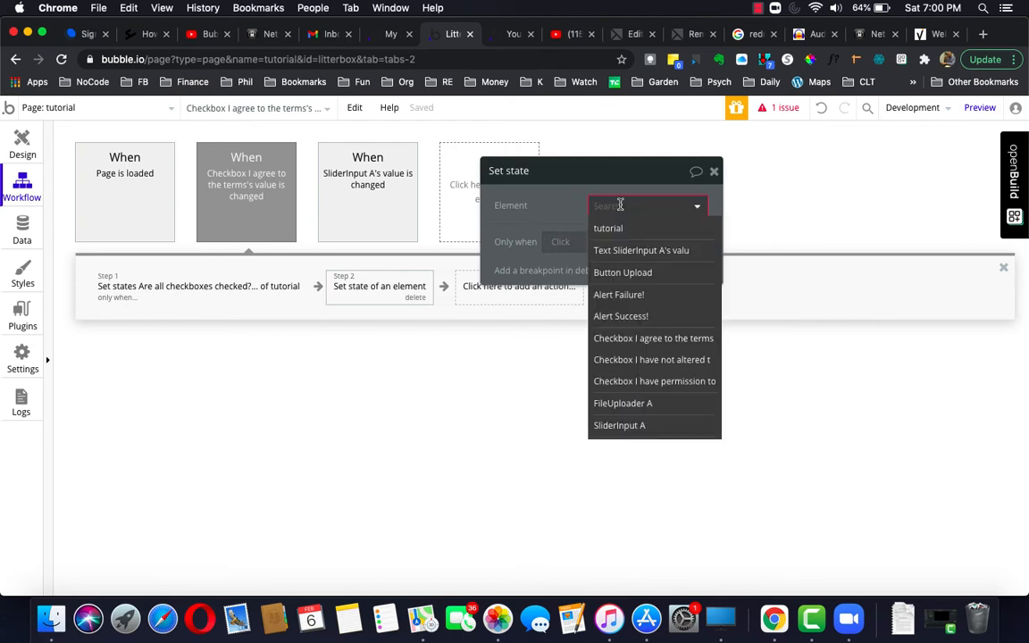
click(626, 230)
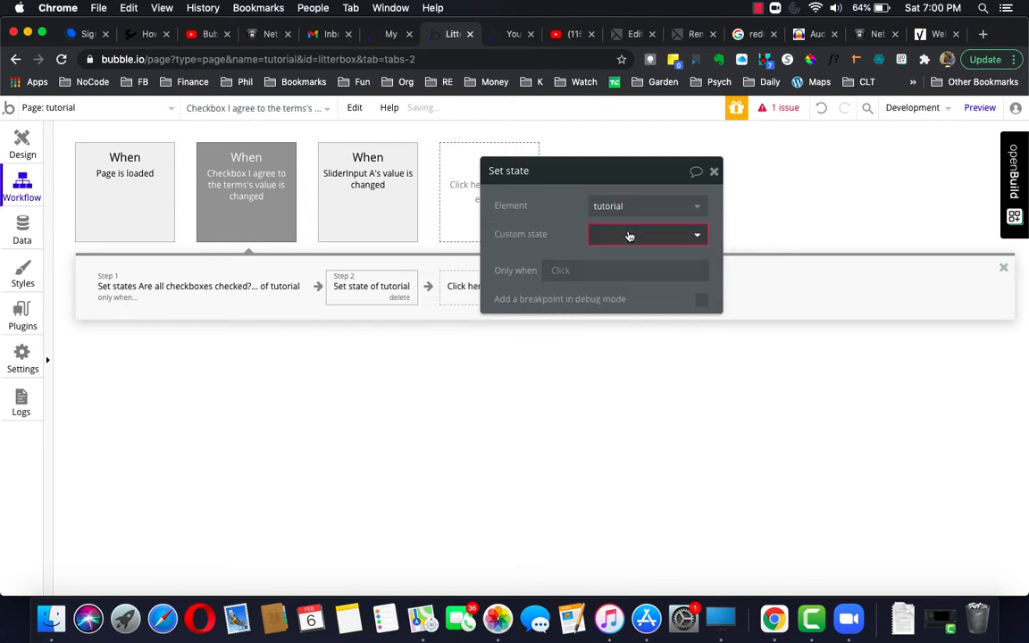
click(629, 236)
click(631, 256)
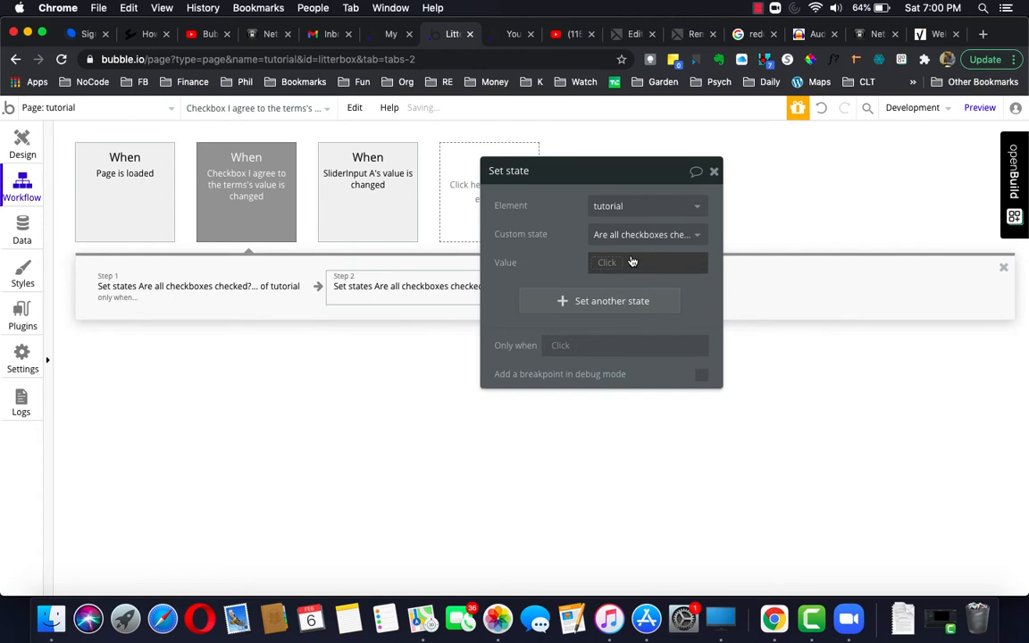
click(605, 264)
click(606, 325)
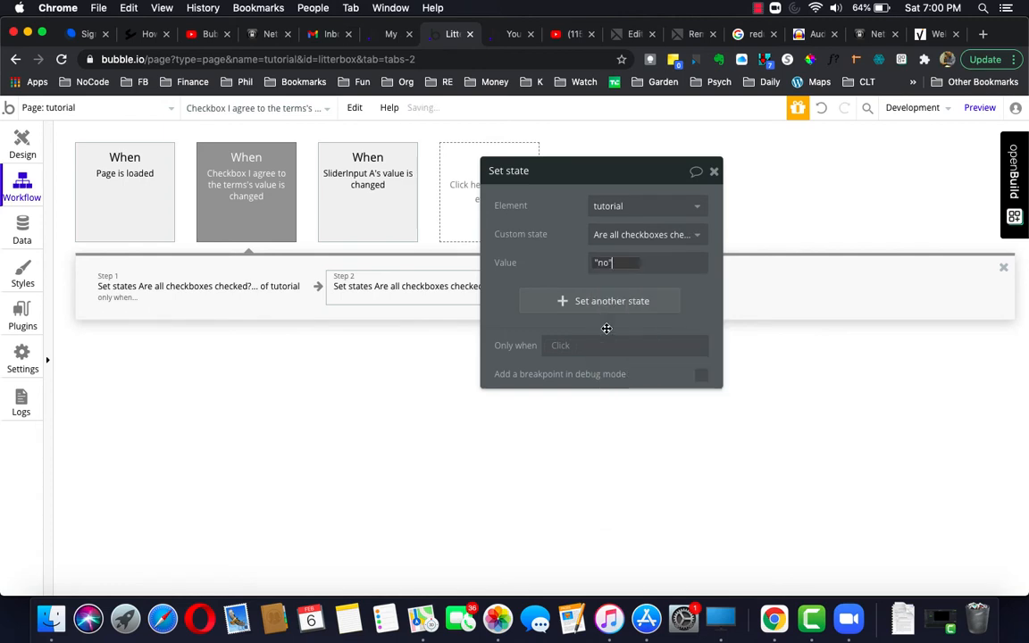
Restrict the "no" state action to run only when the agree-to-terms, have-not-altered or have-permission checkbox isn't checked, joined with "or".
click(564, 346)
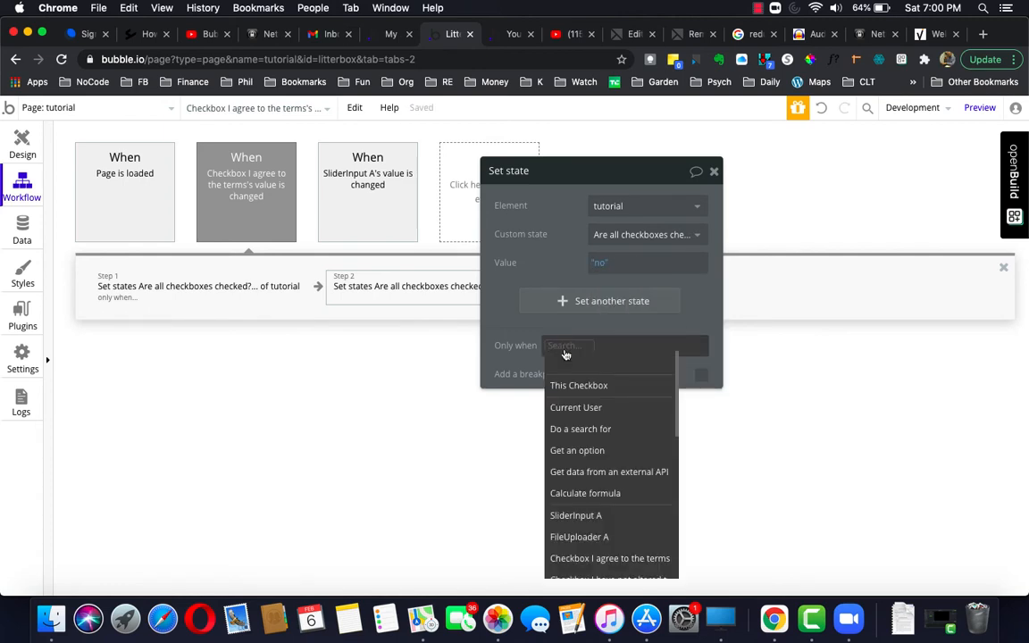
click(587, 559)
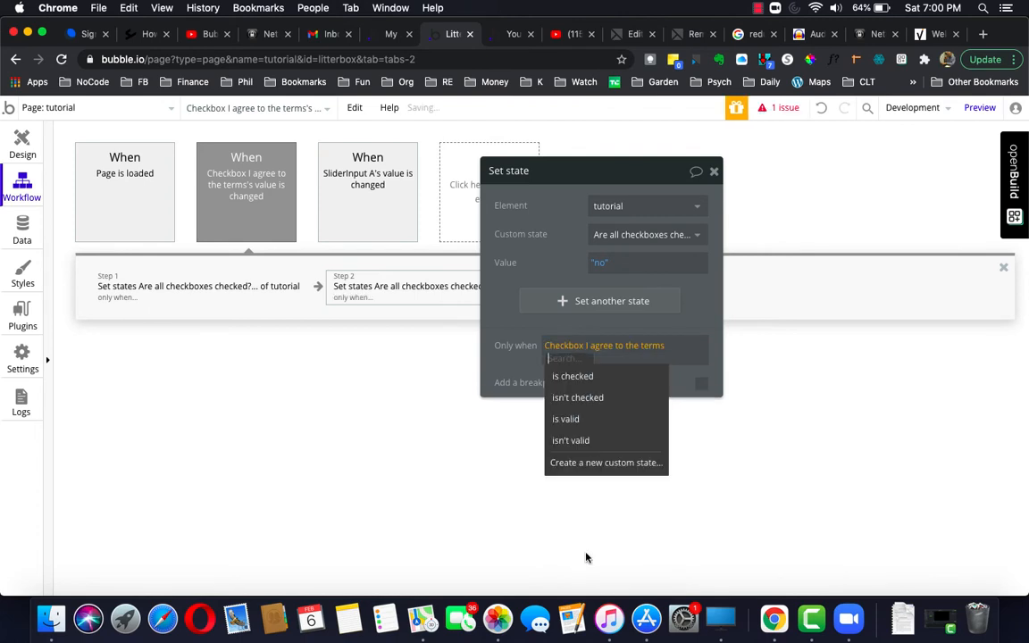
click(589, 398)
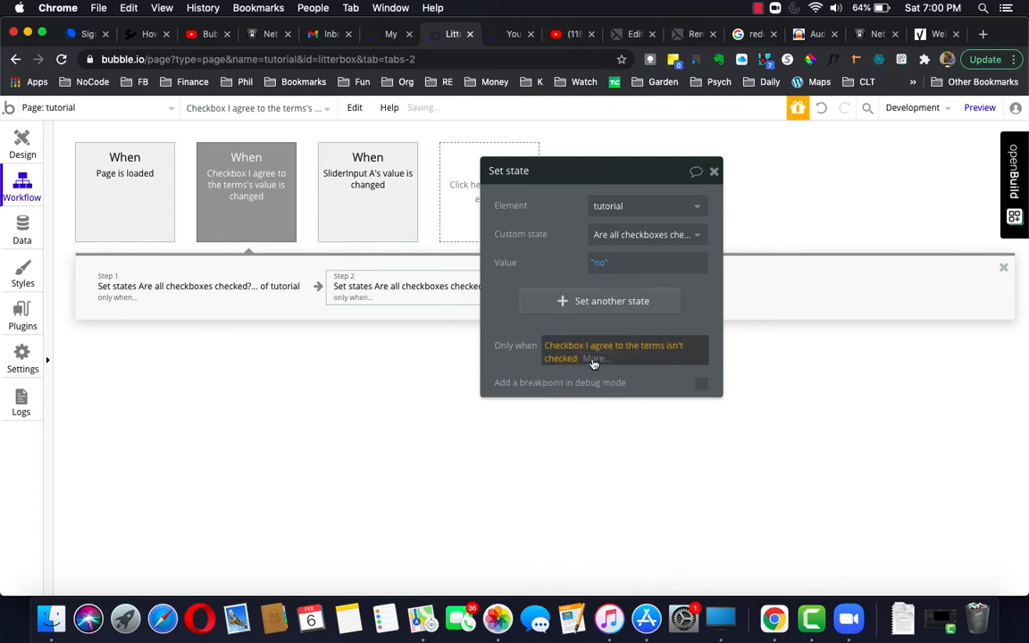
click(593, 361)
click(592, 421)
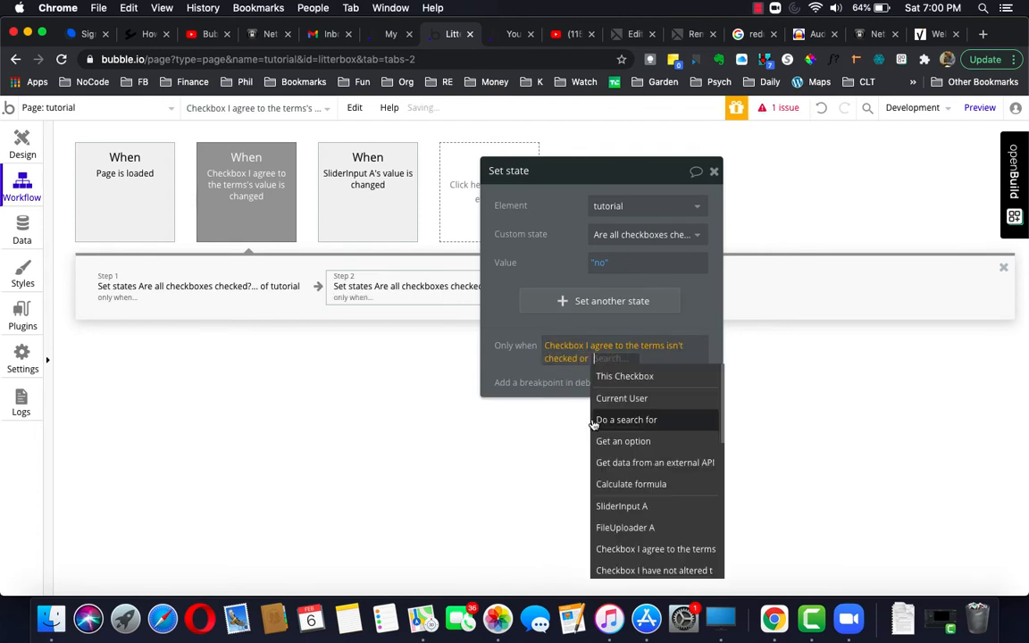
click(601, 570)
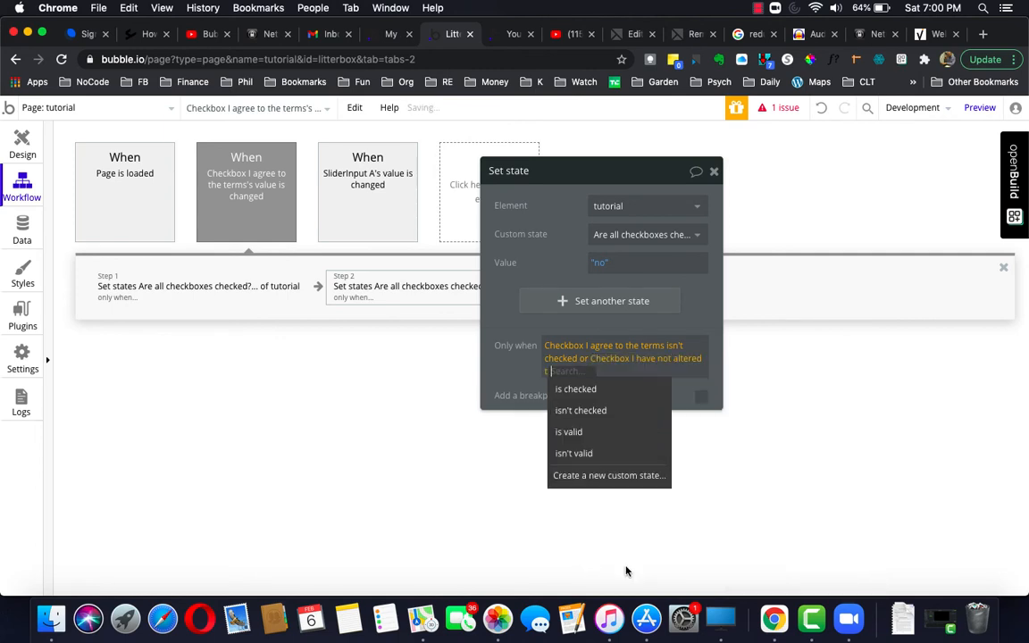
click(593, 410)
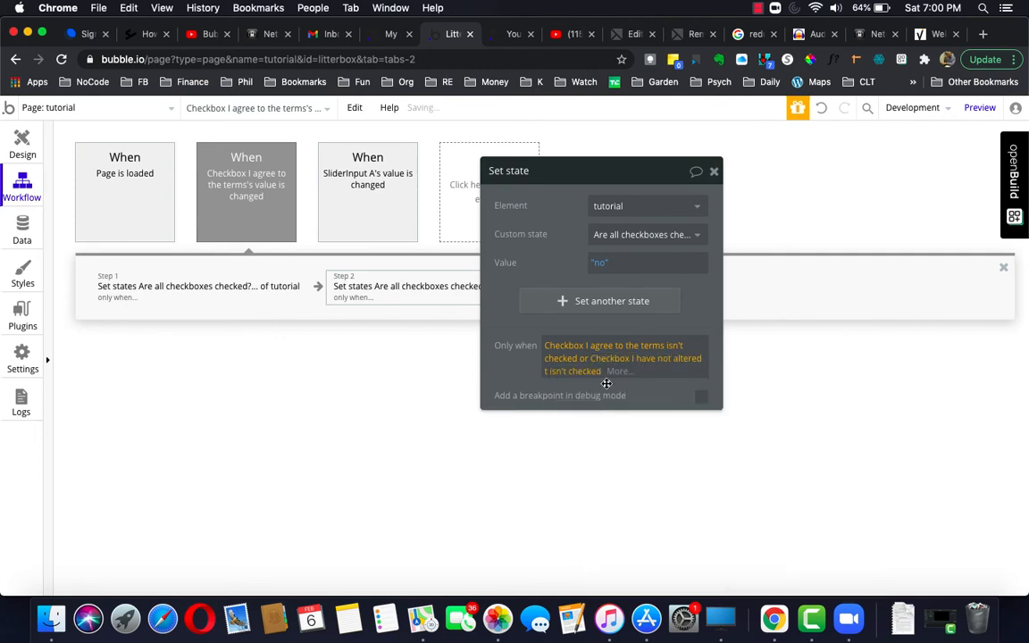
click(616, 371)
click(615, 426)
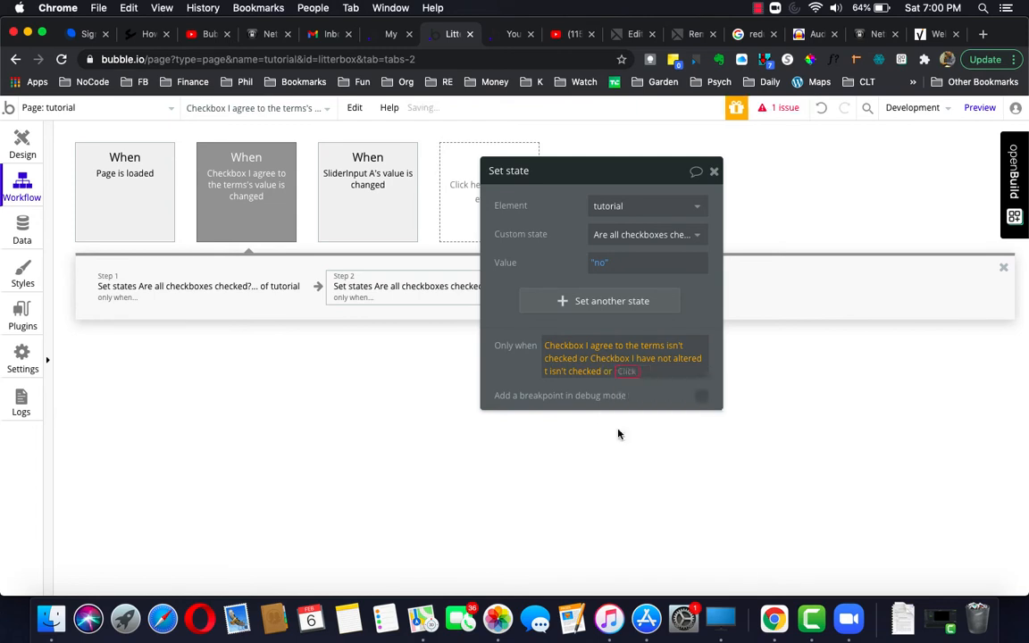
scroll(634, 523, down, 2)
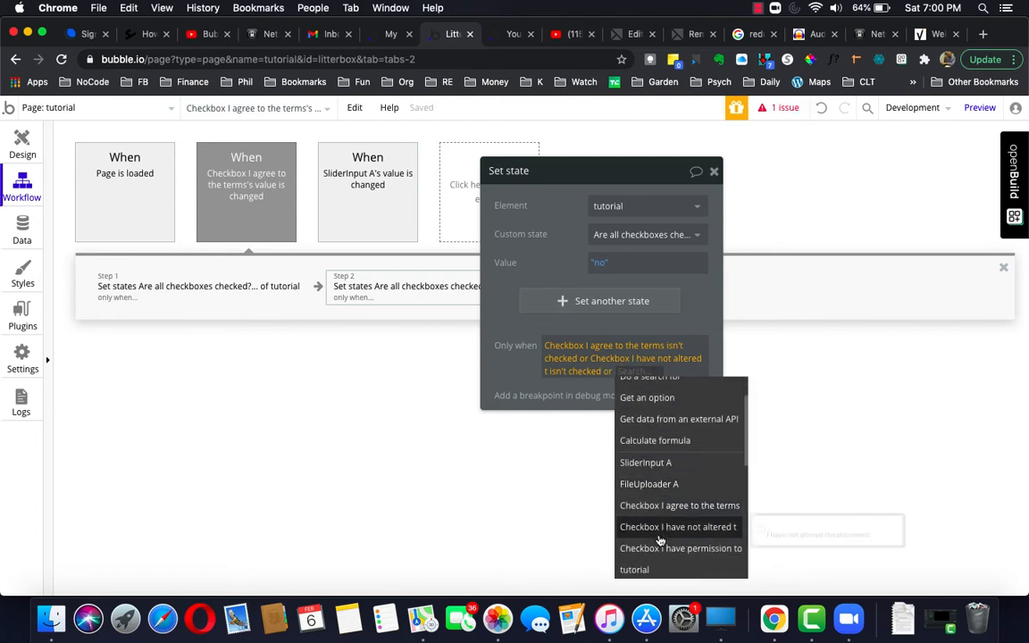
click(660, 547)
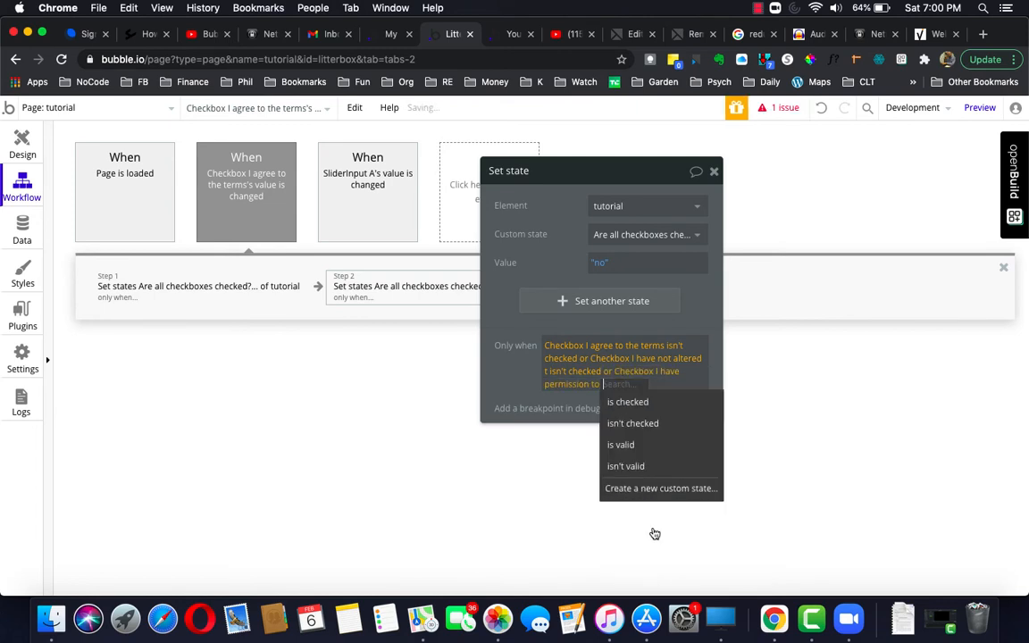
click(635, 423)
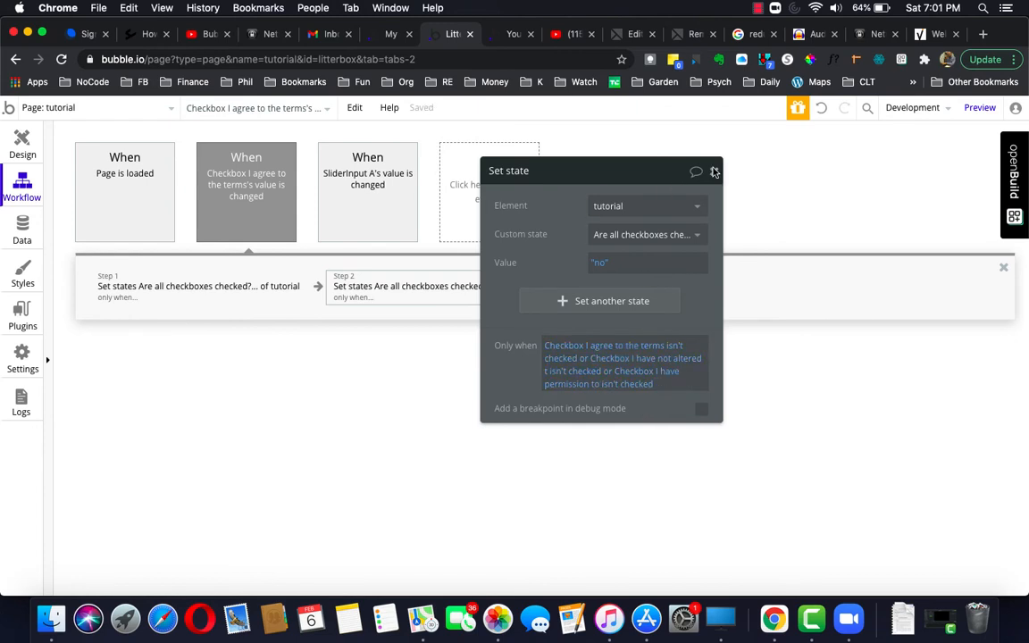
click(715, 172)
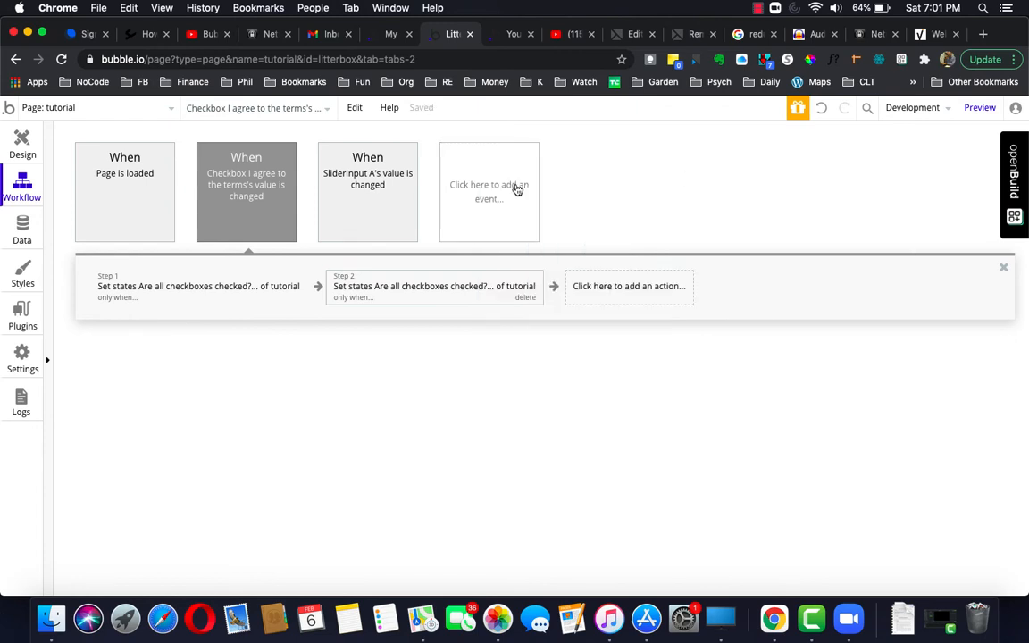
Duplicate the "I agree to the terms" checkbox event and point the copy at the "I have not altered t" checkbox.
right_click(265, 214)
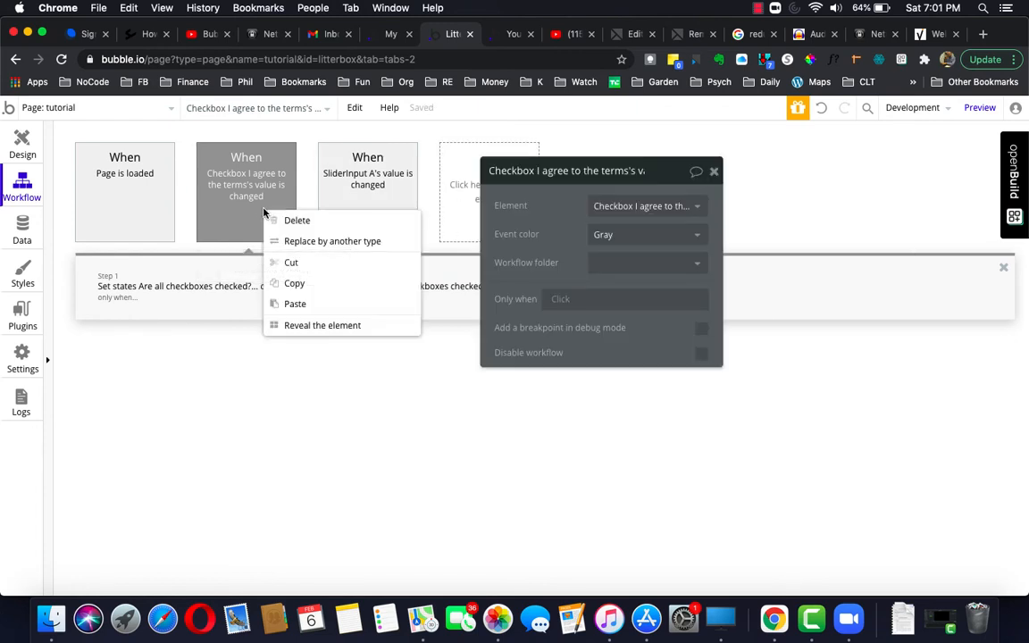
click(294, 284)
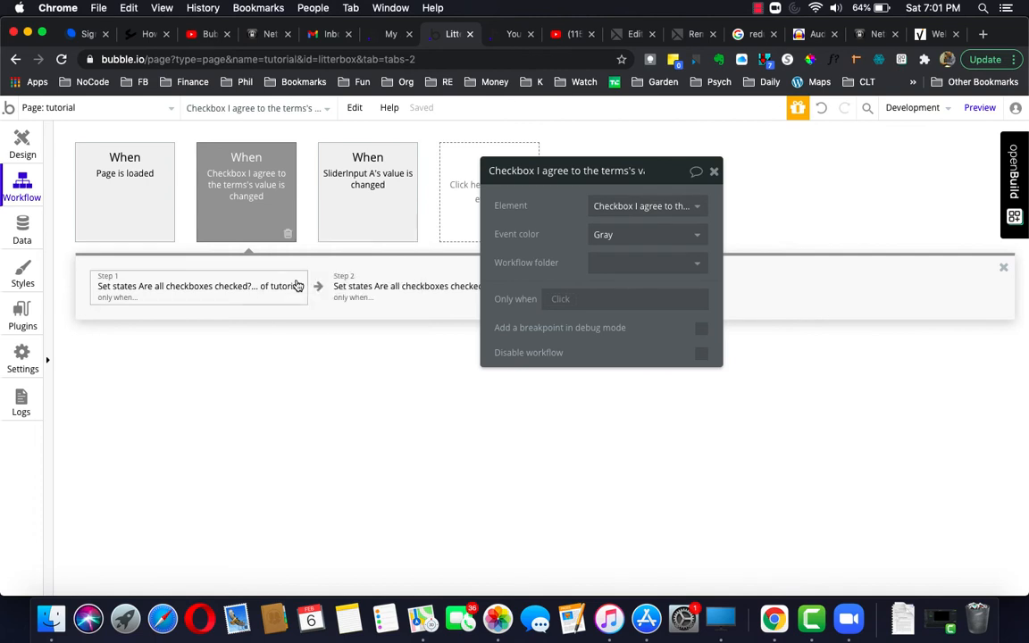
right_click(458, 204)
click(489, 210)
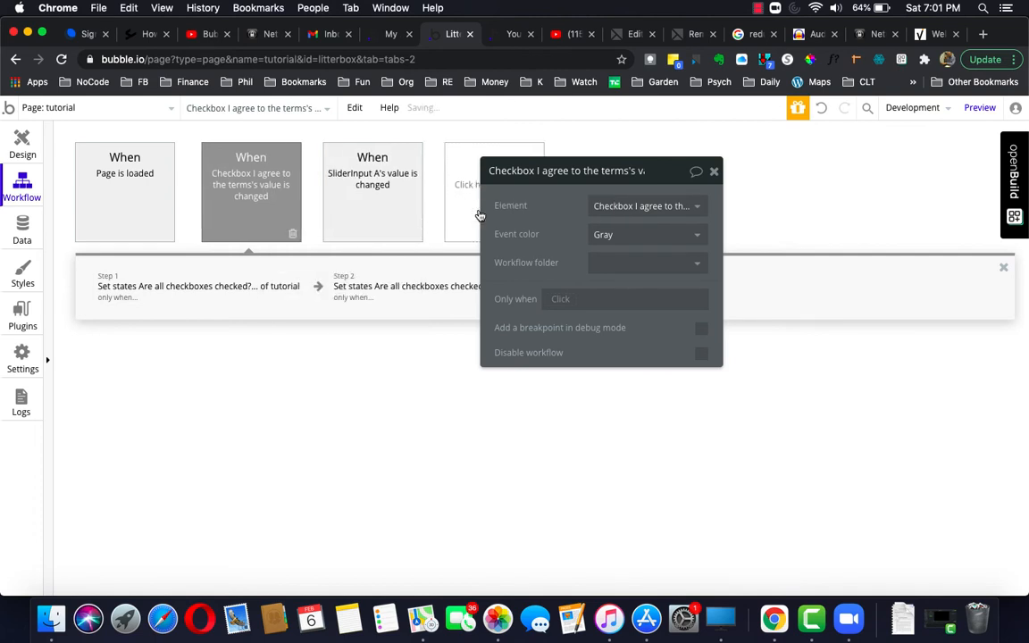
click(256, 190)
click(648, 206)
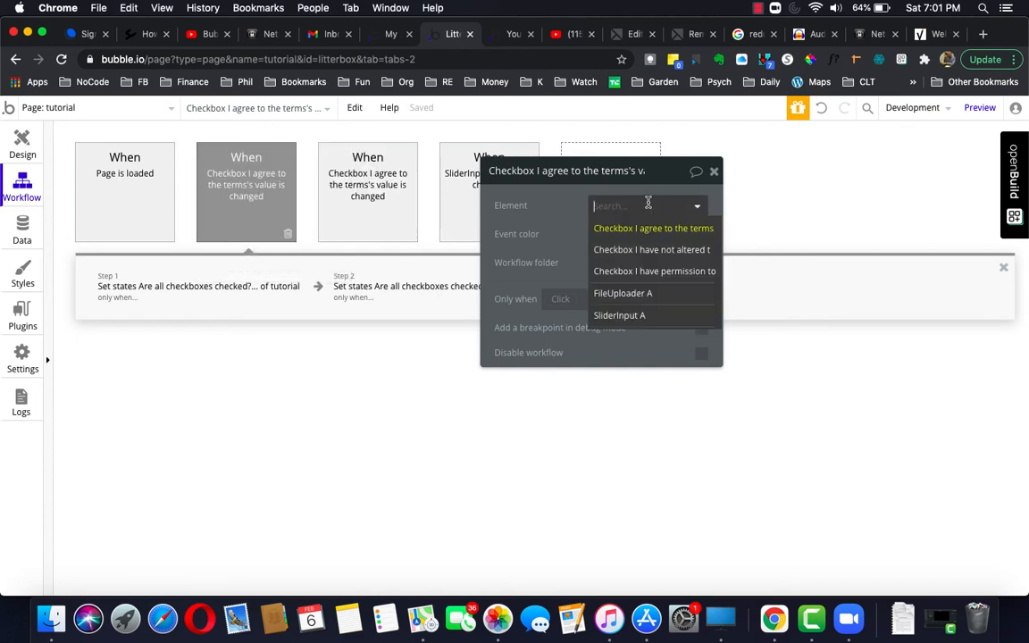
click(653, 250)
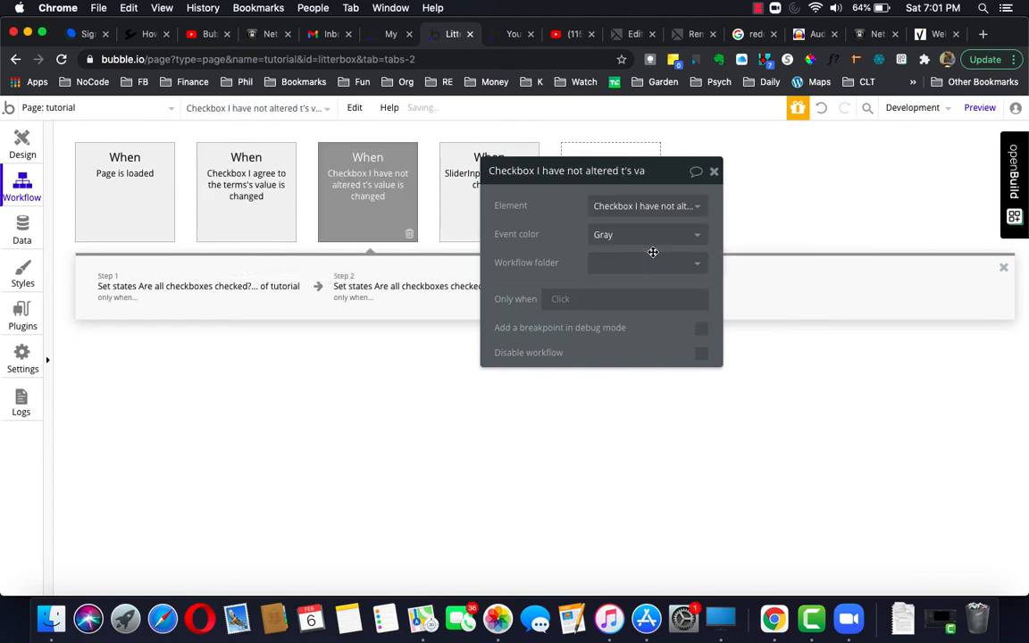
click(714, 172)
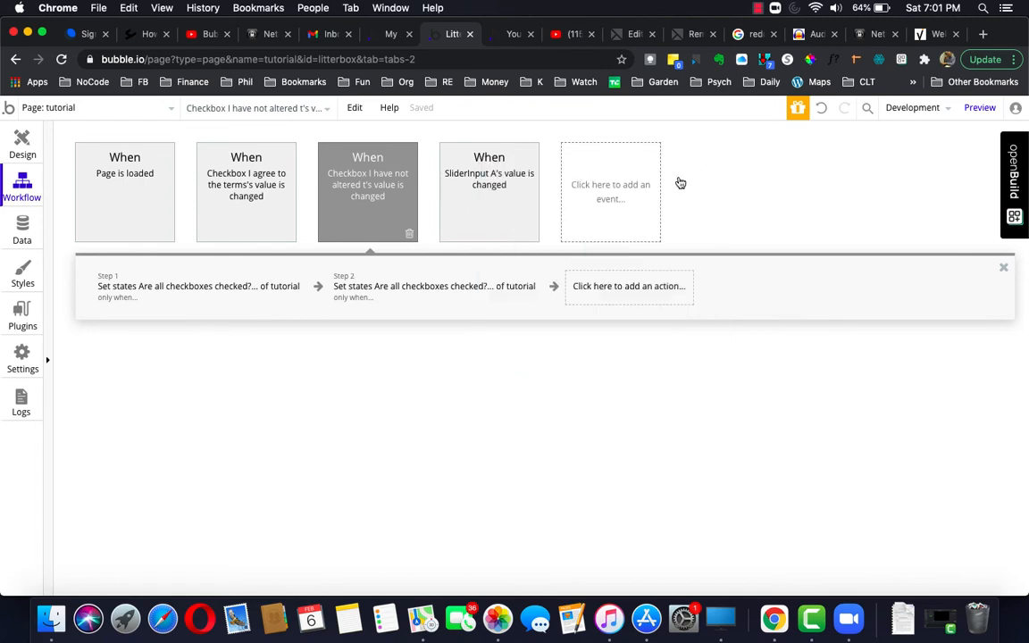
Paste another copy of the checkbox event and set its element to the "I have permission to" checkbox.
right_click(621, 190)
click(645, 197)
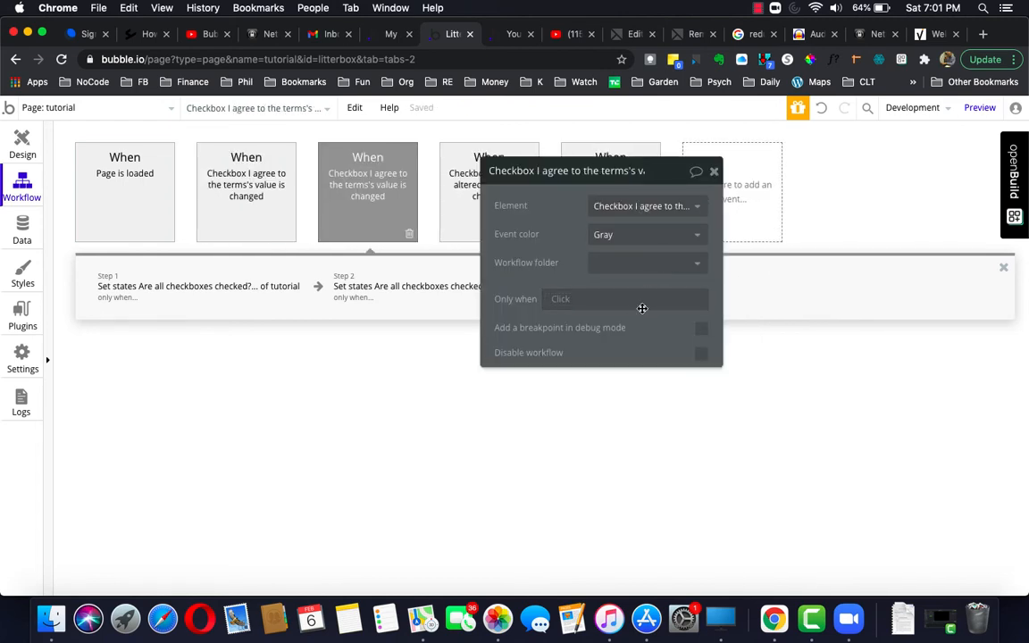
click(652, 206)
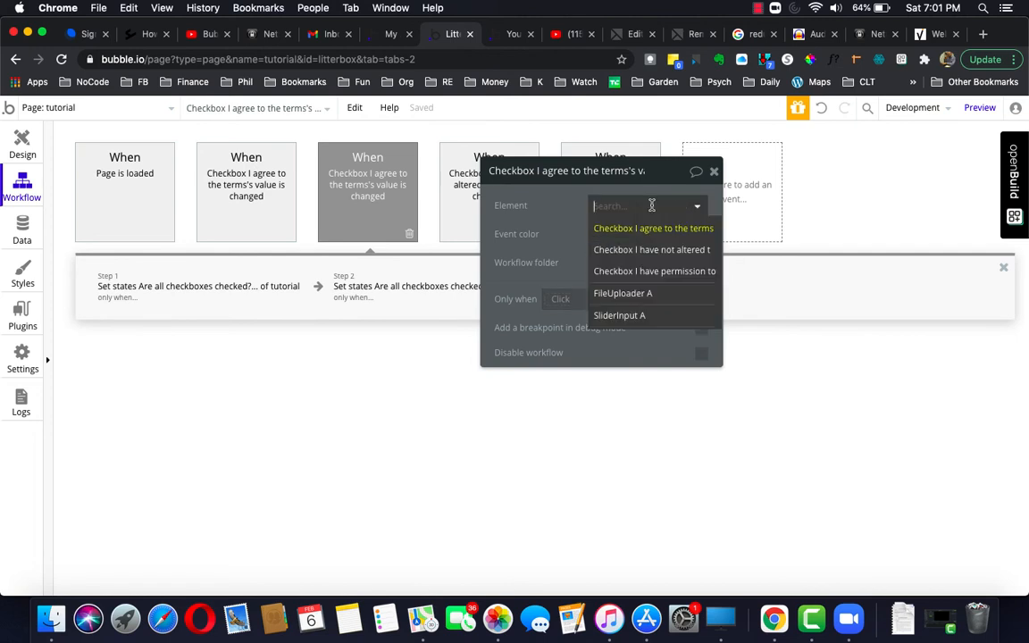
click(657, 273)
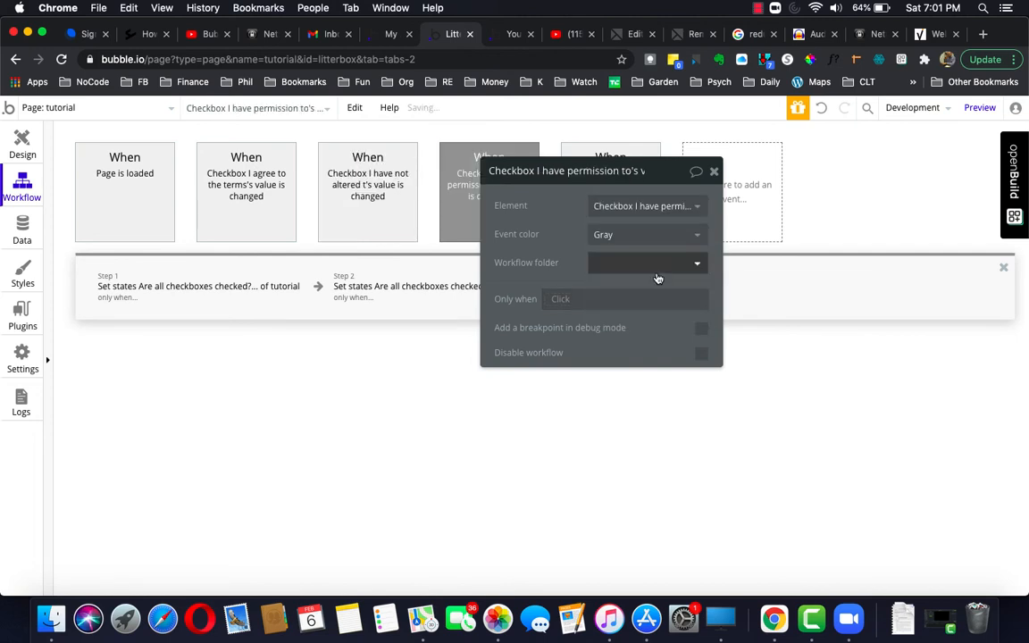
Add an event that runs when the value of FileUploader A is changed.
click(715, 171)
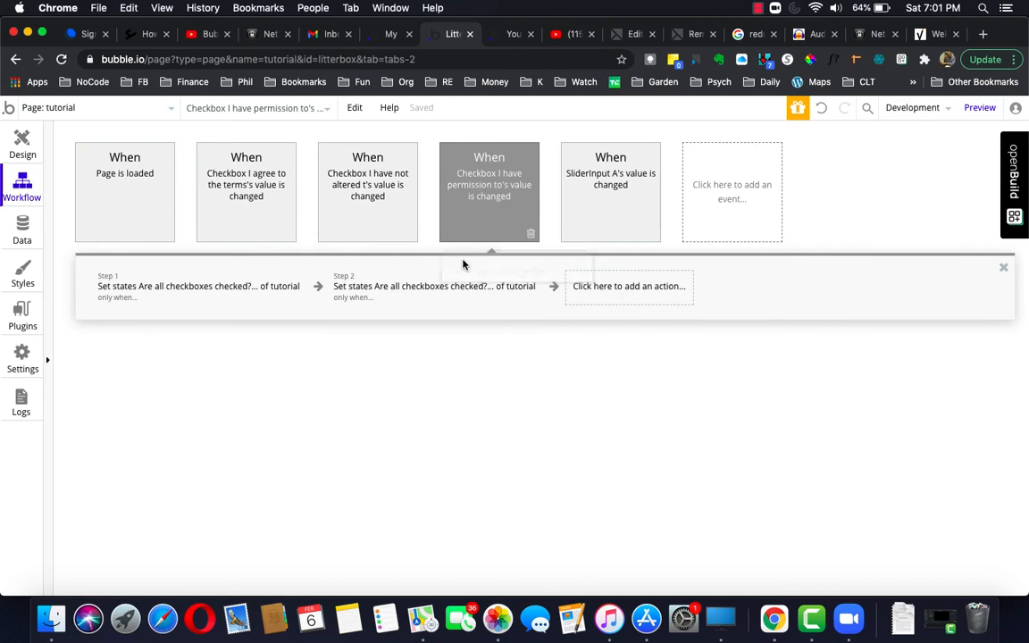
click(704, 210)
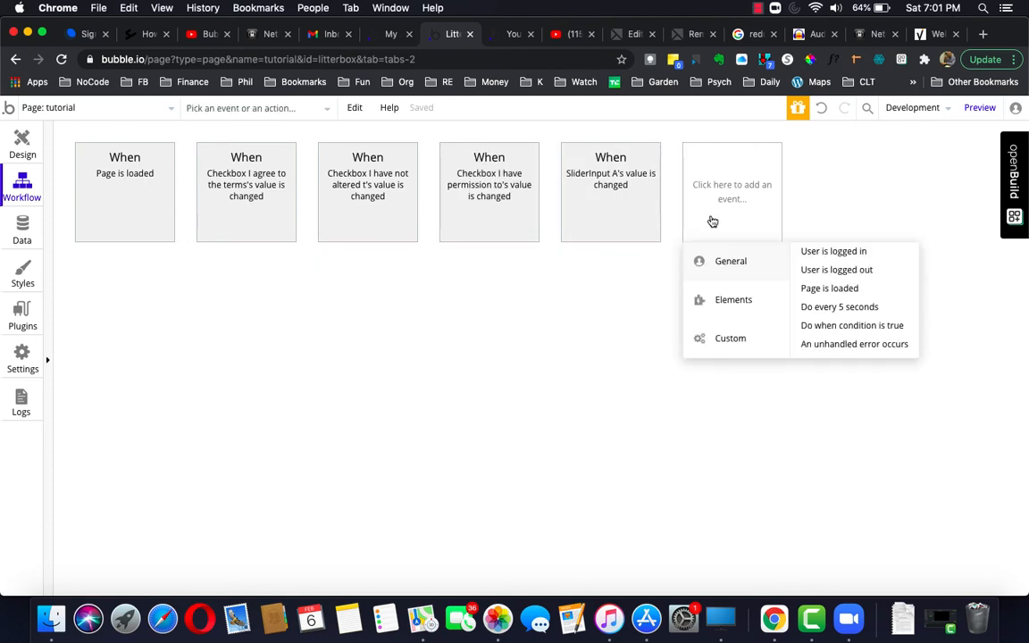
mouse_move(745, 306)
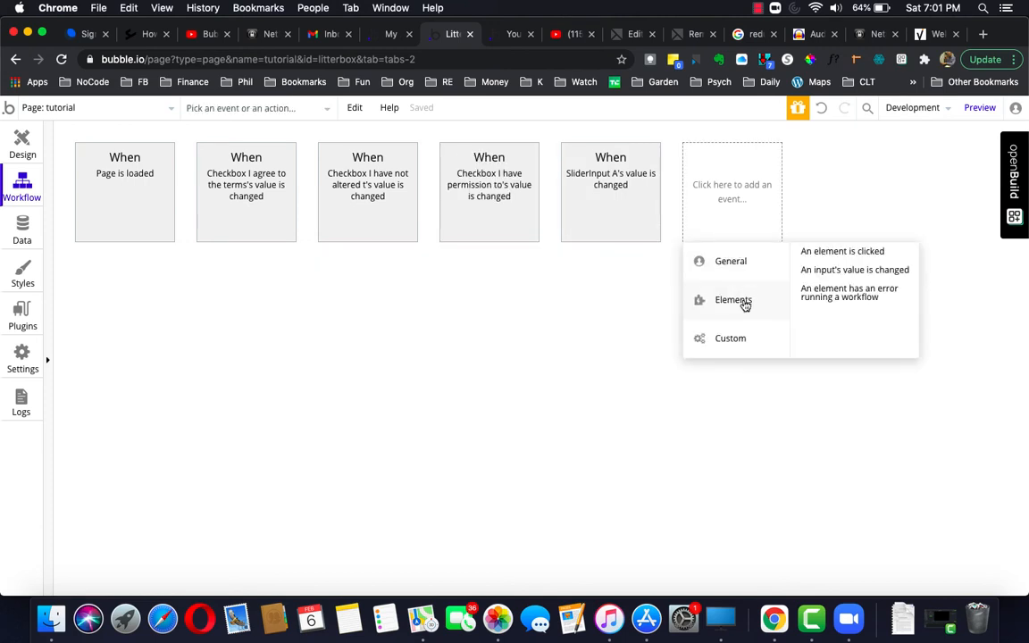
click(835, 273)
click(686, 208)
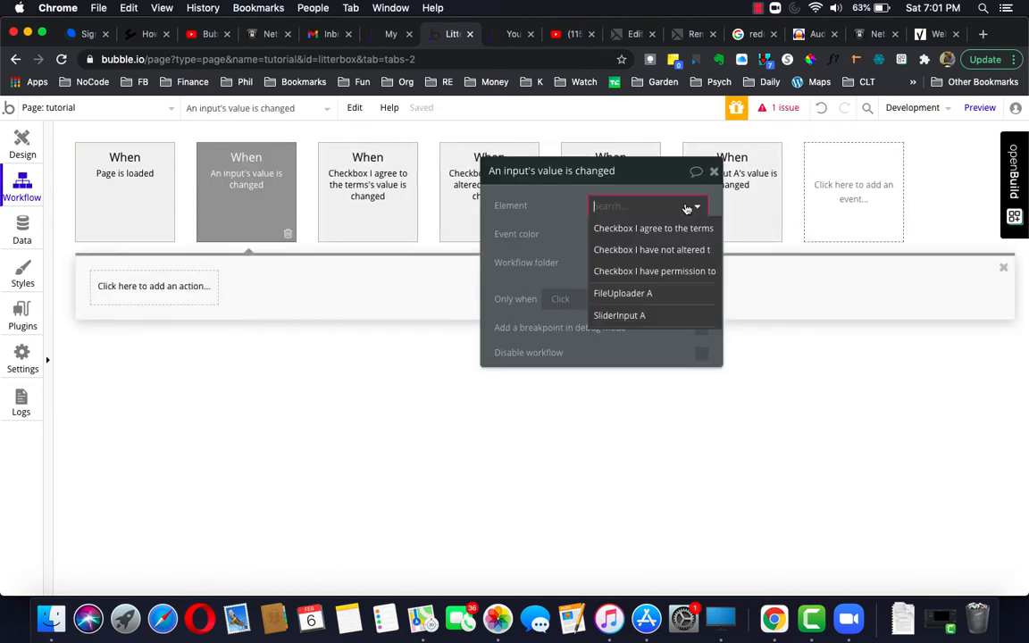
click(650, 294)
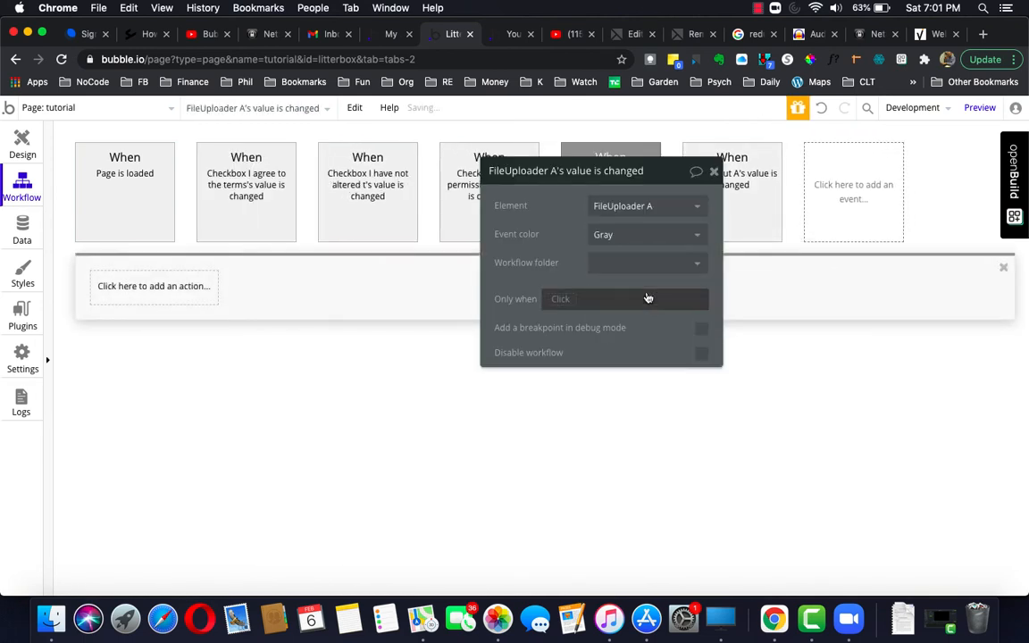
Add a Set state action to the FileUploader A event that sets tutorial's "Is file appropriate format?" state to "yes".
click(177, 296)
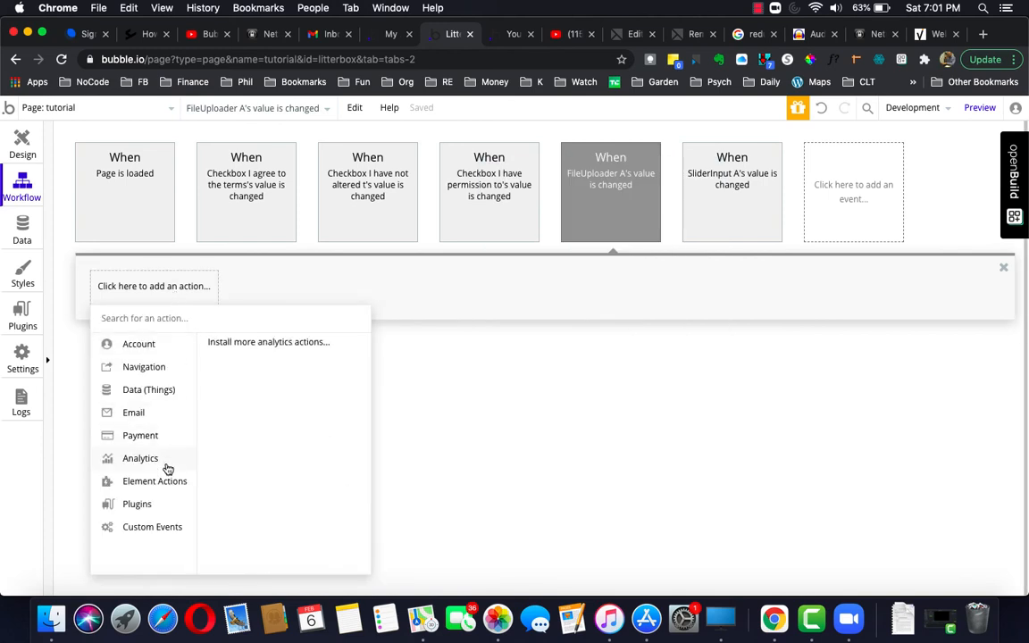
mouse_move(166, 484)
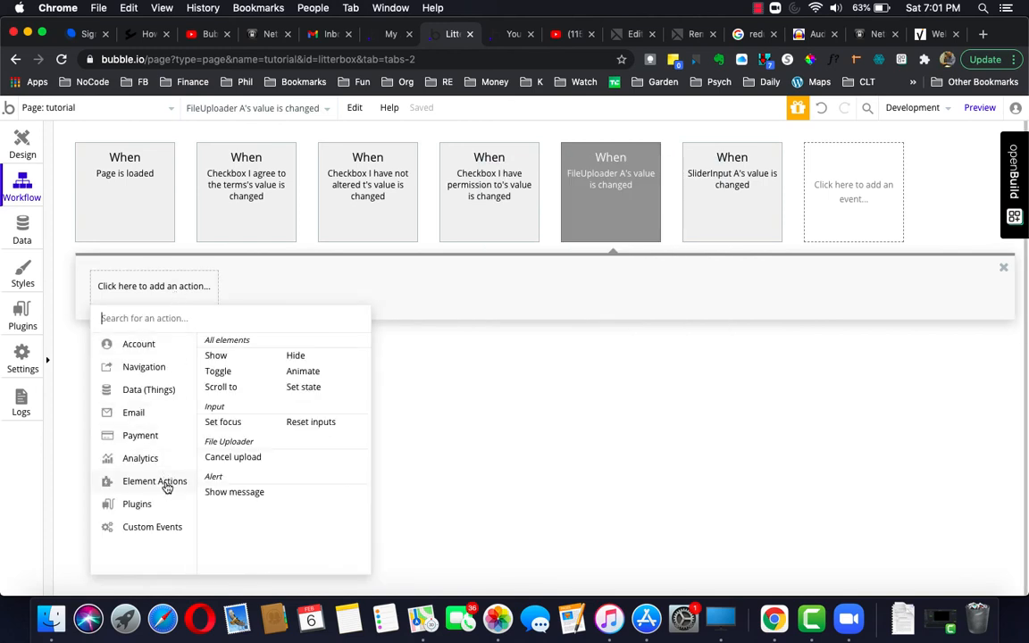
click(312, 387)
click(602, 204)
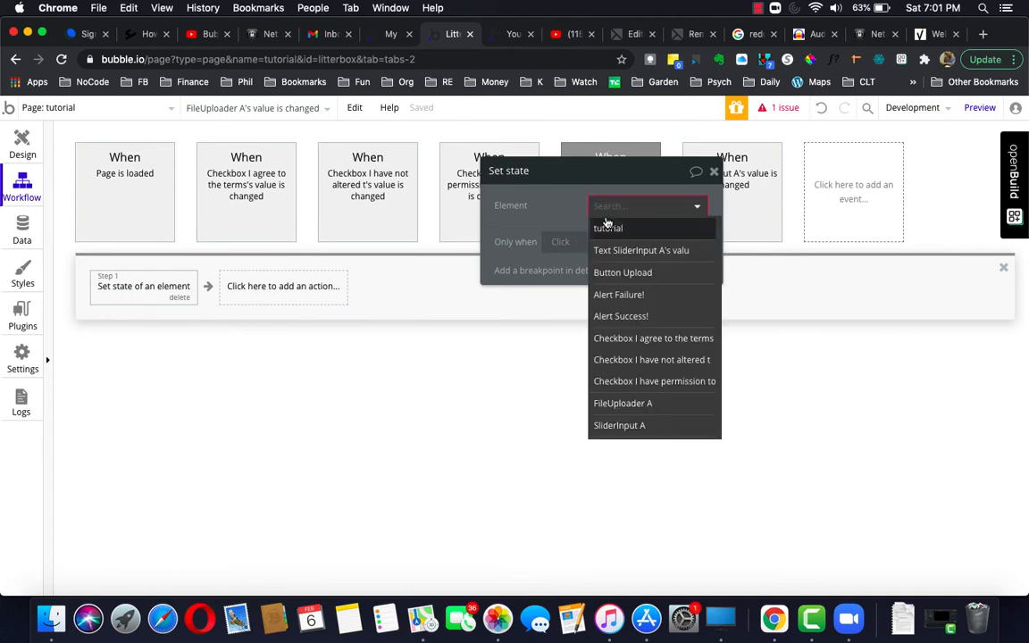
click(611, 232)
click(611, 237)
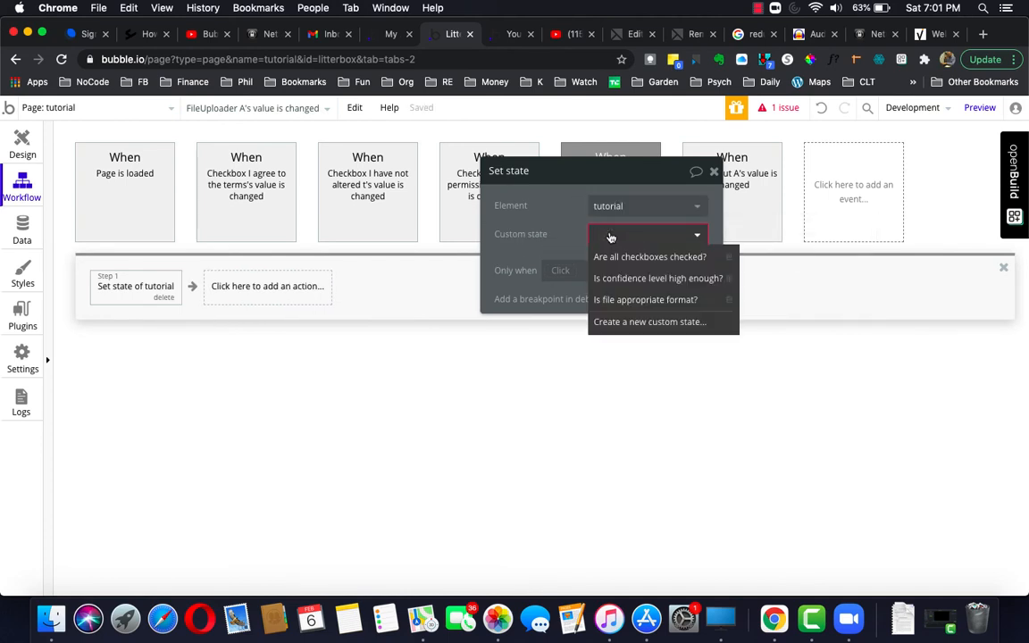
click(622, 304)
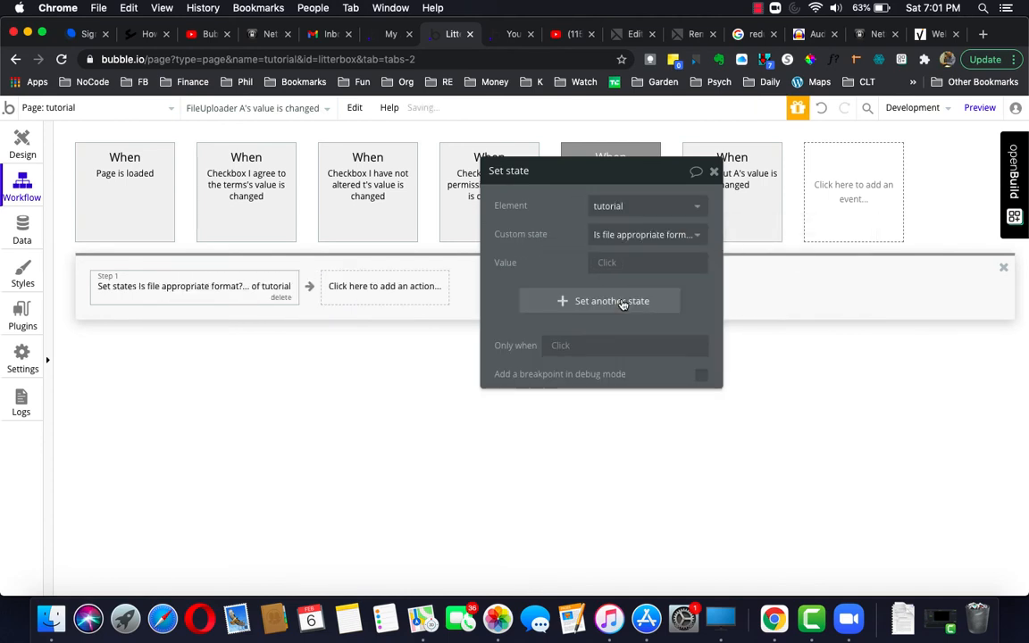
click(608, 262)
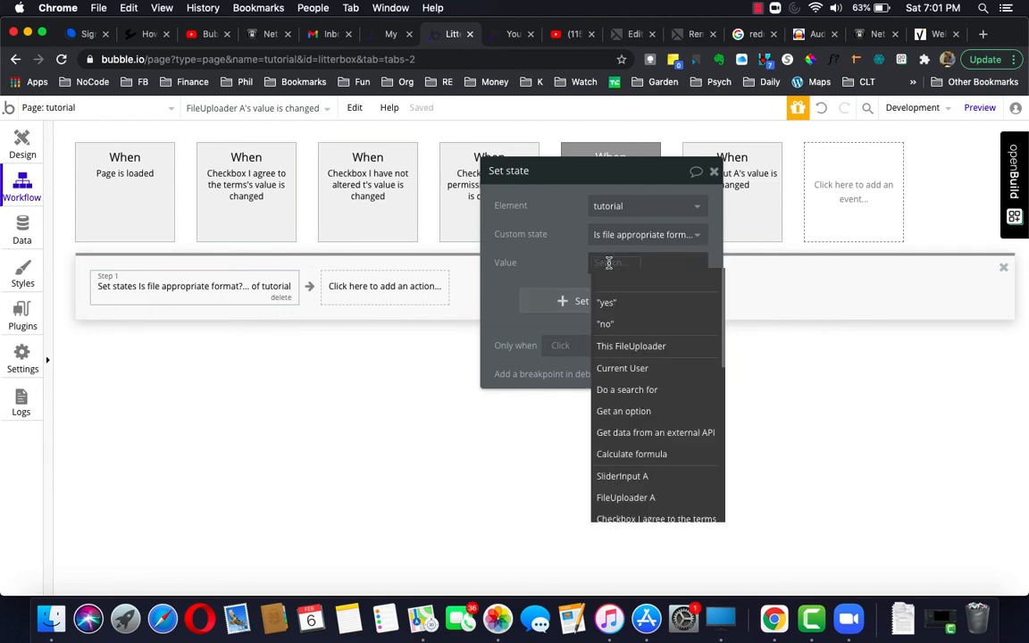
click(607, 302)
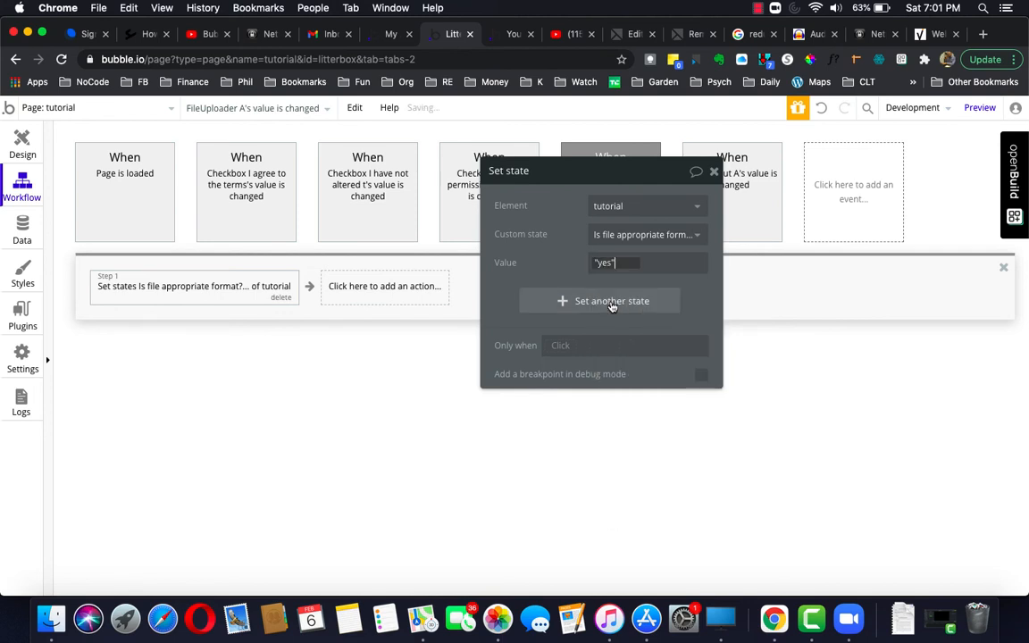
Restrict the "yes" state action to run only when This FileUploader's value's file name contains ".pdf".
click(559, 347)
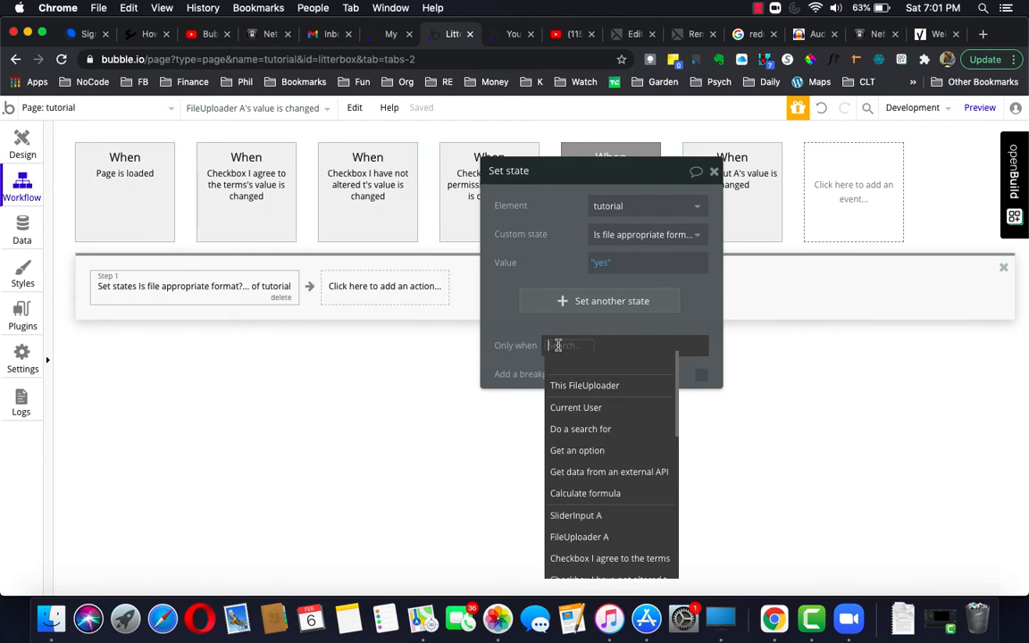
click(582, 390)
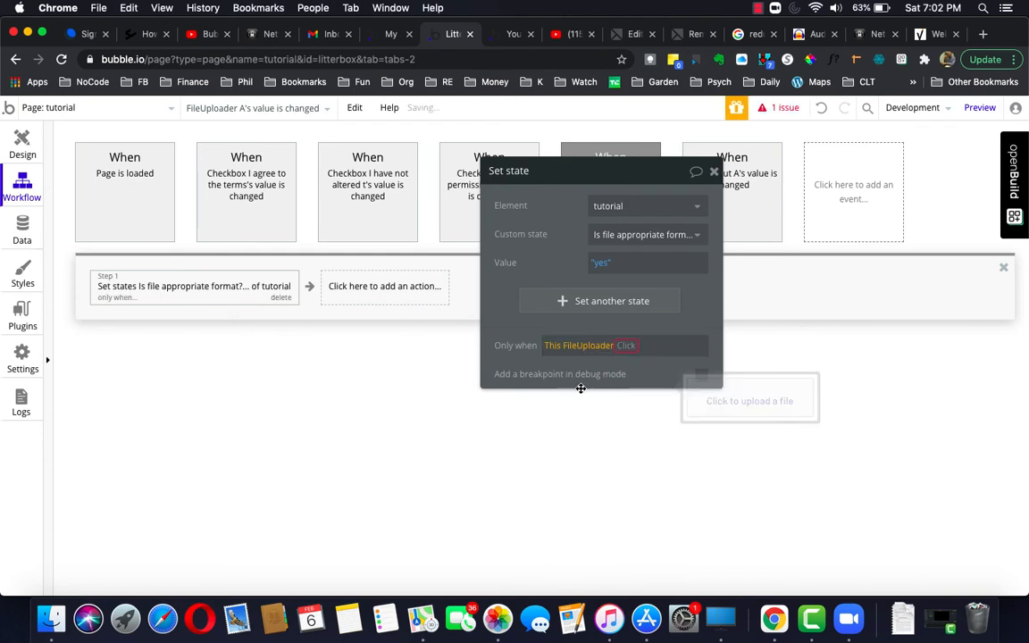
click(634, 365)
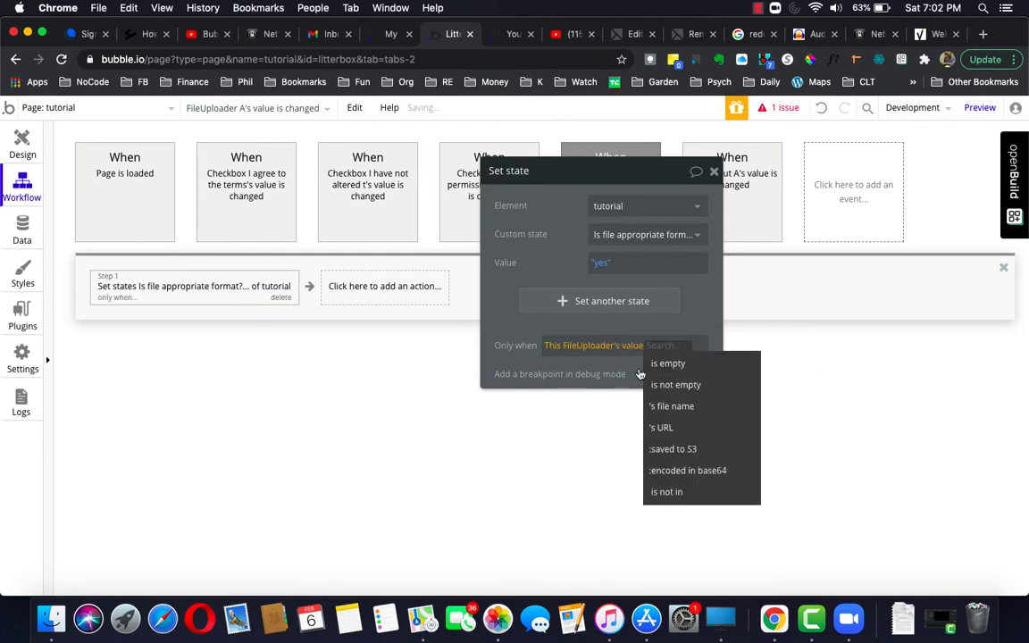
click(671, 408)
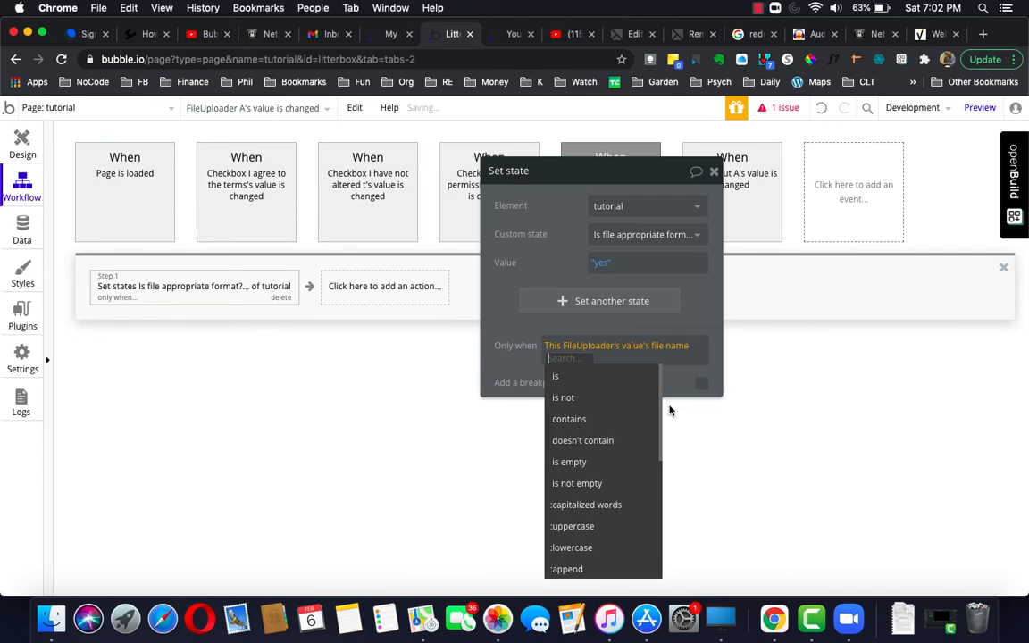
right_click(597, 423)
click(591, 421)
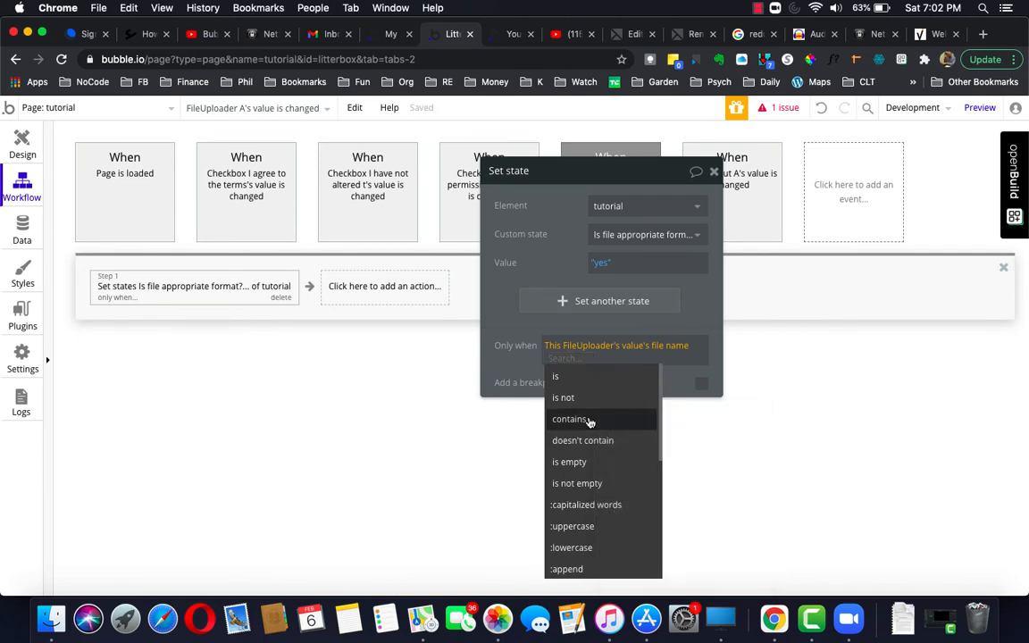
click(582, 422)
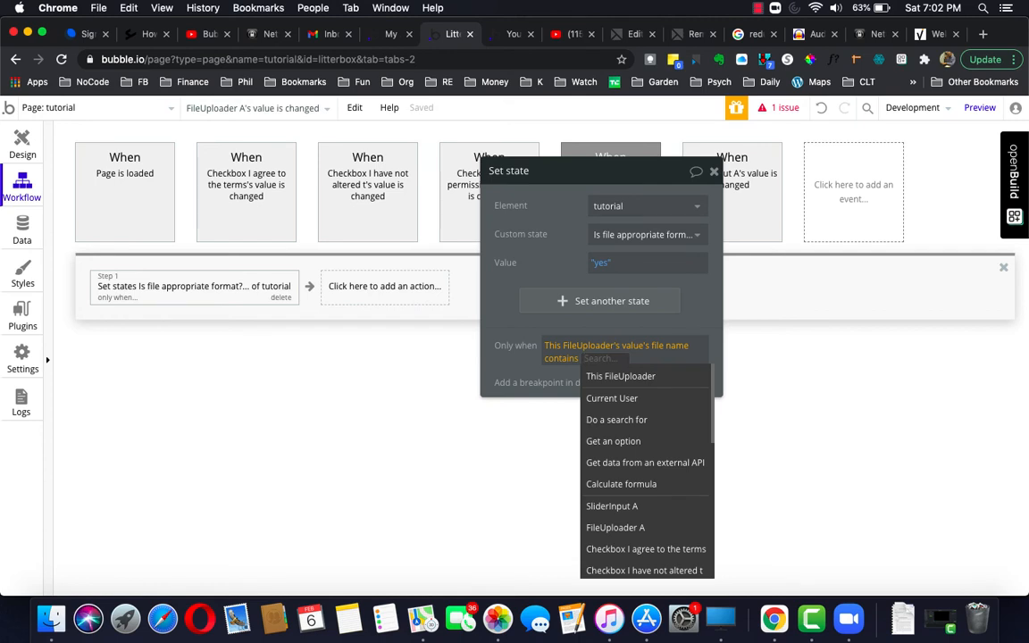
text(.p)
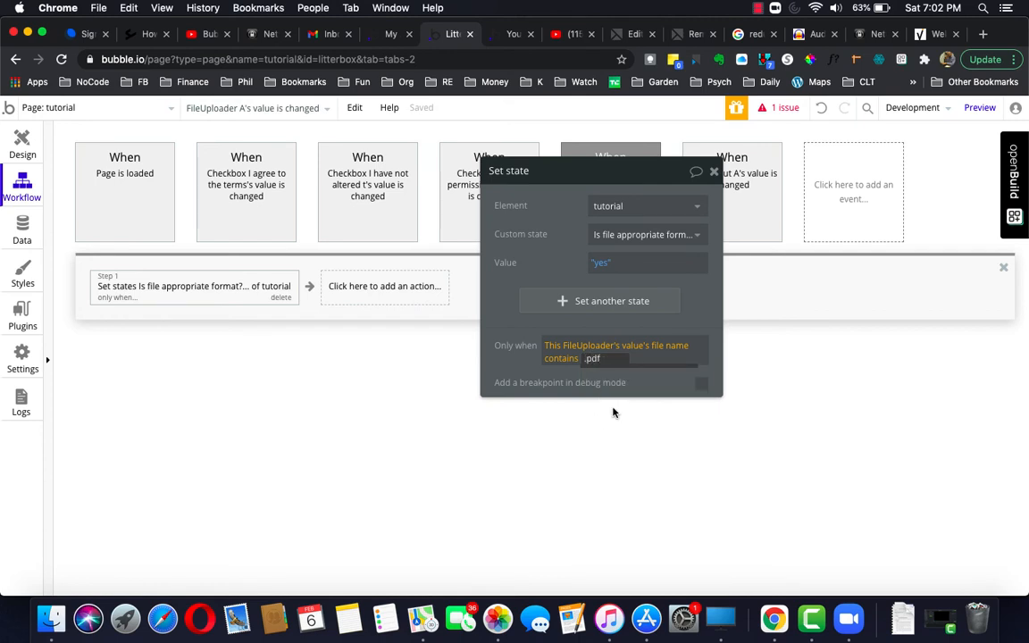
text(df)
key(Return)
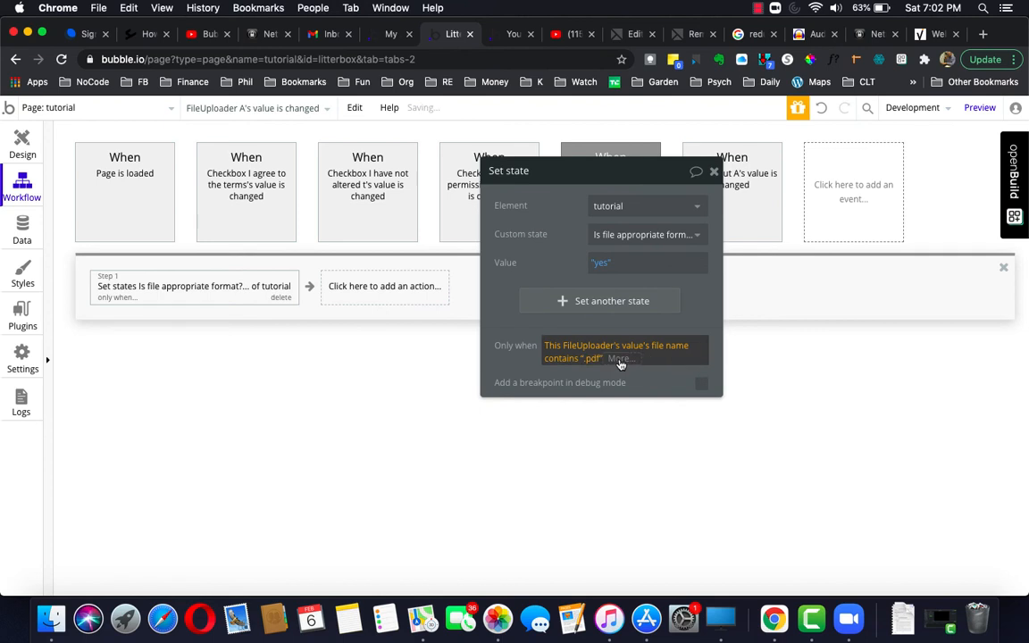
Extend the condition with "or" so it also accepts This FileUploader's value's file name containing ".jpg".
click(620, 360)
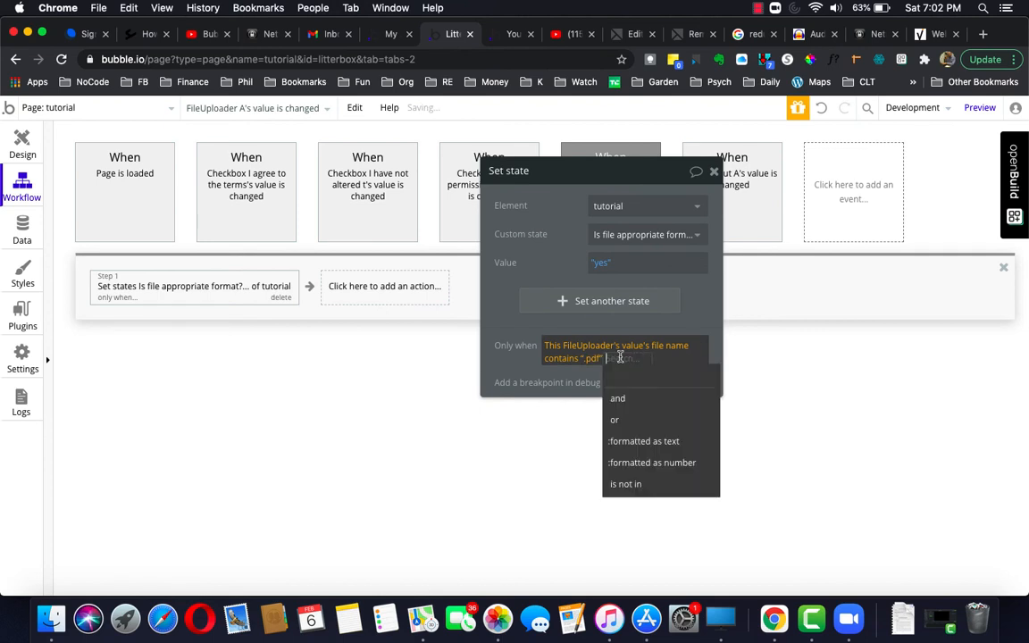
click(619, 422)
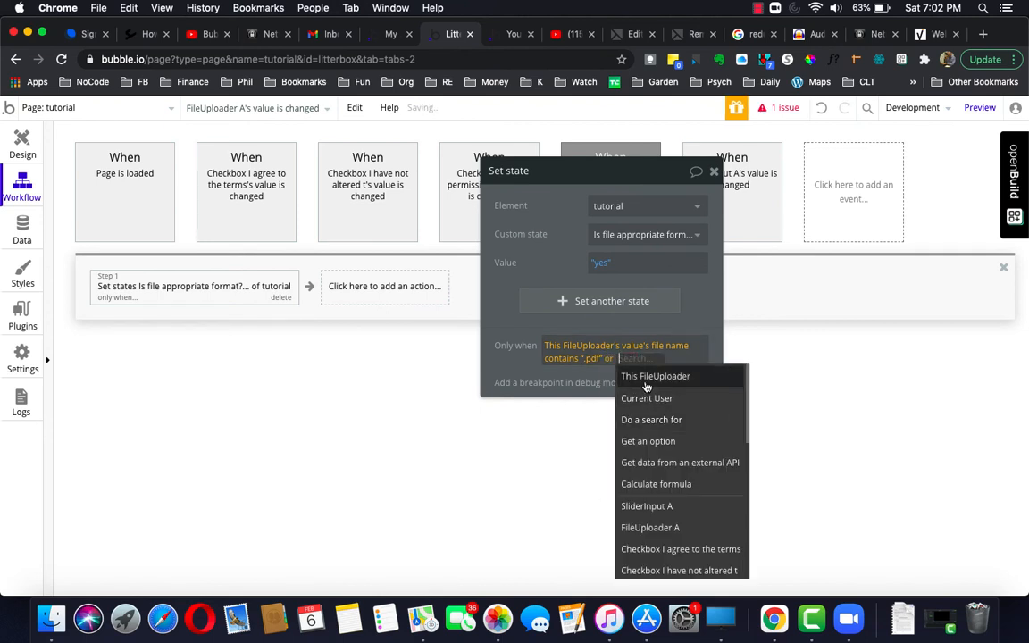
click(679, 377)
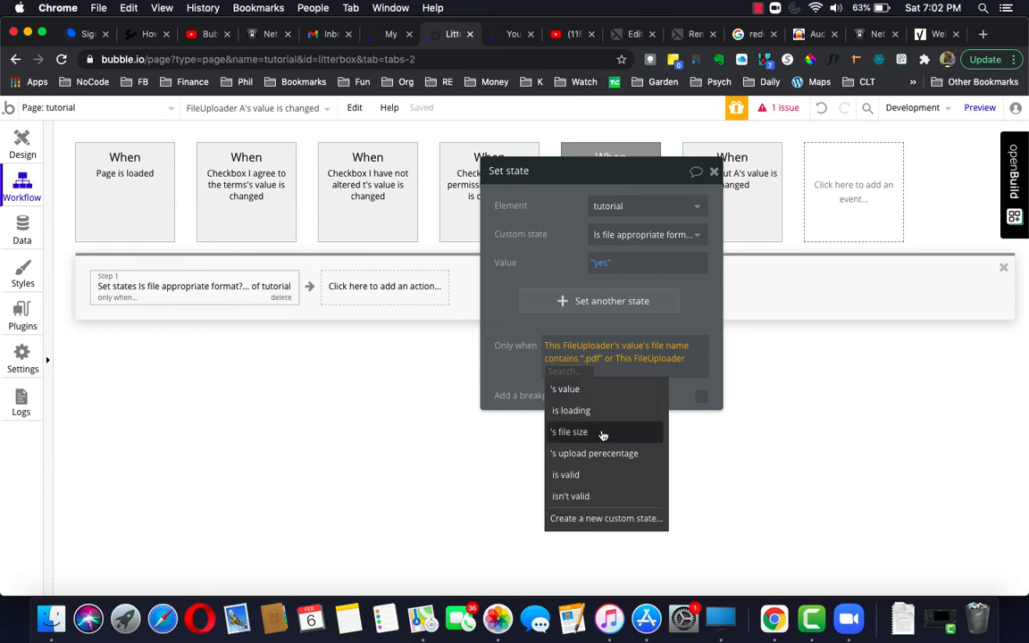
click(607, 389)
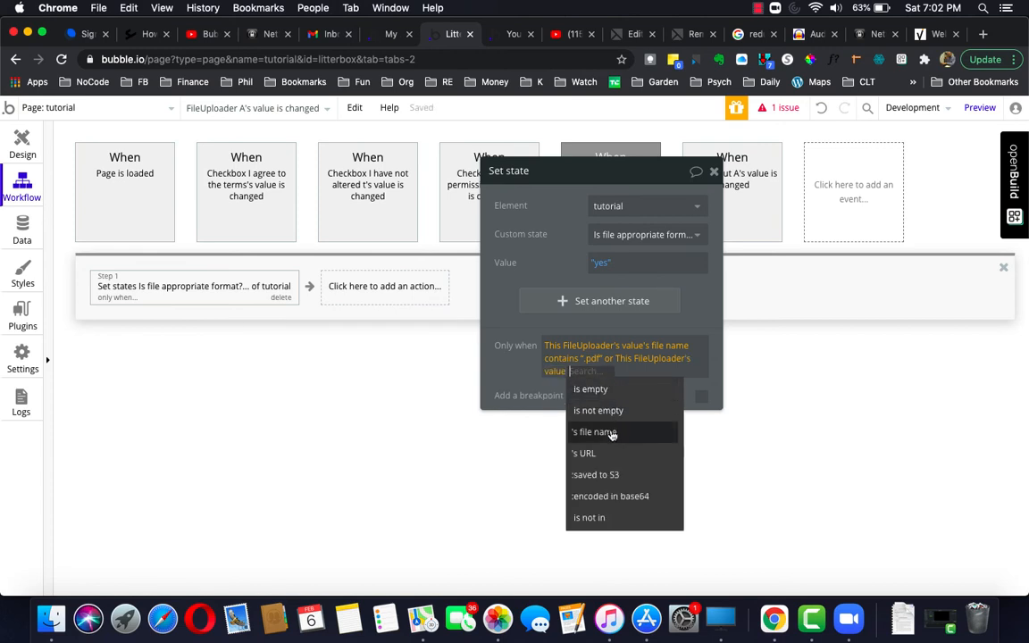
click(607, 432)
click(632, 433)
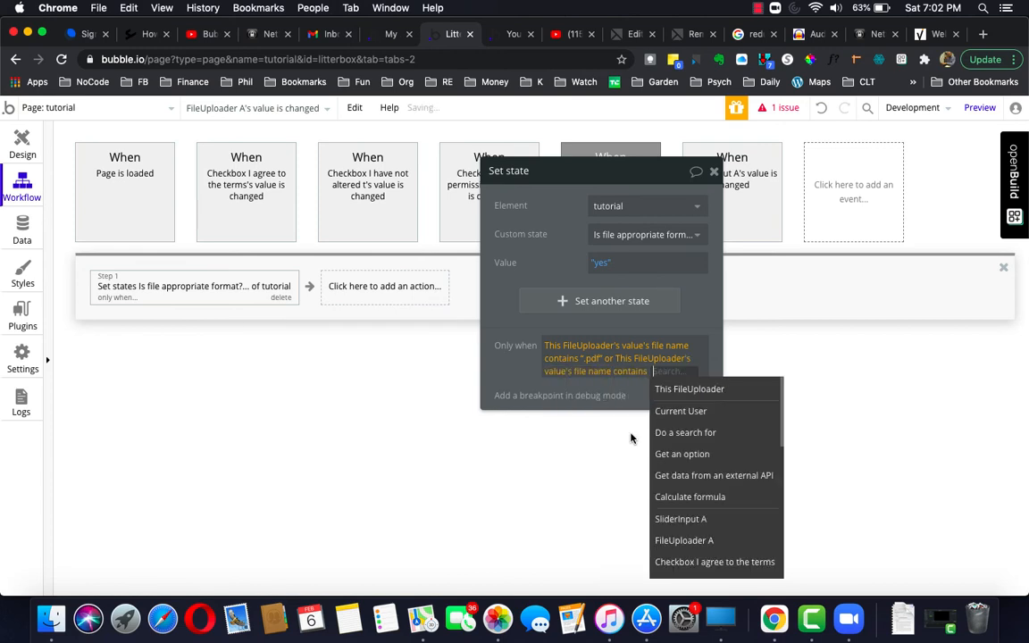
text(.jpg)
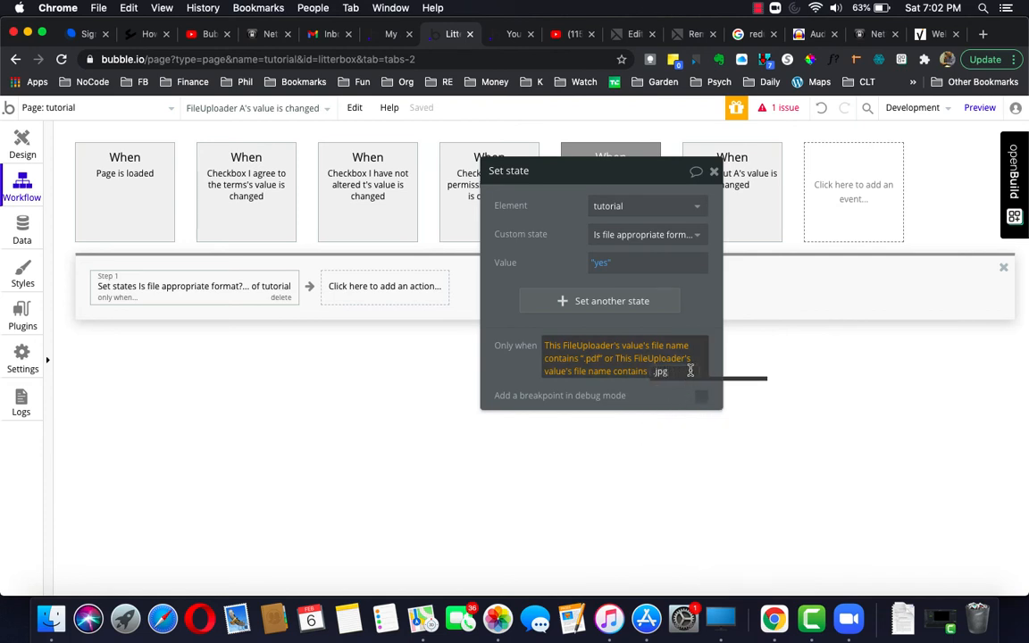
key(Return)
Add a further "or" clause to the condition for This FileUploader's value's file name containing ".jpeg".
click(570, 385)
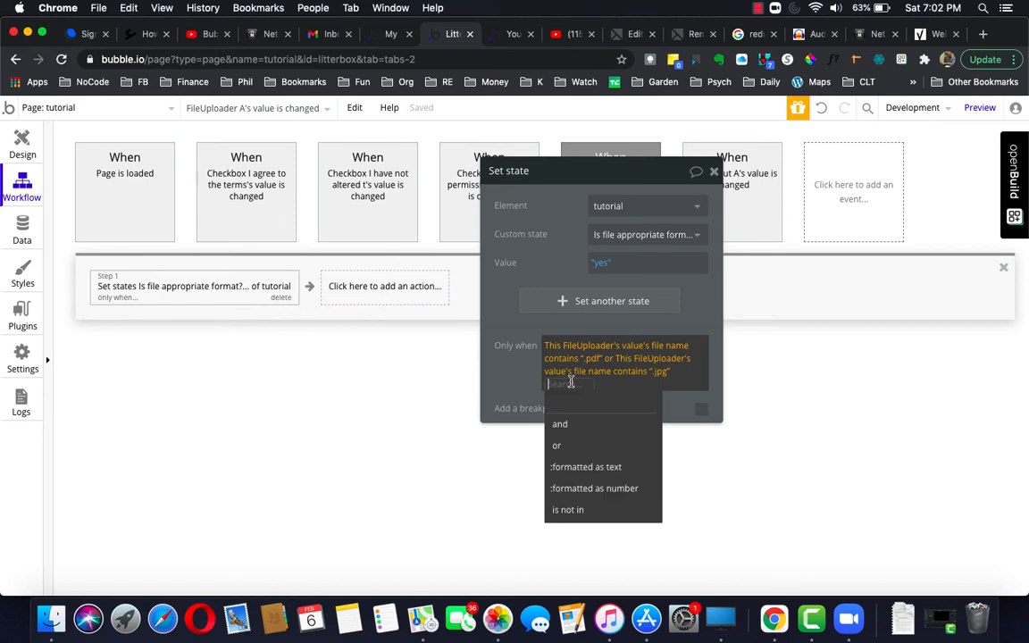
click(564, 446)
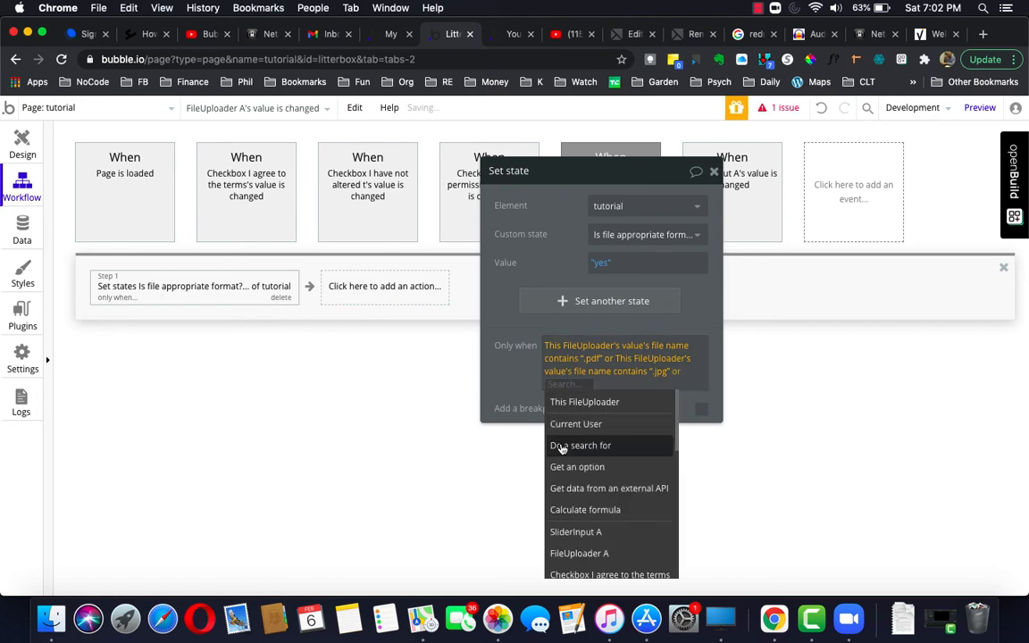
click(590, 404)
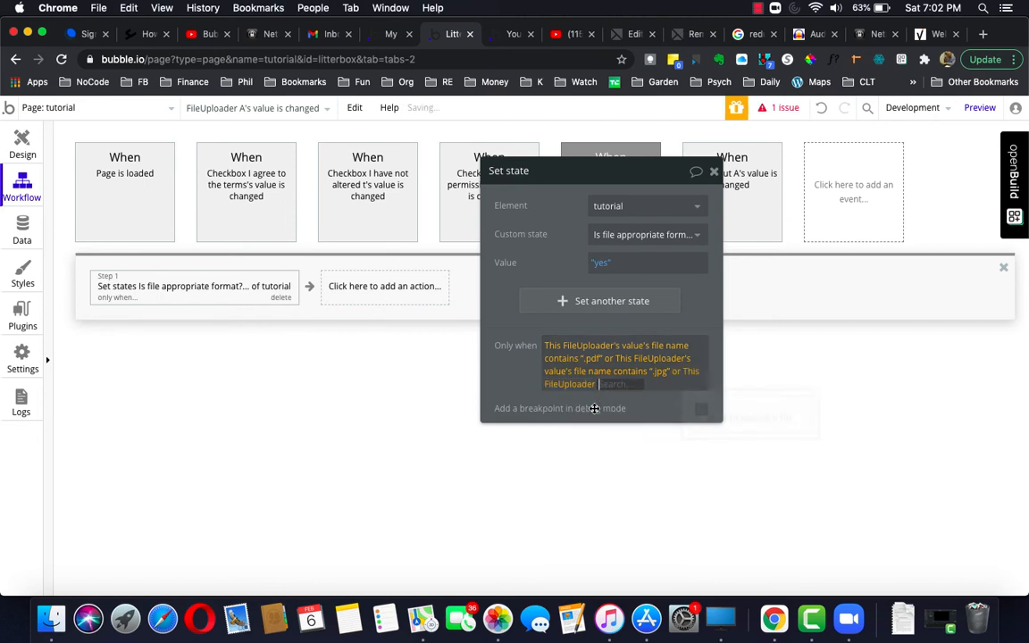
click(613, 407)
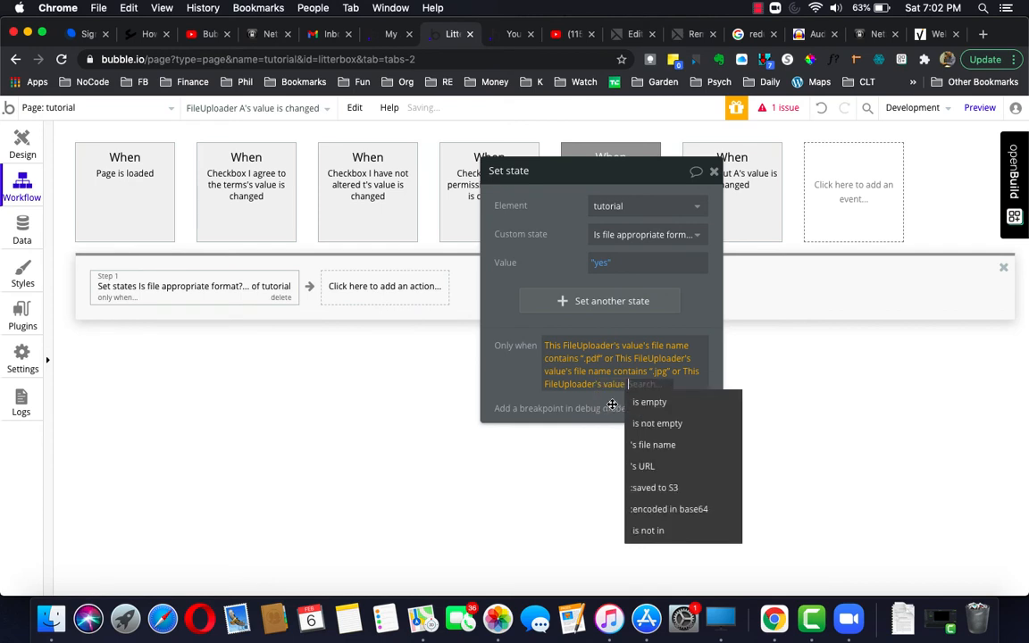
click(652, 444)
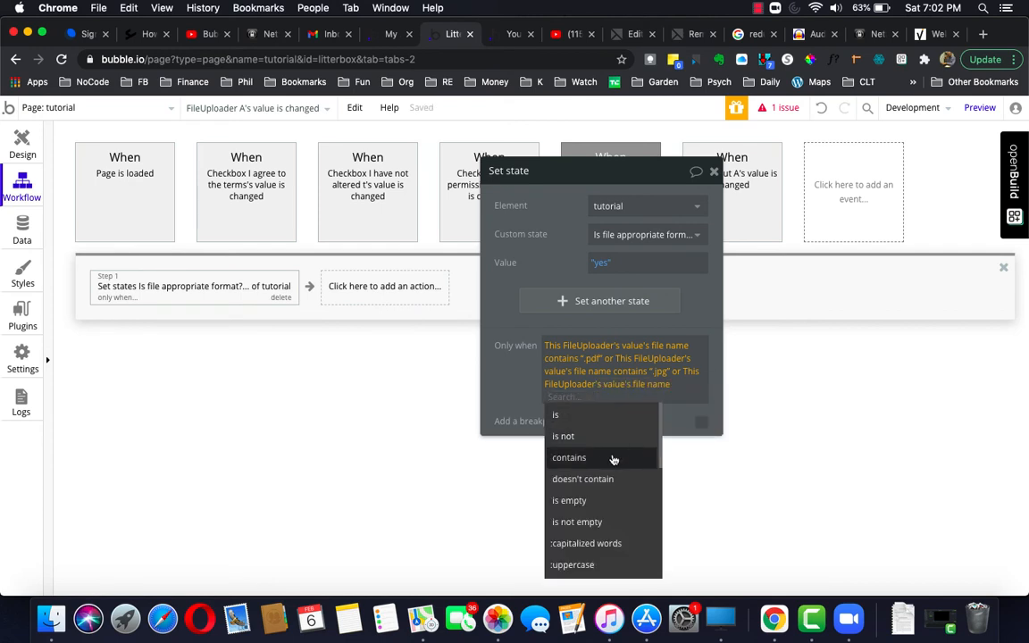
click(615, 458)
text(.jpeg)
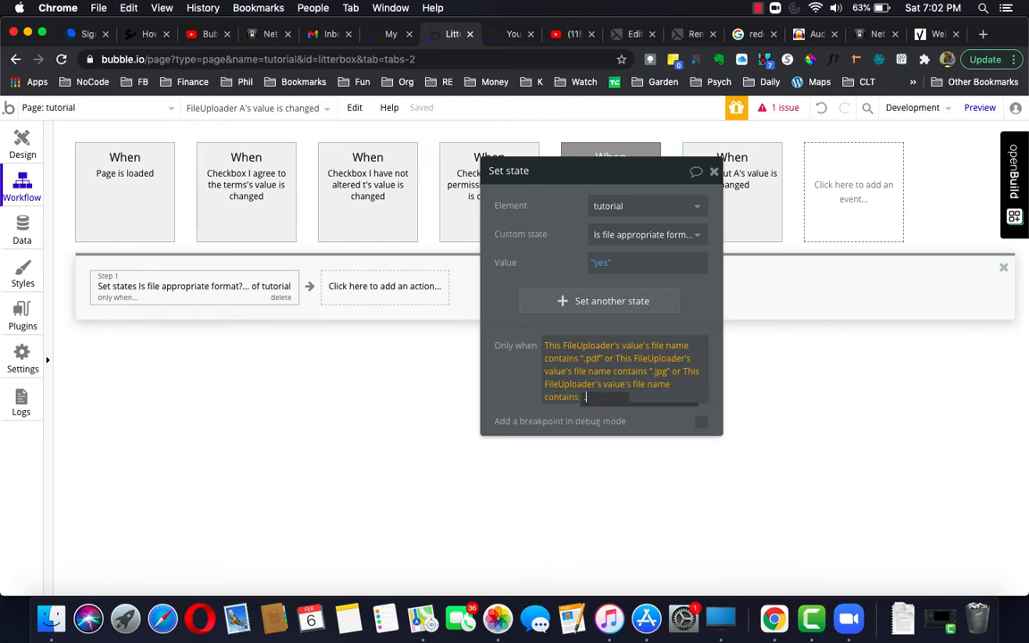
click(661, 431)
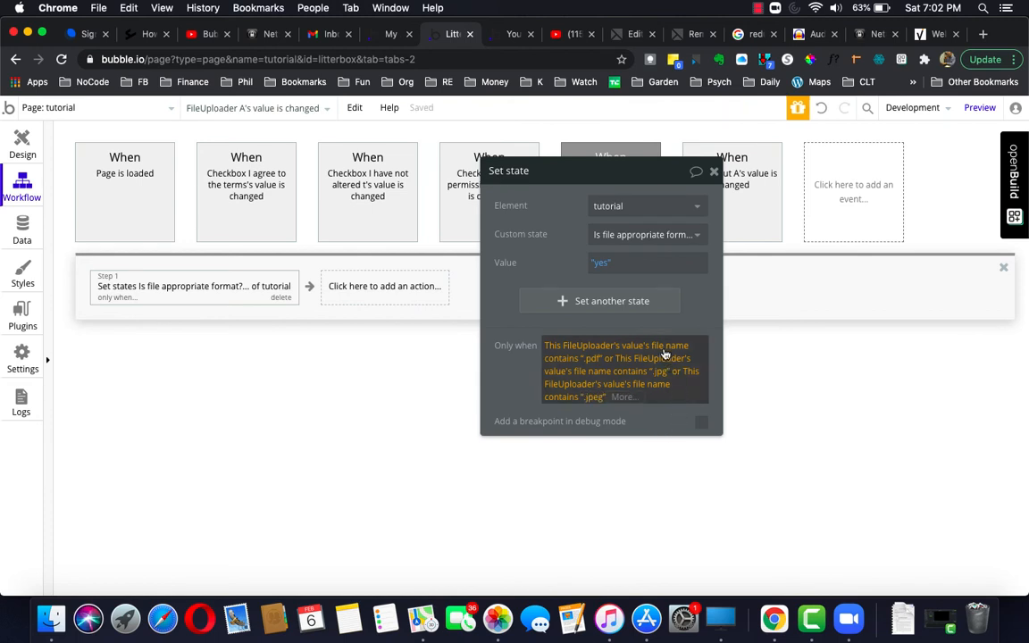
Add a second Set state action to the FileUploader A event that sets tutorial's "Is file appropriate format?" state to "no".
click(404, 290)
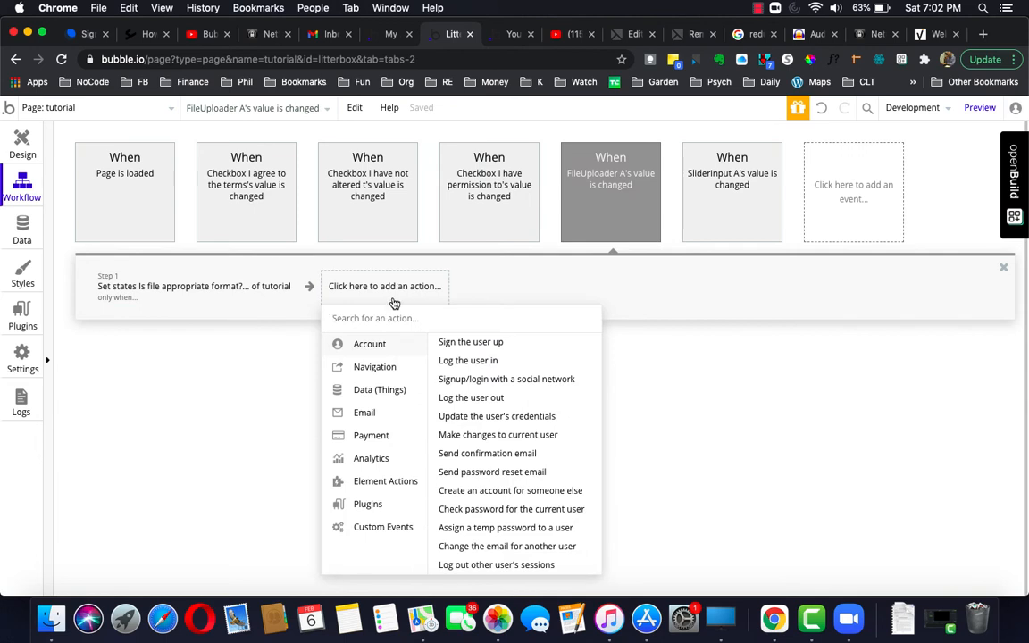
mouse_move(383, 487)
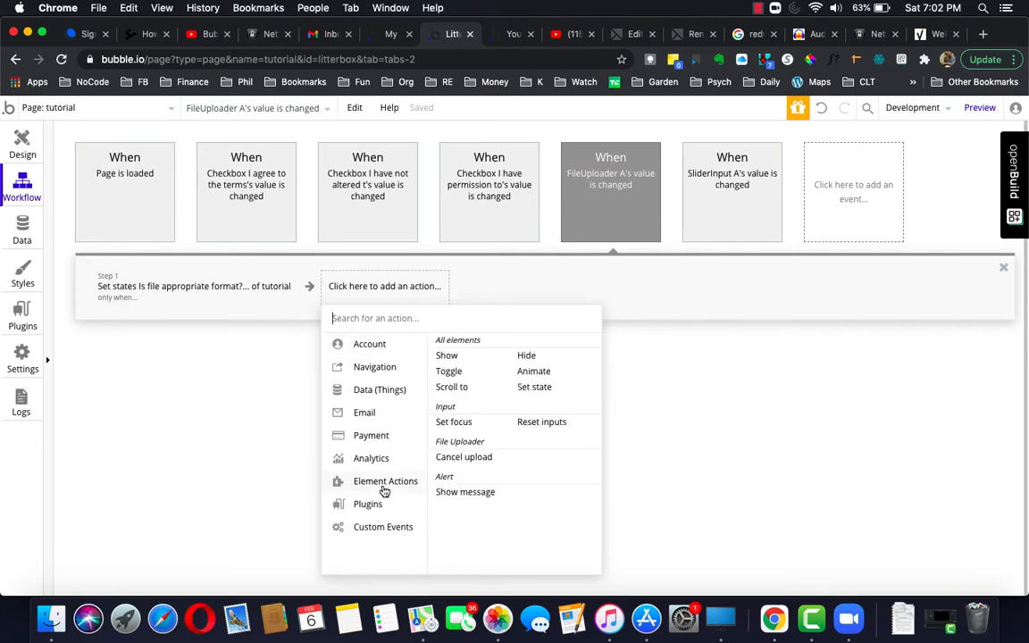
click(534, 388)
click(613, 213)
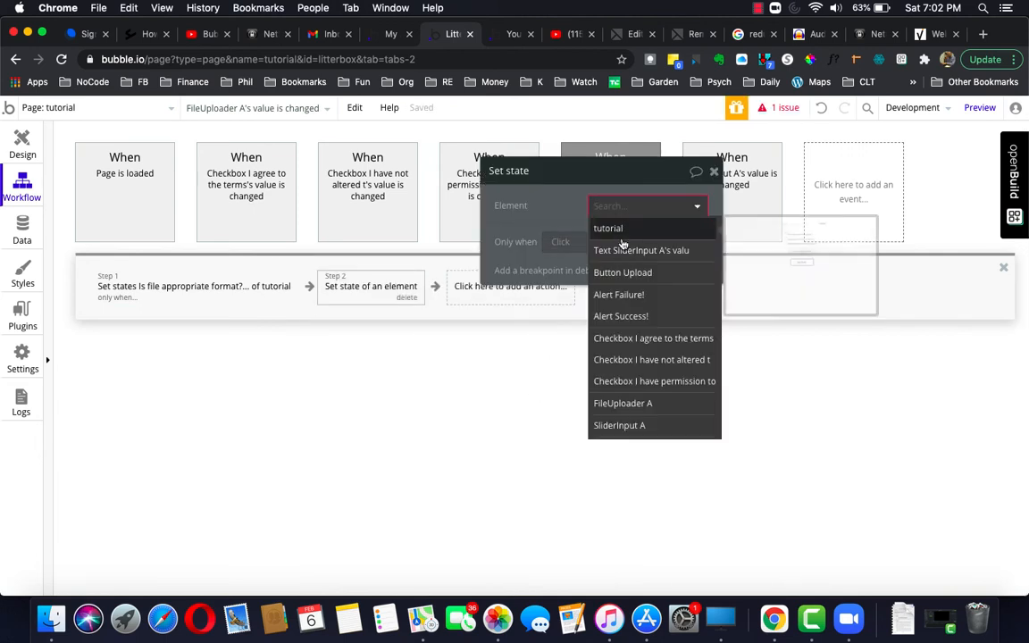
click(621, 230)
click(630, 235)
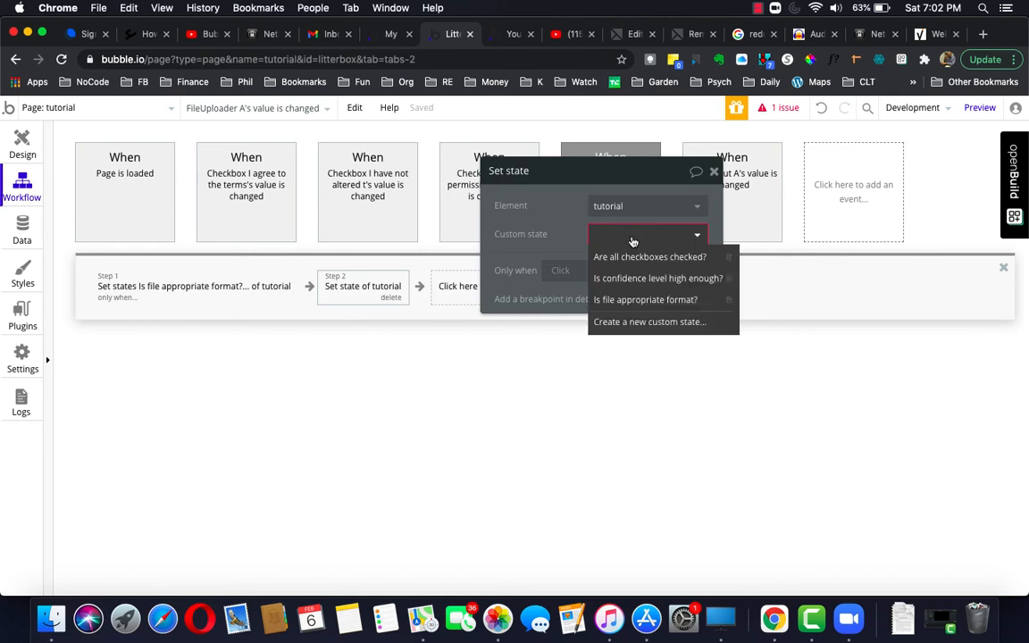
click(644, 301)
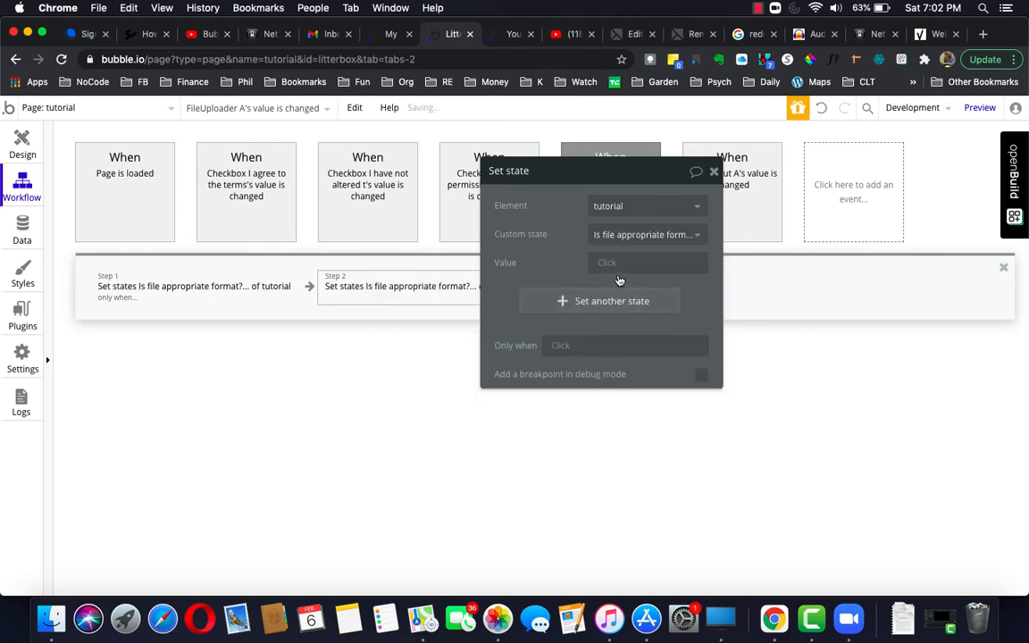
click(611, 264)
click(608, 325)
Restrict the "no" state action to run only when This FileUploader's value's file name doesn't contain ".pdf".
click(561, 345)
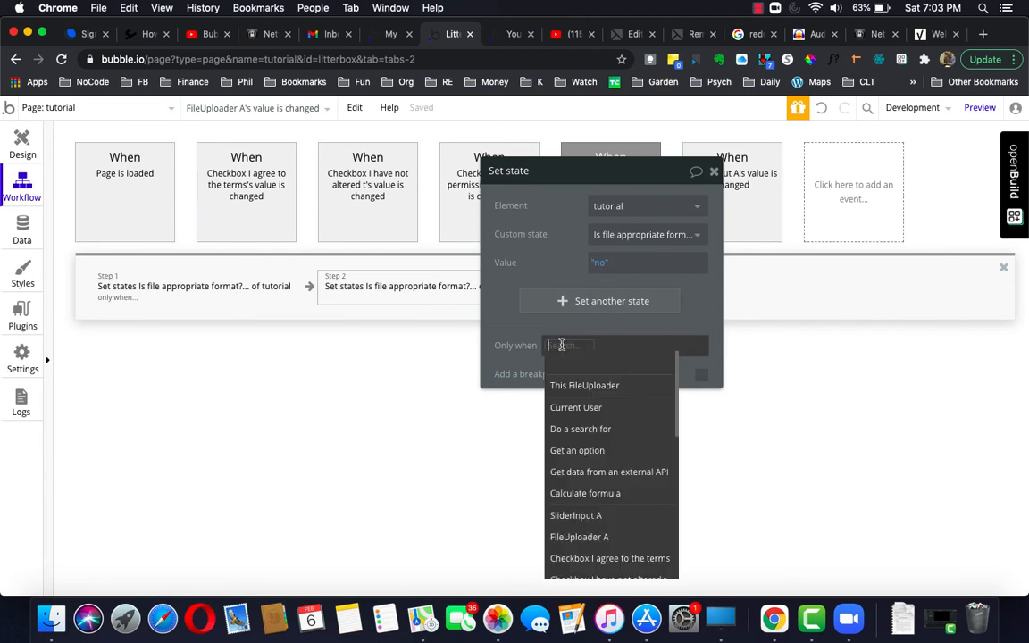
click(581, 387)
click(633, 358)
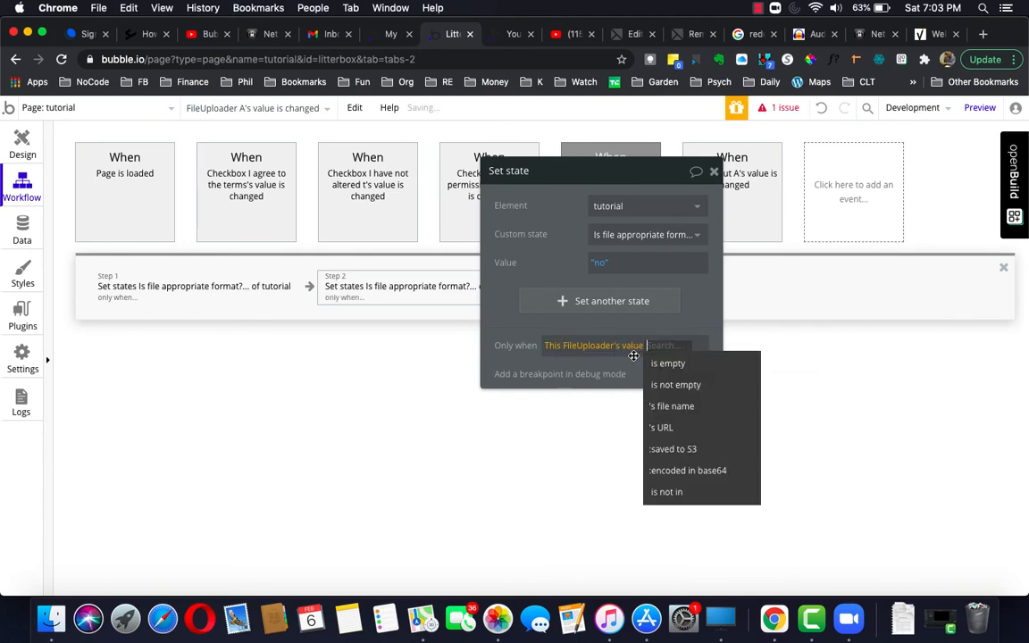
click(679, 414)
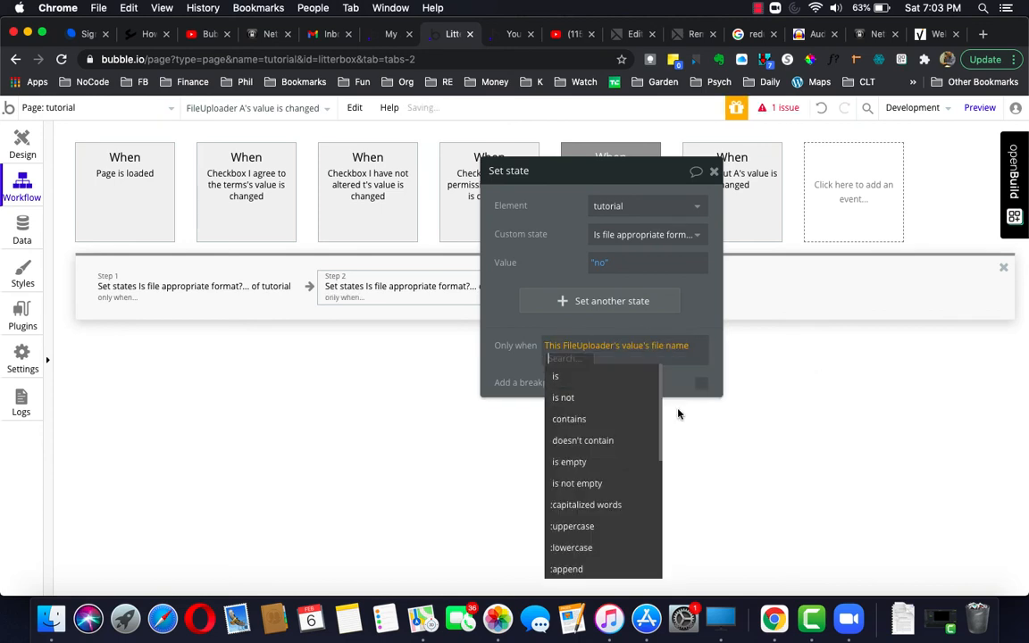
click(604, 442)
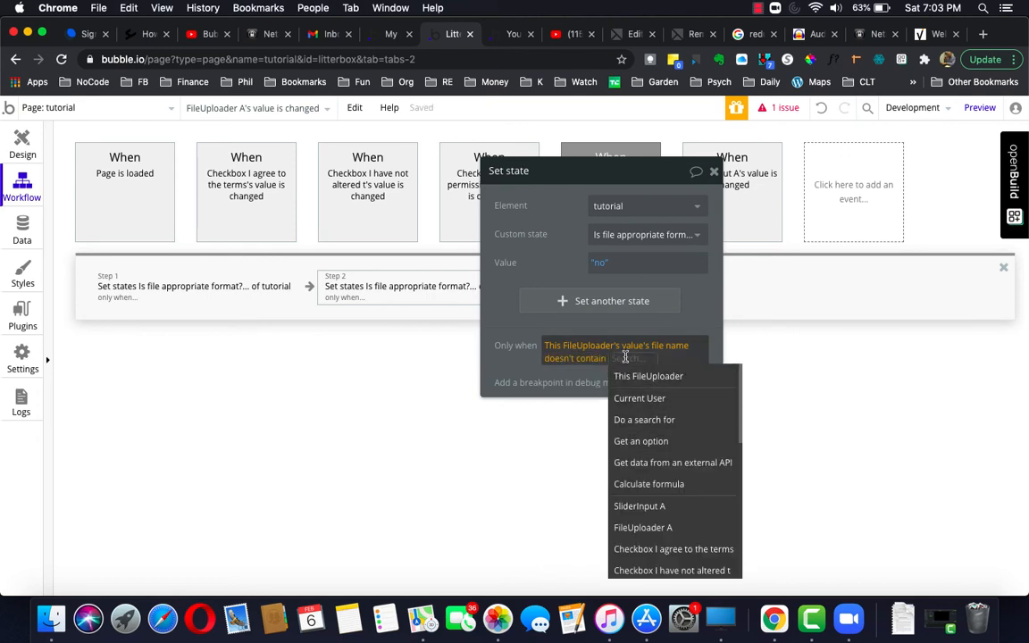
text(.pdf)
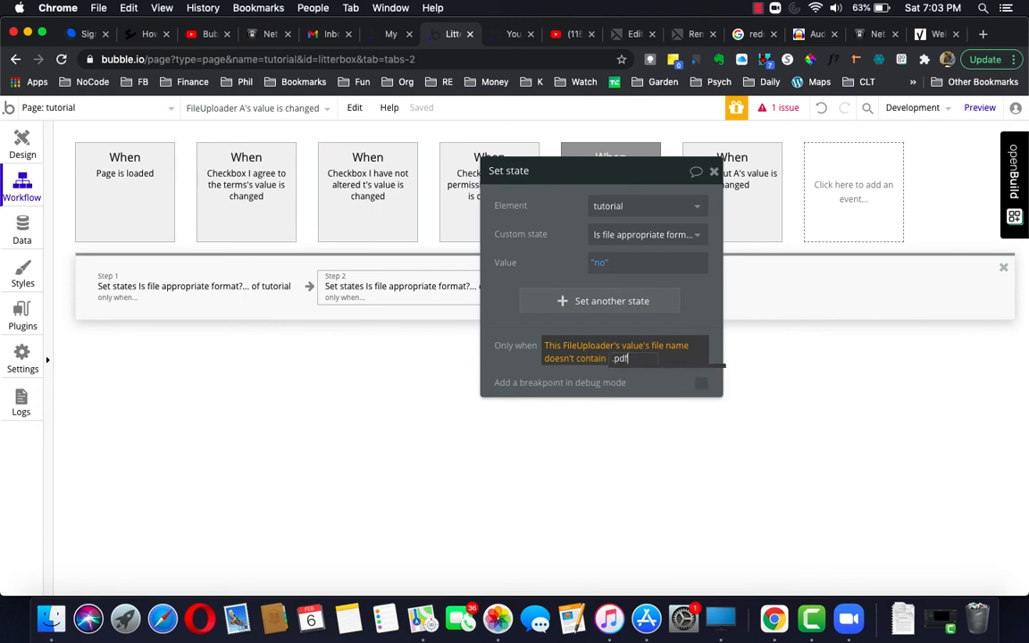
click(679, 358)
Extend the condition with "and" so it also requires This FileUploader's value's file name doesn't contain ".jpg".
click(652, 358)
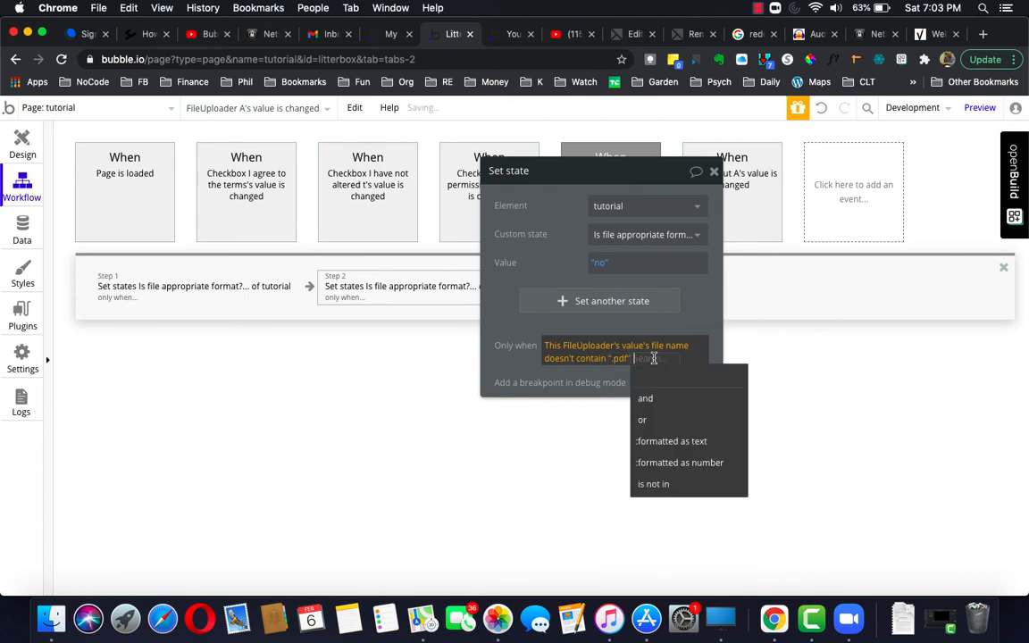
click(647, 400)
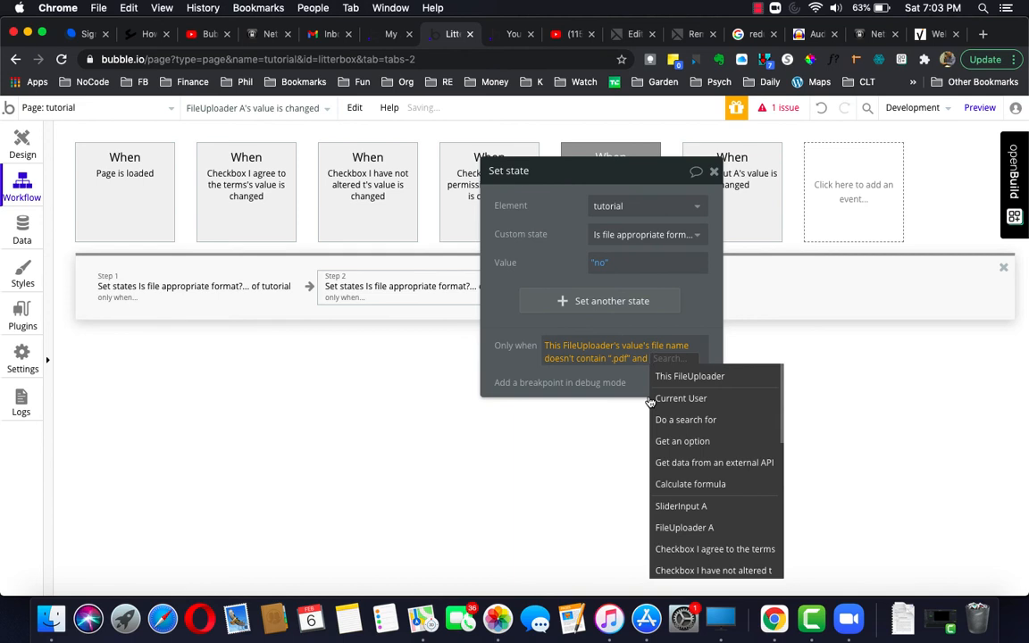
click(676, 379)
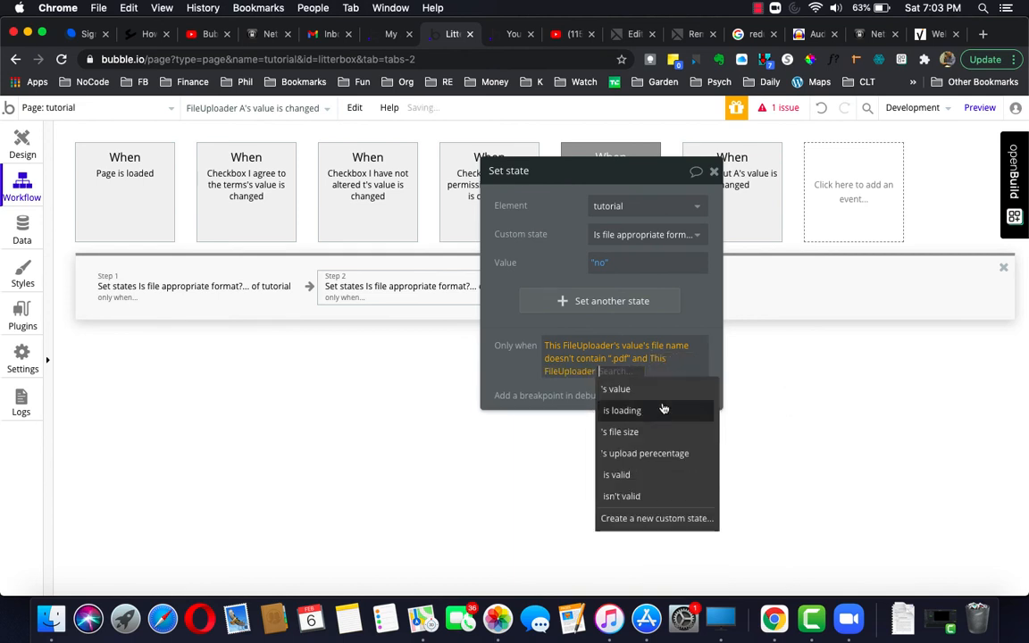
click(649, 391)
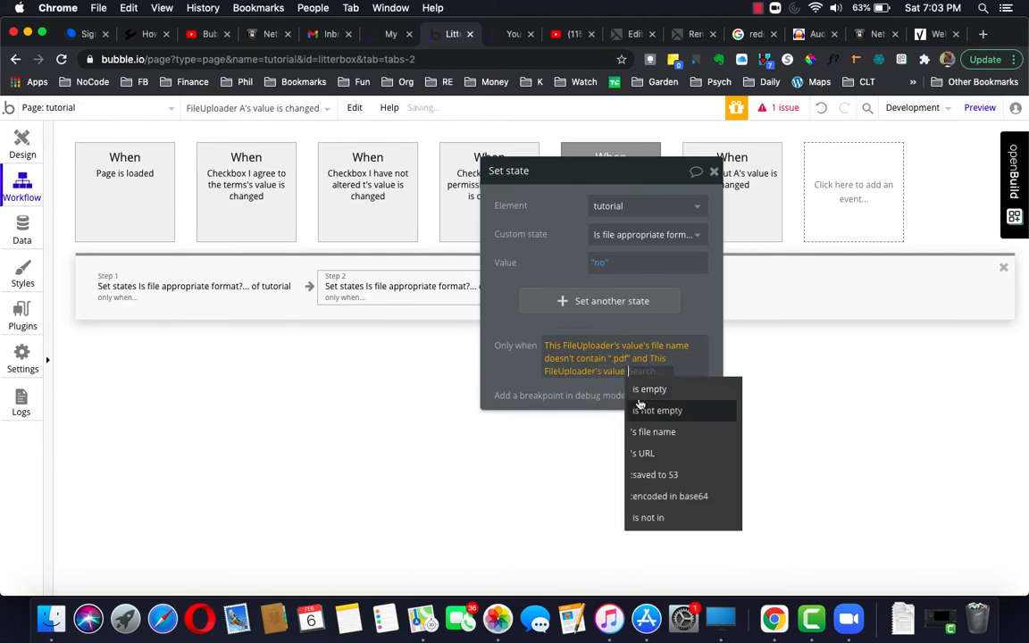
click(646, 428)
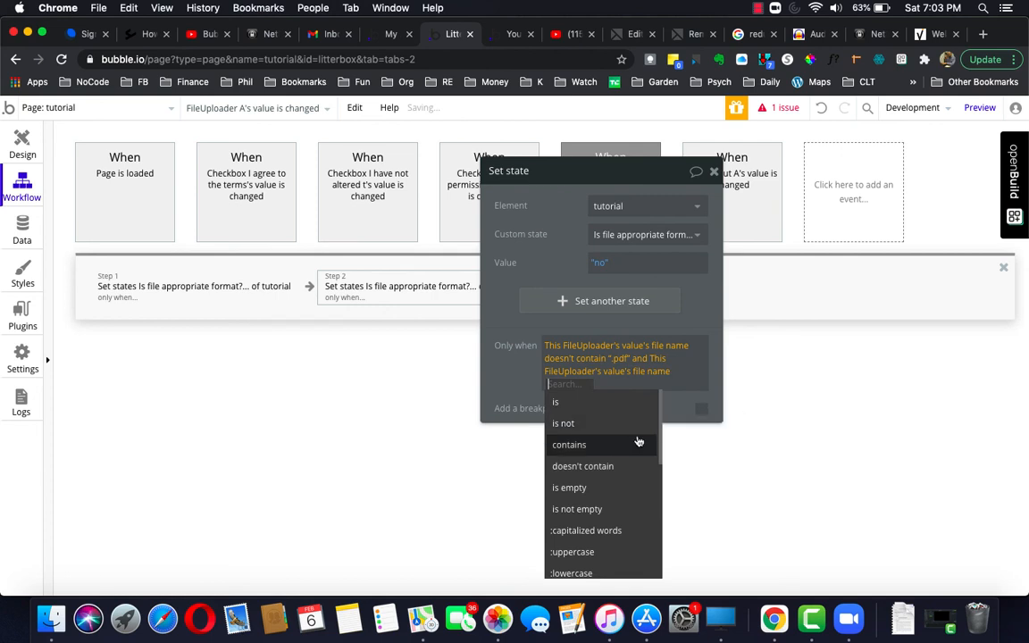
click(618, 467)
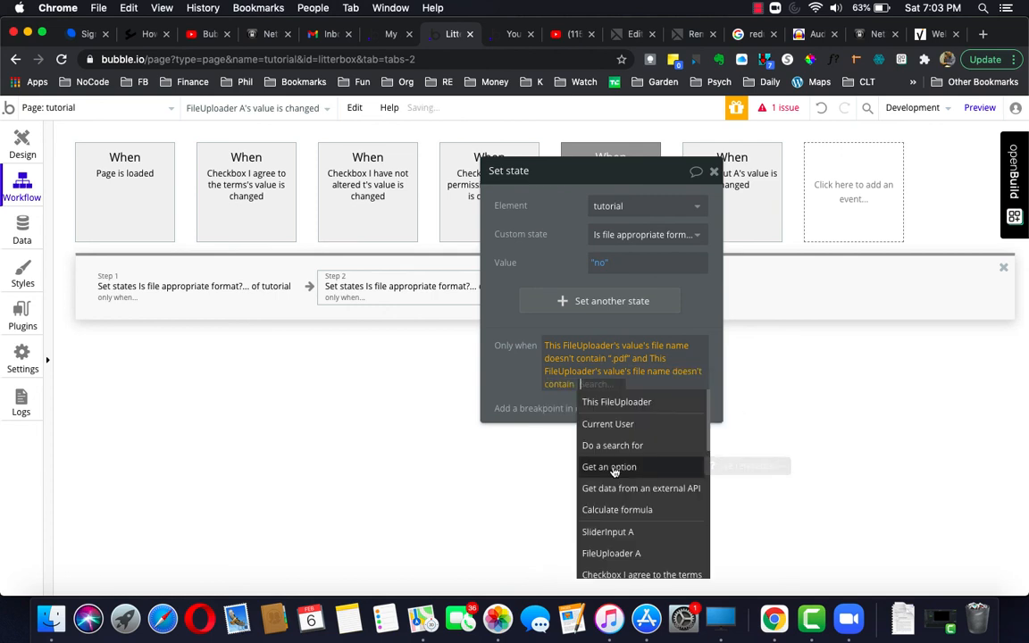
text(.)
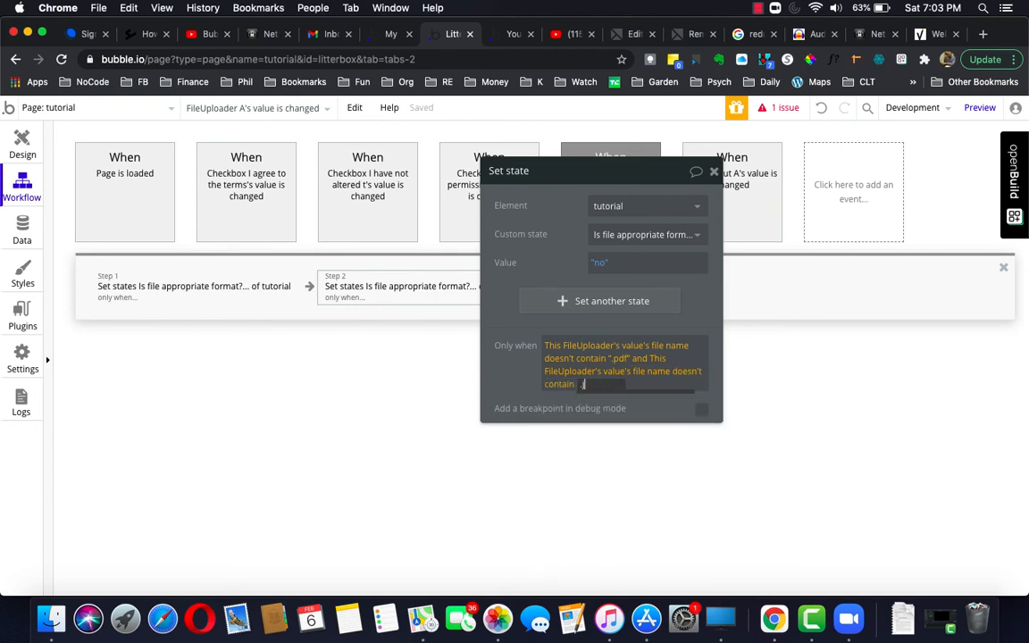
text(jpg)
key(Return)
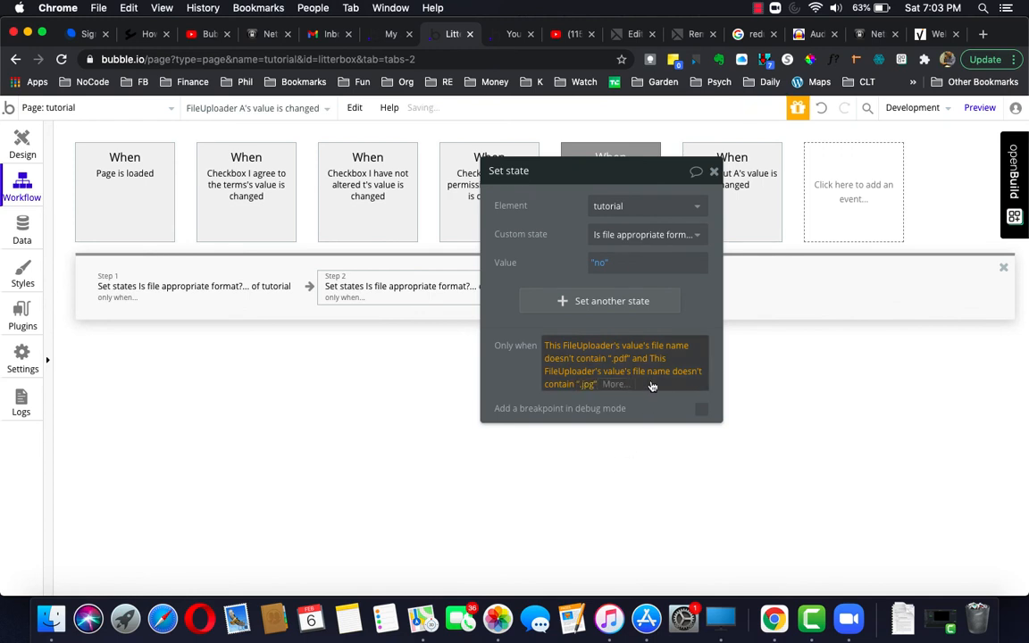
Add a further "and" clause requiring This FileUploader's value's file name doesn't contain ".jpeg", and close the action's settings.
click(625, 386)
click(615, 425)
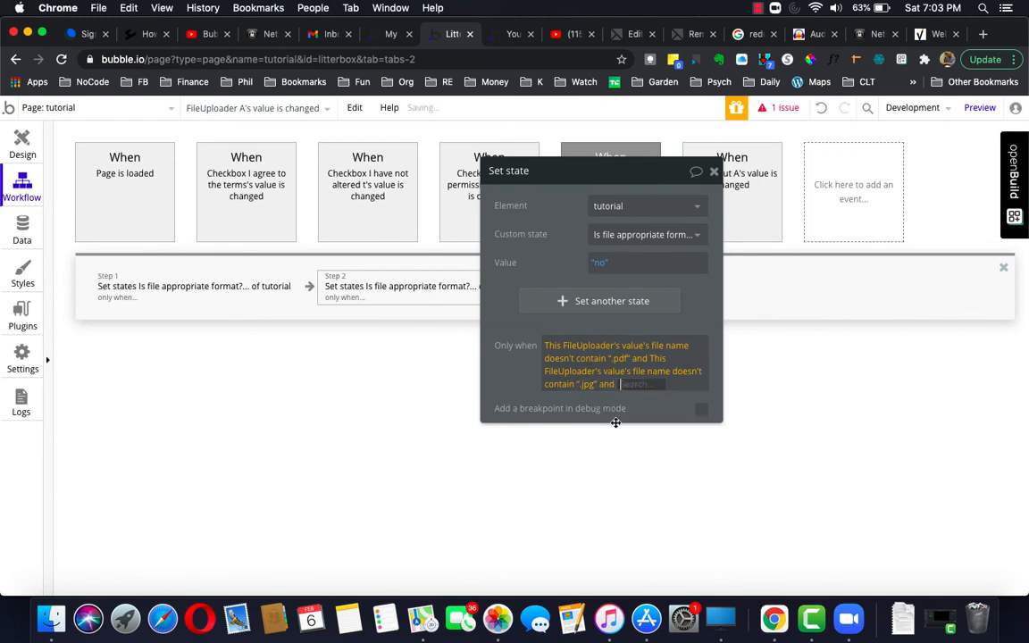
click(632, 404)
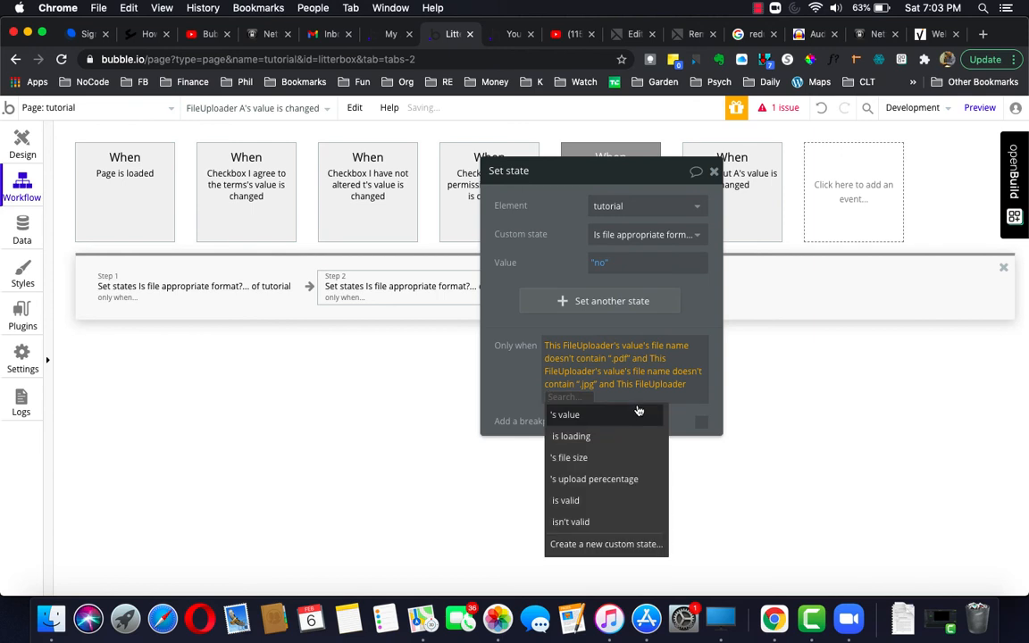
click(630, 414)
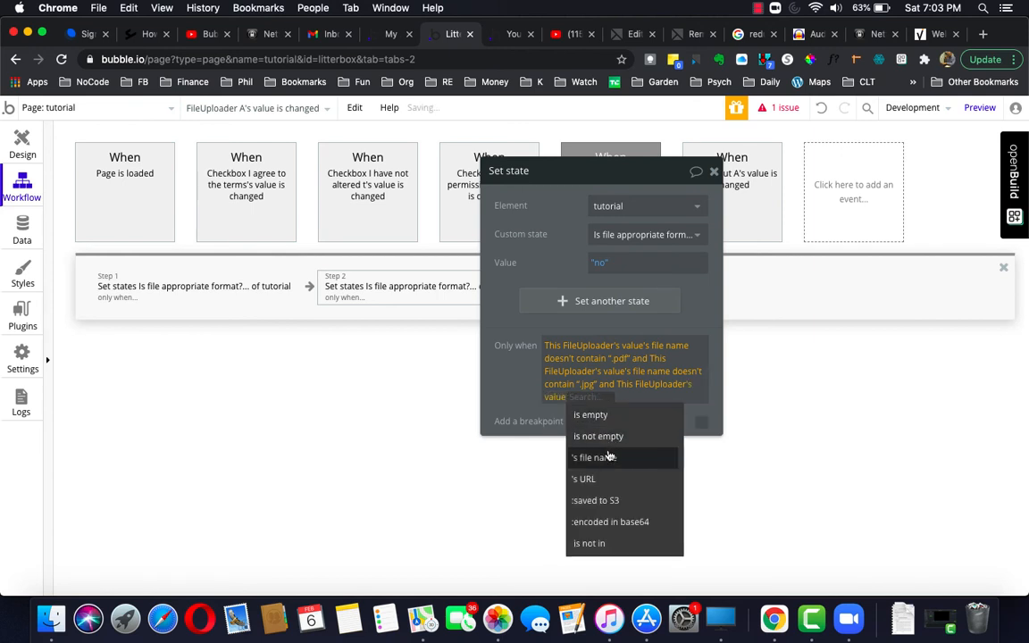
click(610, 457)
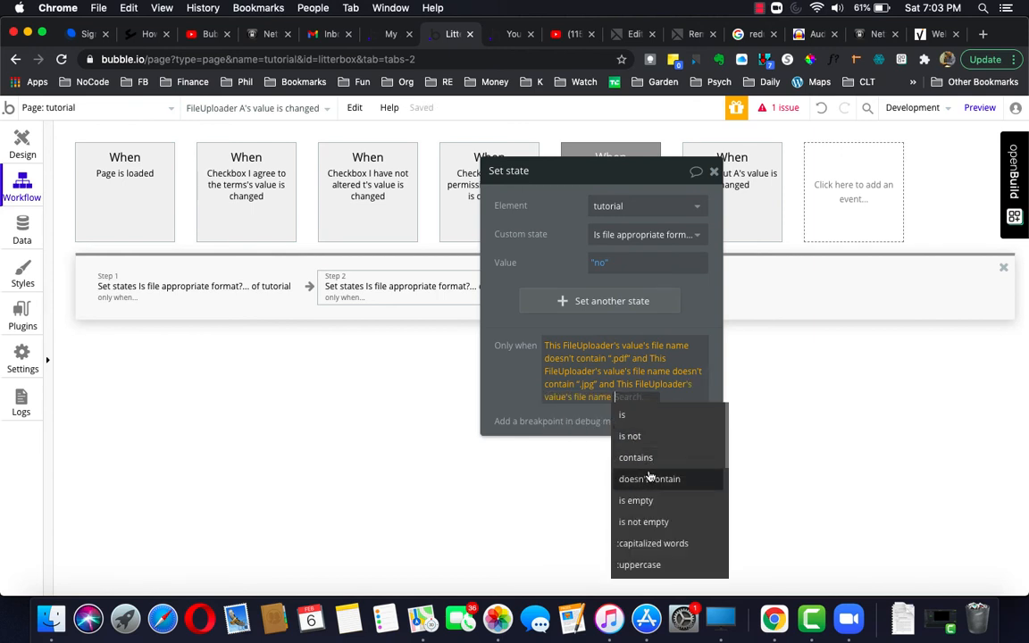
click(652, 476)
text(.jpeg)
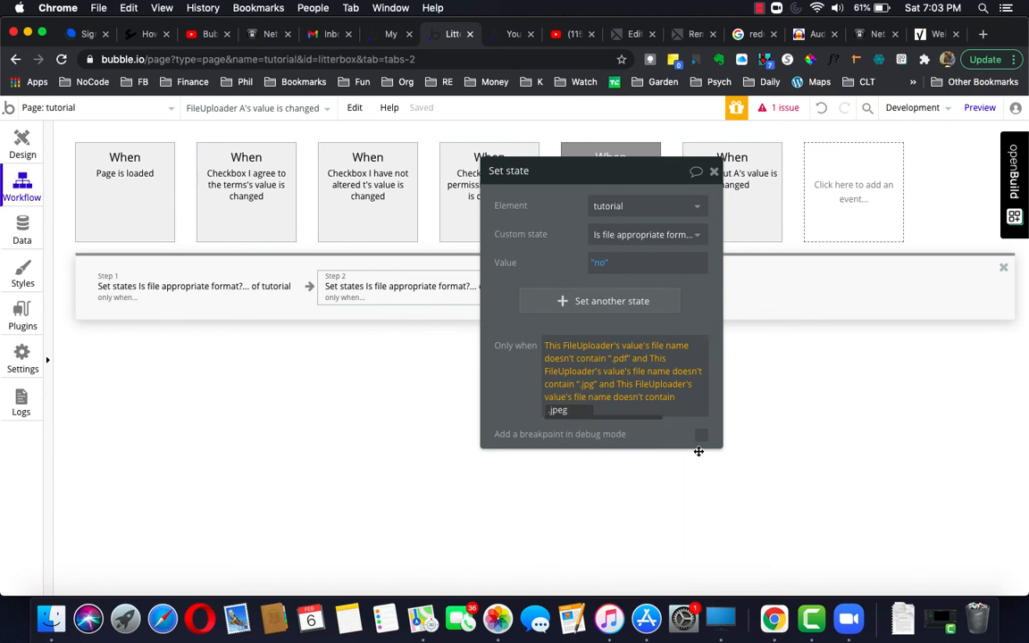
click(669, 438)
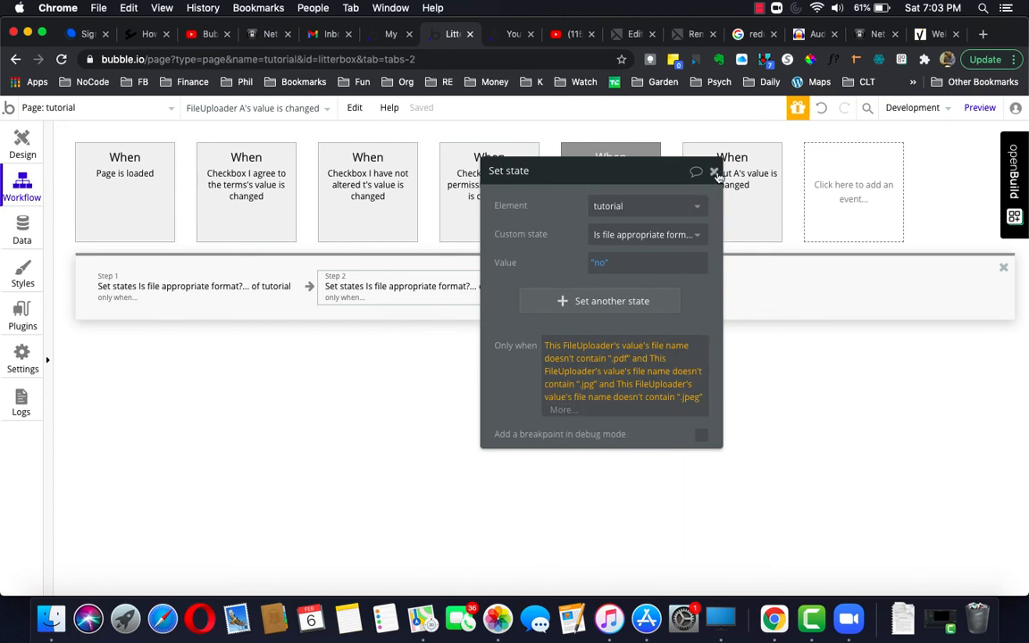
click(714, 170)
Create a workflow event that runs when Button Upload is clicked.
click(851, 191)
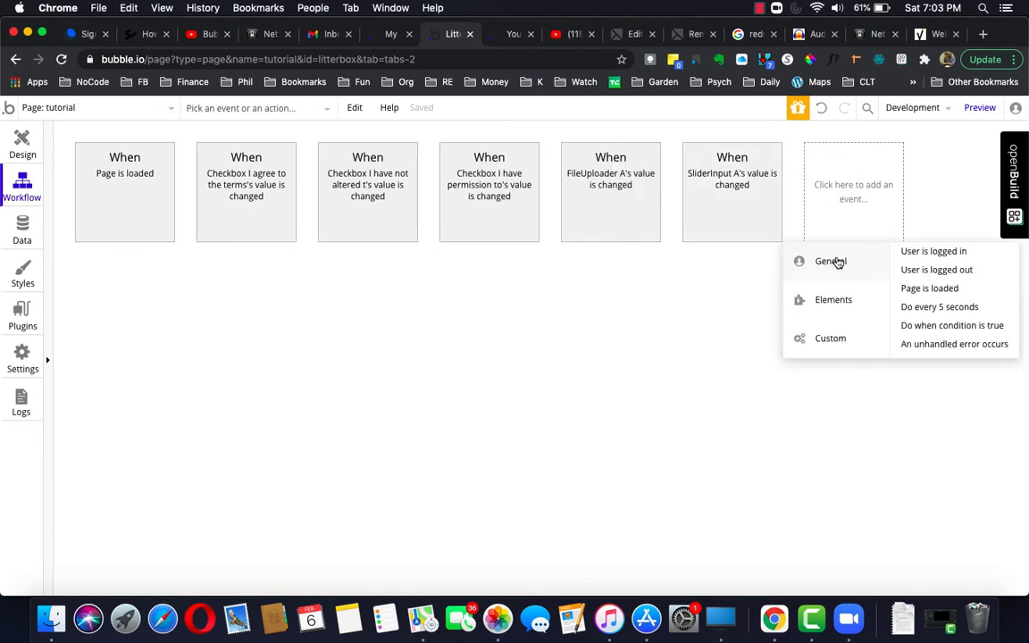
mouse_move(834, 303)
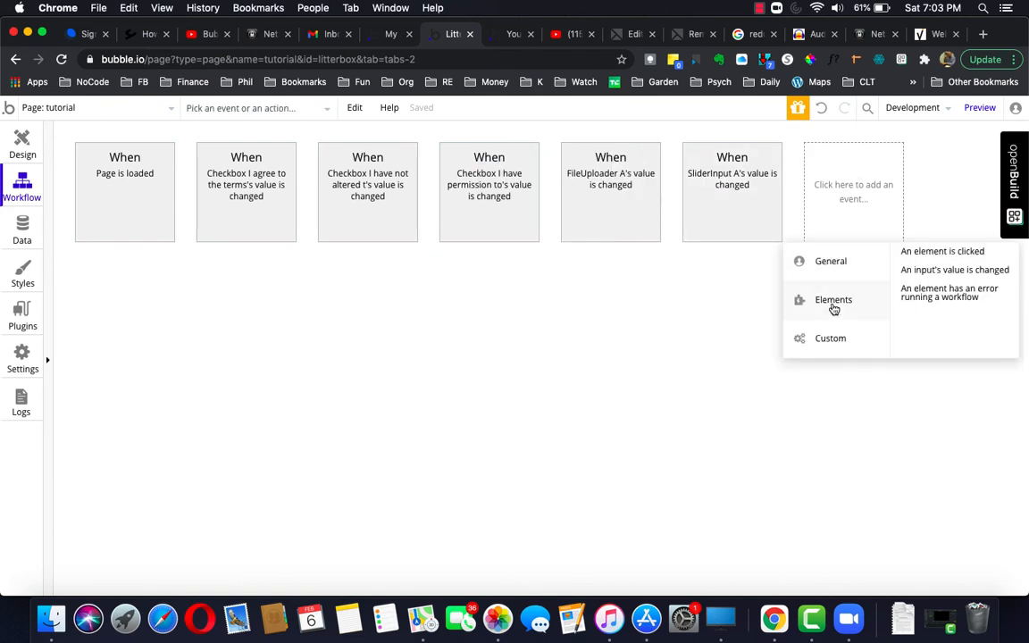
click(927, 253)
click(644, 206)
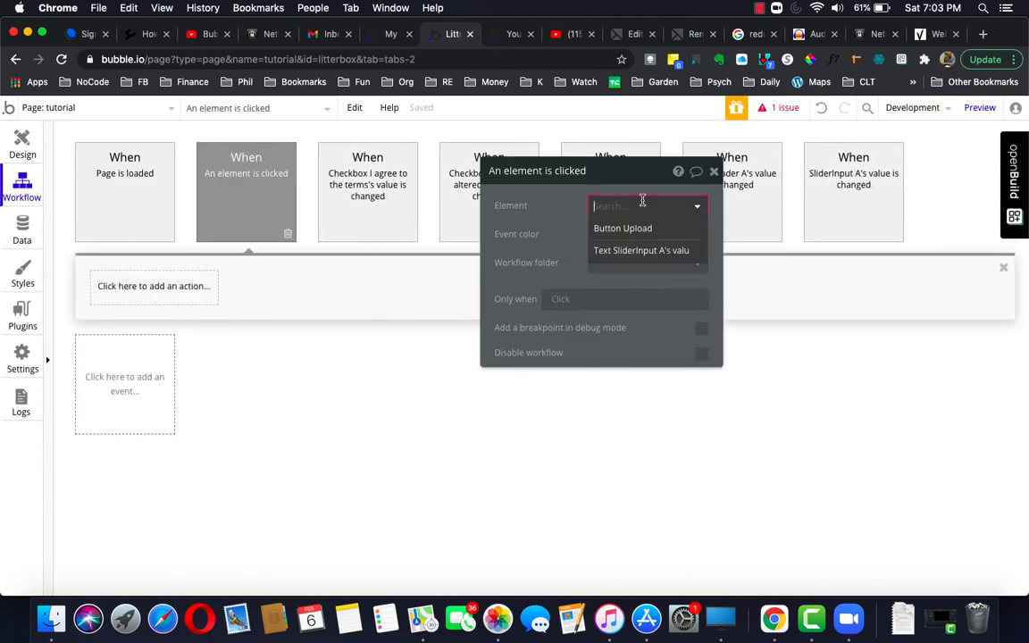
click(645, 229)
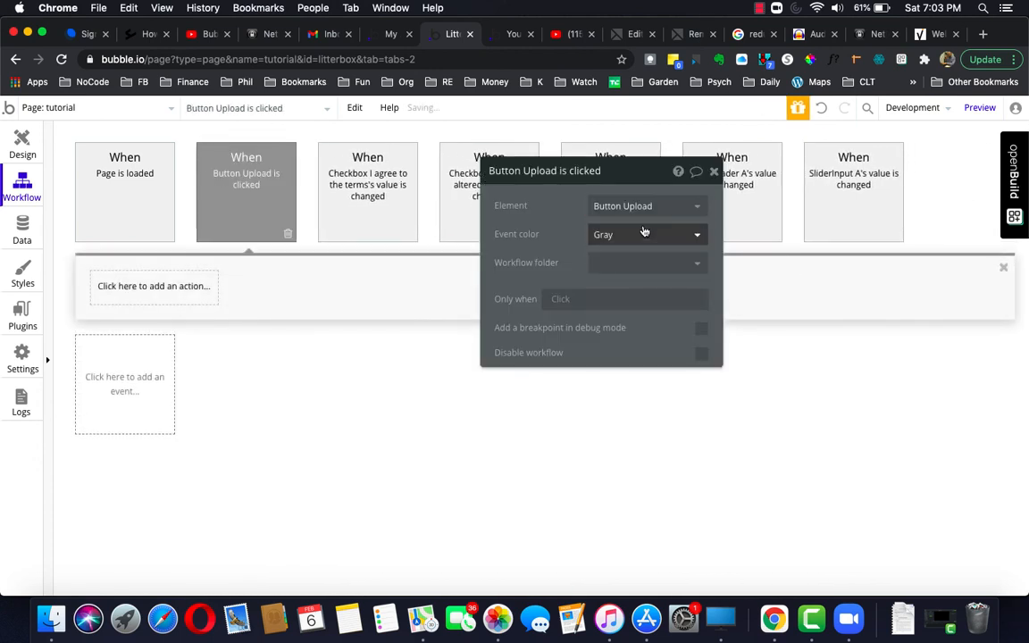
Add a Show message action to the Button Upload event that displays Alert Success!
click(174, 293)
mouse_move(182, 488)
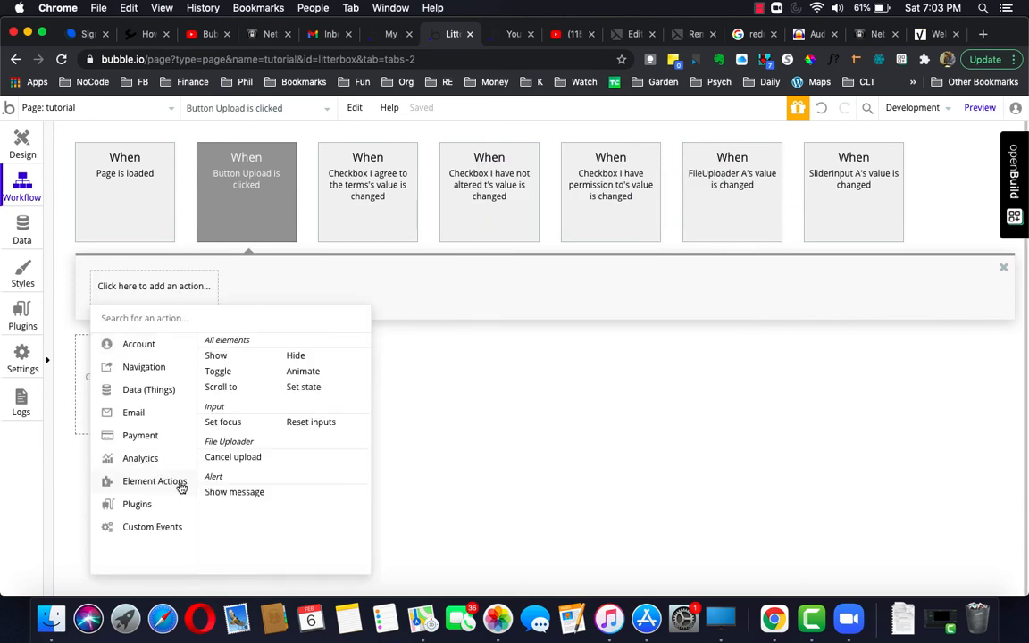
click(234, 492)
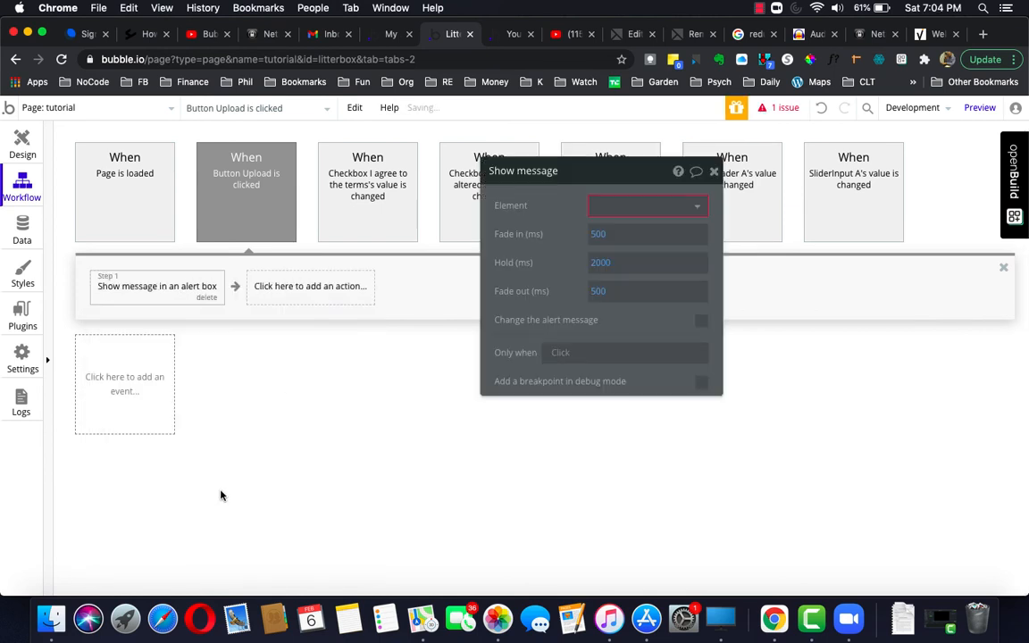
click(618, 204)
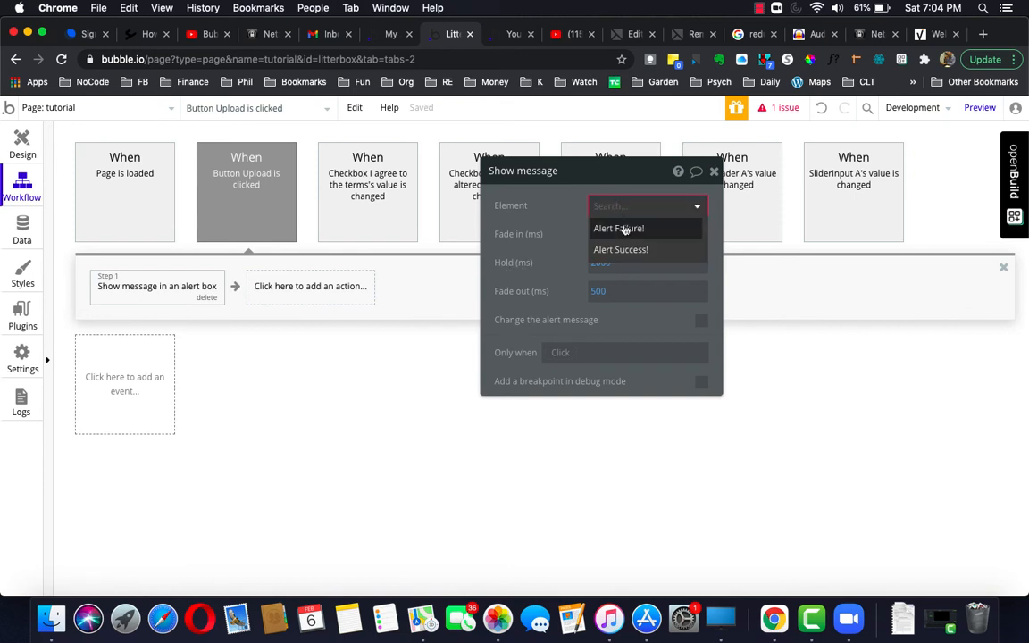
click(629, 251)
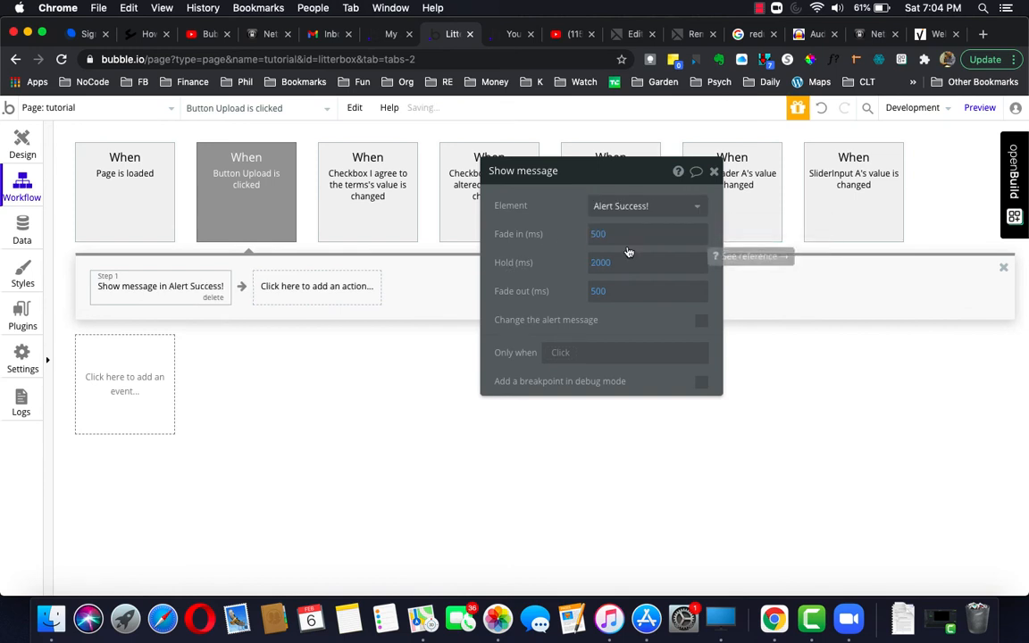
Make the Alert Success! message run only when tutorial's "Are all checkboxes checked?" state is "yes".
click(563, 354)
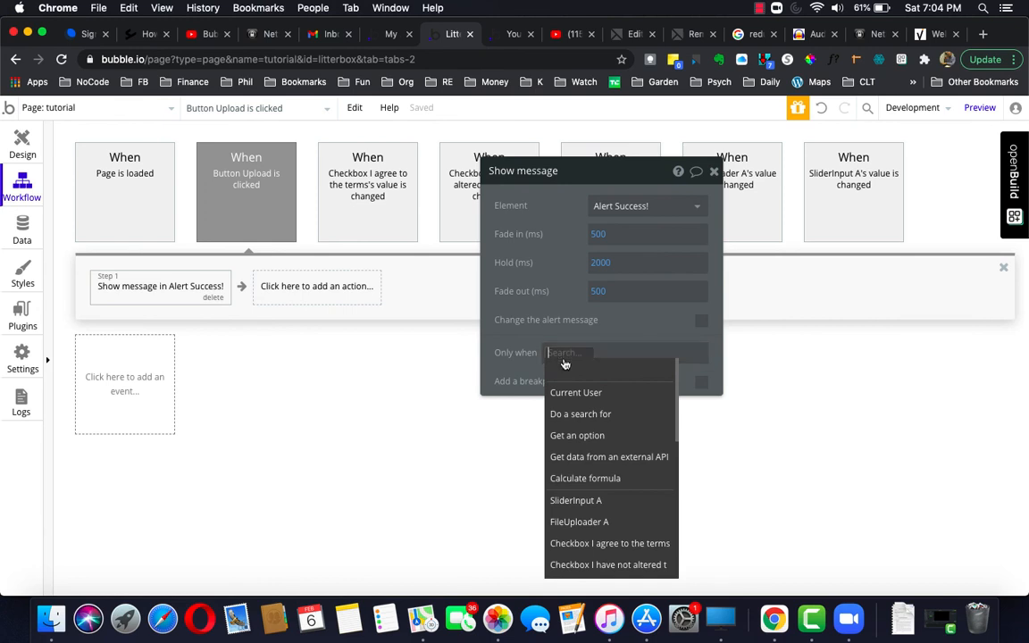
scroll(585, 482, down, 3)
scroll(586, 485, down, 2)
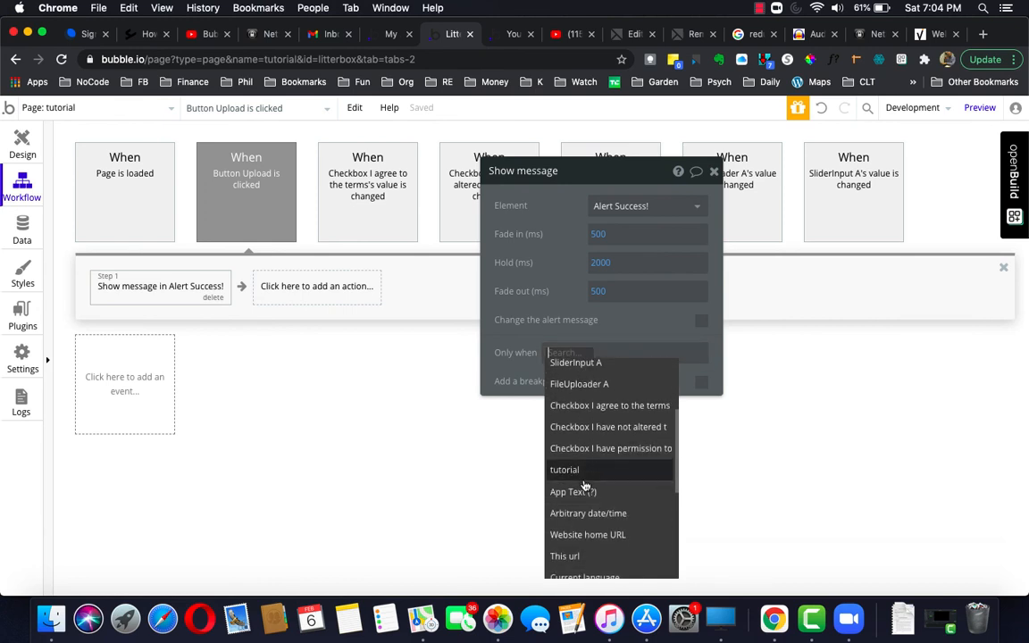
click(581, 471)
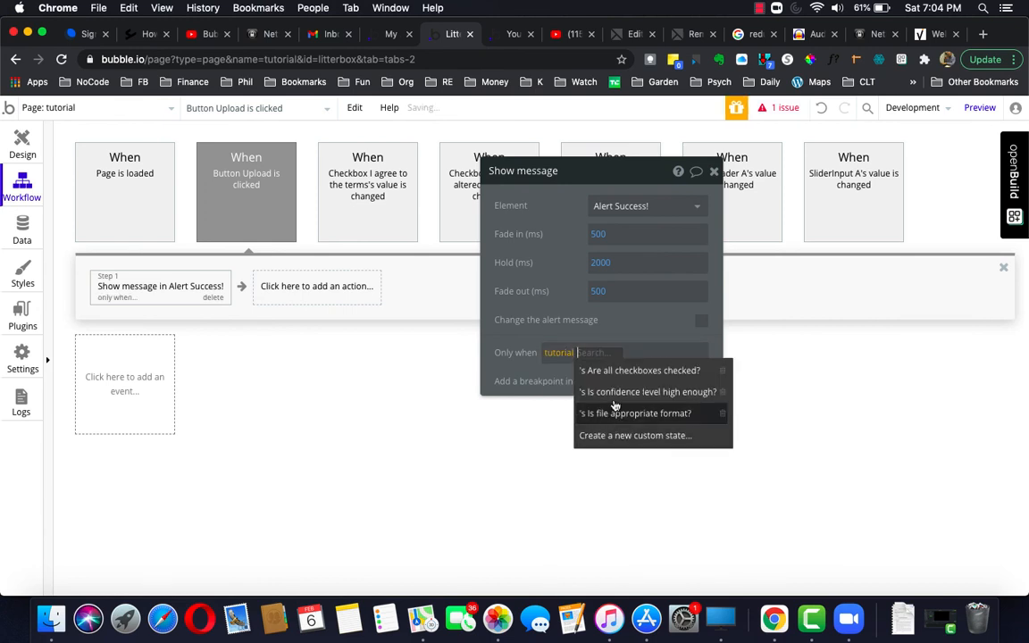
click(634, 375)
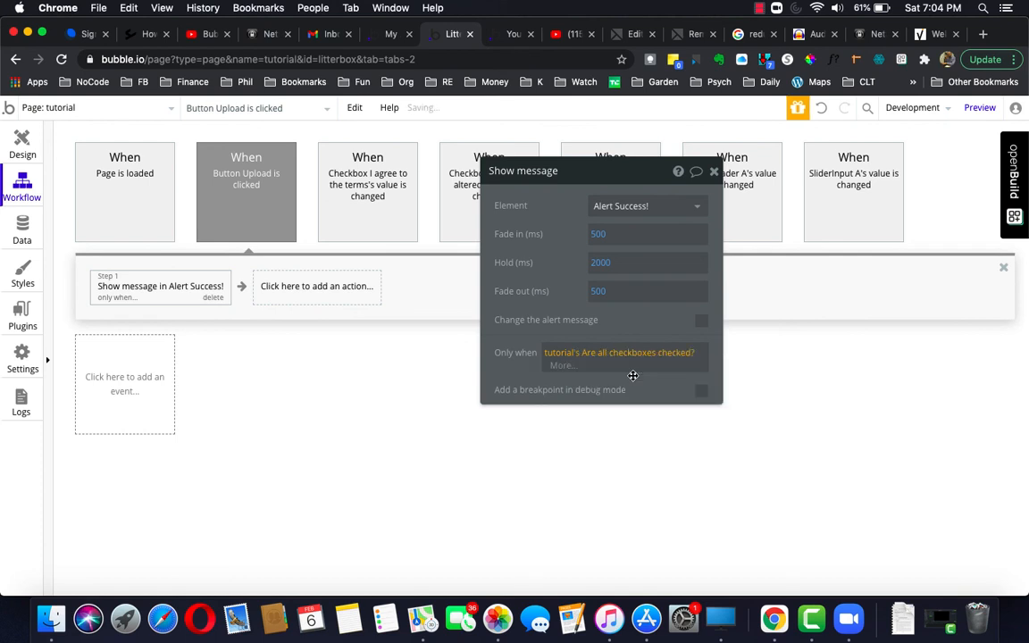
click(563, 366)
click(565, 403)
Extend the success alert's condition with "and" so tutorial's "Is confidence level high enough?" must also be "yes".
click(581, 366)
click(588, 407)
scroll(631, 482, down, 3)
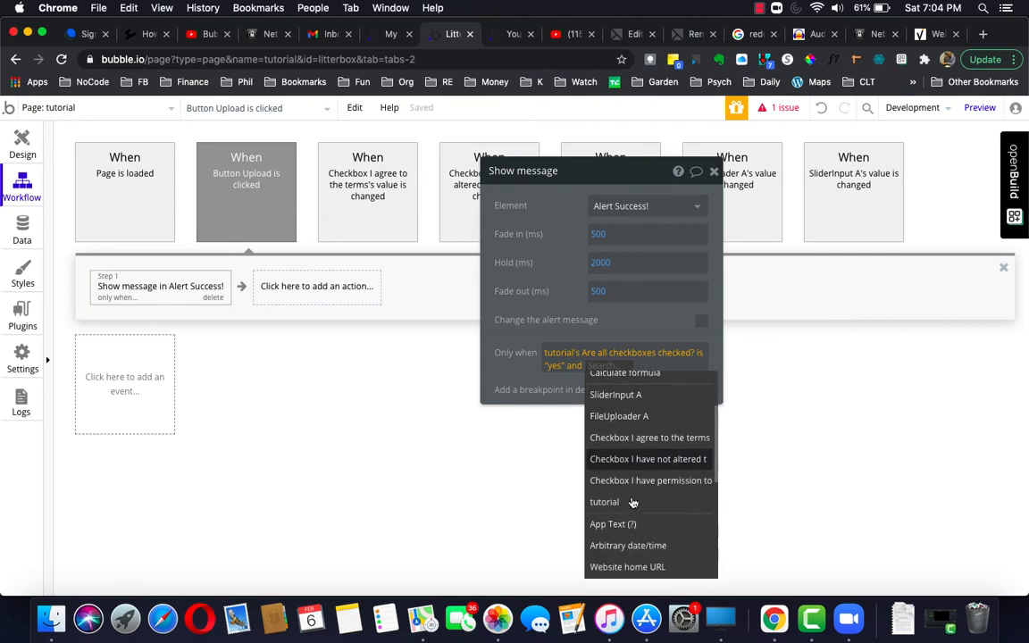
click(631, 502)
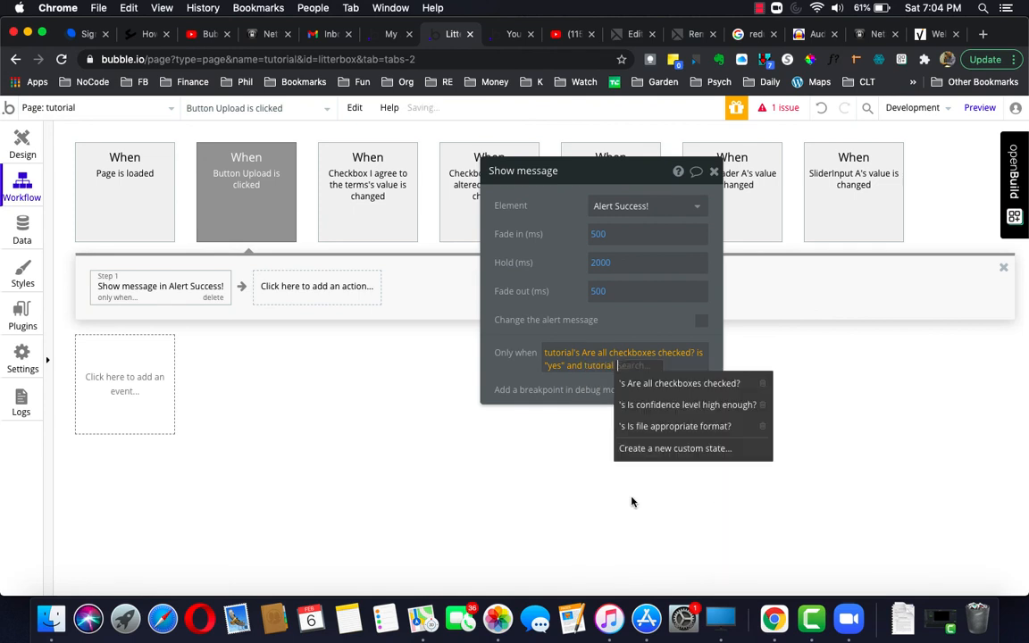
click(678, 407)
click(619, 379)
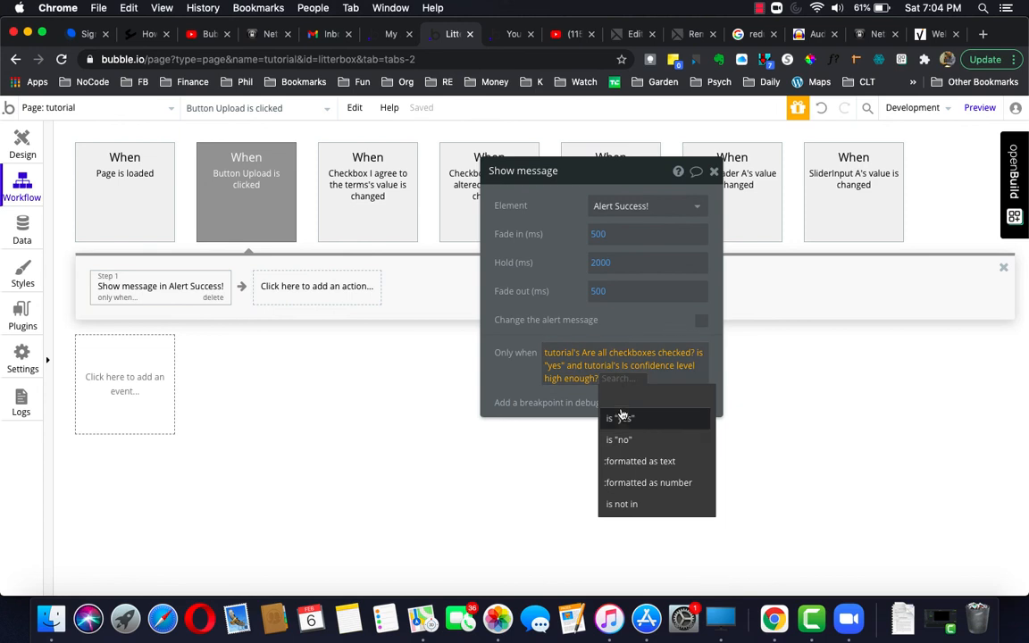
click(623, 417)
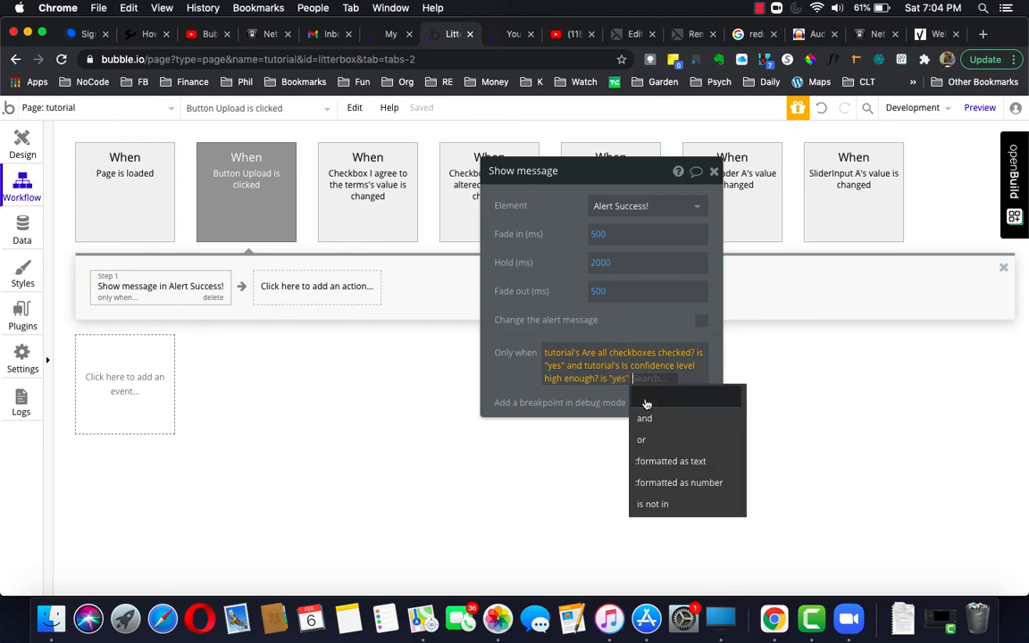
Add a further "and" clause requiring tutorial's "Is file appropriate format?" is "yes", and close the success alert's settings.
click(645, 419)
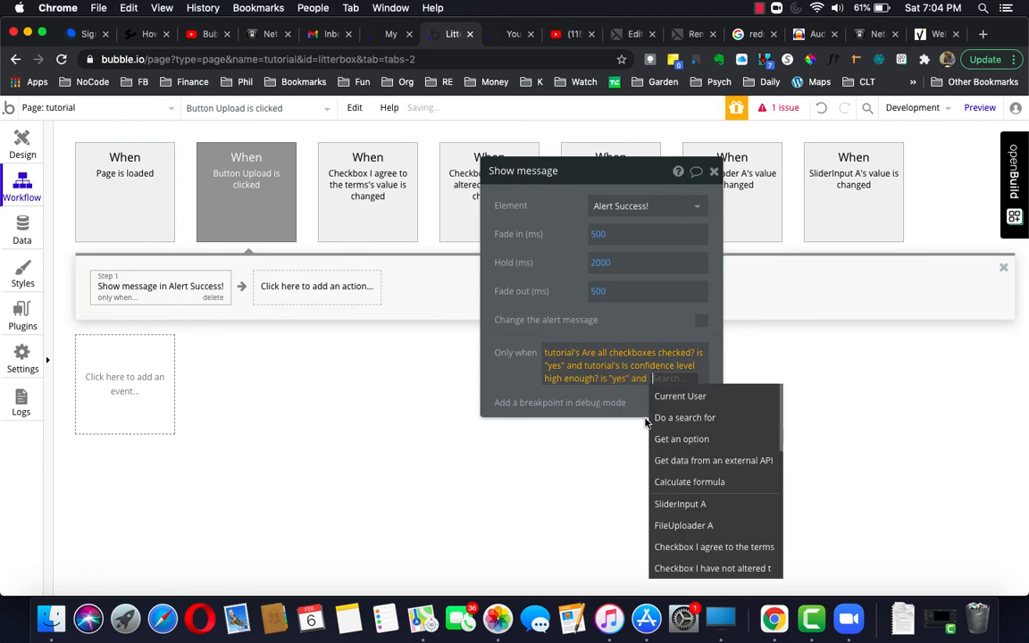
scroll(683, 505, down, 5)
click(697, 509)
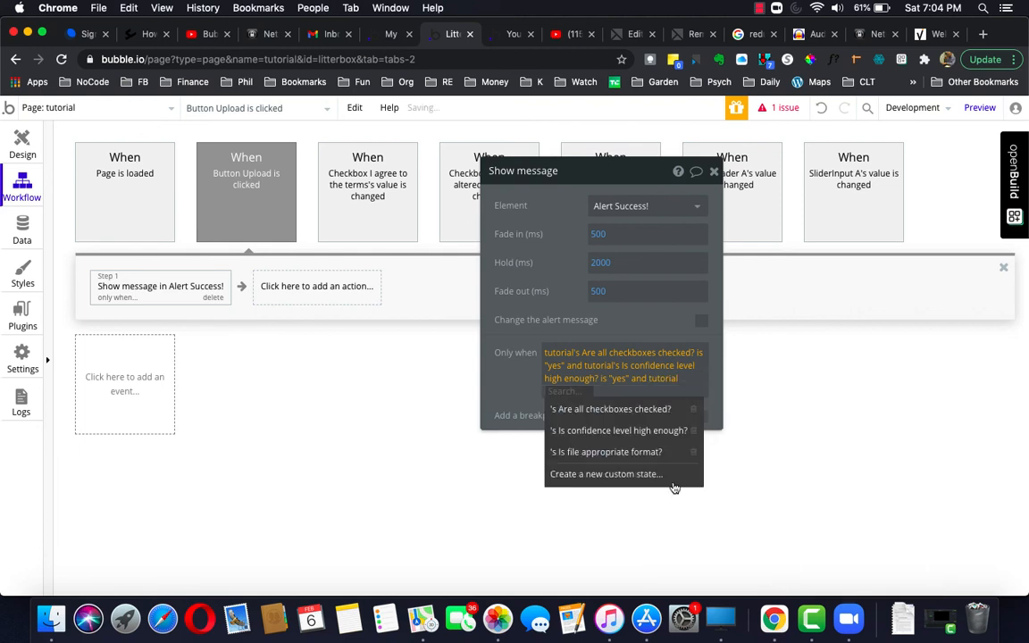
click(625, 454)
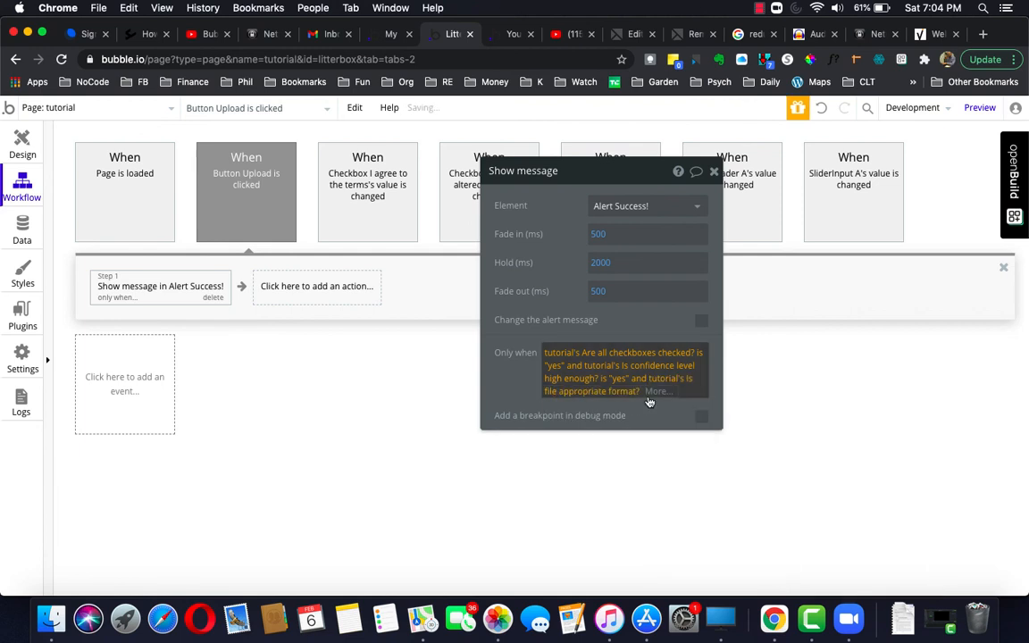
click(655, 391)
click(662, 431)
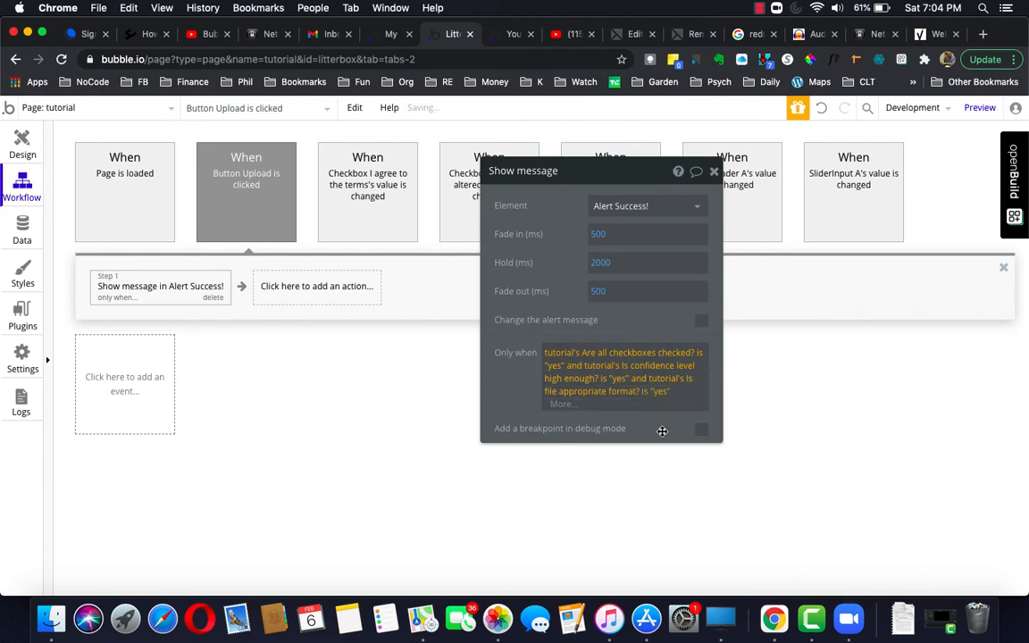
click(715, 172)
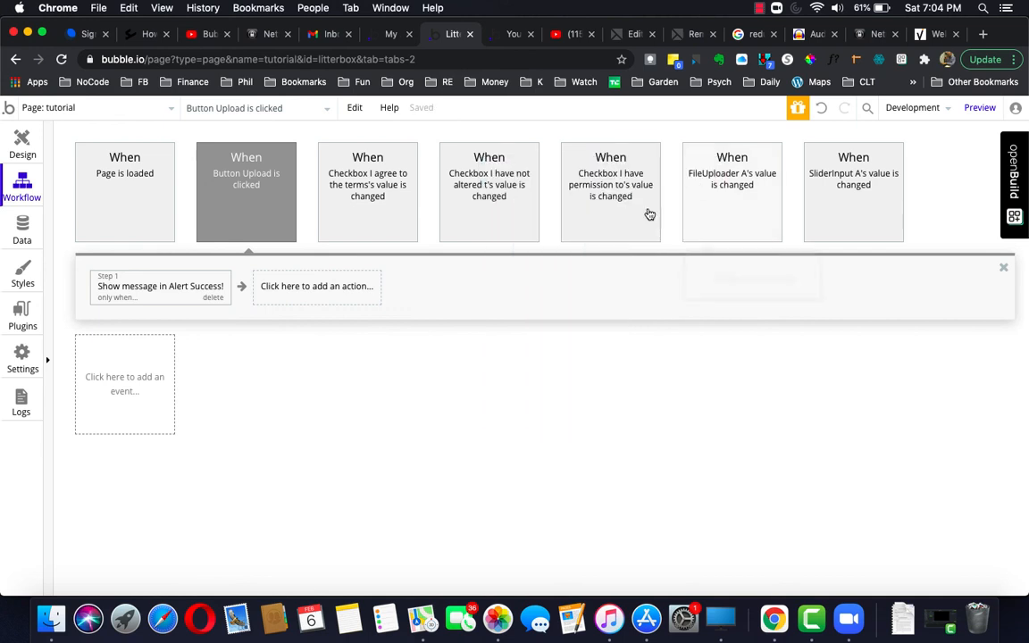
click(313, 290)
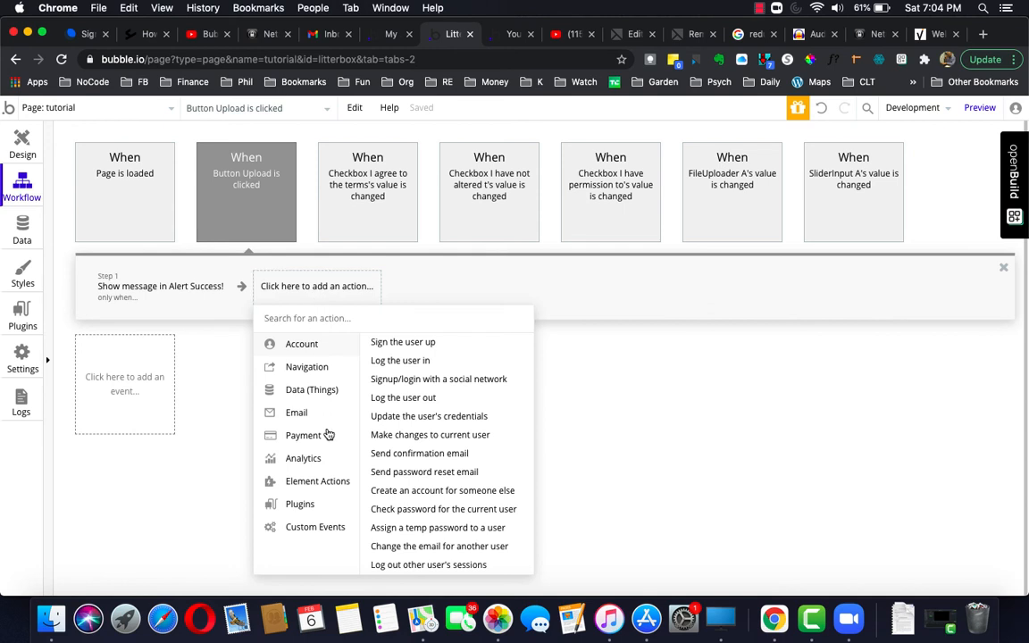
mouse_move(329, 486)
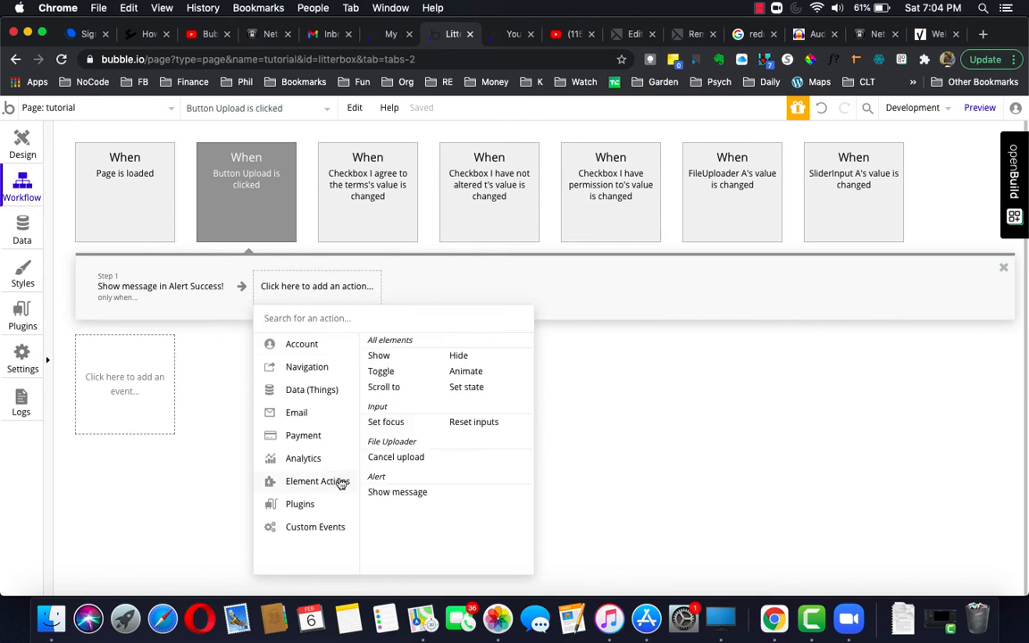
click(471, 388)
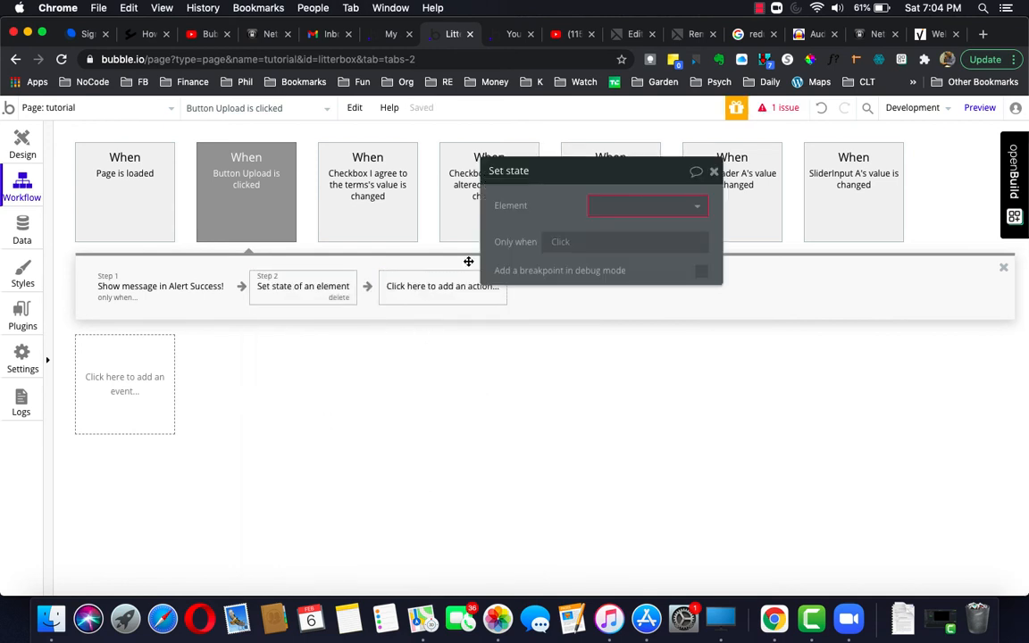
click(714, 171)
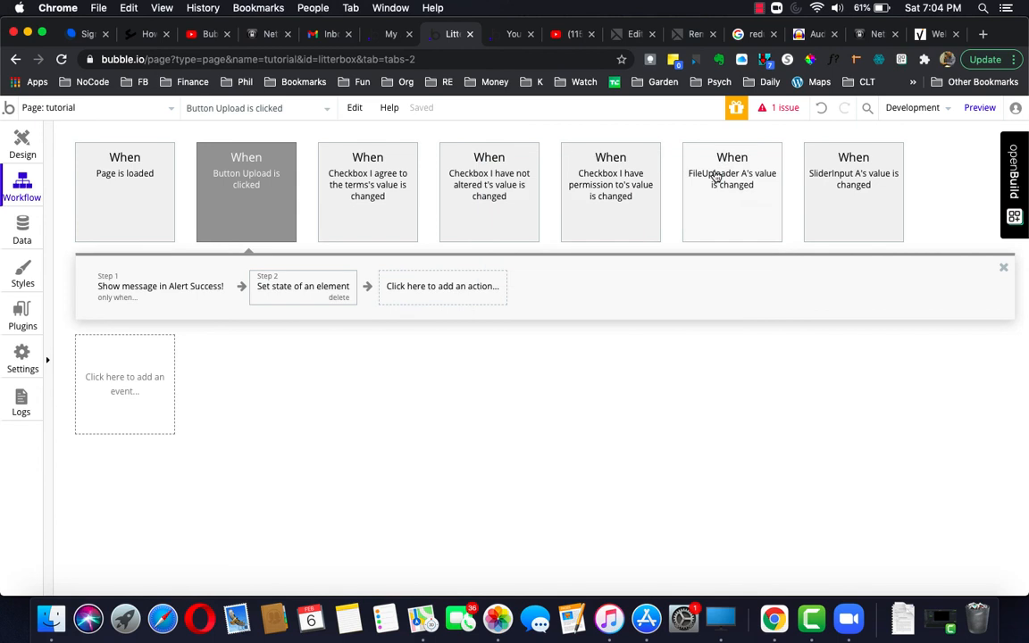
click(339, 299)
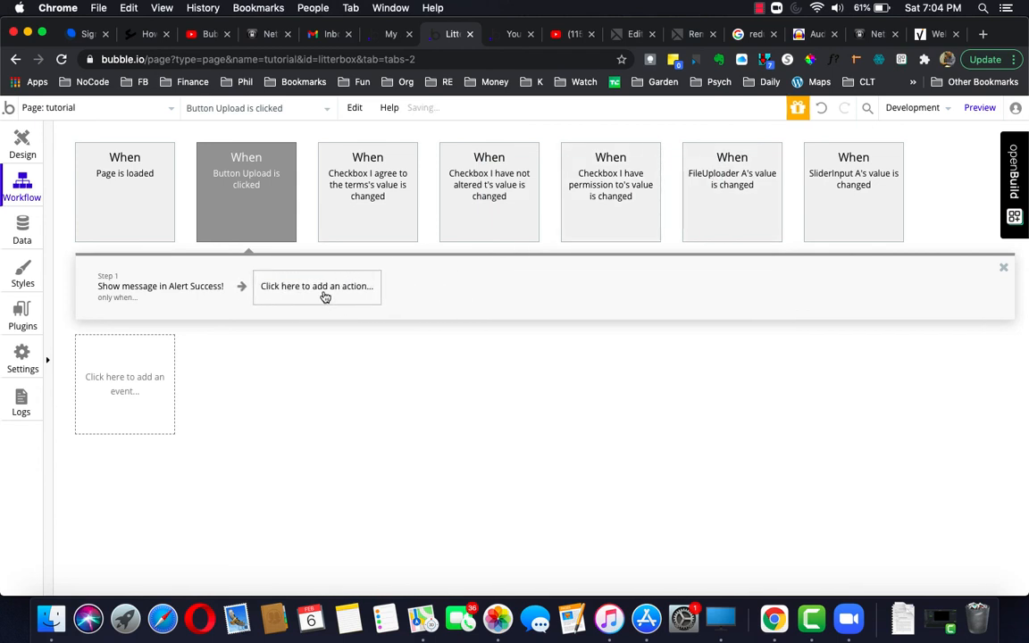
Add a second Show message action to the Button Upload event that displays Alert Failure!
click(325, 297)
mouse_move(322, 482)
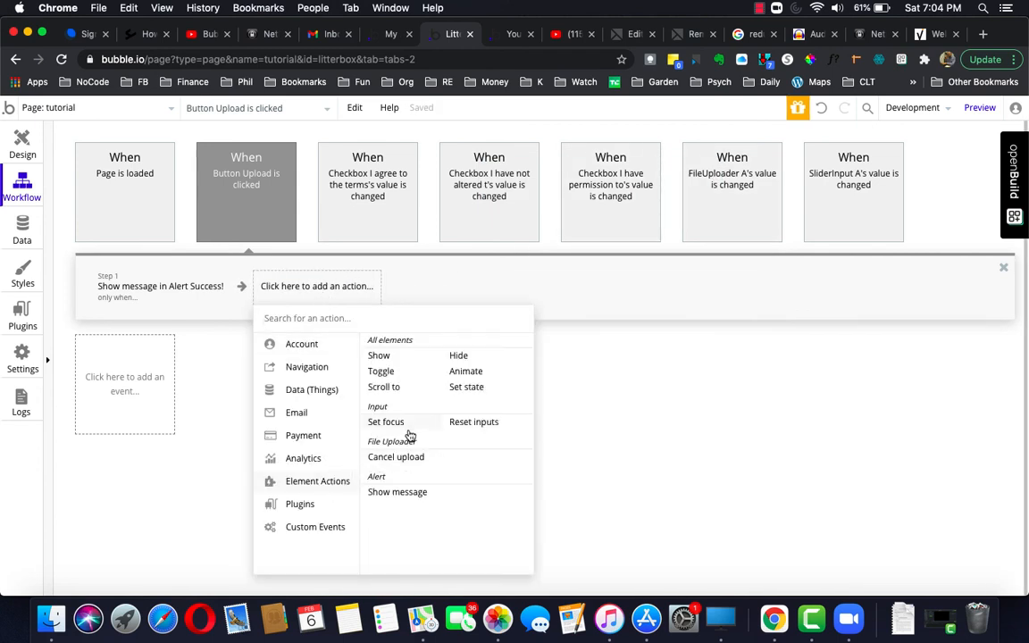
click(393, 494)
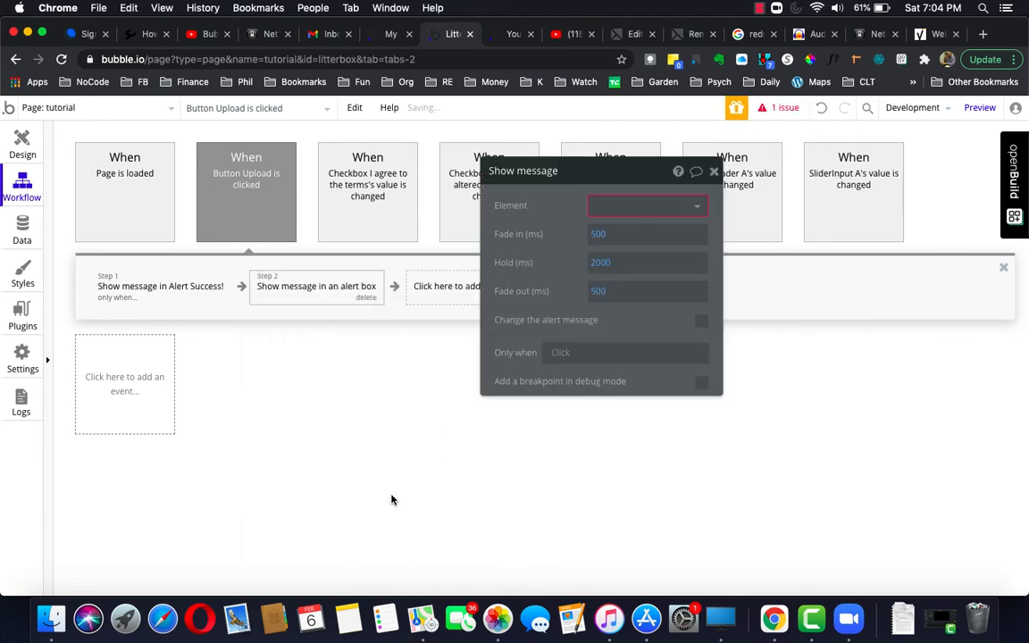
click(609, 205)
click(618, 228)
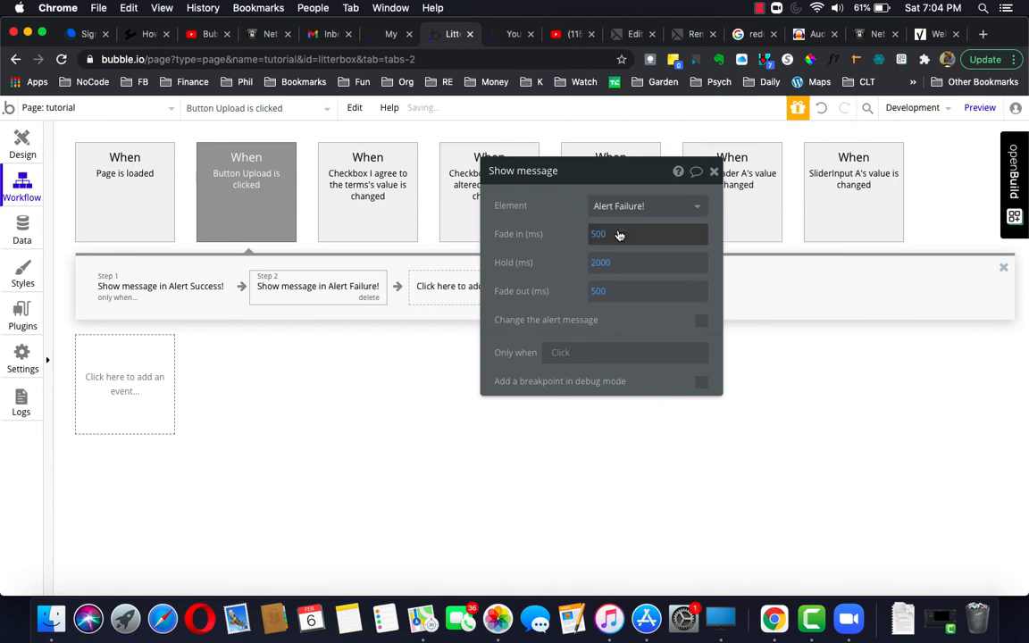
Make the Alert Failure! message run only when tutorial's "Are all checkboxes checked?" state is "no".
click(563, 353)
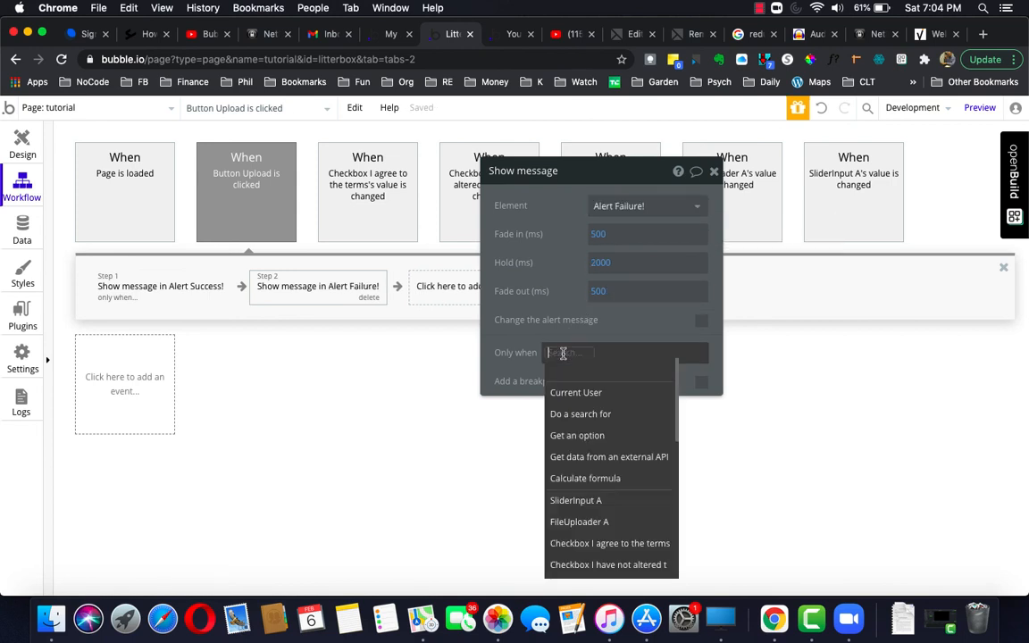
scroll(597, 400, down, 5)
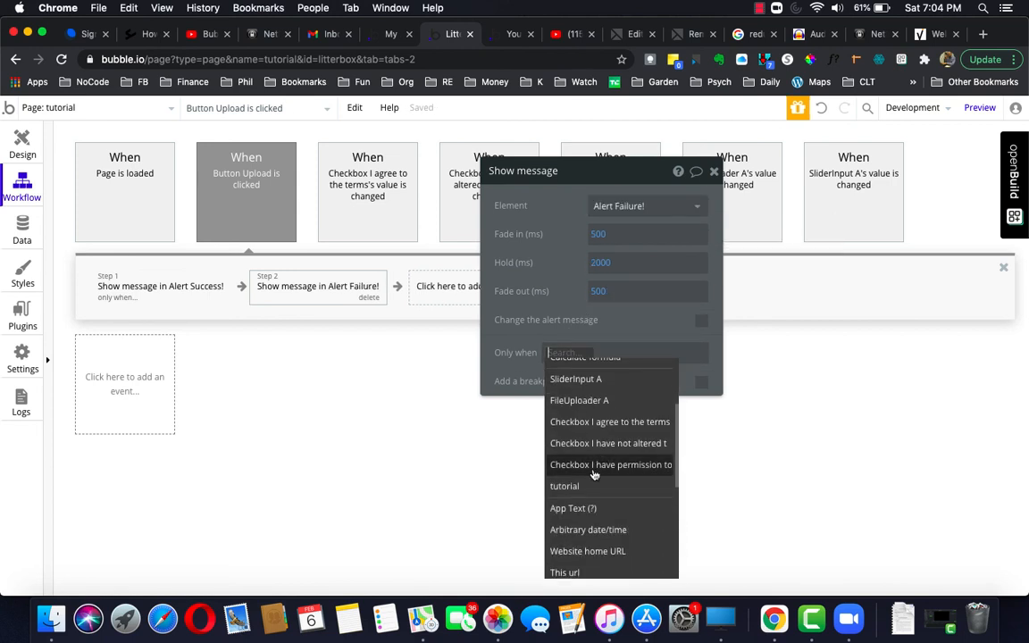
click(586, 486)
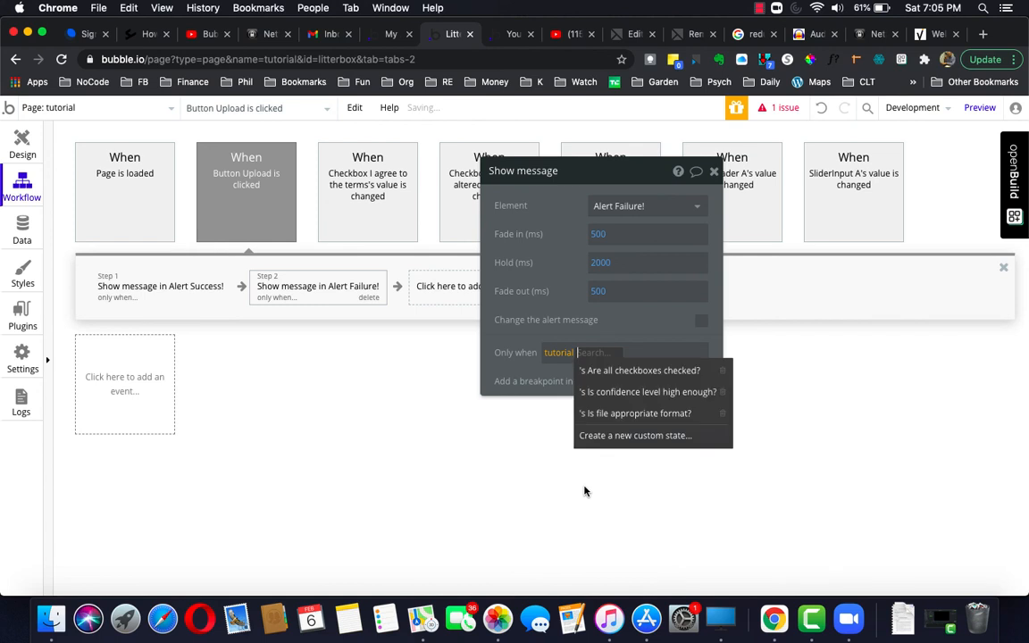
click(624, 372)
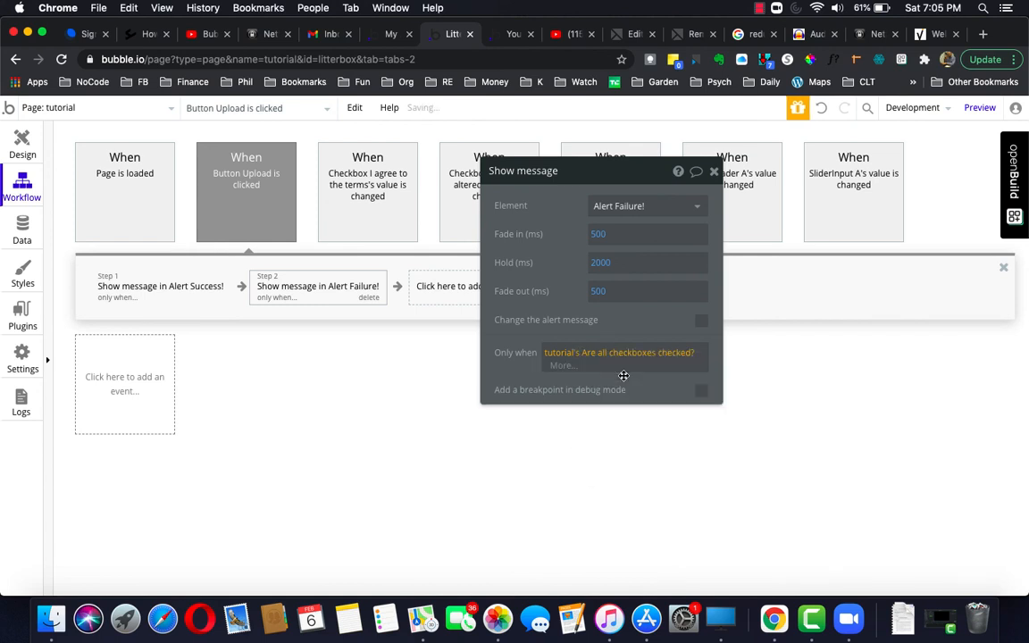
click(571, 370)
click(554, 427)
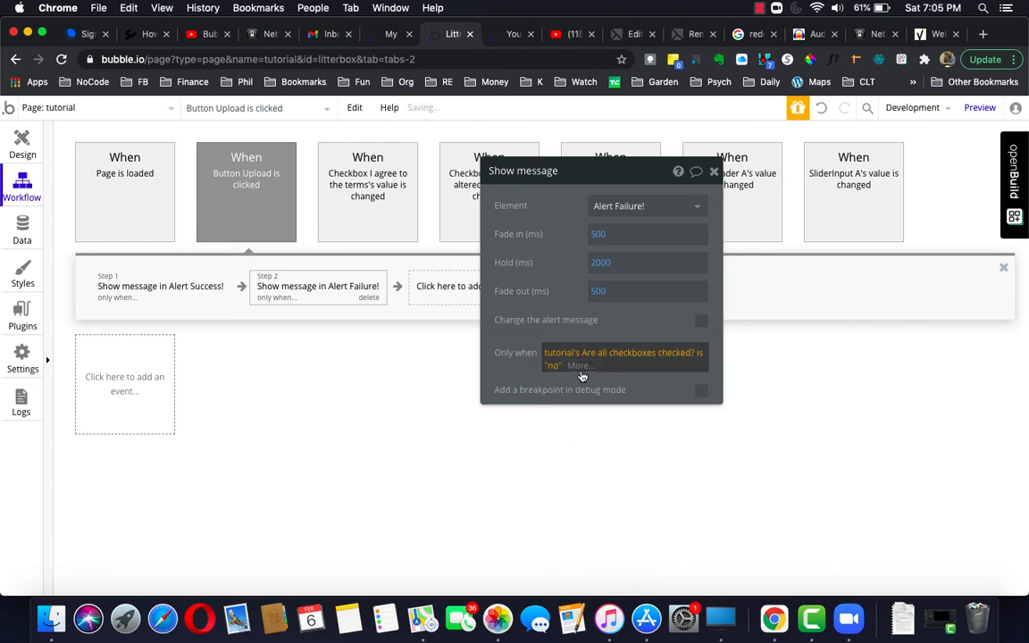
Extend the failure alert's condition with "or" tutorial's "Is confidence level high enough?" is "no".
click(578, 367)
click(582, 426)
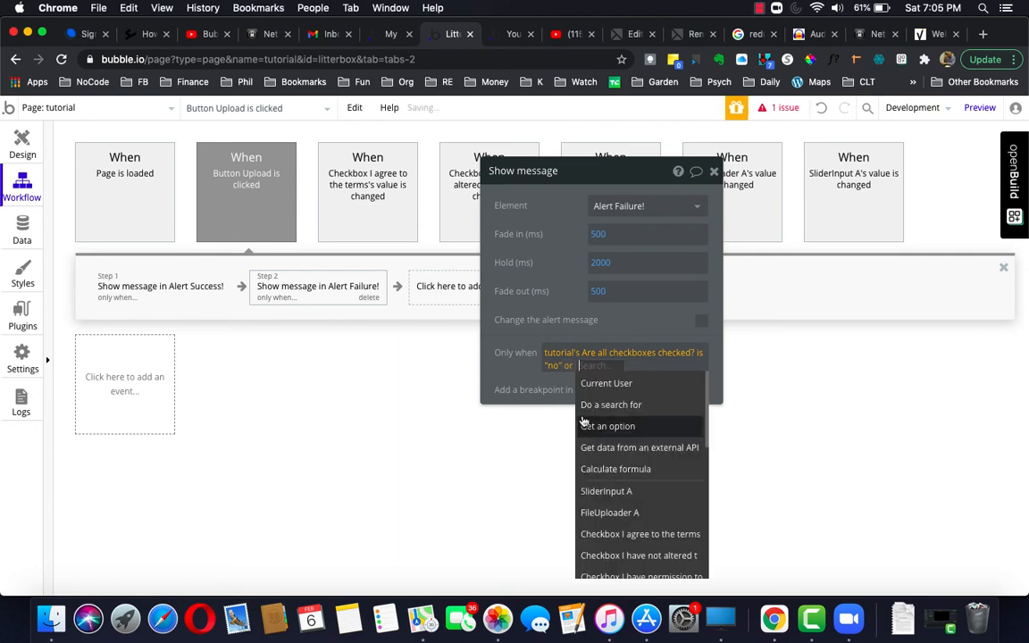
scroll(617, 509, down, 3)
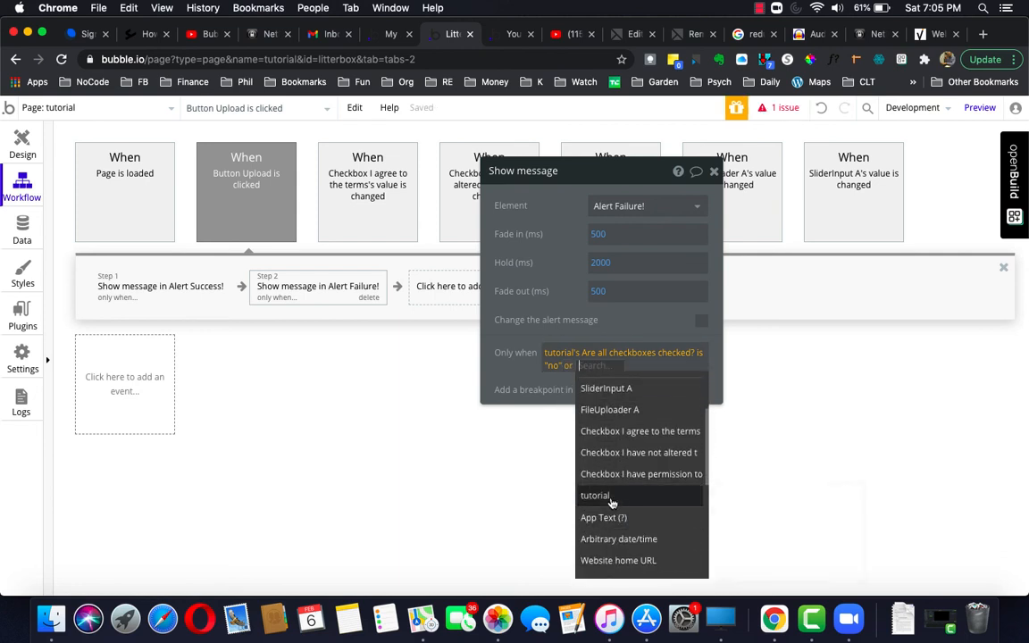
click(612, 503)
click(656, 406)
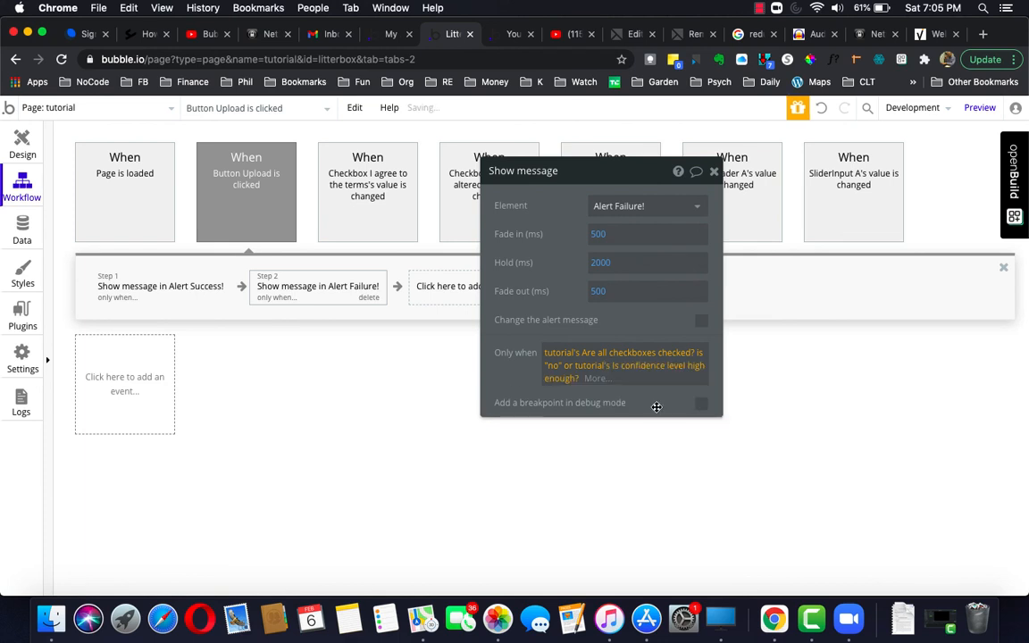
click(598, 380)
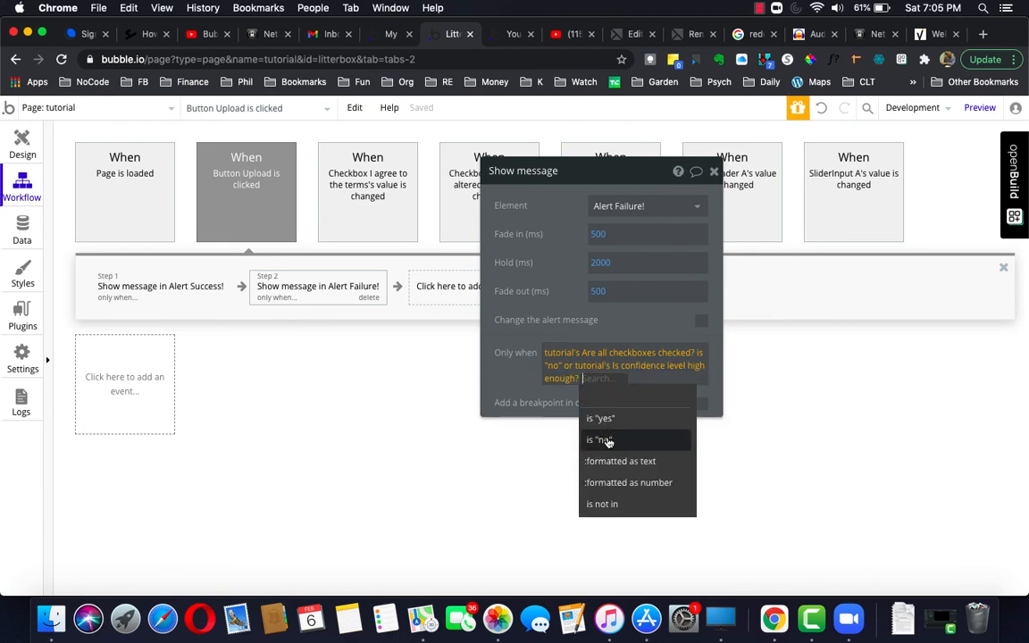
click(608, 437)
Add a further "or" clause for tutorial's "Is file appropriate format?" is "no", and close the failure alert's settings.
click(625, 379)
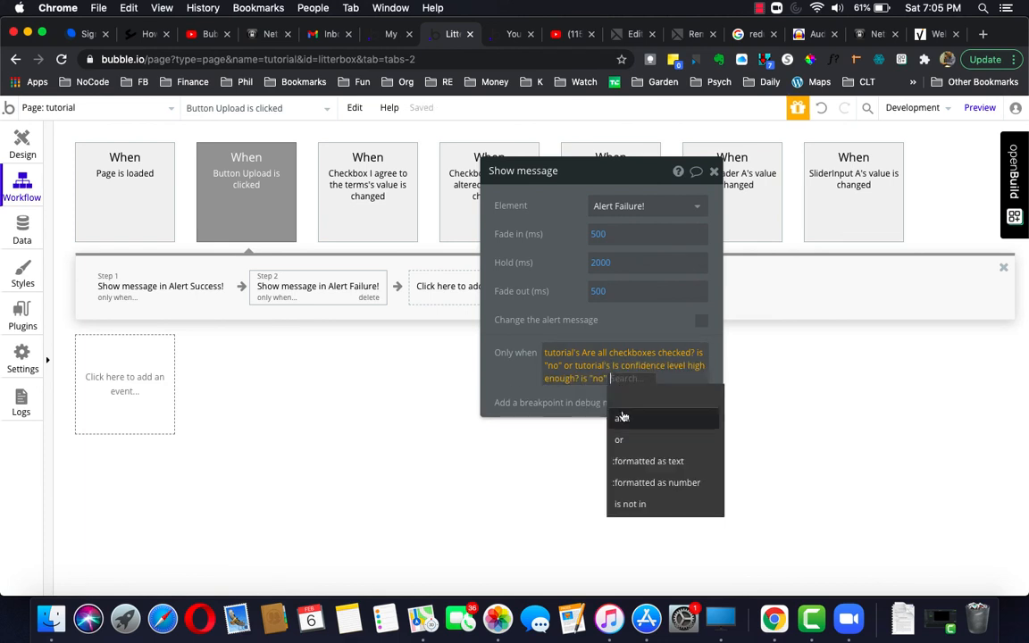
click(624, 442)
scroll(661, 492, down, 3)
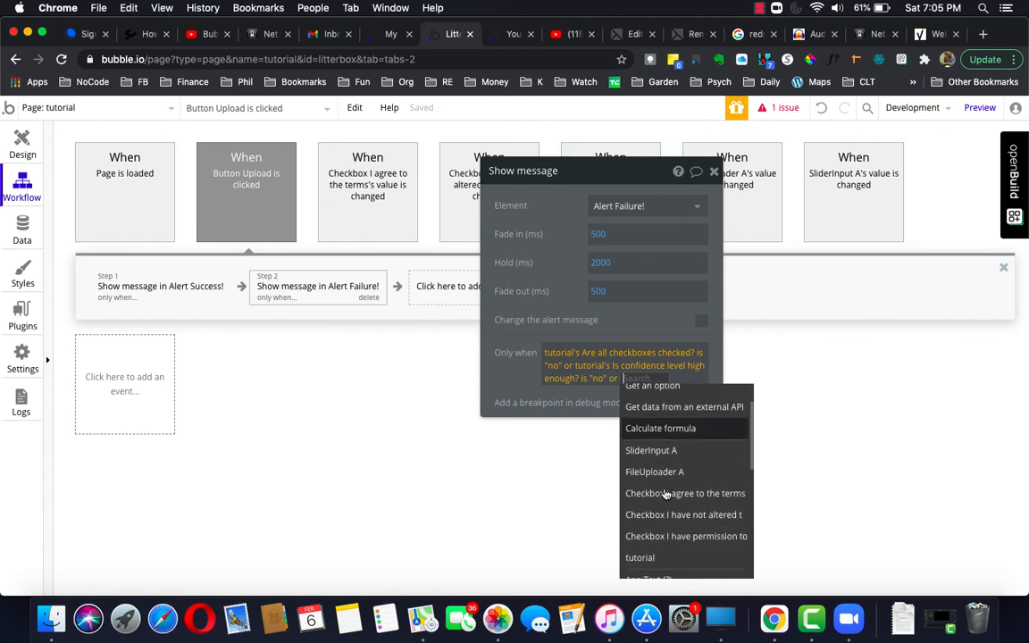
click(653, 535)
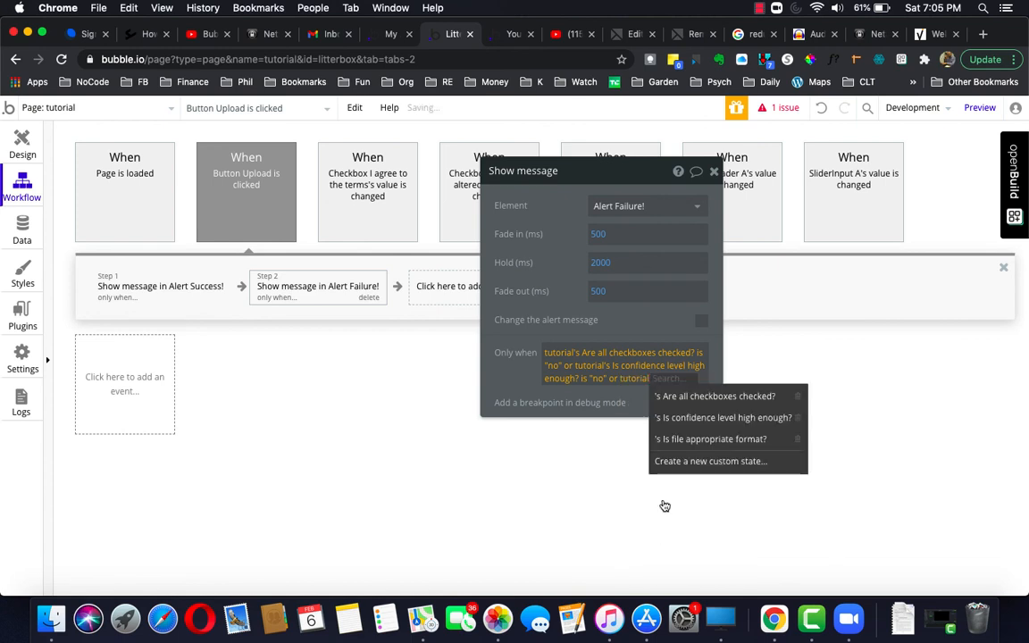
click(665, 440)
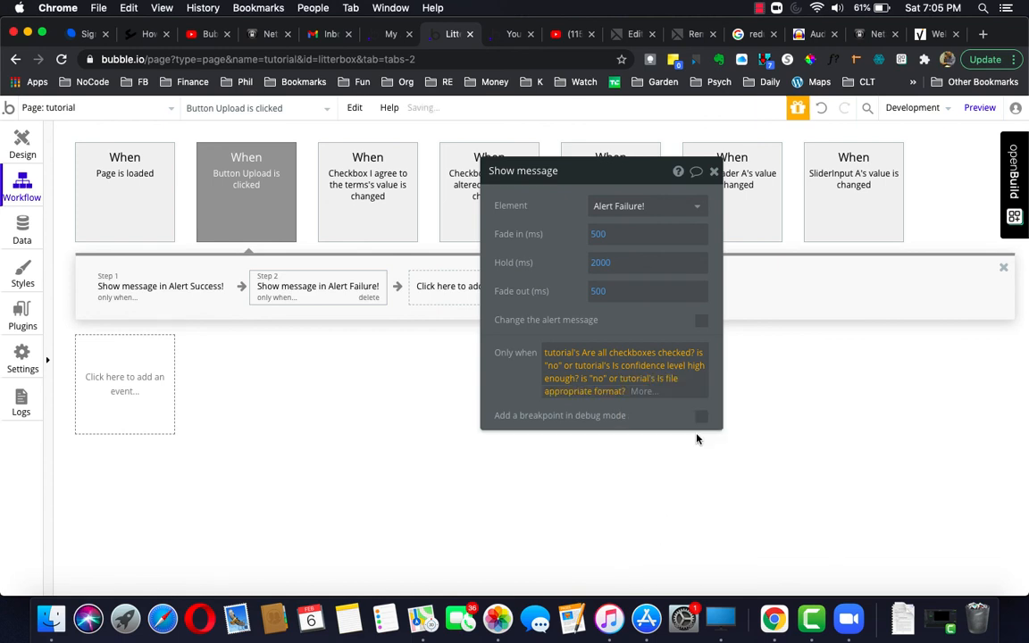
click(641, 393)
click(652, 451)
click(715, 172)
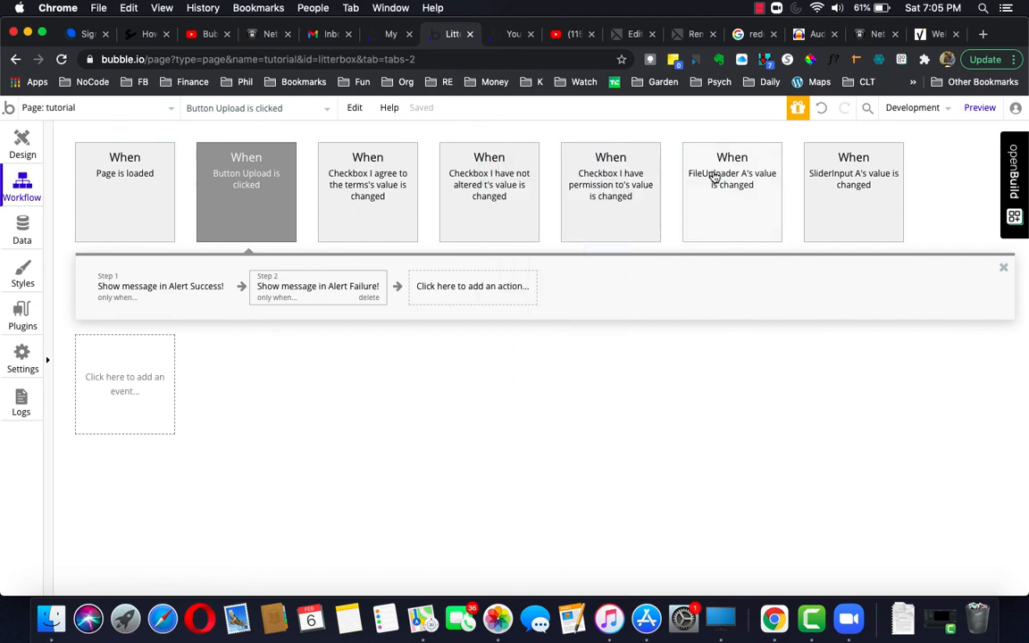
Preview the tutorial page and fill in its form with the slider at 82 and all three checkboxes ticked.
click(976, 106)
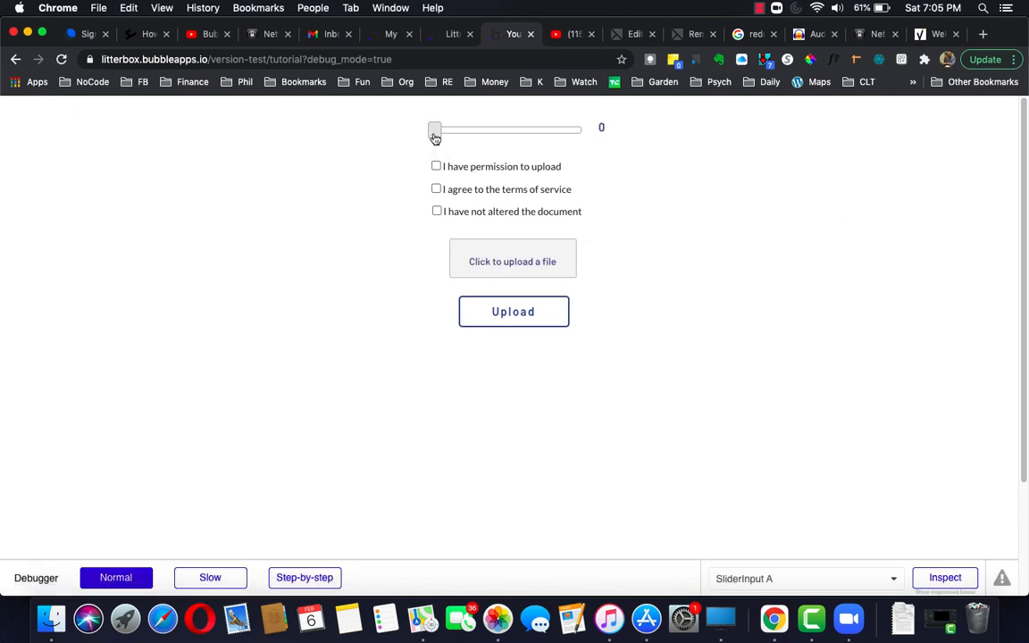
drag(436, 132, 554, 132)
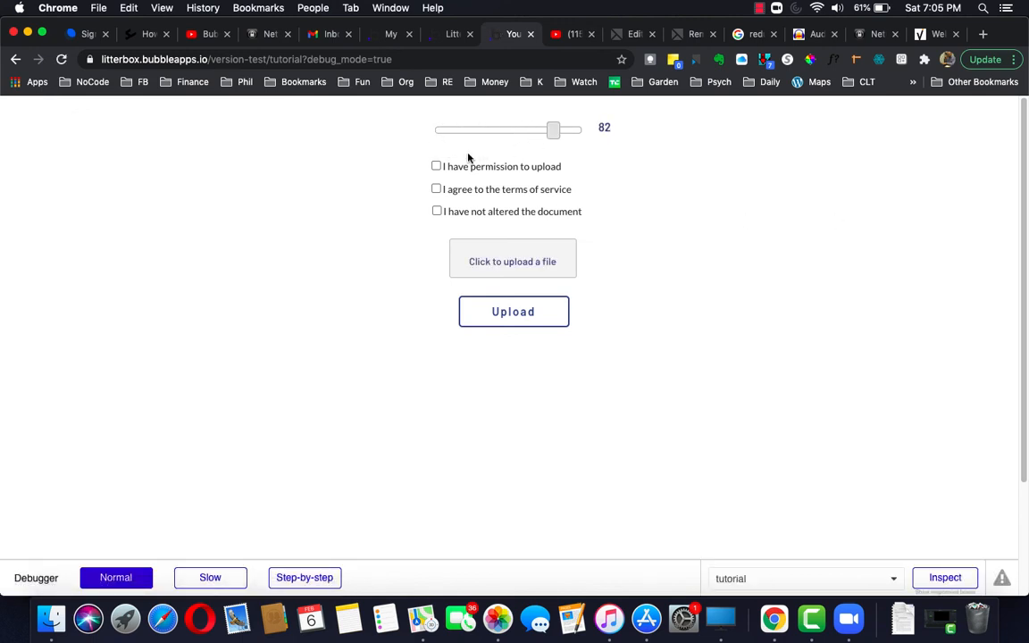
click(436, 167)
click(436, 188)
click(436, 211)
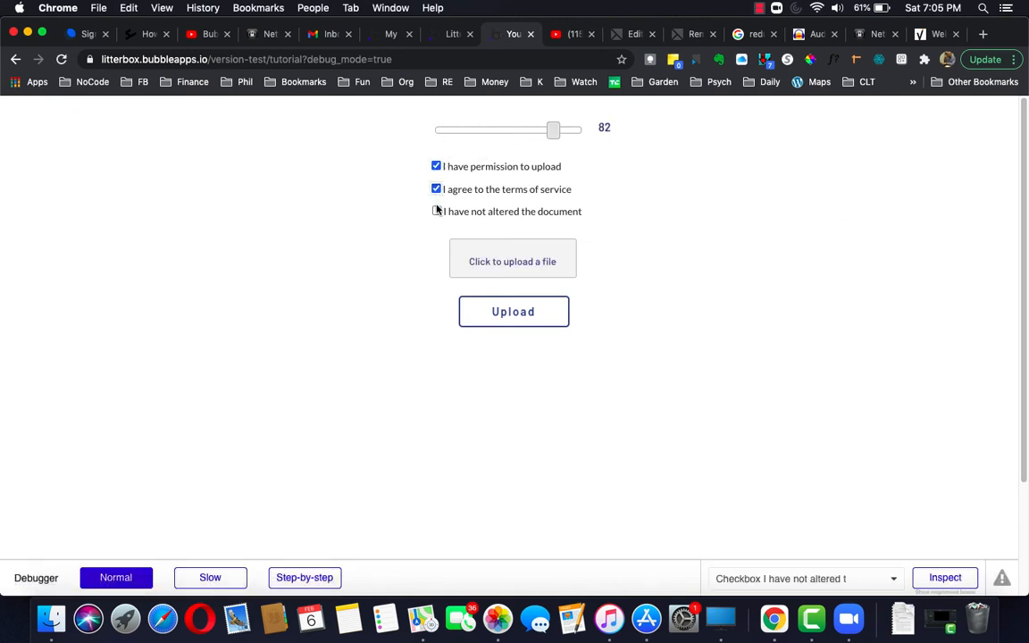
Attach Mass General Brigham Patient Gateway - Letters.pdf and submit it, then lower the slider to 76 and resubmit the form.
click(501, 265)
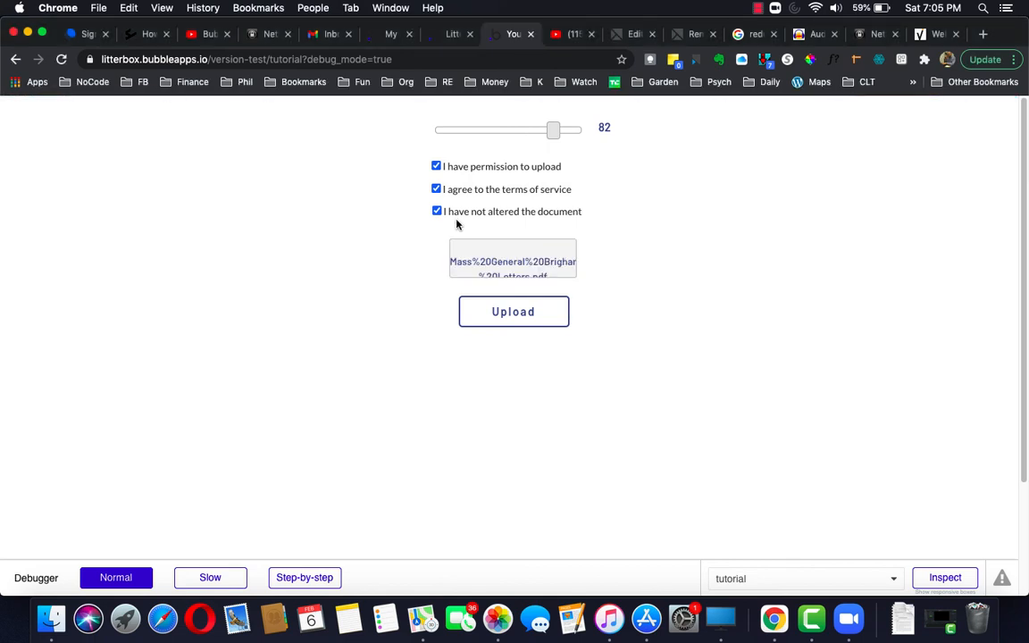
click(512, 312)
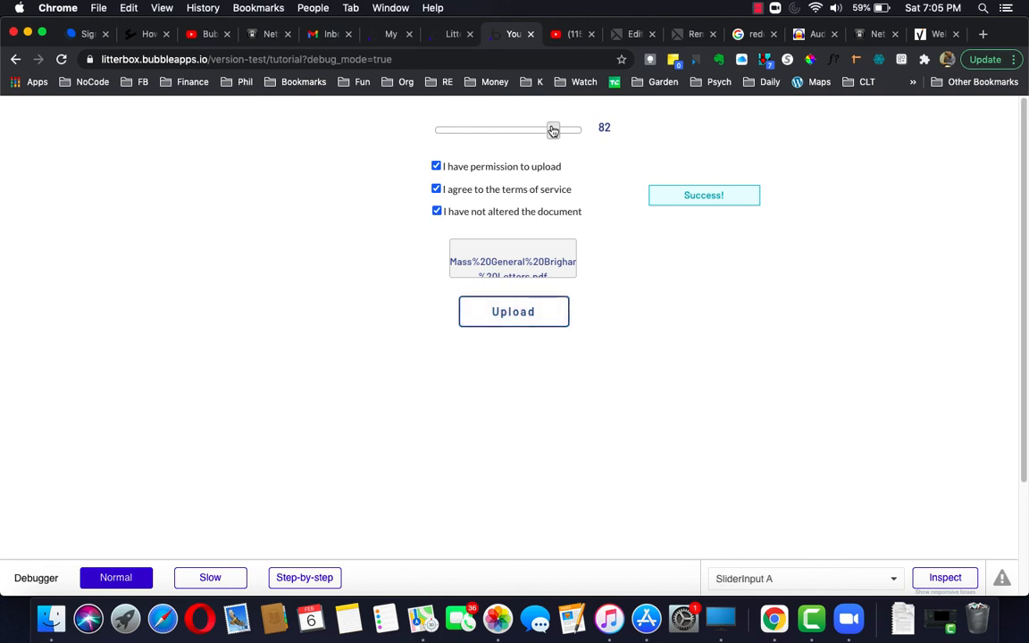
mouse_move(553, 129)
mouse_down()
mouse_move(506, 130)
mouse_move(546, 130)
mouse_up()
click(522, 322)
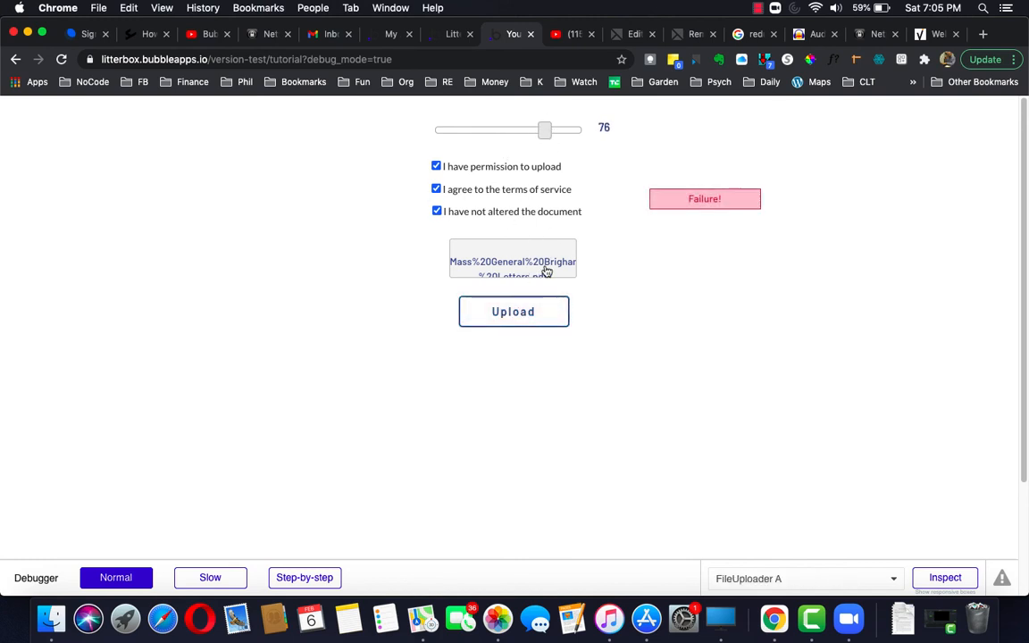
click(527, 319)
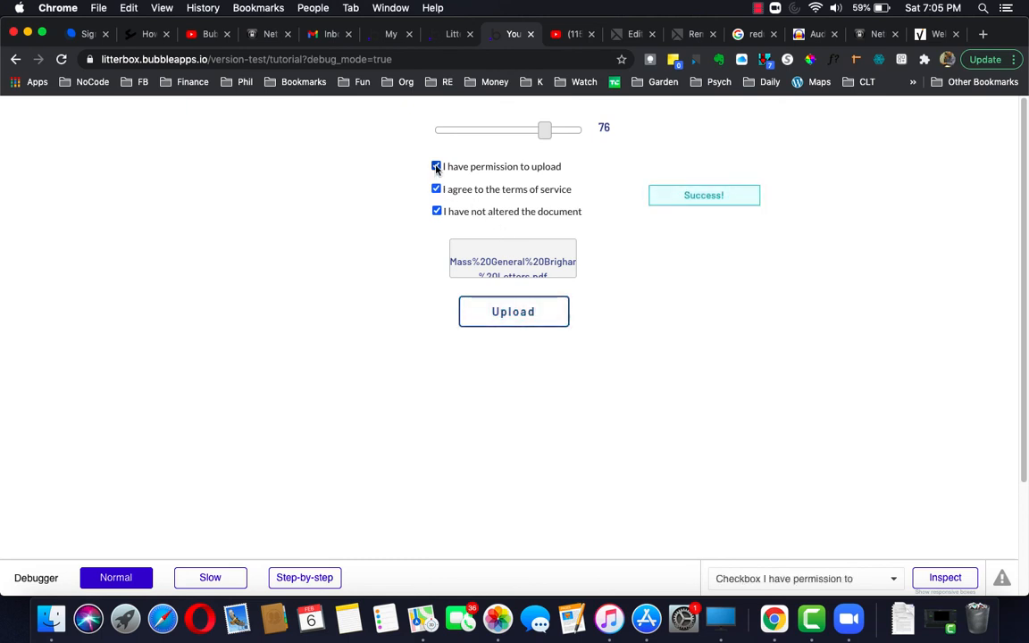
Test the Upload button with "I have permission to upload" unticked, and again with it ticked.
click(436, 166)
click(507, 314)
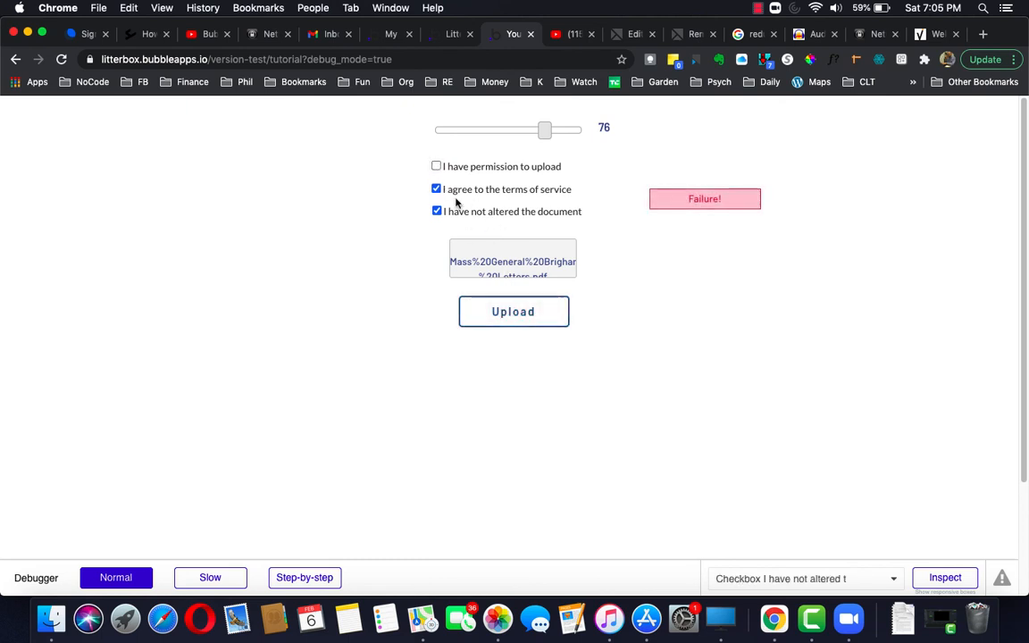
click(437, 166)
click(506, 310)
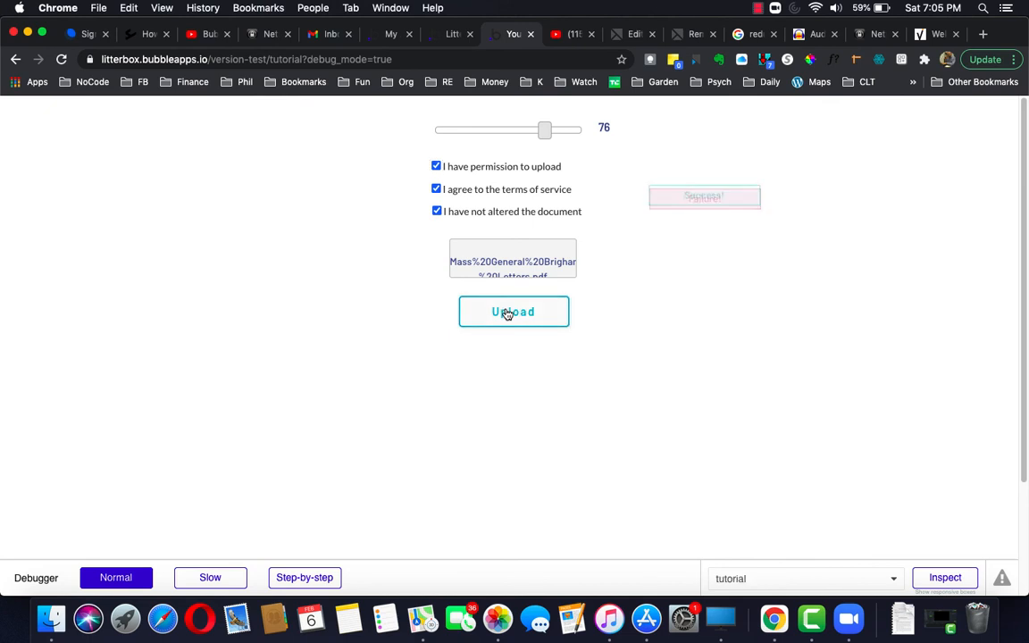
Test the Upload button with "I have not altered the document" unticked, and again with it ticked.
click(437, 210)
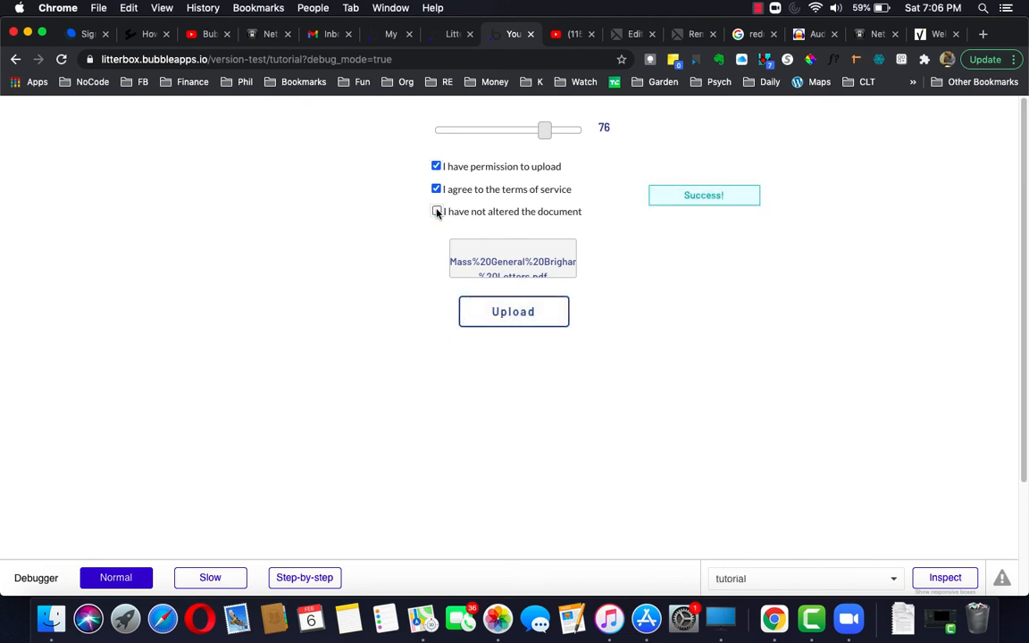
click(508, 313)
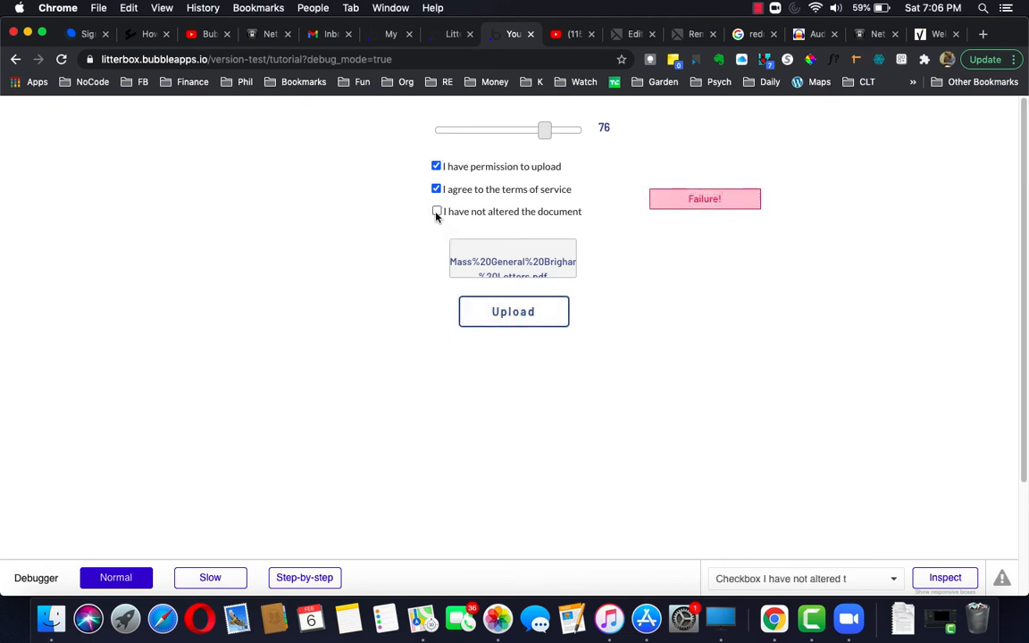
click(437, 212)
click(506, 314)
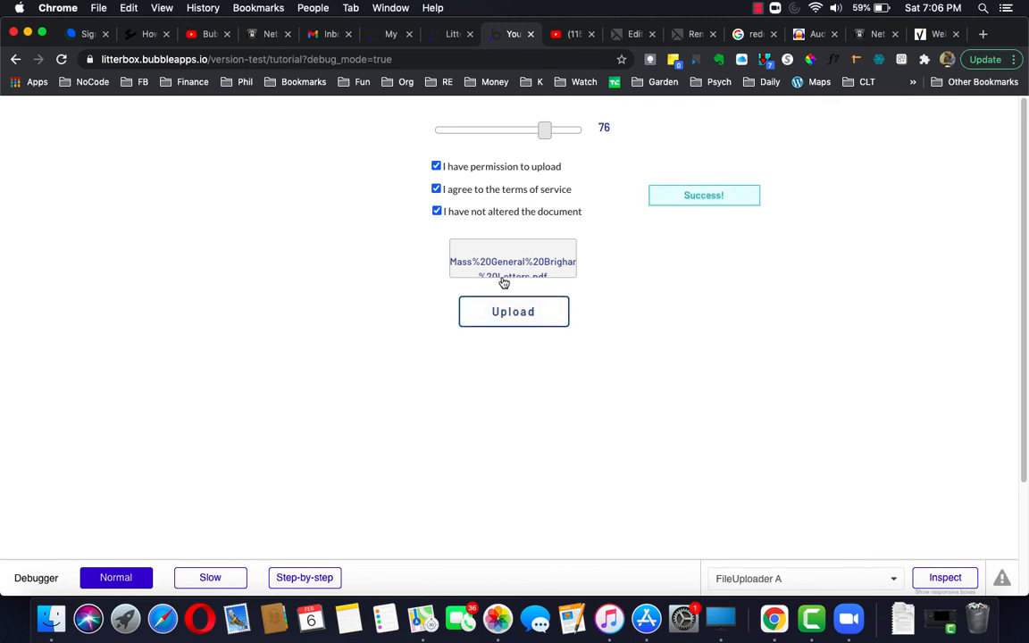
Test the file format check by attaching longplayer.pls from Downloads and submitting the form.
click(502, 273)
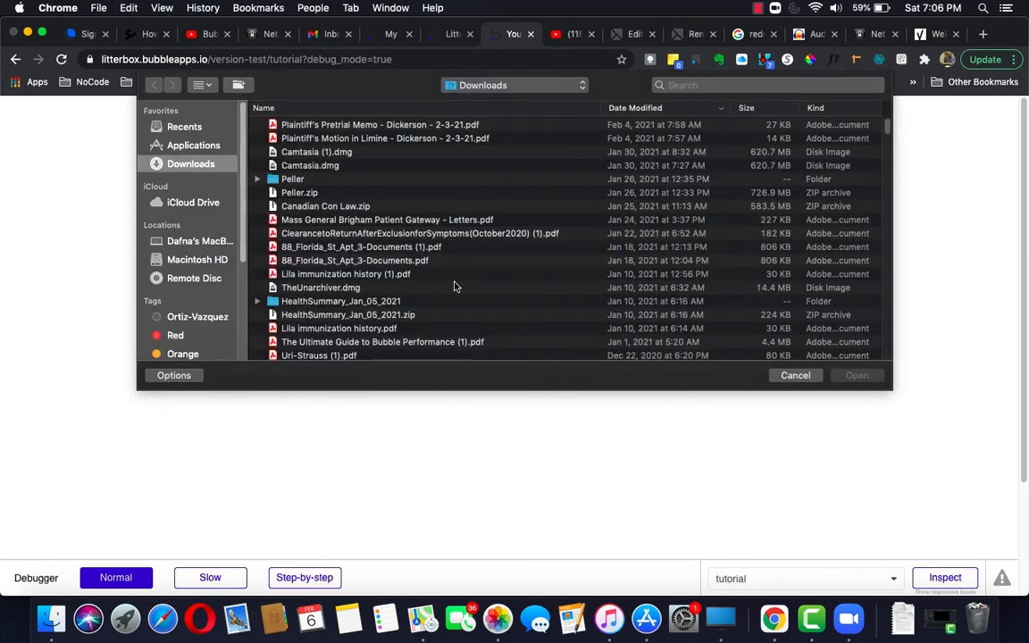
scroll(394, 306, down, 5)
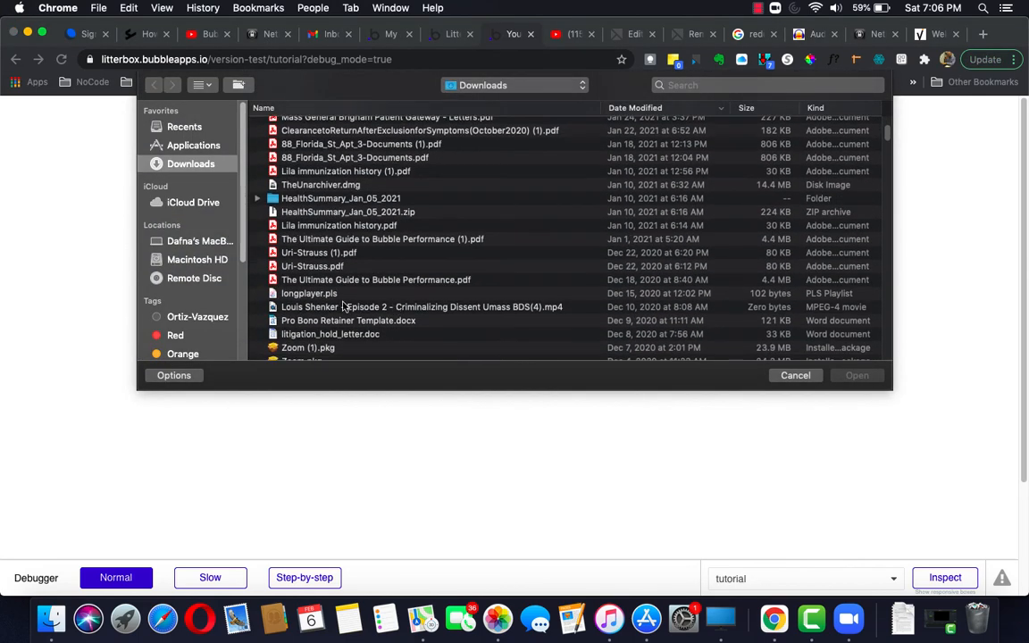
double_click(327, 295)
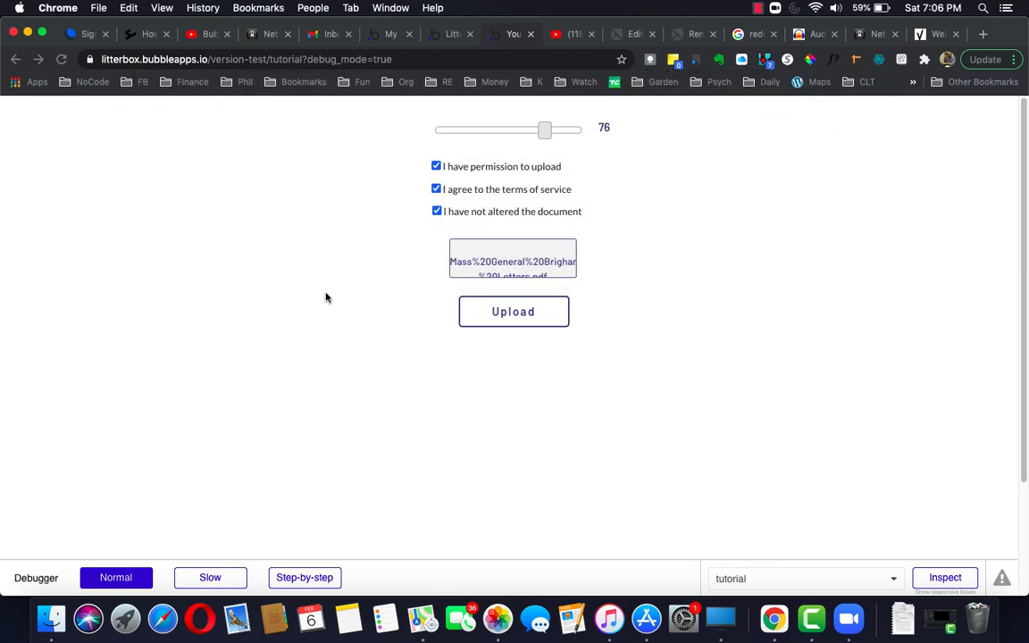
click(518, 316)
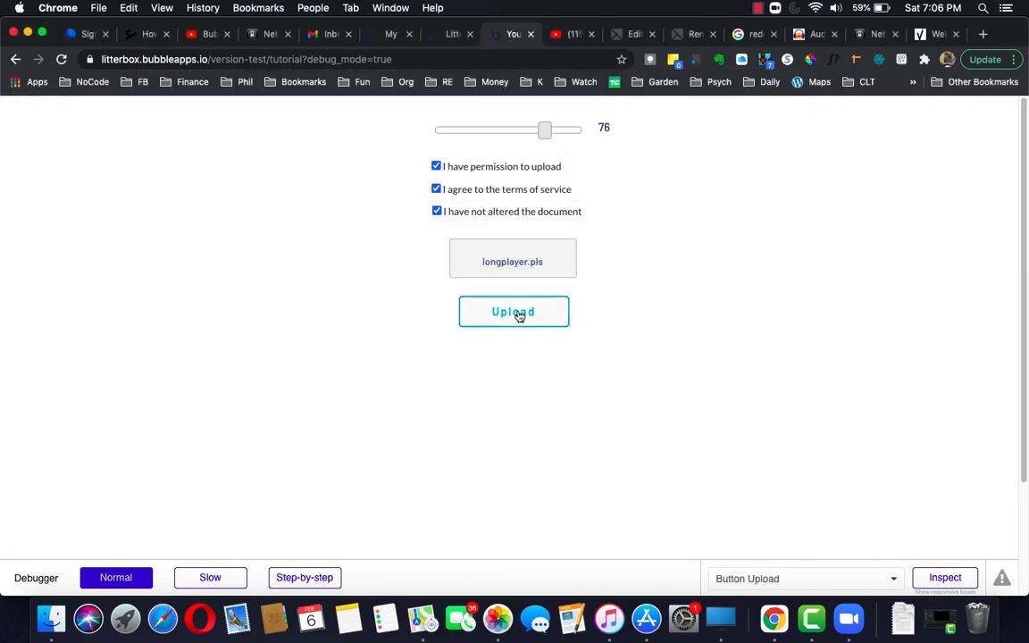
Replace the attached file with the Plaintiff's Motion in Limine PDF from Downloads and submit the form again.
click(517, 268)
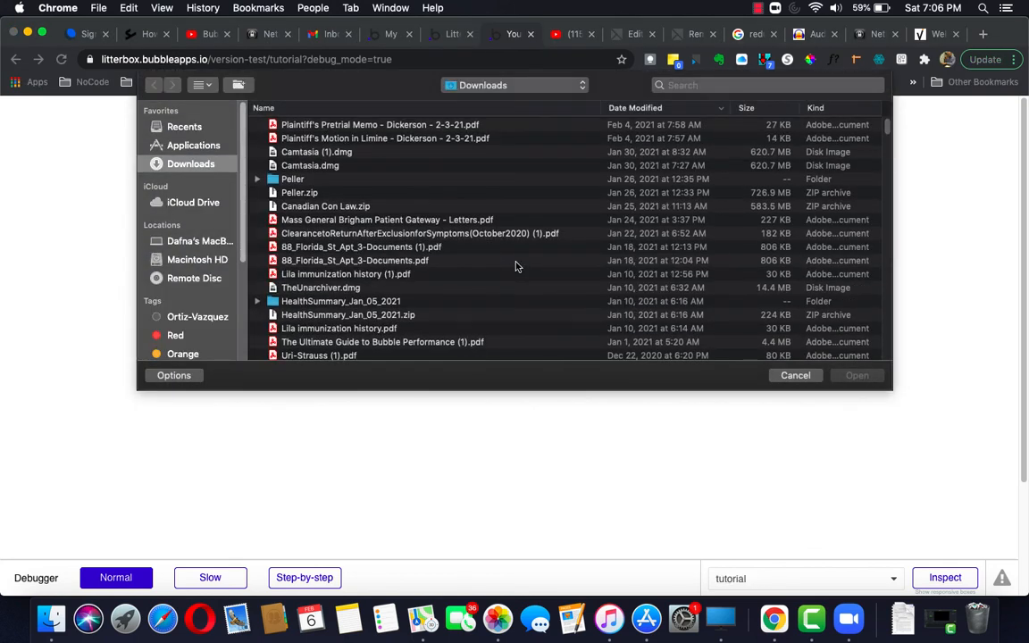
double_click(452, 138)
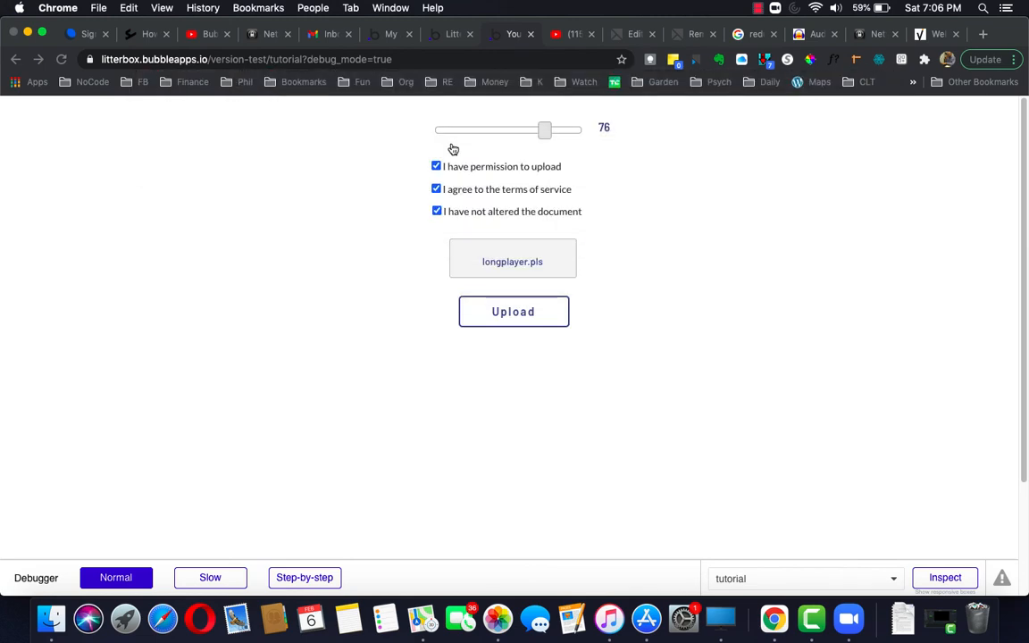
click(522, 324)
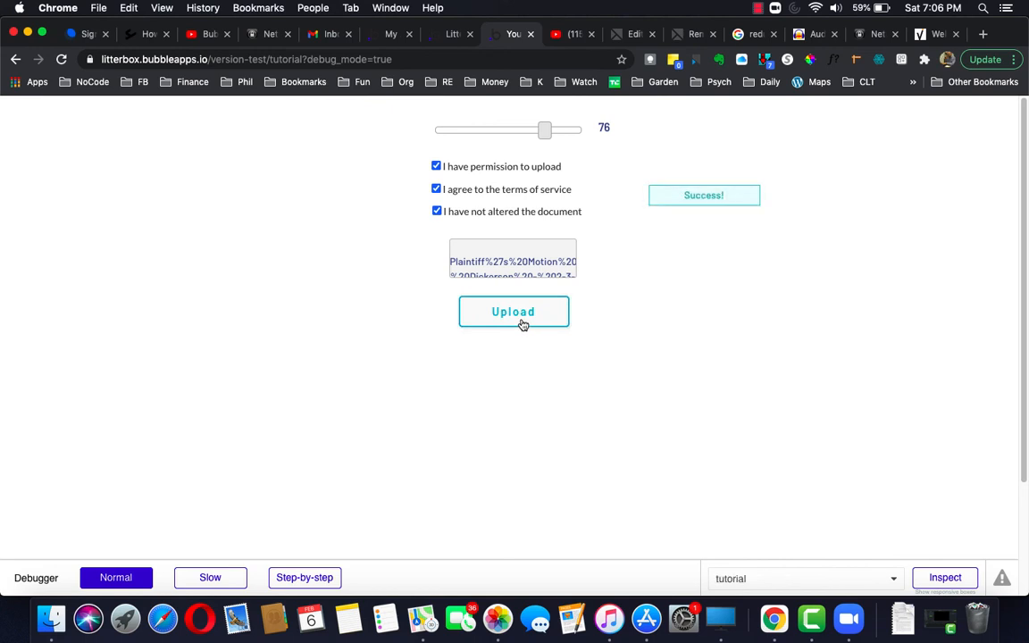